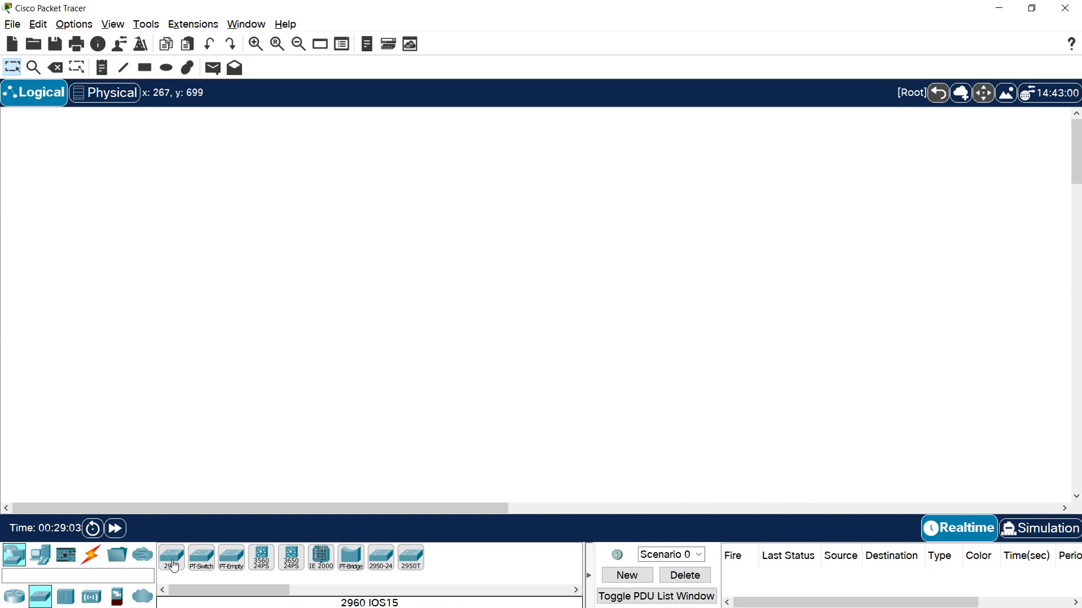
- Place two 2960 switches side by side in the middle of the logical workspace
{"action": "left_click", "coordinate": [174, 565]}
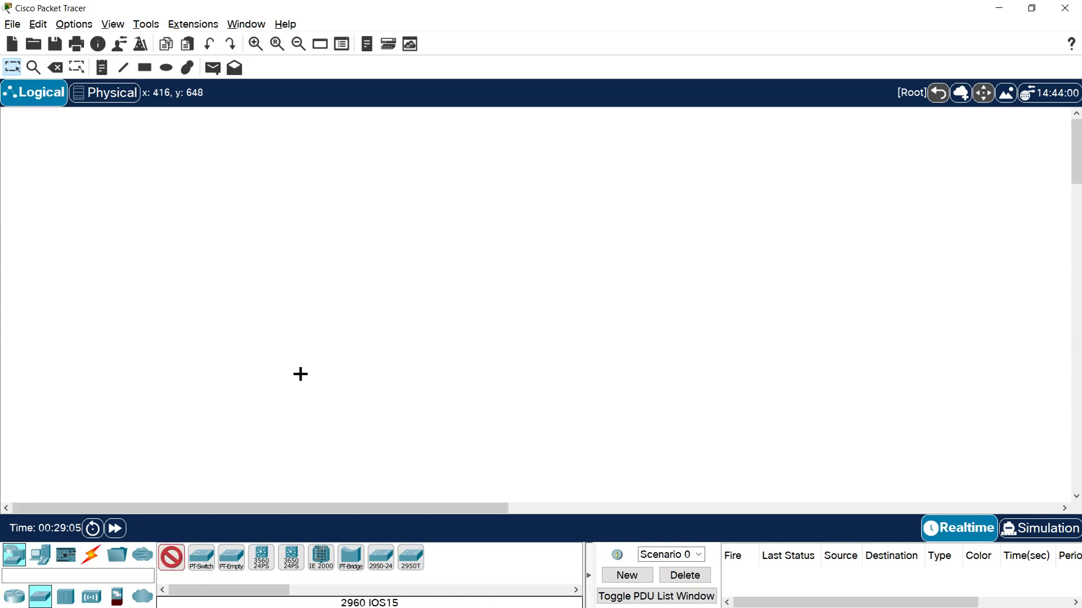
{"action": "left_click", "coordinate": [367, 283]}
{"action": "left_click", "coordinate": [540, 279]}
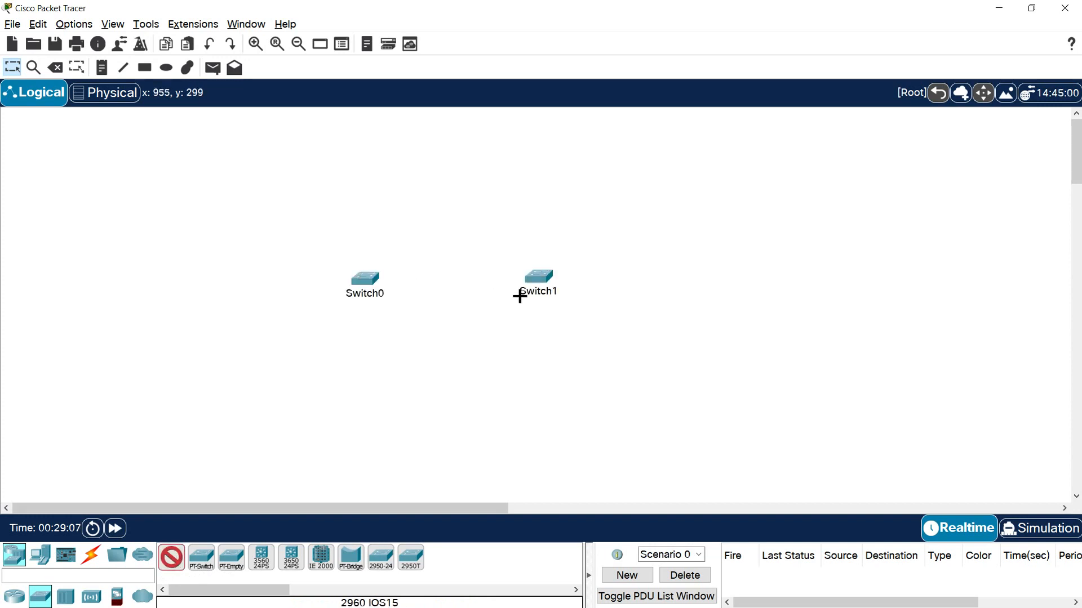
{"action": "key", "text": "Escape"}
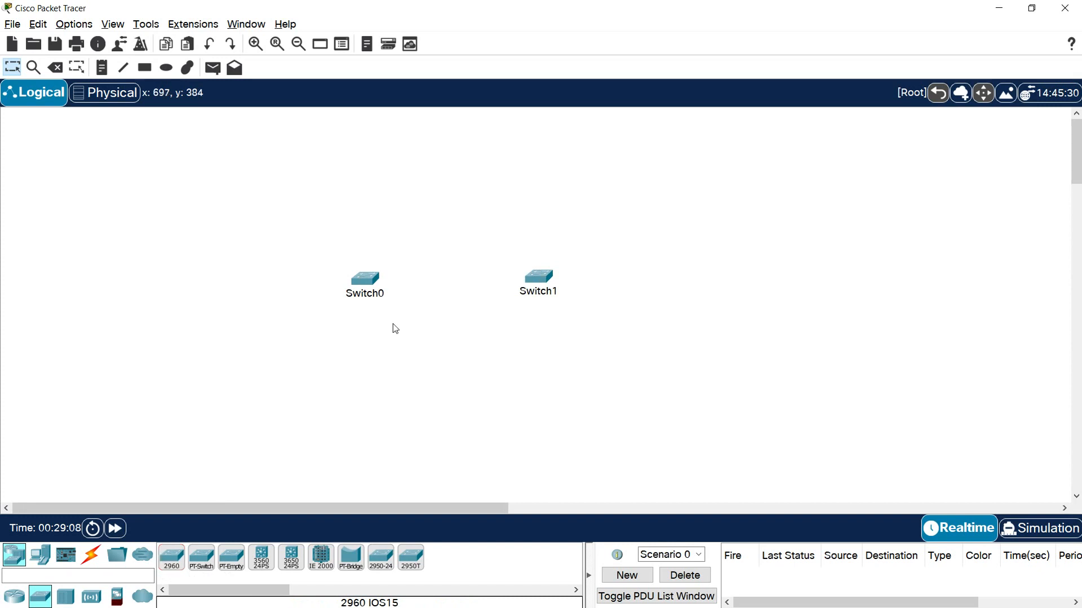
- Rename Switch0 as S1 and Switch1 as S2
{"action": "left_click", "coordinate": [368, 302]}
{"action": "double_click", "coordinate": [368, 298]}
{"action": "type", "text": "S1"}
{"action": "left_click", "coordinate": [529, 299]}
{"action": "left_click_drag", "start_coordinate": [562, 292], "coordinate": [544, 294]}
{"action": "type", "text": "2"}
{"action": "key", "text": "Return"}
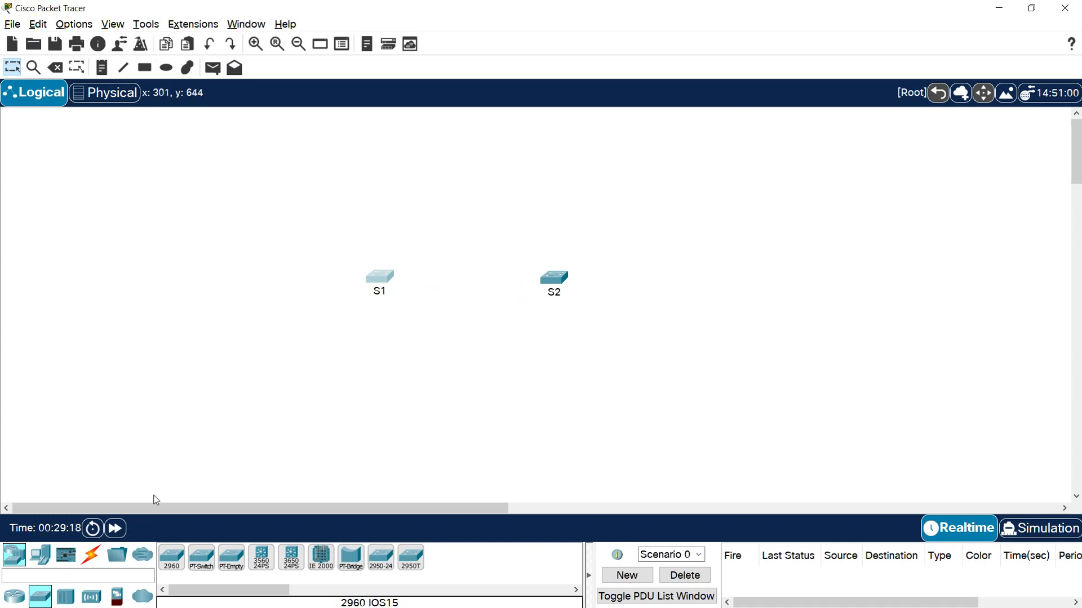
- Add six PCs to the workspace, three in a column outside S1 and three in a column outside S2
{"action": "left_click", "coordinate": [41, 559]}
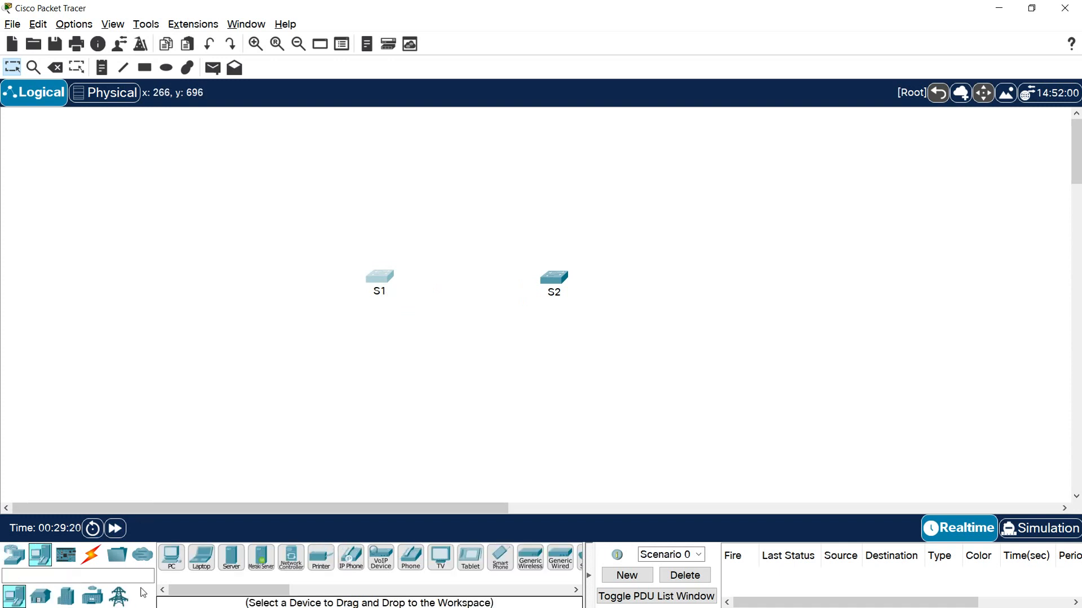
{"action": "left_click", "coordinate": [172, 557]}
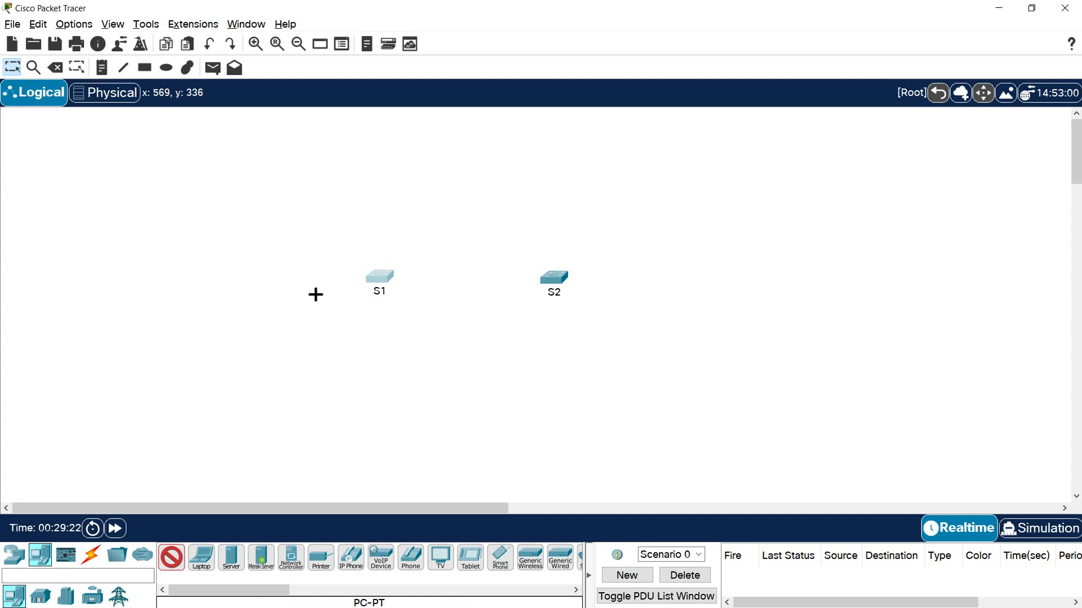
{"action": "left_click", "coordinate": [268, 277]}
{"action": "left_click", "coordinate": [655, 272]}
{"action": "left_click", "coordinate": [263, 189]}
{"action": "left_click", "coordinate": [669, 181]}
{"action": "left_click", "coordinate": [264, 386]}
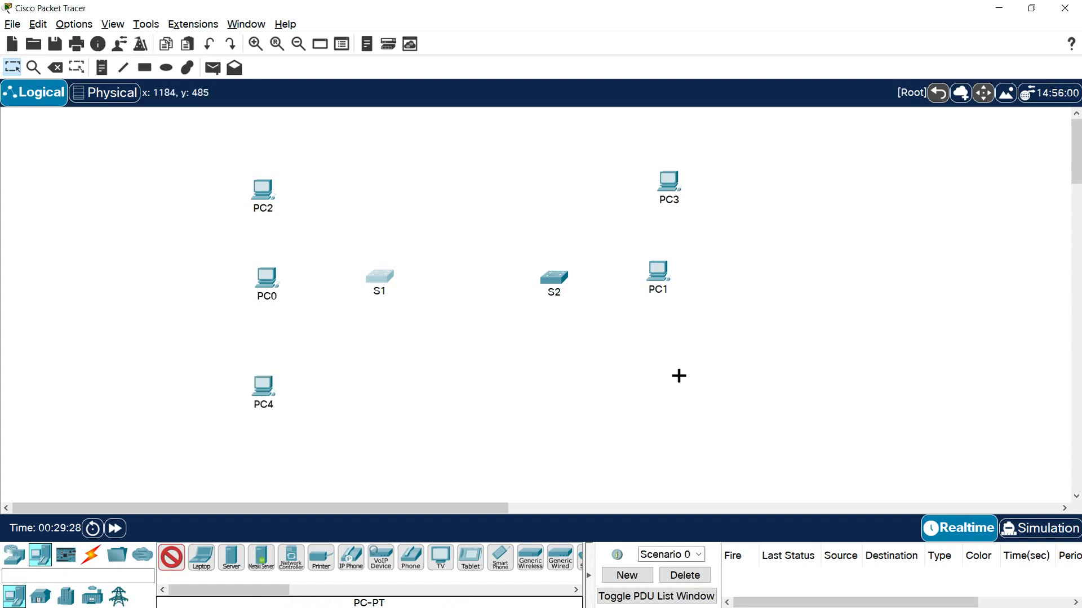
{"action": "left_click", "coordinate": [682, 375]}
{"action": "key", "text": "Escape"}
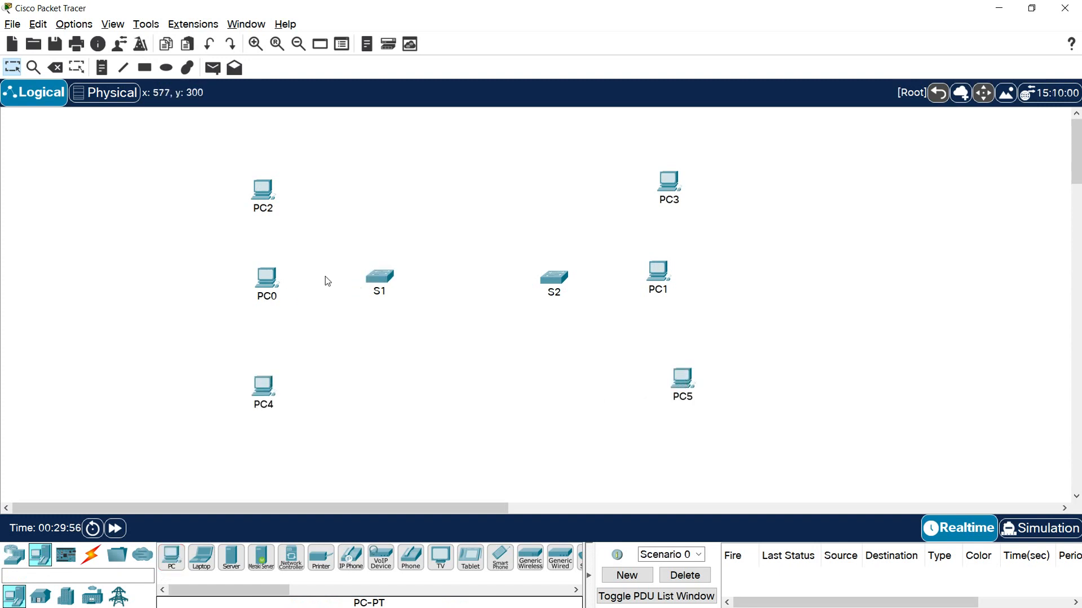
- Rename the upper PCs, PC2 on the S1 side as IT-PC1 and PC3 on the S2 side as IT-PC2
{"action": "left_click", "coordinate": [265, 210]}
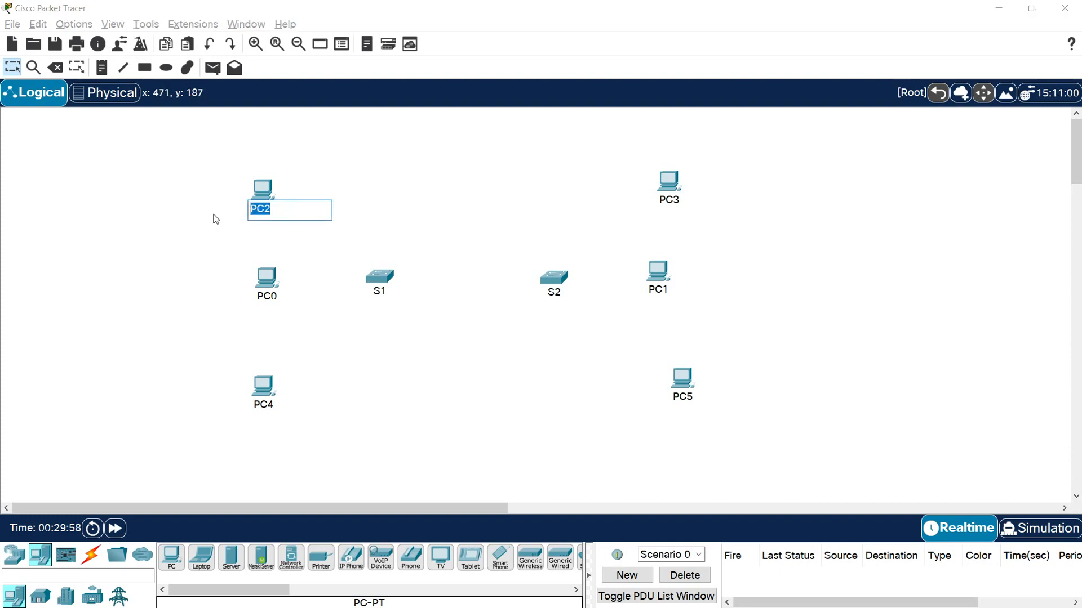
{"action": "type", "text": "IT-PC1"}
{"action": "left_click_drag", "start_coordinate": [290, 215], "coordinate": [225, 208]}
{"action": "key", "text": "ctrl+c"}
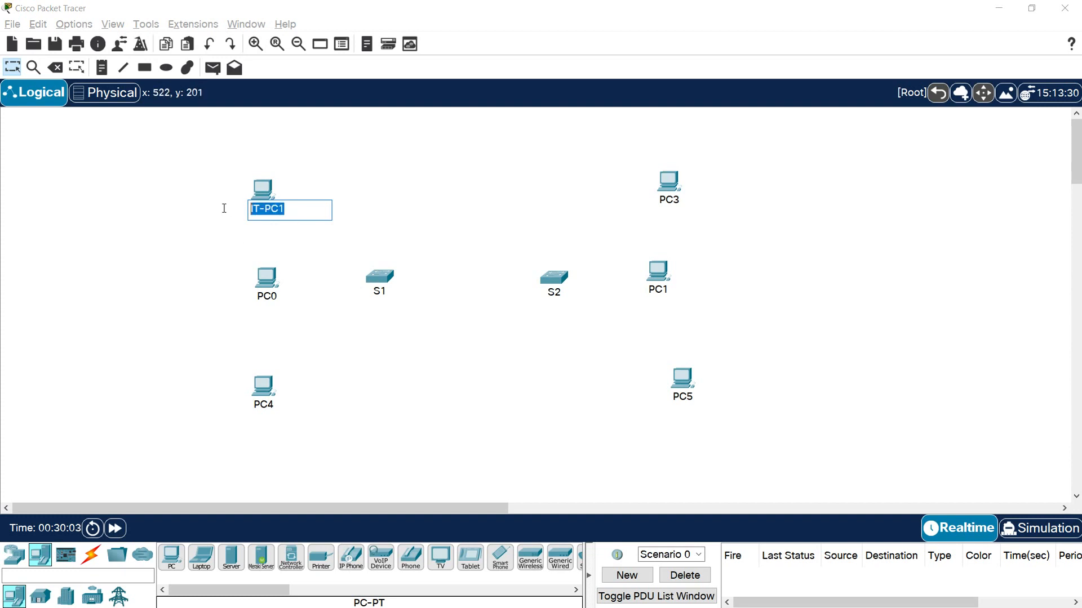
{"action": "left_click", "coordinate": [673, 205]}
{"action": "left_click_drag", "start_coordinate": [688, 200], "coordinate": [616, 200]}
{"action": "key", "text": "ctrl+v"}
{"action": "key", "text": "BackSpace"}
{"action": "type", "text": "2"}
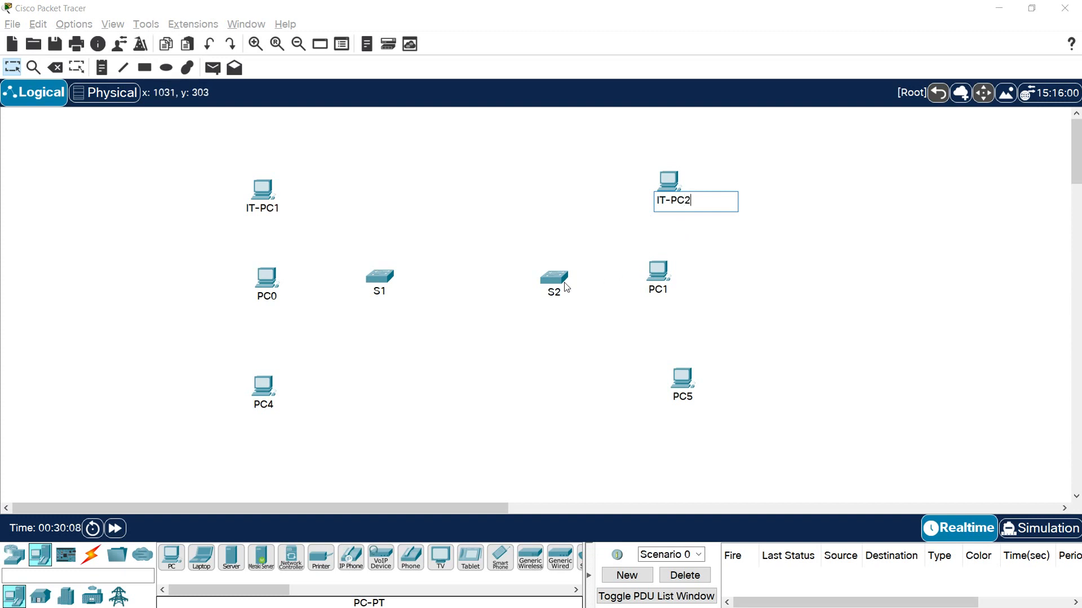
{"action": "left_click", "coordinate": [334, 338]}
- Rename the middle PCs, PC0 beside S1 as HR-PC1 and PC1 beside S2 as HR-PC2
{"action": "left_click", "coordinate": [269, 297]}
{"action": "left_click_drag", "start_coordinate": [289, 297], "coordinate": [214, 304]}
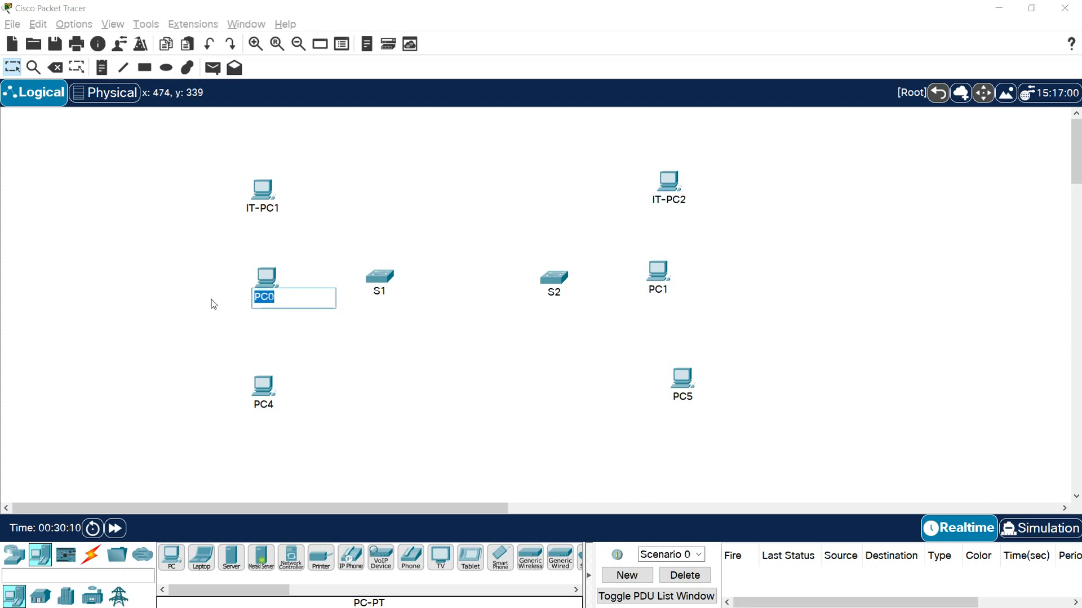
{"action": "type", "text": "HR-PC1"}
{"action": "left_click_drag", "start_coordinate": [327, 301], "coordinate": [228, 304]}
{"action": "key", "text": "ctrl+c"}
{"action": "left_click", "coordinate": [656, 293]}
{"action": "left_click_drag", "start_coordinate": [677, 290], "coordinate": [642, 290]}
{"action": "key", "text": "ctrl+v"}
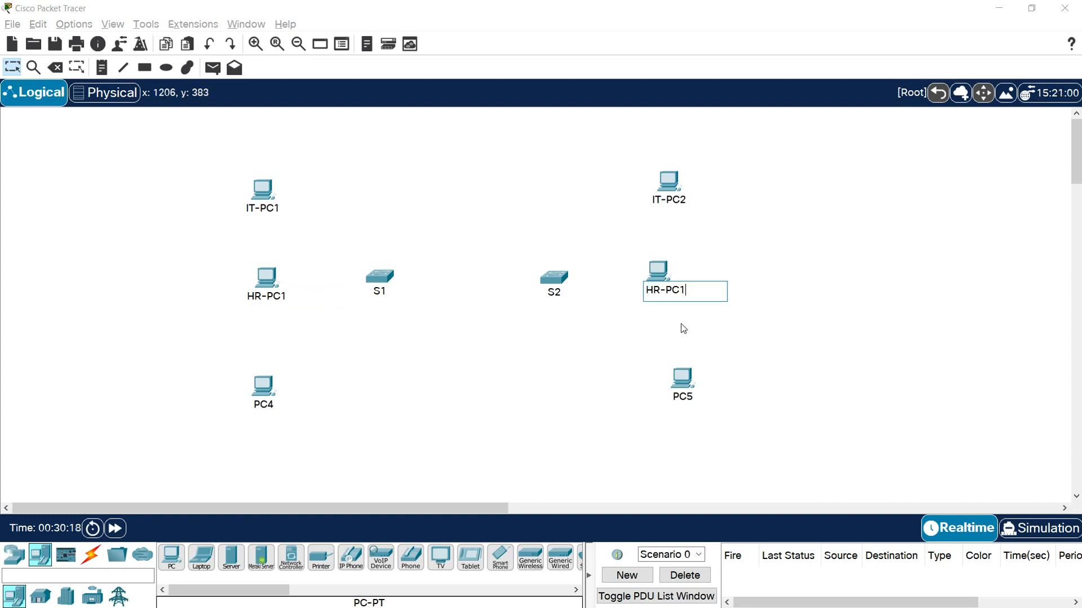
- Rename the lower PCs, PC4 as Management-PC1 and PC5 as Management-PC2
{"action": "left_click", "coordinate": [263, 404]}
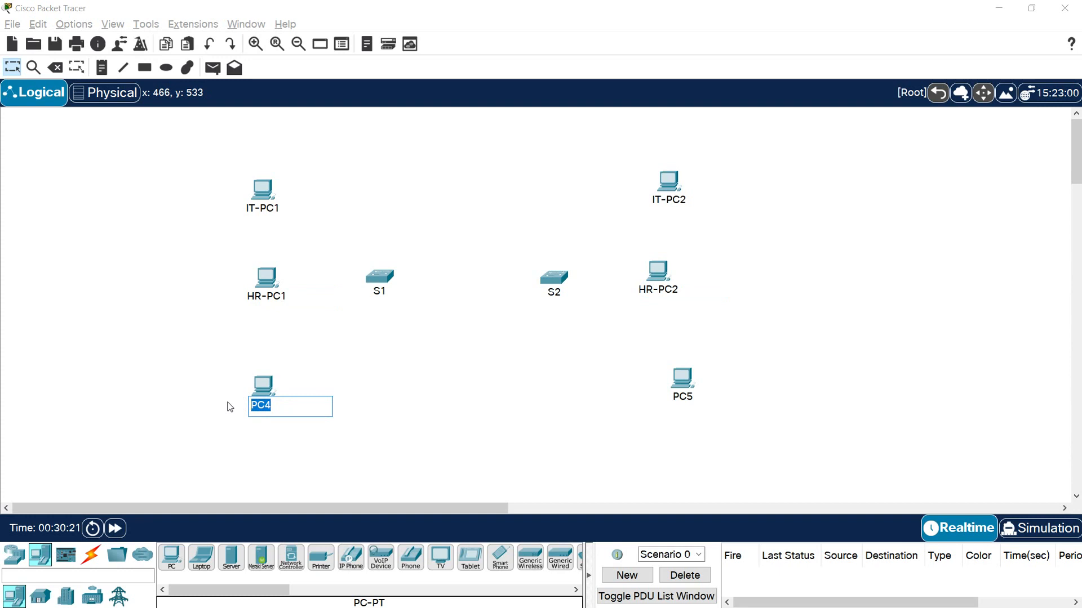
{"action": "type", "text": "Management-PC1"}
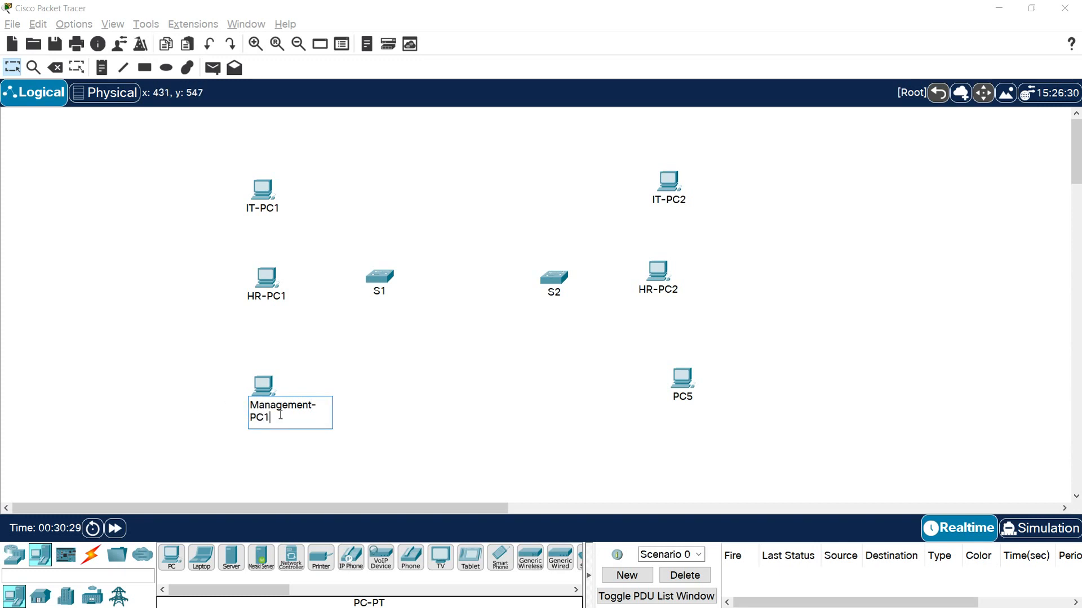
{"action": "left_click_drag", "start_coordinate": [280, 415], "coordinate": [234, 405]}
{"action": "key", "text": "ctrl+c"}
{"action": "left_click", "coordinate": [683, 398]}
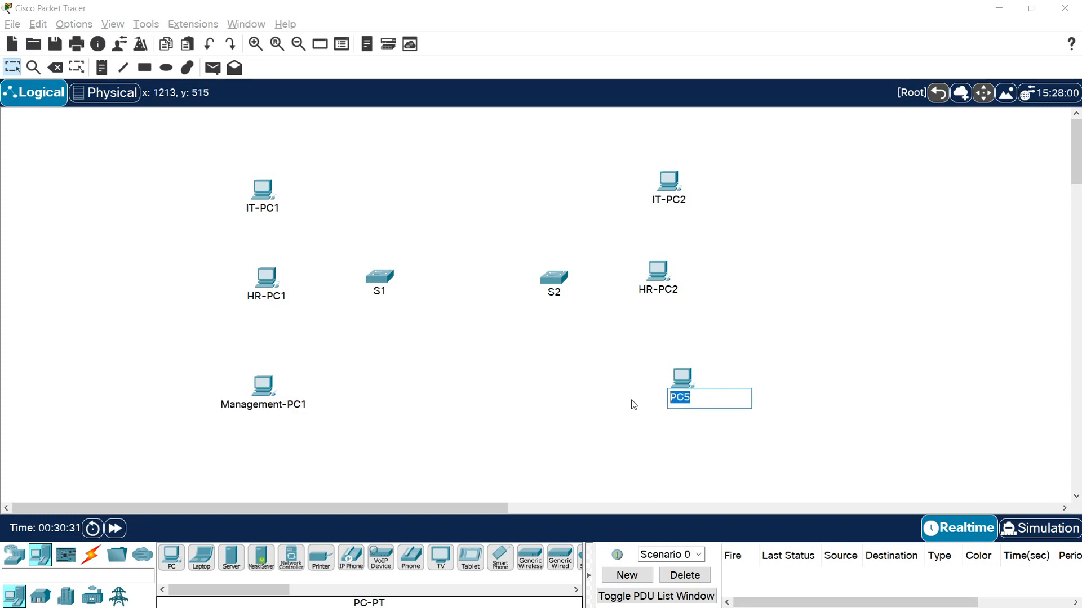
{"action": "key", "text": "ctrl+v"}
{"action": "key", "text": "BackSpace"}
{"action": "type", "text": "2"}
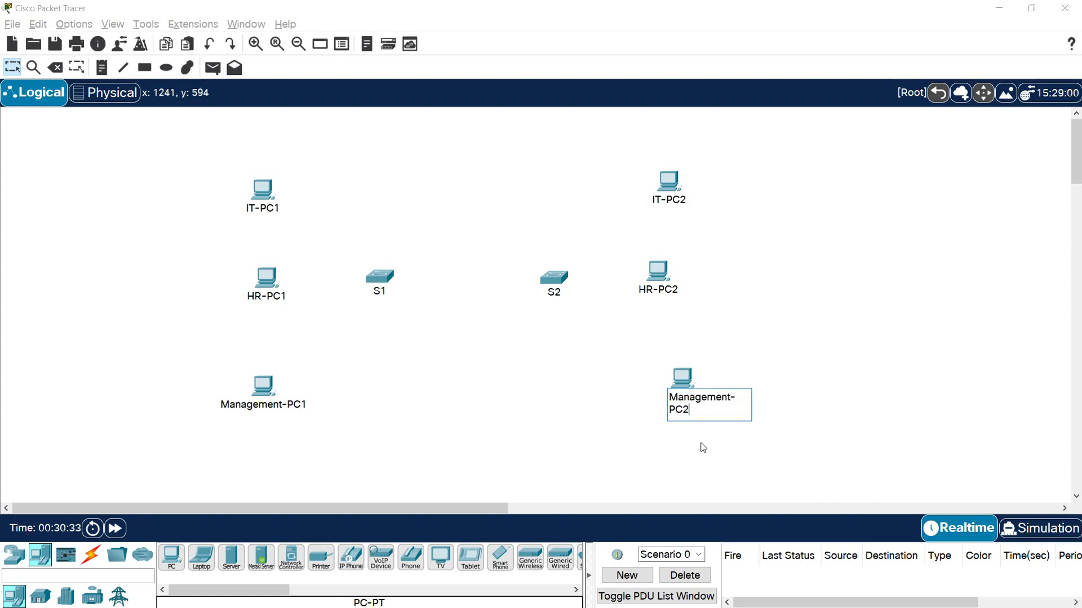
{"action": "left_click", "coordinate": [584, 452]}
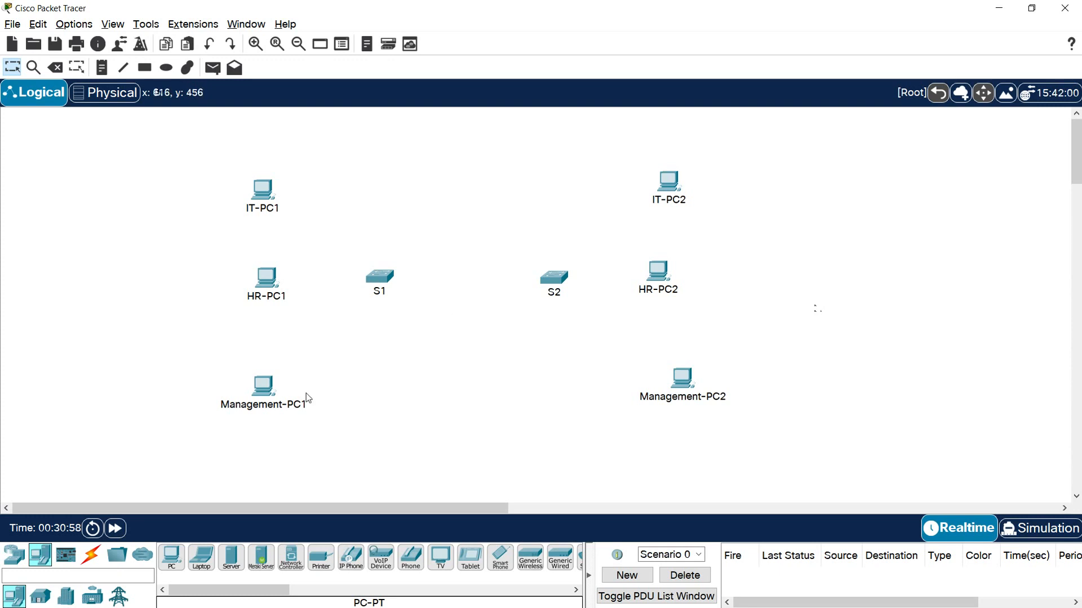
- Connect S1 GigabitEthernet0/1 to S2 GigabitEthernet0/1 with a copper cross-over cable
{"action": "left_click", "coordinate": [91, 563]}
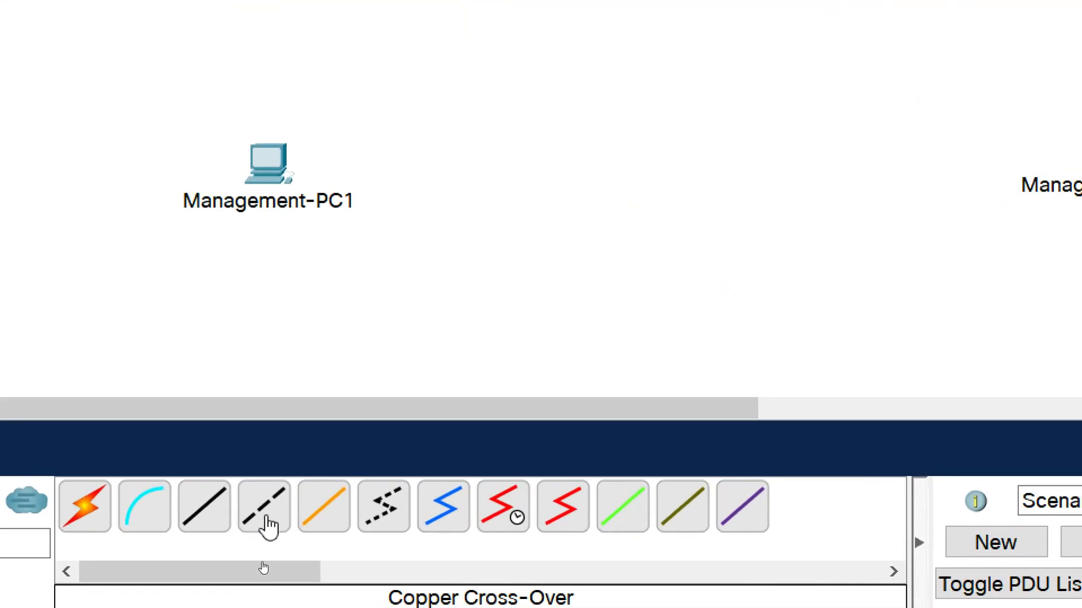
{"action": "left_click", "coordinate": [269, 527]}
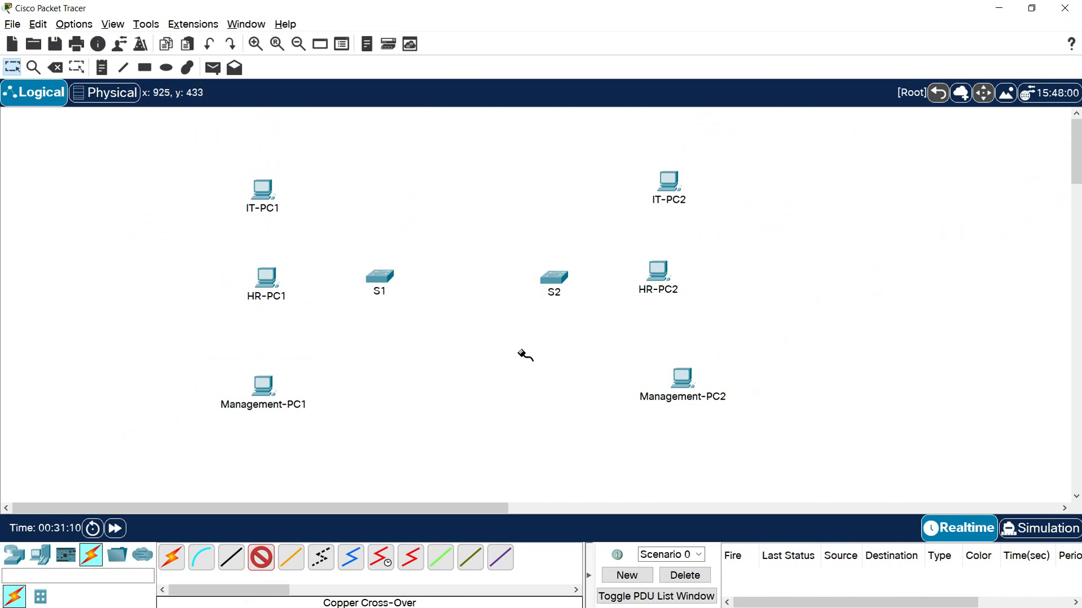
{"action": "left_click", "coordinate": [383, 279]}
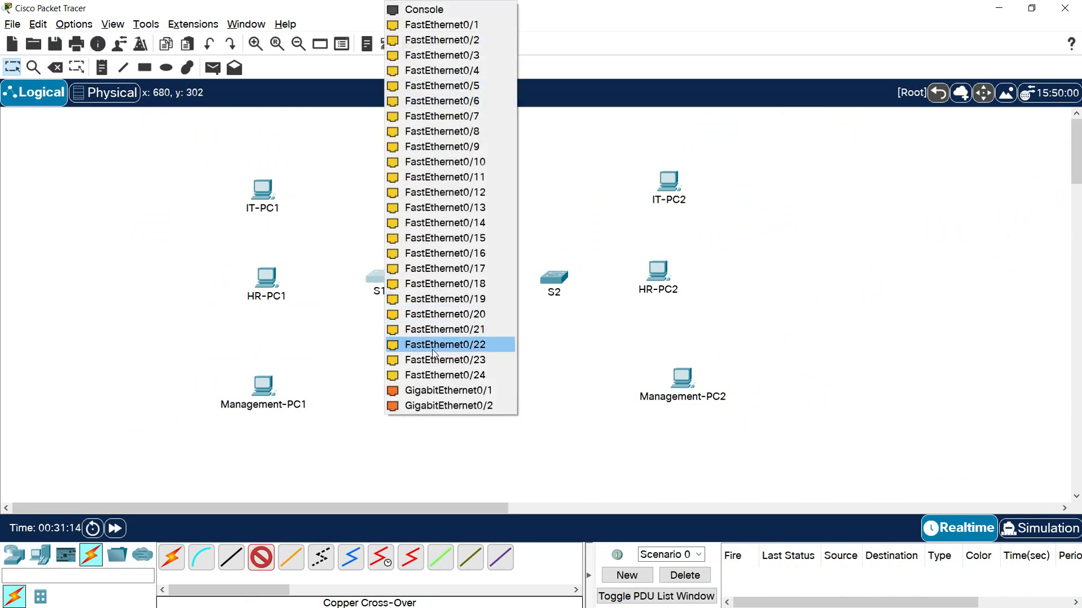
{"action": "left_click", "coordinate": [463, 391]}
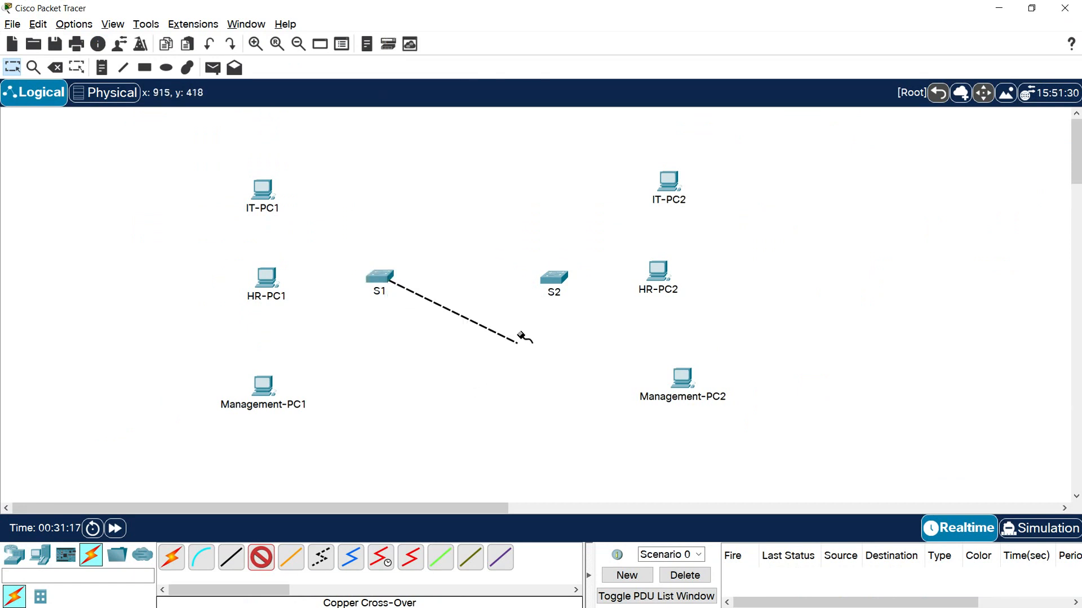
{"action": "left_click", "coordinate": [552, 279]}
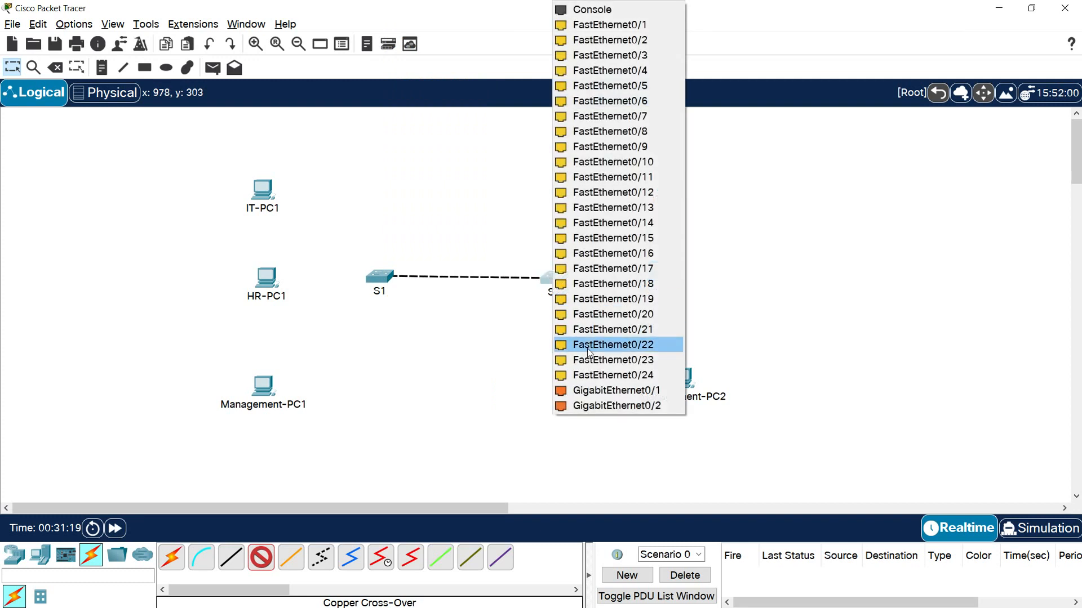
{"action": "left_click", "coordinate": [632, 398]}
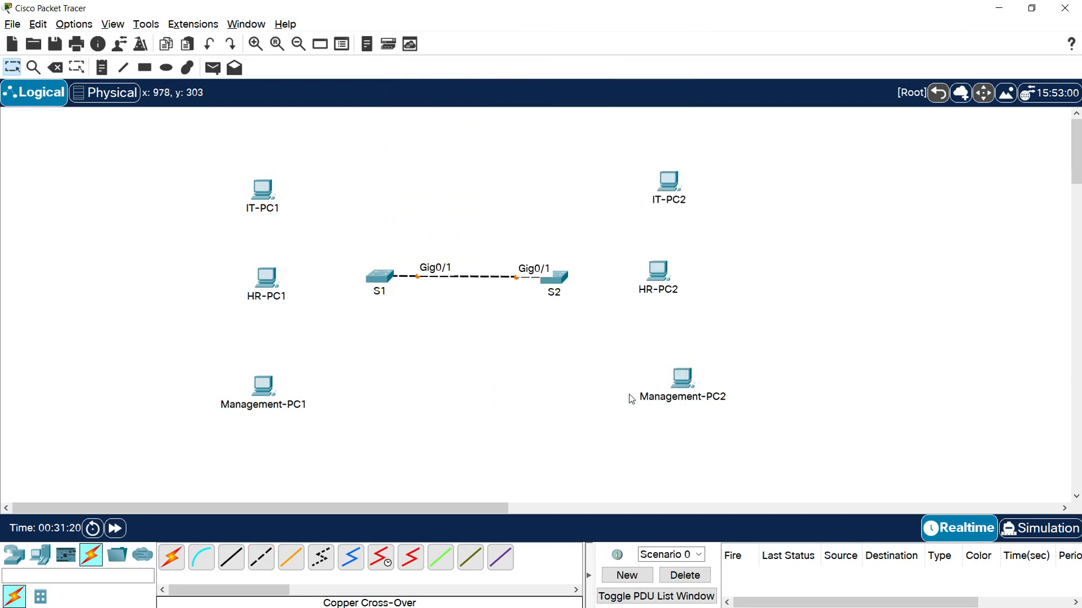
- Connect S1 FastEthernet0/1 to IT-PC1 FastEthernet0 with a copper straight-through cable
{"action": "left_click", "coordinate": [230, 562]}
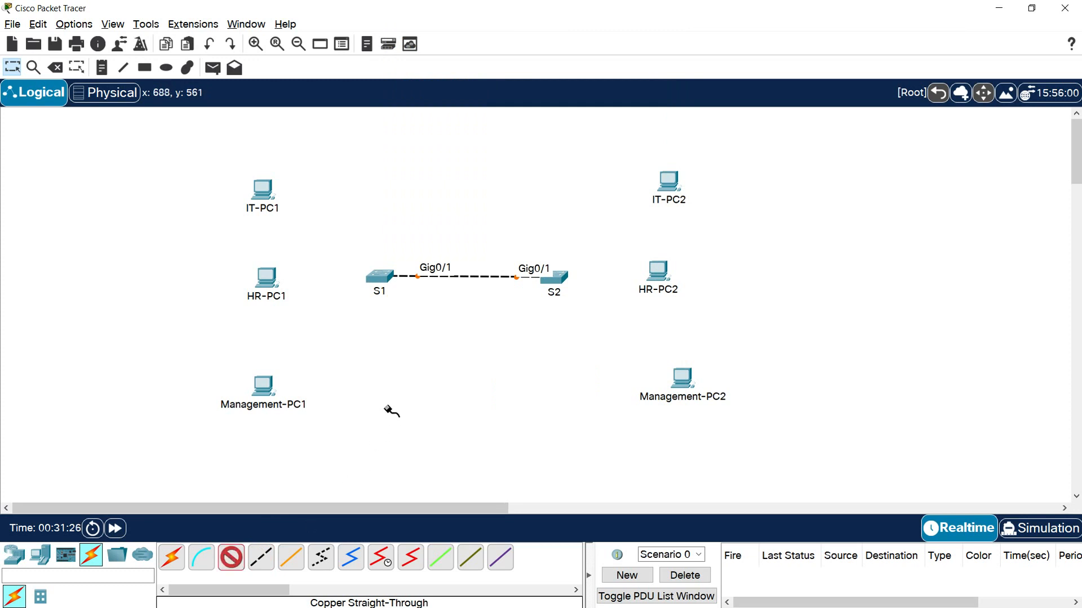
{"action": "left_click", "coordinate": [387, 286]}
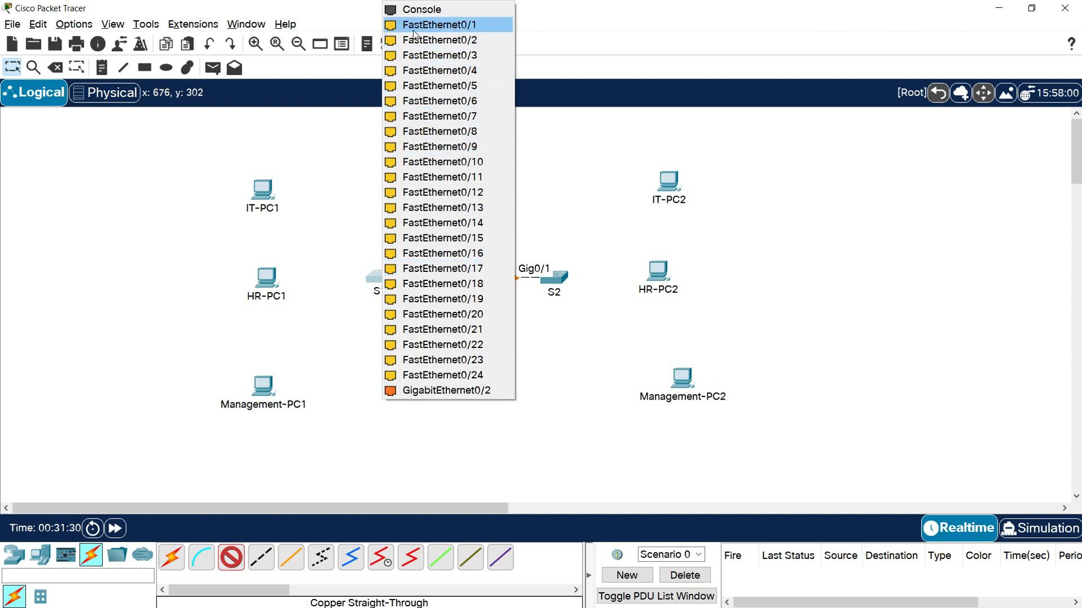
{"action": "left_click", "coordinate": [445, 26]}
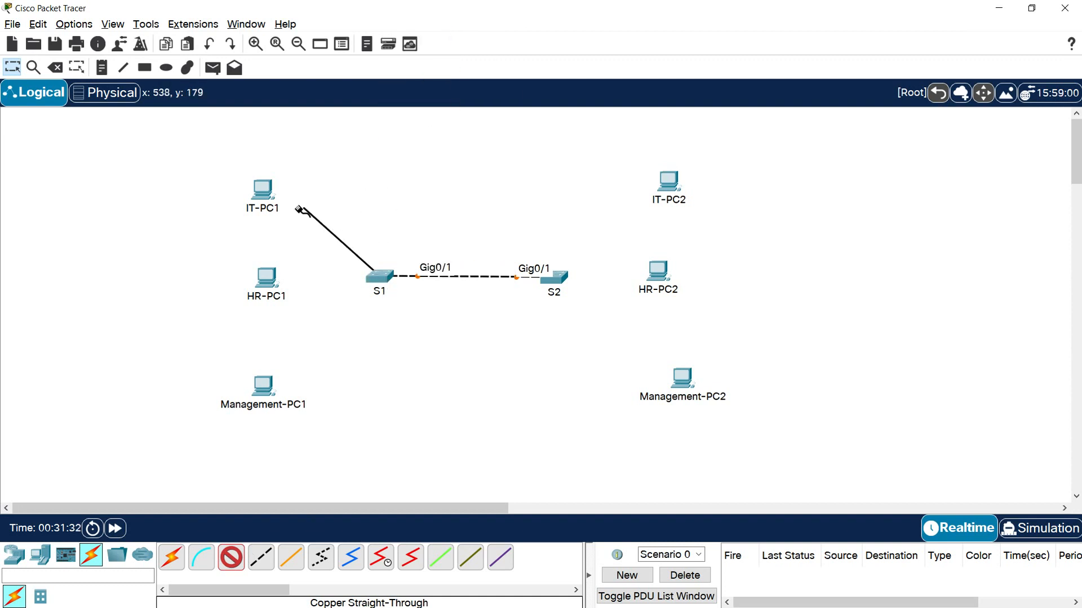
{"action": "left_click", "coordinate": [263, 195]}
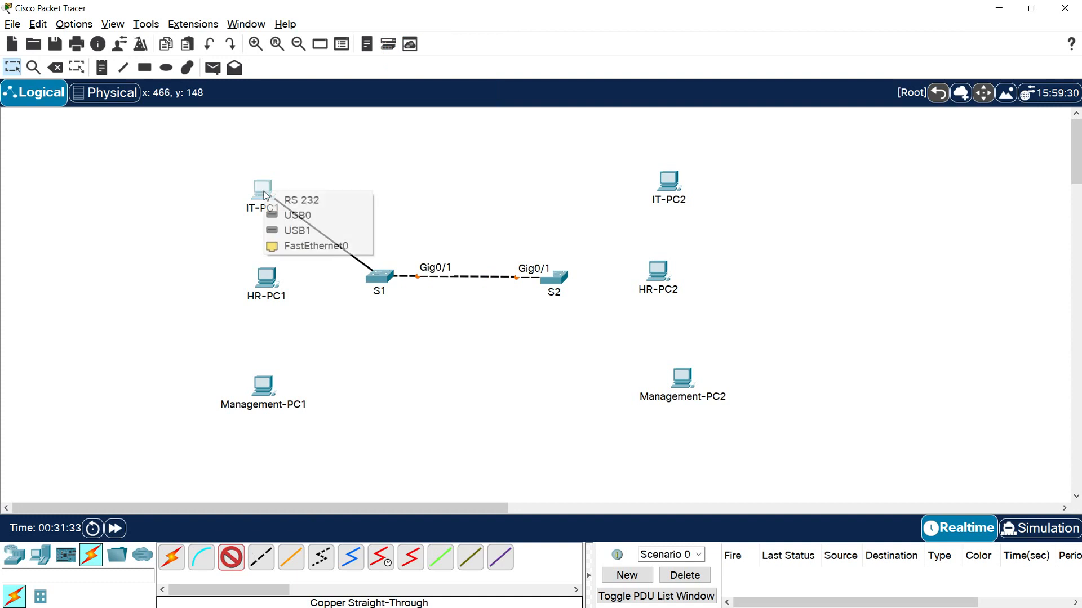
{"action": "left_click", "coordinate": [307, 246]}
- Connect S2 FastEthernet0/1 to IT-PC2 FastEthernet0 with a copper straight-through cable
{"action": "left_click", "coordinate": [553, 282]}
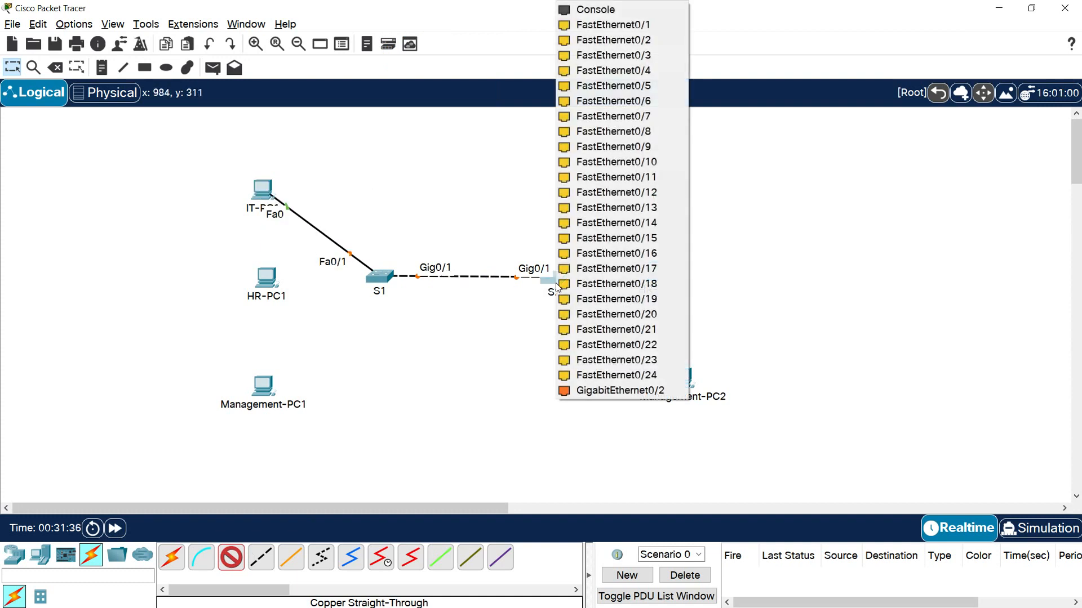
{"action": "left_click", "coordinate": [625, 25]}
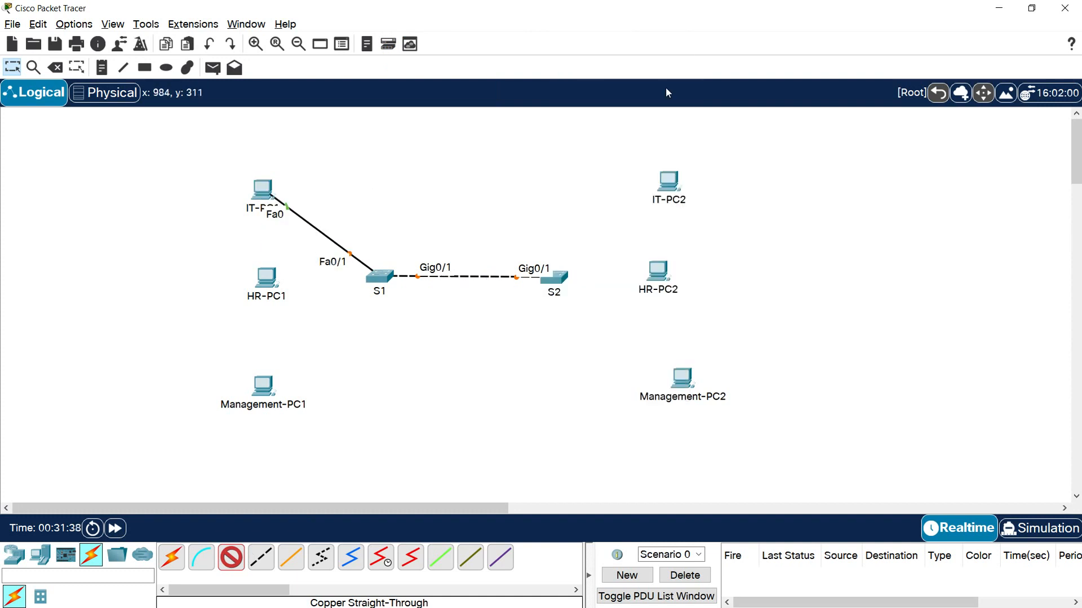
{"action": "left_click", "coordinate": [669, 179]}
{"action": "left_click", "coordinate": [701, 234]}
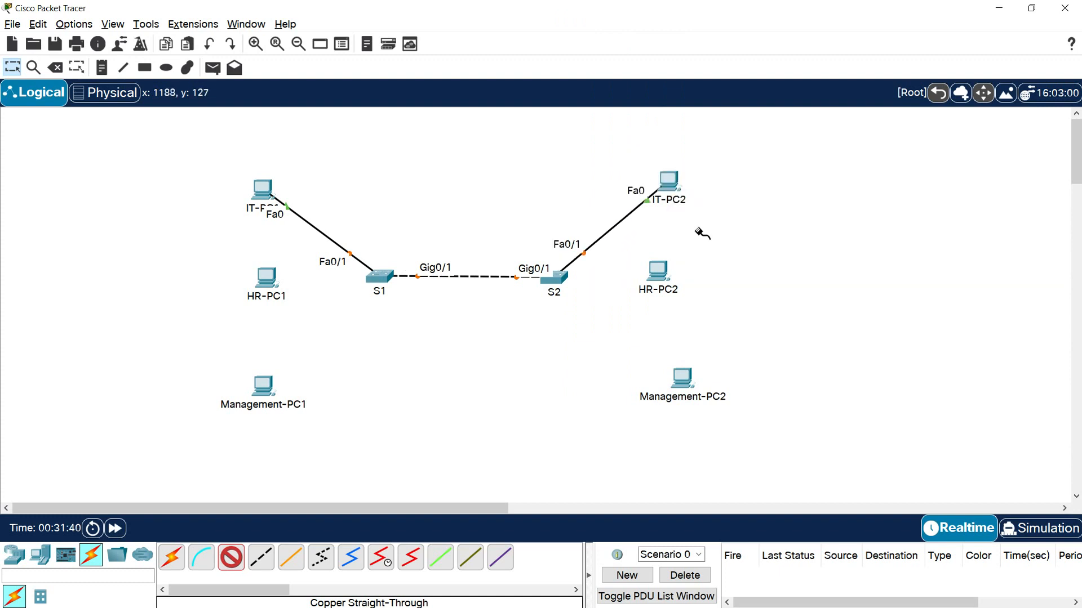
- Connect S1 FastEthernet0/7 to HR-PC1 FastEthernet0 with a copper straight-through cable
{"action": "left_click", "coordinate": [379, 278]}
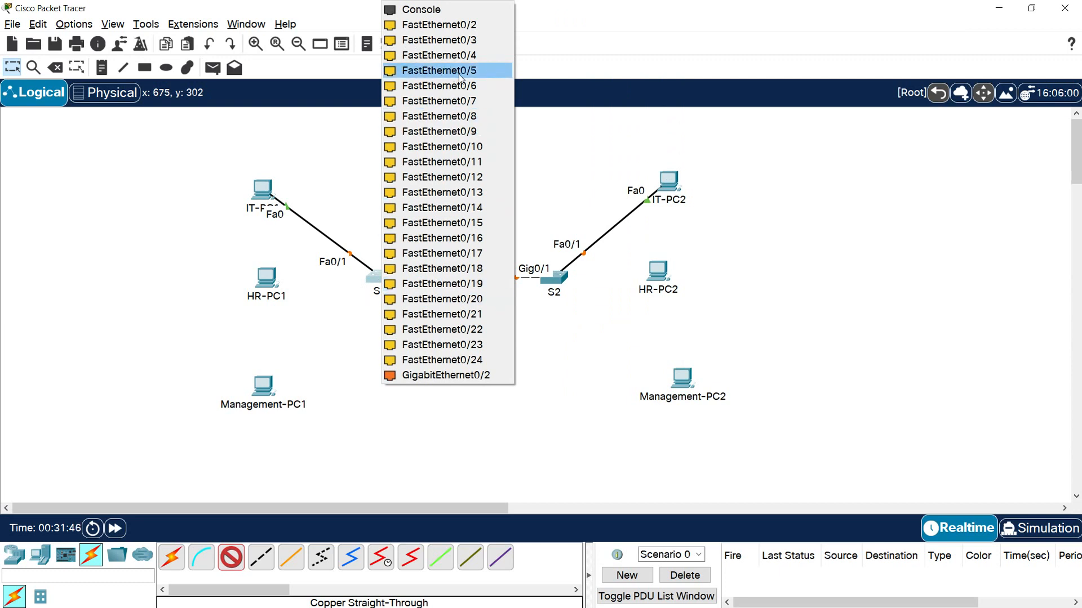
{"action": "left_click", "coordinate": [467, 102]}
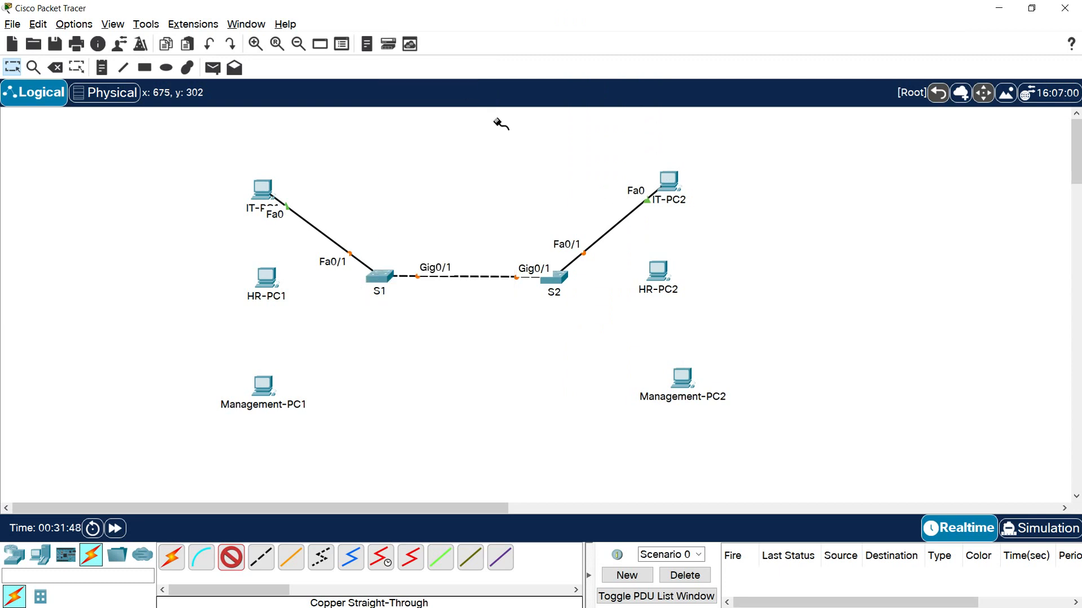
{"action": "left_click", "coordinate": [270, 277]}
{"action": "left_click", "coordinate": [336, 331]}
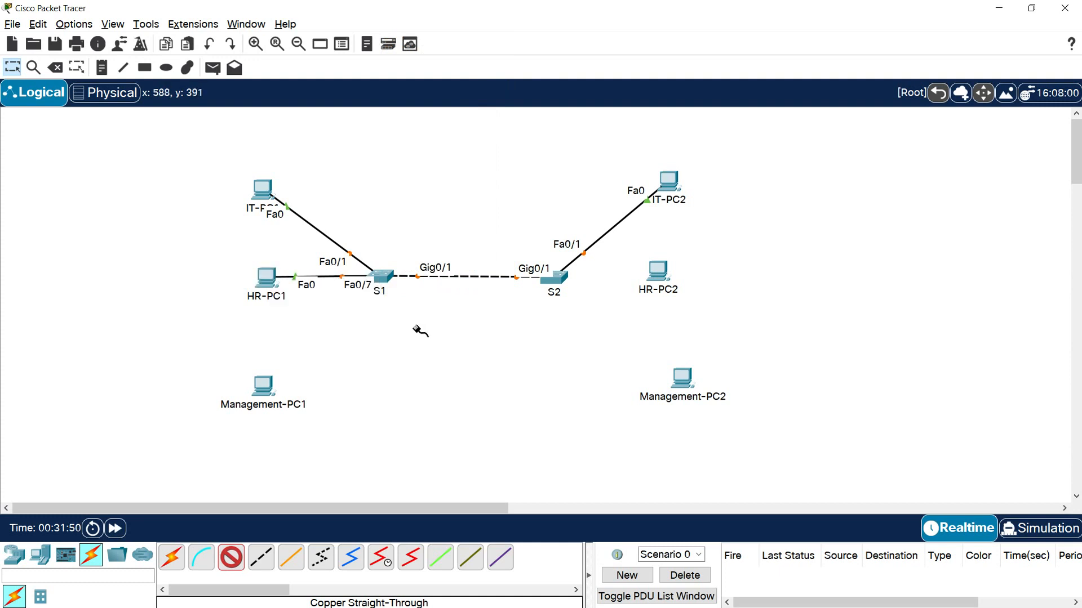
- Connect S2 FastEthernet0/7 to HR-PC2 FastEthernet0 with a copper straight-through cable
{"action": "left_click", "coordinate": [560, 277]}
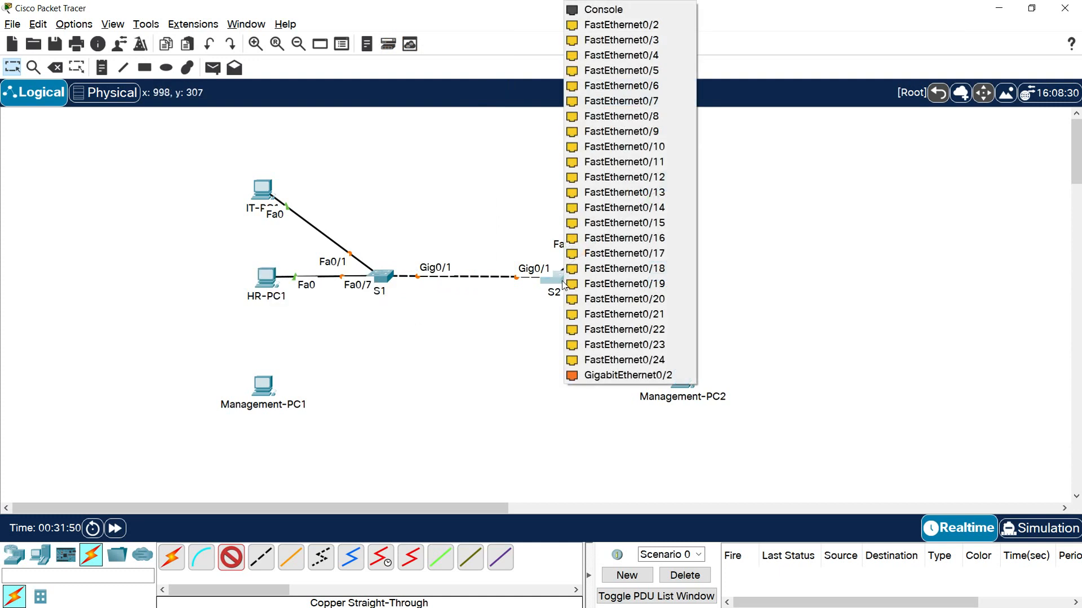
{"action": "left_click", "coordinate": [629, 112]}
{"action": "left_click", "coordinate": [657, 271]}
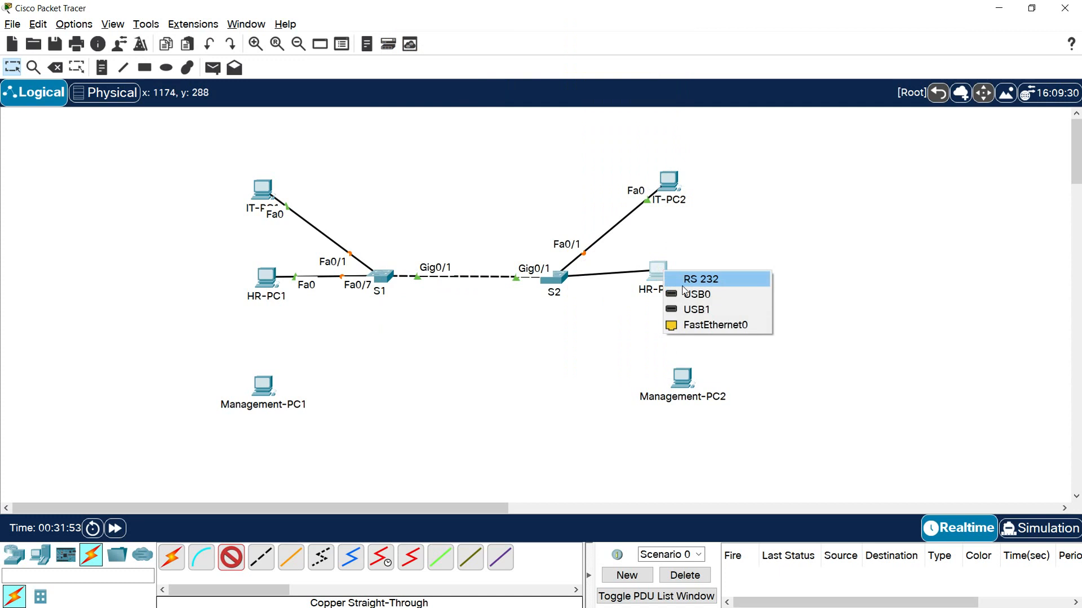
{"action": "left_click", "coordinate": [693, 325]}
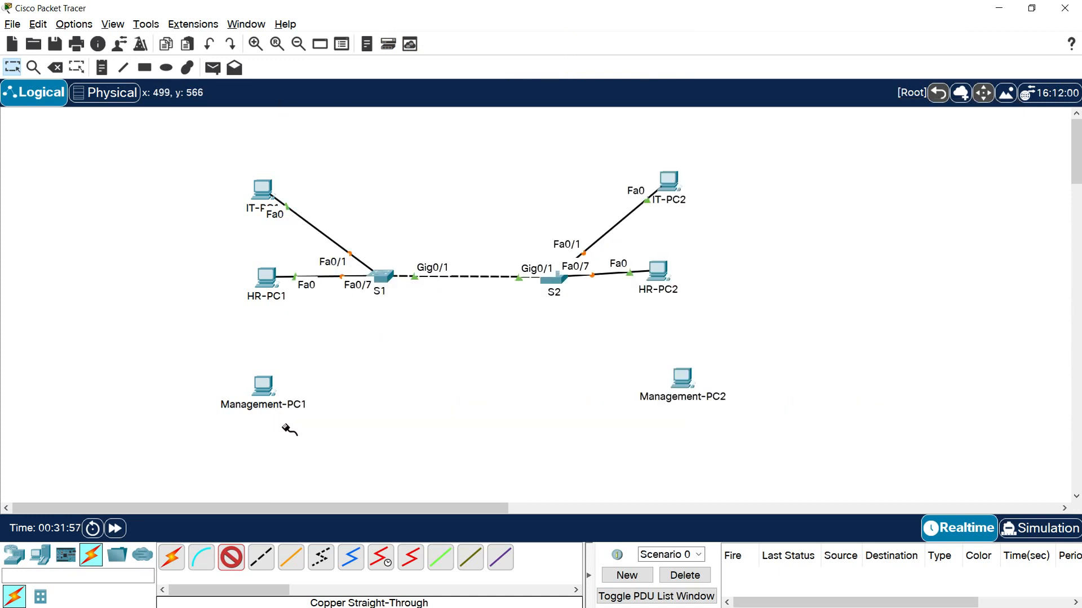
- Connect S1 FastEthernet0/13 to Management-PC1 FastEthernet0 with a copper straight-through cable
{"action": "left_click", "coordinate": [379, 277]}
{"action": "left_click", "coordinate": [470, 183]}
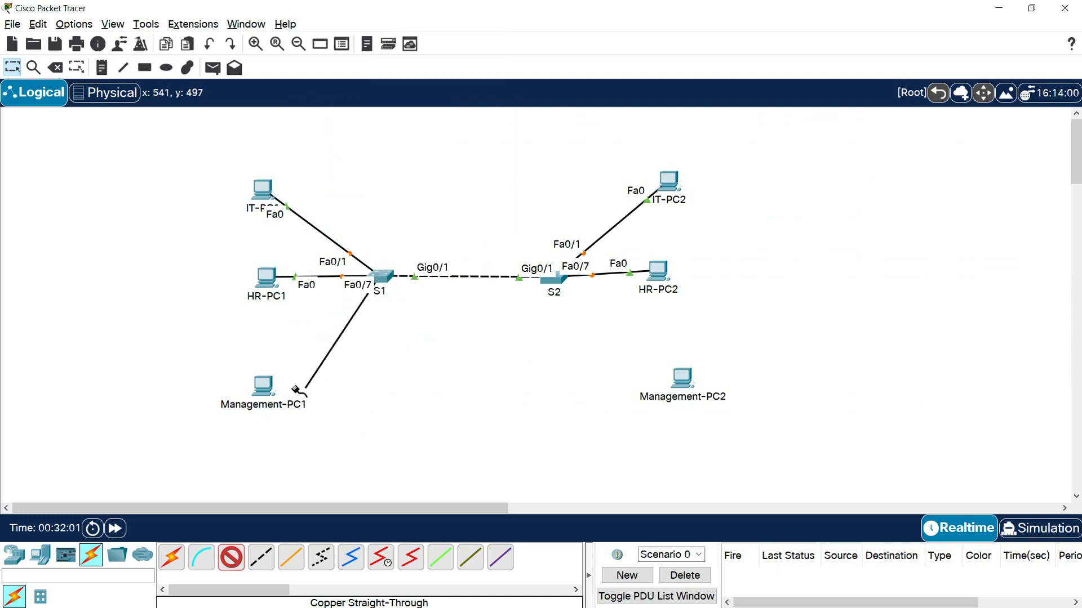
{"action": "left_click", "coordinate": [263, 386]}
{"action": "left_click", "coordinate": [309, 444]}
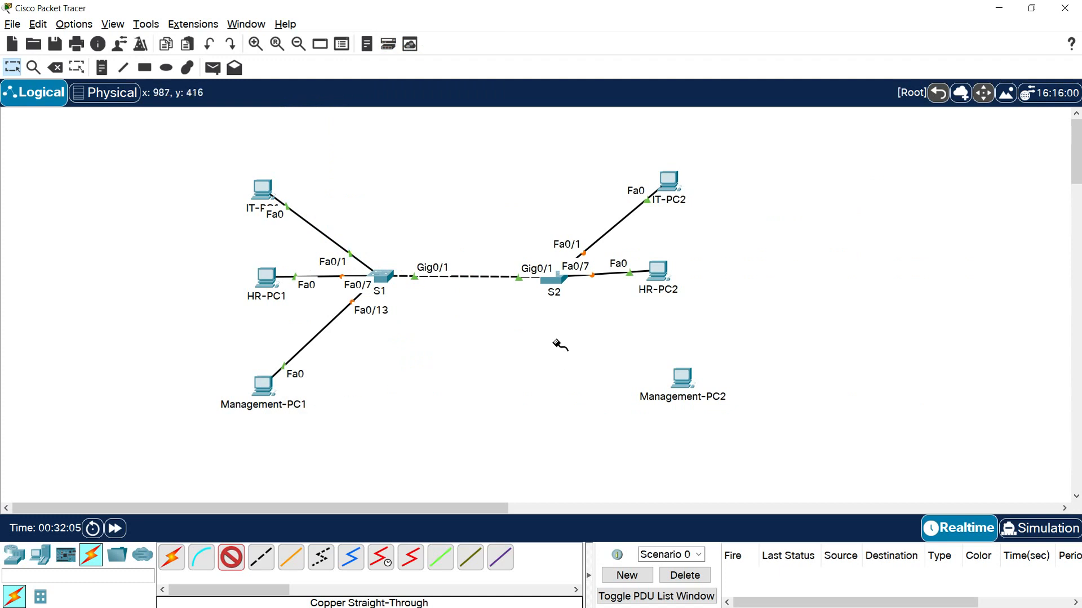
- Connect S2 FastEthernet0/13 to Management-PC2 FastEthernet0 with a copper straight-through cable
{"action": "left_click", "coordinate": [559, 281]}
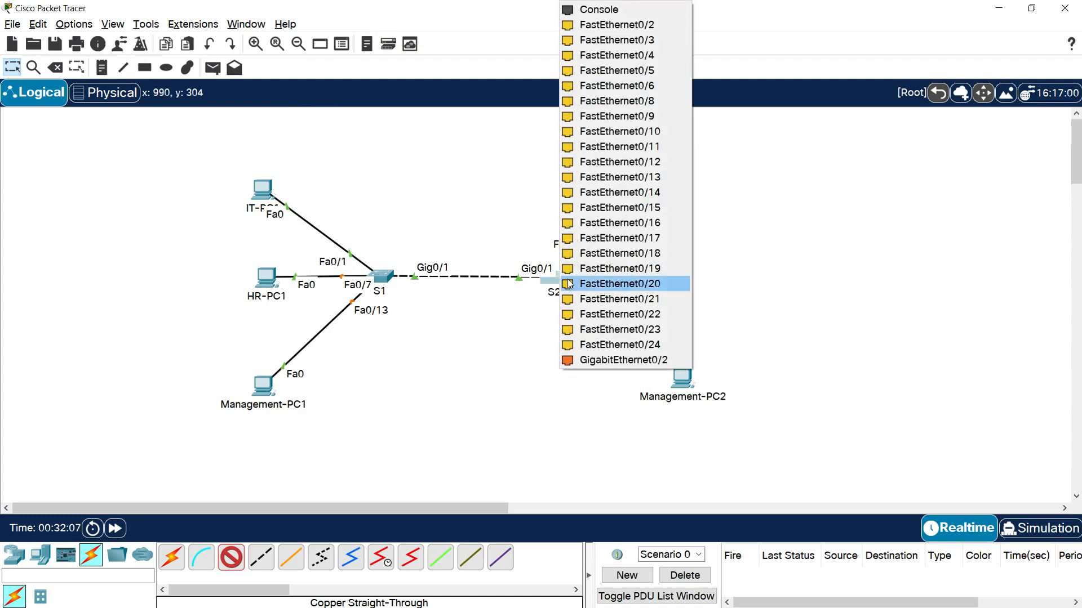
{"action": "left_click", "coordinate": [631, 177]}
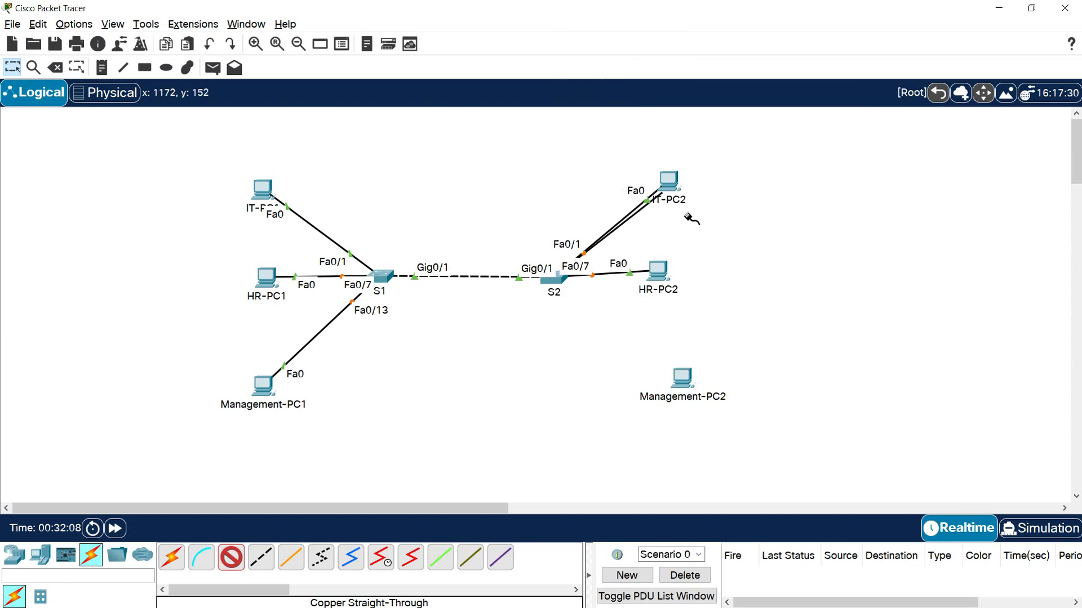
{"action": "left_click", "coordinate": [684, 381]}
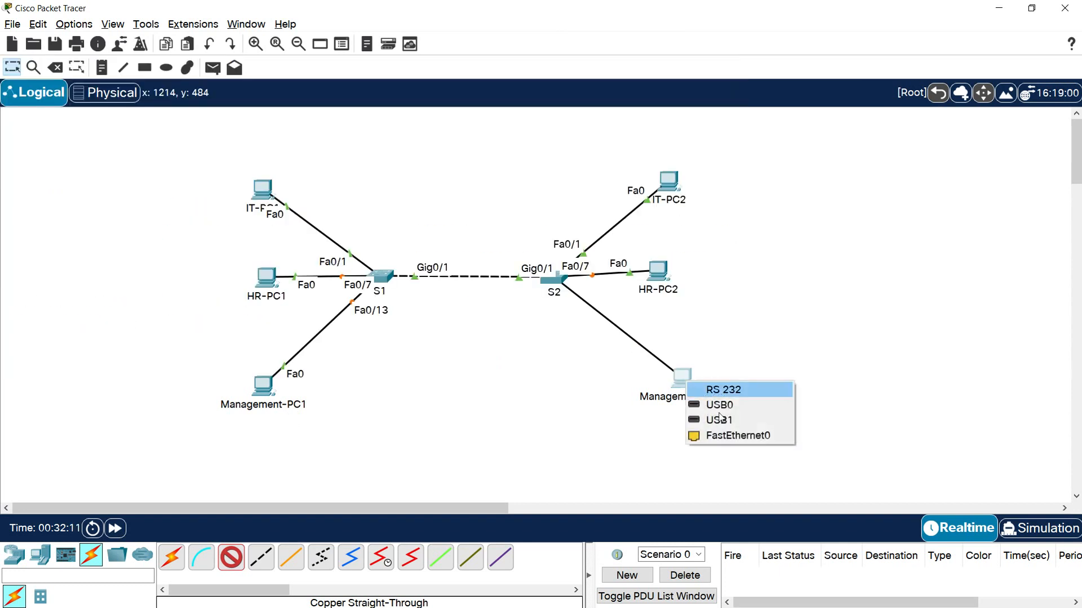
{"action": "left_click", "coordinate": [718, 439]}
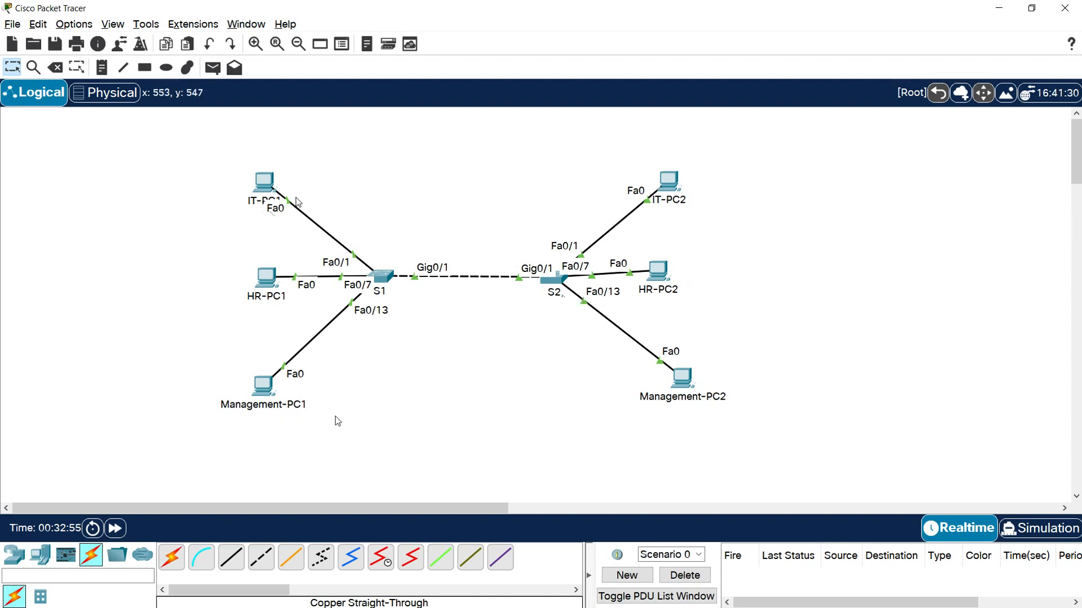
- Draw rectangles with a light blue-violet fill around IT-PC1 and IT-PC2, plus a wide label box beside IT-PC2
{"action": "mouse_move", "coordinate": [682, 389]}
{"action": "left_click", "coordinate": [145, 67]}
{"action": "left_click", "coordinate": [498, 104]}
{"action": "left_click", "coordinate": [586, 94]}
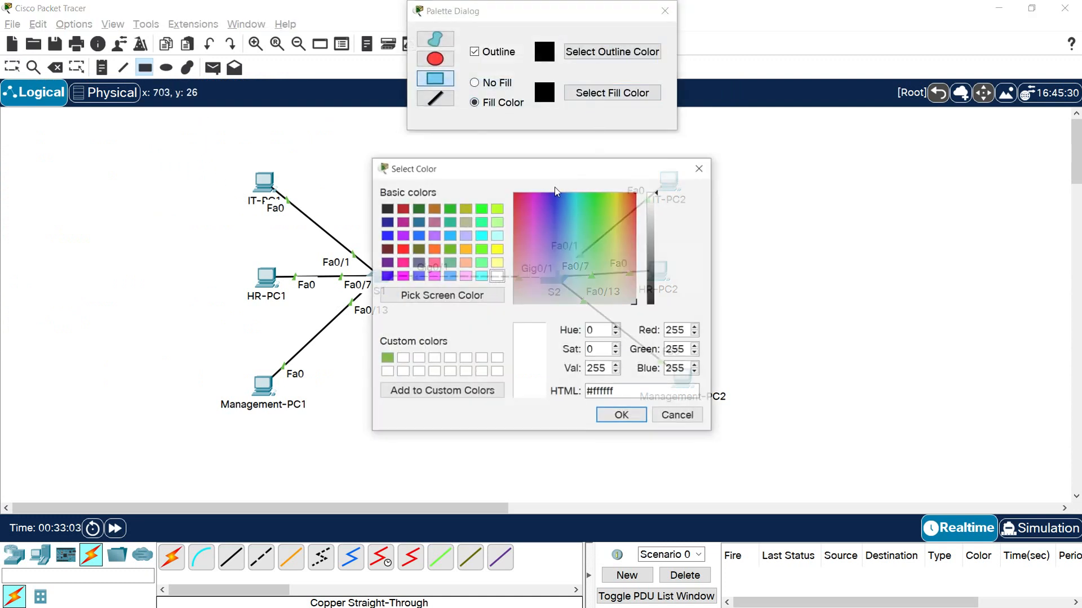
{"action": "left_click_drag", "start_coordinate": [547, 267], "coordinate": [557, 272]}
{"action": "left_click", "coordinate": [610, 417]}
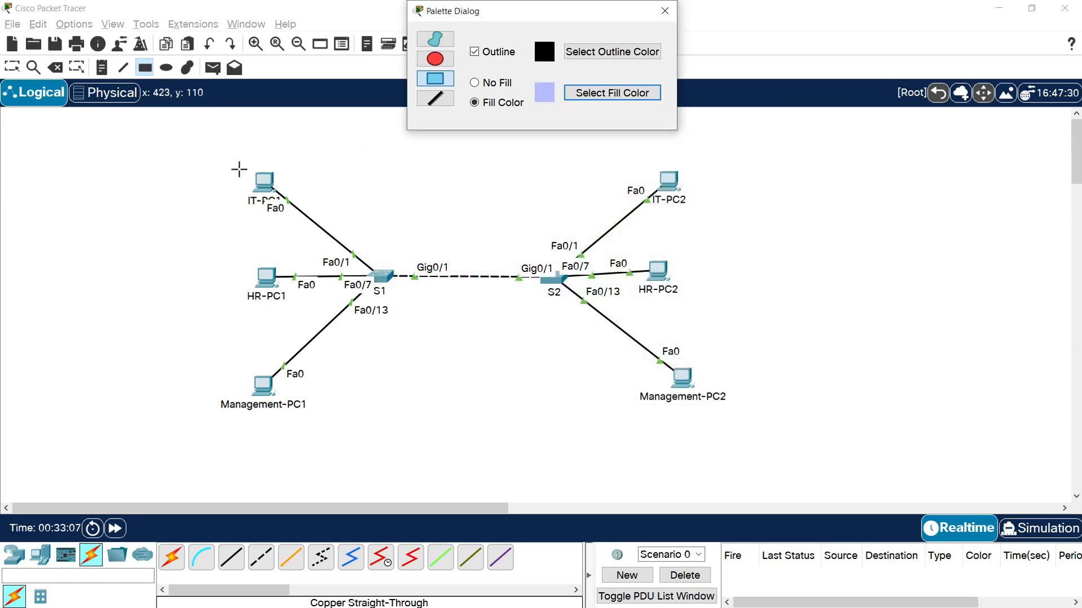
{"action": "left_click_drag", "start_coordinate": [238, 164], "coordinate": [301, 220]}
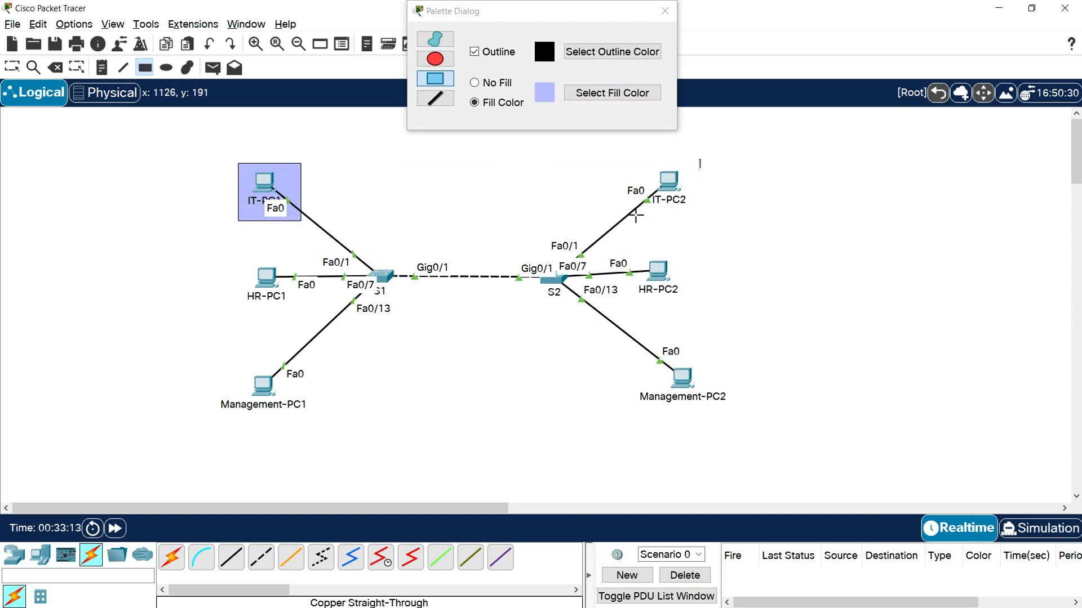
{"action": "left_click_drag", "start_coordinate": [635, 214], "coordinate": [634, 216]}
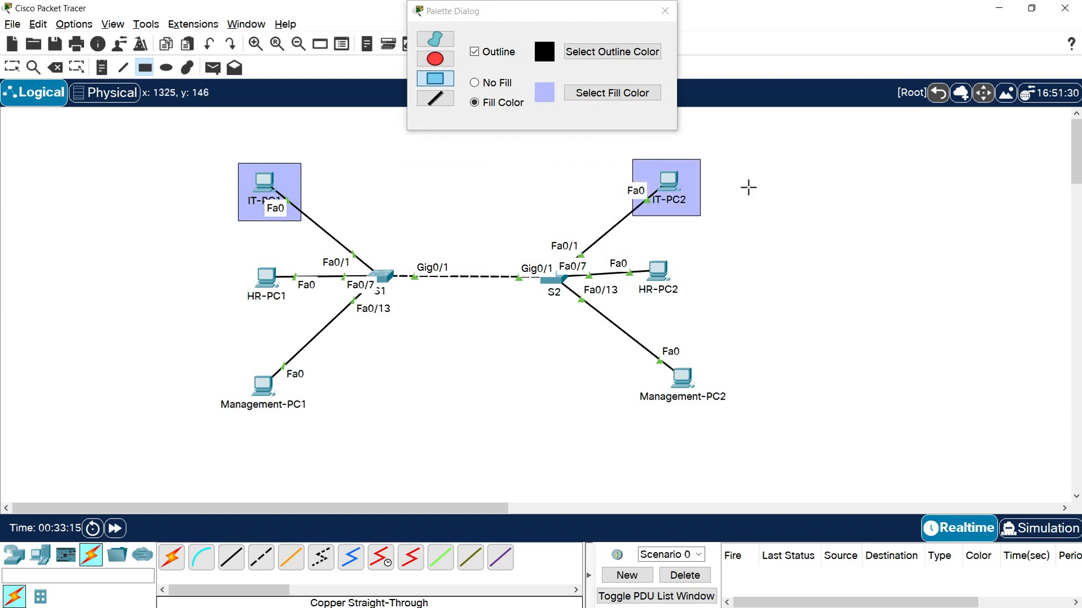
{"action": "left_click_drag", "start_coordinate": [714, 164], "coordinate": [886, 210]}
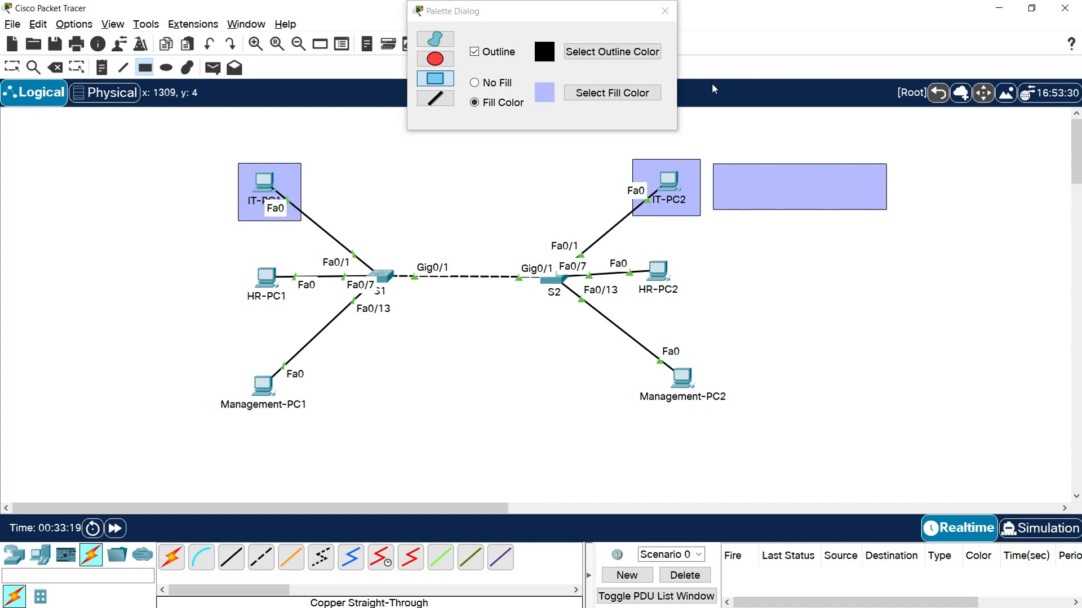
{"action": "key", "text": "Escape"}
- Add a two-line note reading "VLAN 10: IT" and "192.168.10.0.24" centred in the label box beside IT-PC2
{"action": "left_click", "coordinate": [767, 191]}
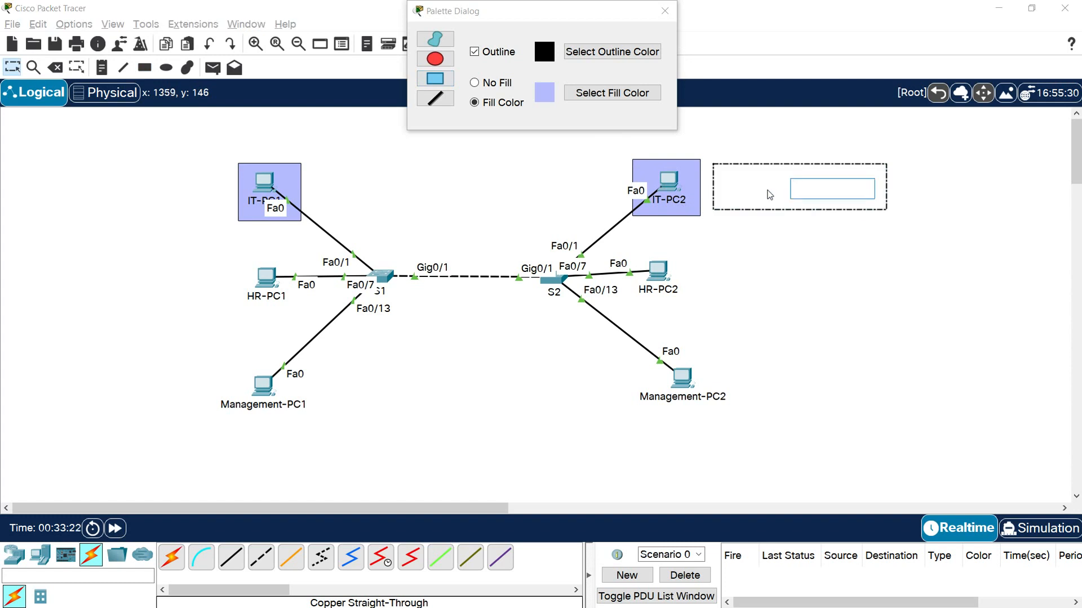
{"action": "type", "text": "VLAN 10: IT"}
{"action": "key", "text": "Return"}
{"action": "type", "text": "192.168.10.0"}
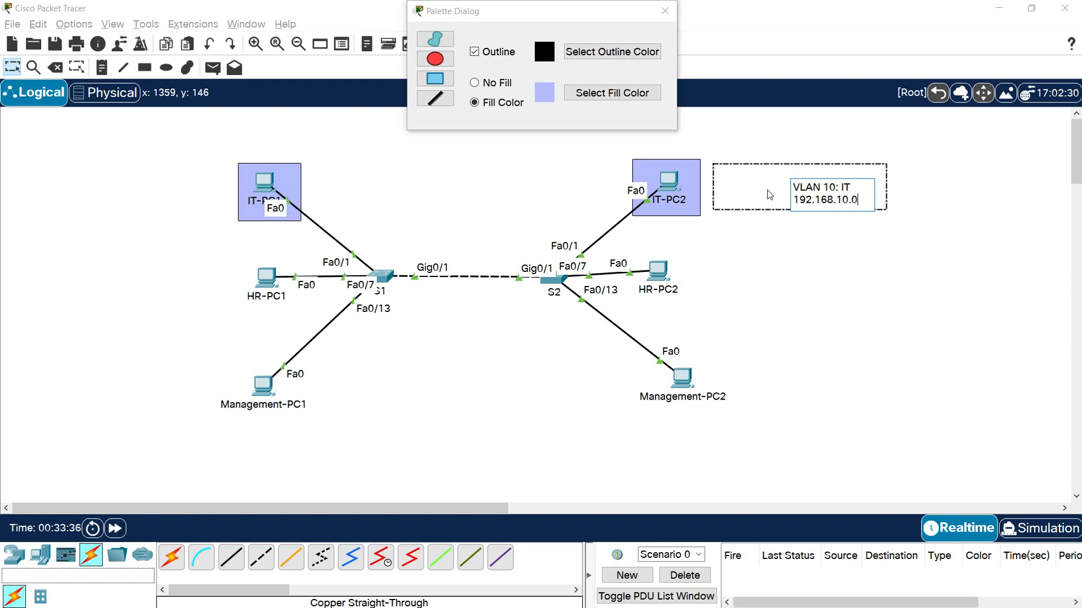
{"action": "type", "text": "24"}
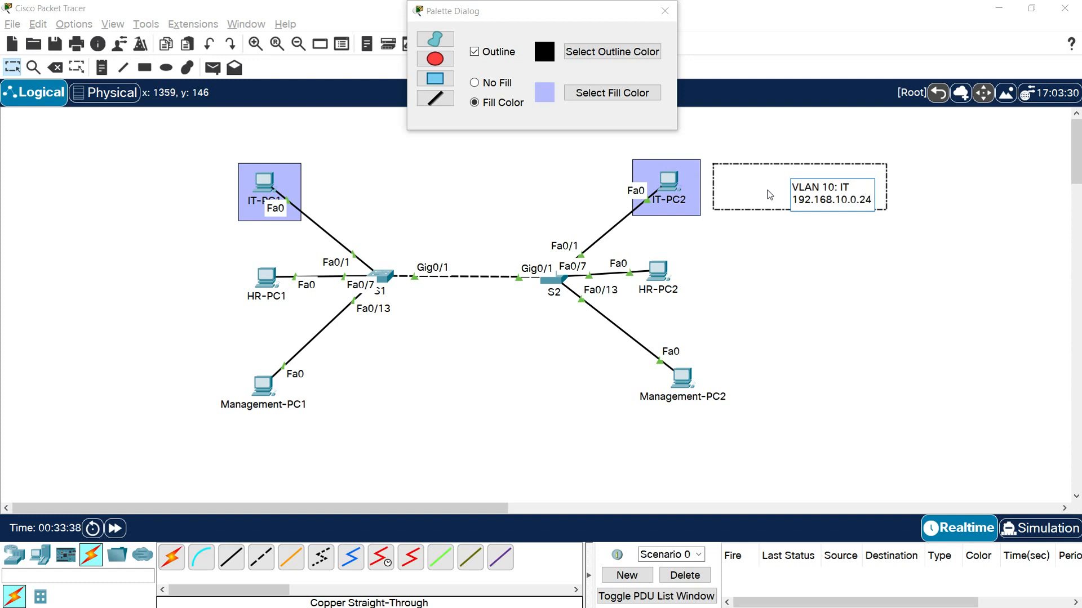
{"action": "left_click", "coordinate": [767, 191]}
{"action": "left_click_drag", "start_coordinate": [821, 195], "coordinate": [791, 194]}
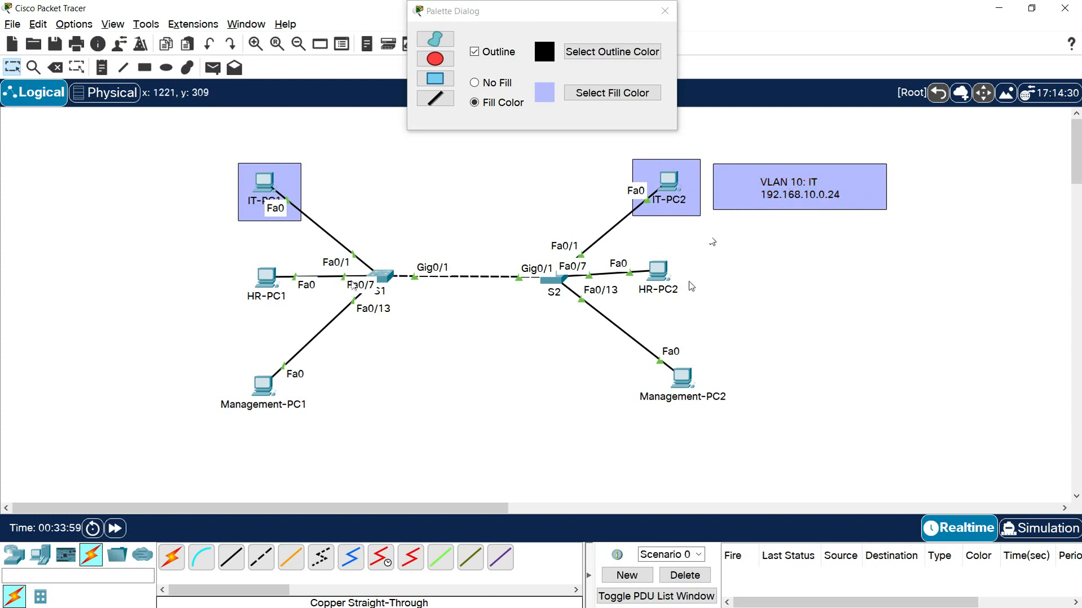
- Draw rectangles with a light pink fill around HR-PC1 and HR-PC2, plus a wide label box beside HR-PC2
{"action": "left_click", "coordinate": [623, 98]}
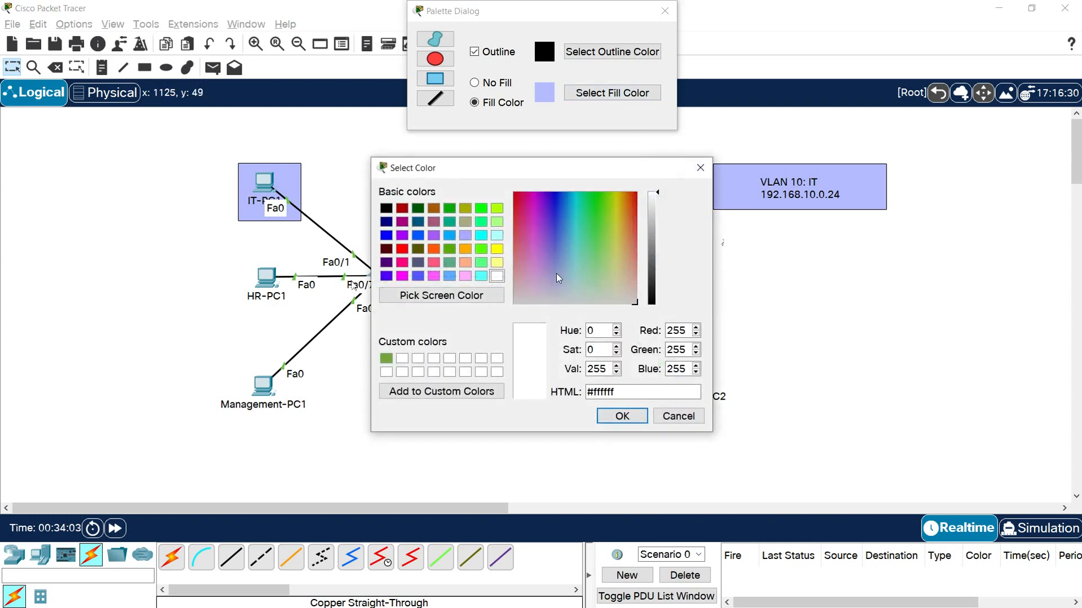
{"action": "left_click_drag", "start_coordinate": [536, 273], "coordinate": [541, 268]}
{"action": "left_click", "coordinate": [622, 415]}
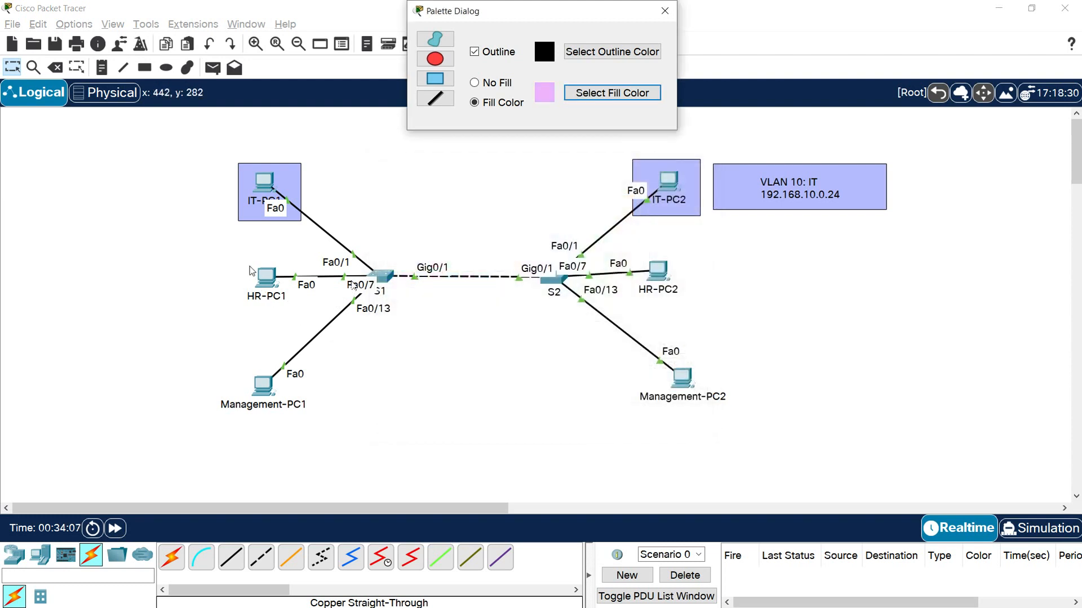
{"action": "left_click", "coordinate": [448, 85]}
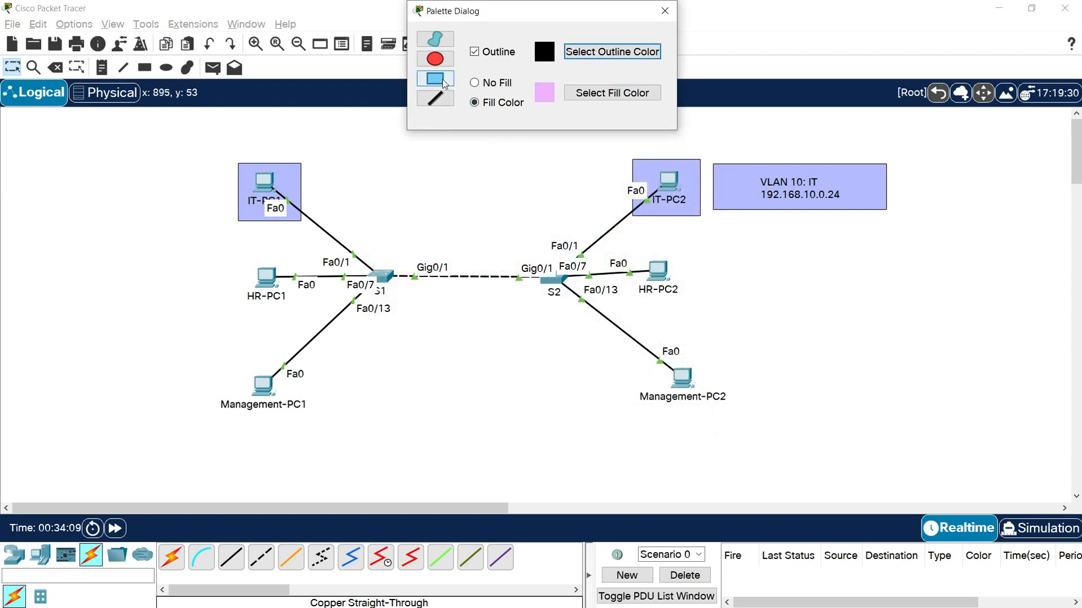
{"action": "left_click_drag", "start_coordinate": [242, 255], "coordinate": [301, 315]}
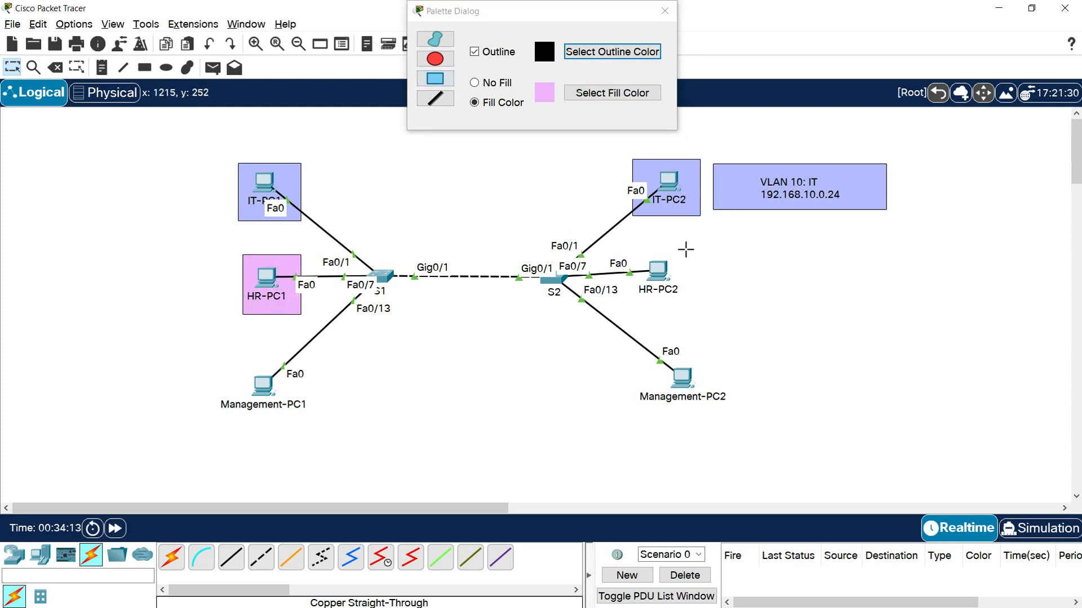
{"action": "left_click_drag", "start_coordinate": [637, 304], "coordinate": [631, 307]}
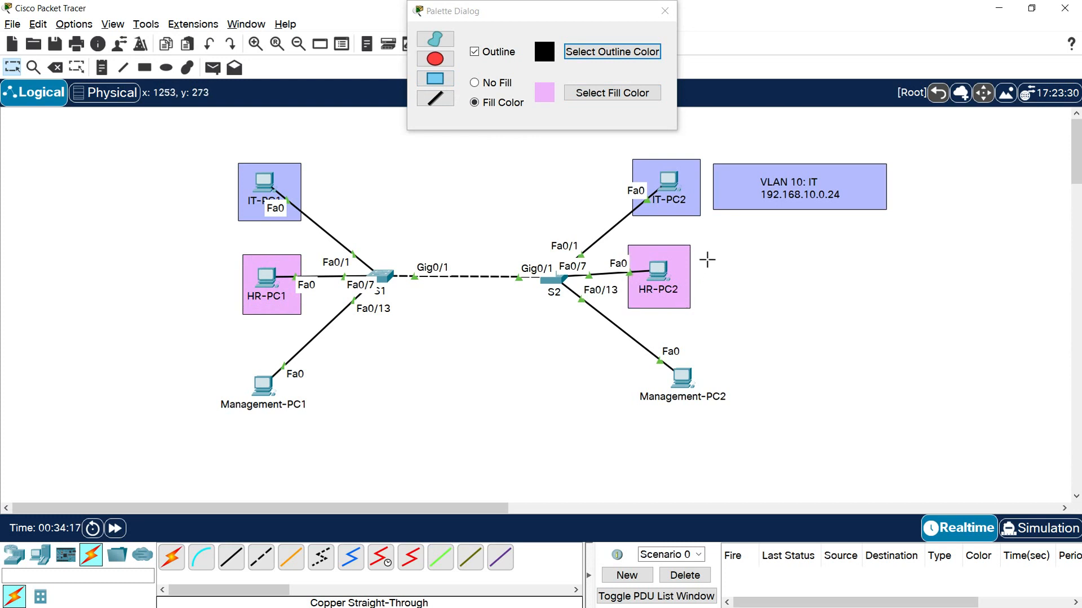
{"action": "left_click_drag", "start_coordinate": [700, 251], "coordinate": [866, 299]}
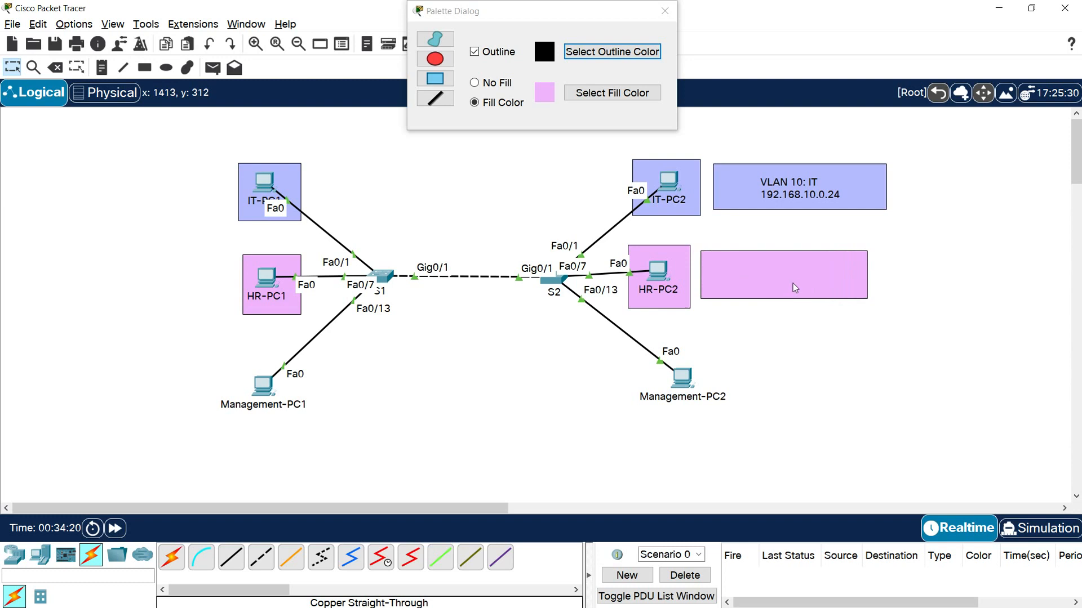
- Nudge the VLAN 10 note slightly left and add a centred note "VLAN 20: HR" with "192.168.20.0/24" in the pink label box
{"action": "left_click_drag", "start_coordinate": [787, 194], "coordinate": [784, 193]}
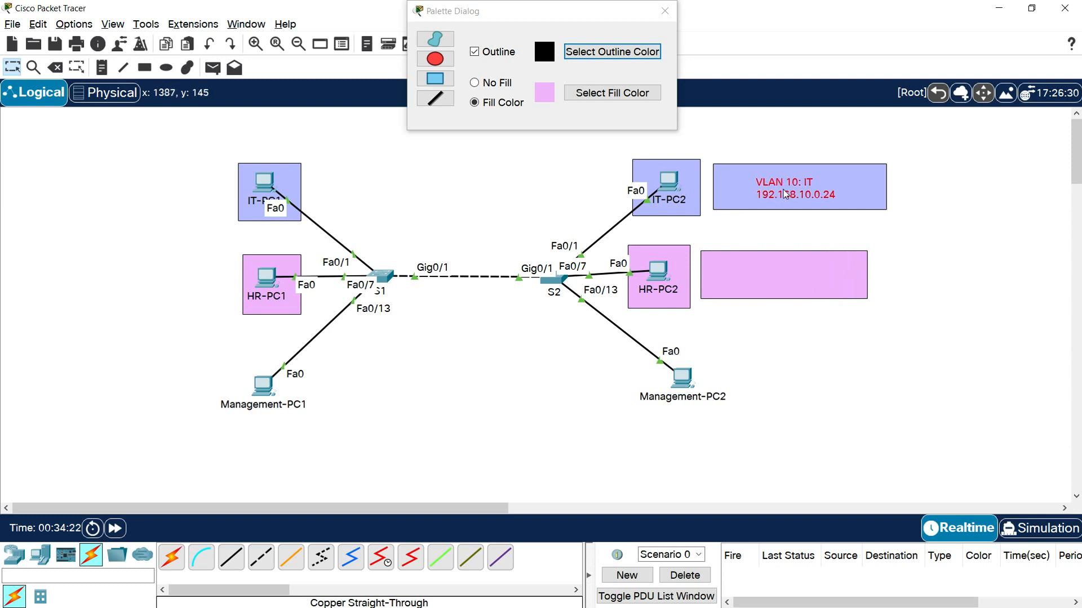
{"action": "double_click", "coordinate": [783, 279]}
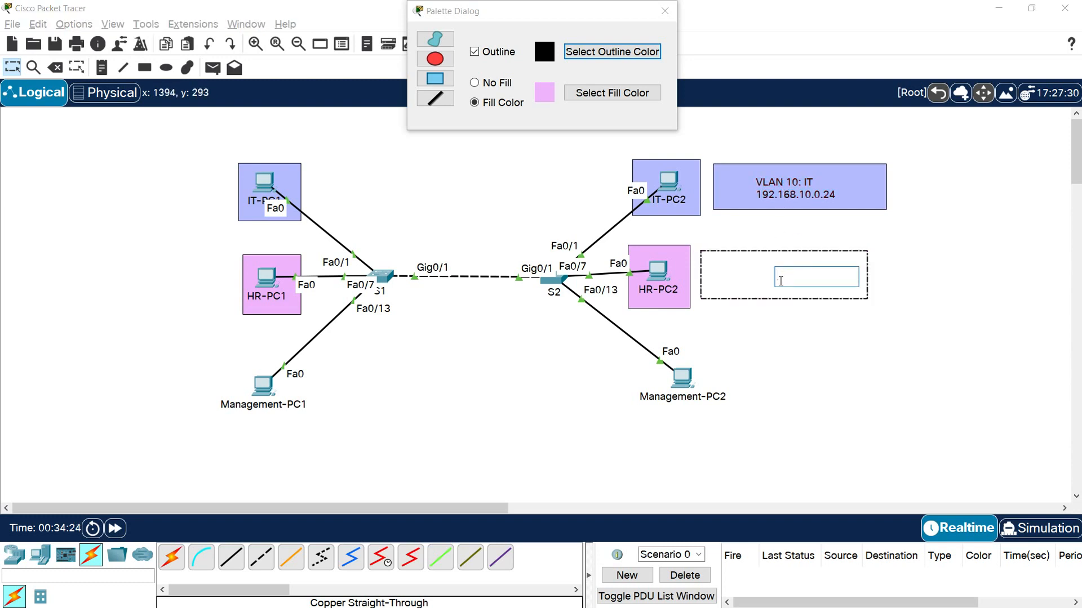
{"action": "type", "text": "VLAN 20: hr"}
{"action": "key", "text": "BackSpace"}
{"action": "key", "text": "BackSpace"}
{"action": "type", "text": "H"}
{"action": "key", "text": "Return"}
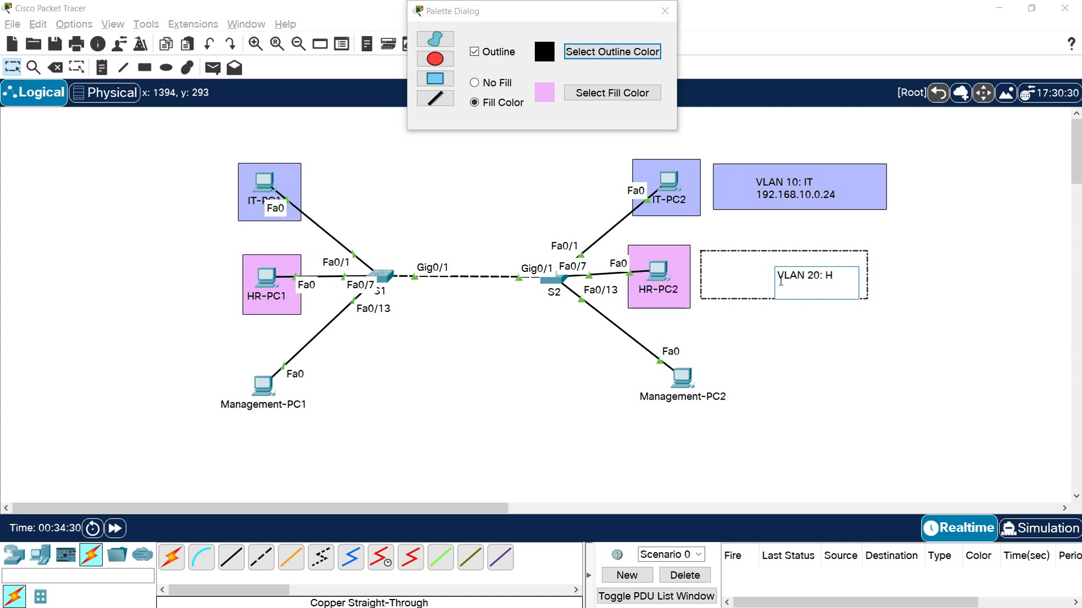
{"action": "type", "text": "R 192.168.20.0/24"}
{"action": "key", "text": "Escape"}
{"action": "left_click_drag", "start_coordinate": [811, 285], "coordinate": [783, 286]}
{"action": "left_click", "coordinate": [814, 353]}
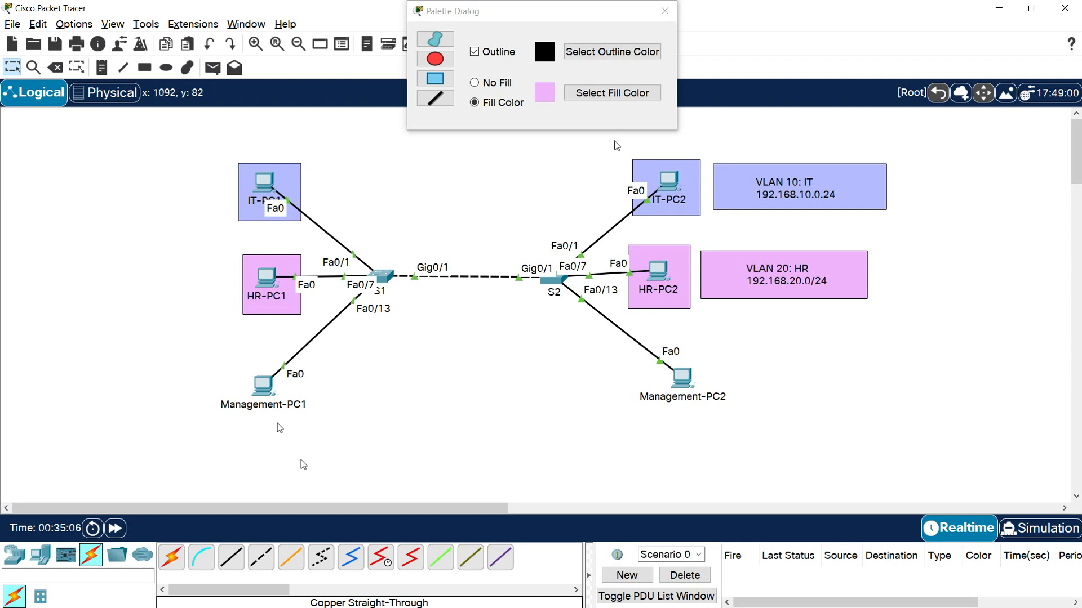
- Draw rectangles with a light yellow fill around Management-PC1 and Management-PC2, plus a wide label box beside Management-PC2
{"action": "left_click", "coordinate": [612, 93]}
{"action": "left_click_drag", "start_coordinate": [620, 275], "coordinate": [616, 271]}
{"action": "left_click", "coordinate": [622, 415]}
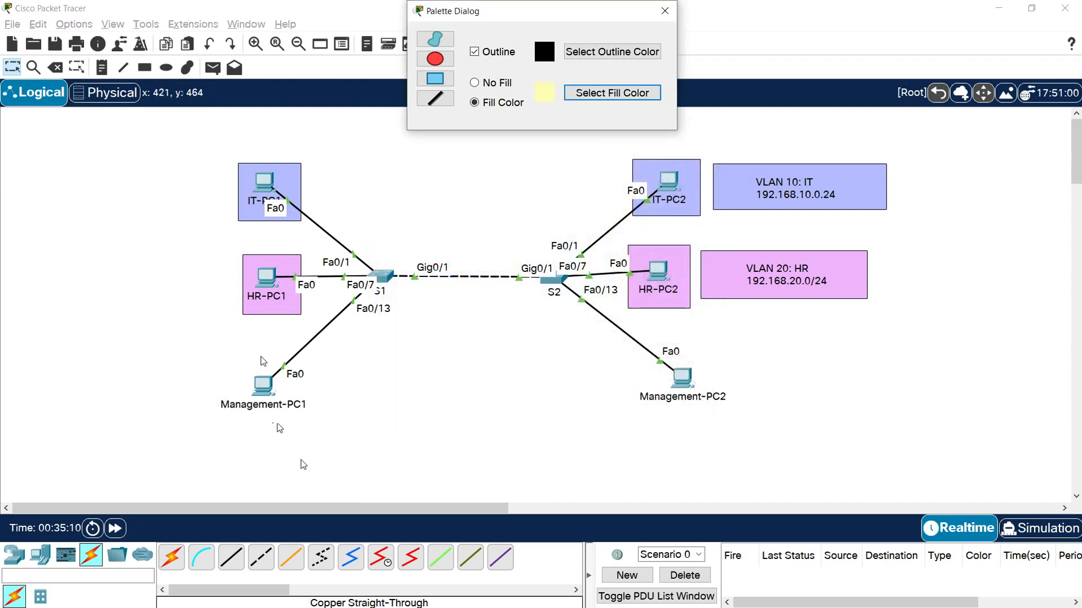
{"action": "left_click", "coordinate": [435, 79]}
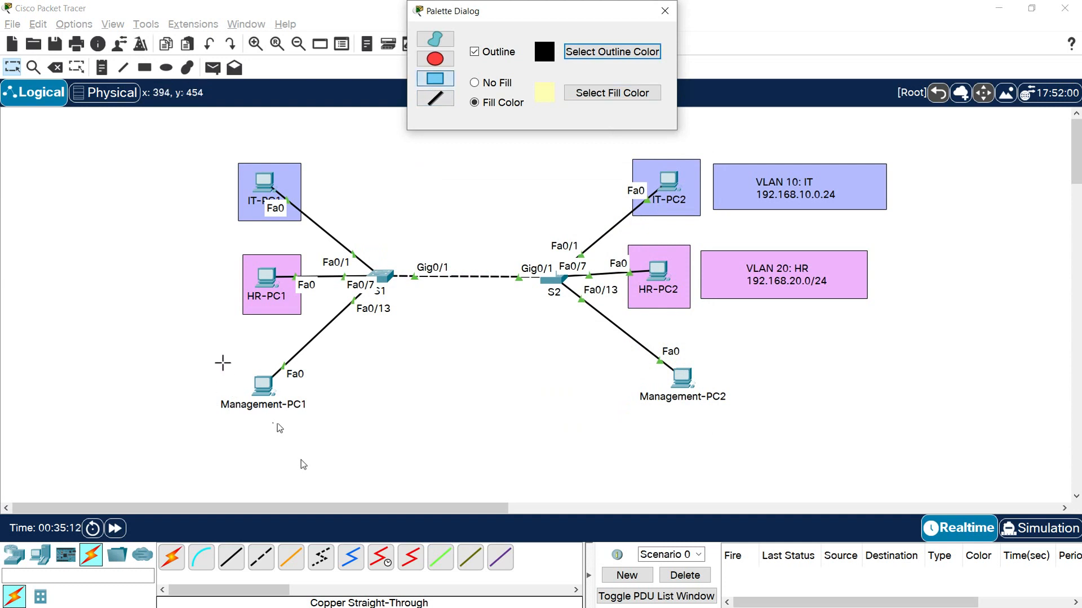
{"action": "left_click_drag", "start_coordinate": [237, 365], "coordinate": [313, 424]}
{"action": "mouse_move", "coordinate": [706, 353]}
{"action": "left_mouse_down"}
{"action": "mouse_move", "coordinate": [684, 396]}
{"action": "mouse_move", "coordinate": [644, 411]}
{"action": "left_mouse_up"}
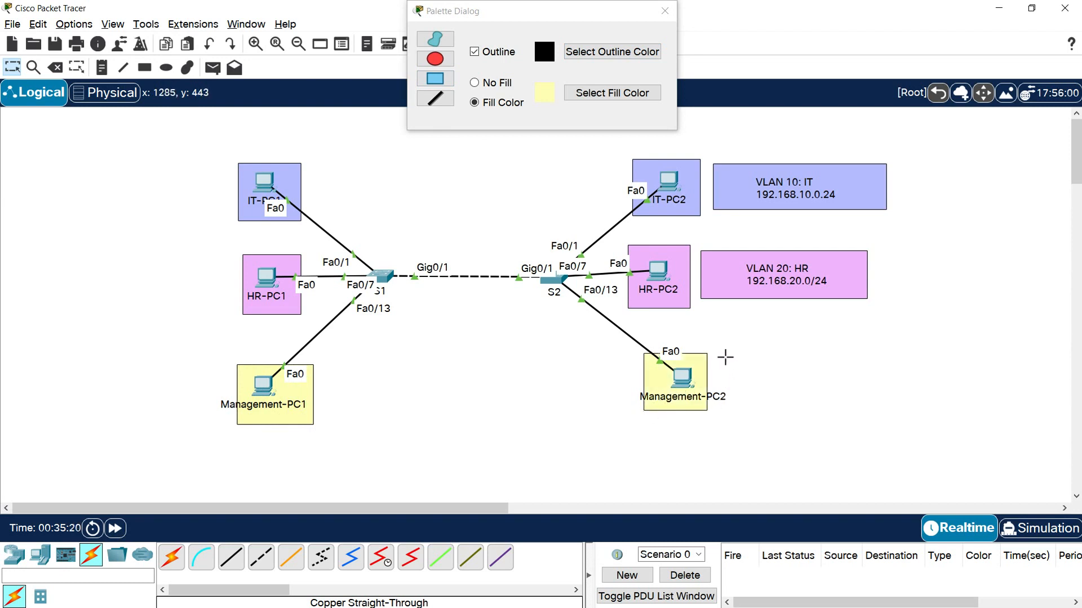
{"action": "left_click_drag", "start_coordinate": [730, 359], "coordinate": [882, 403]}
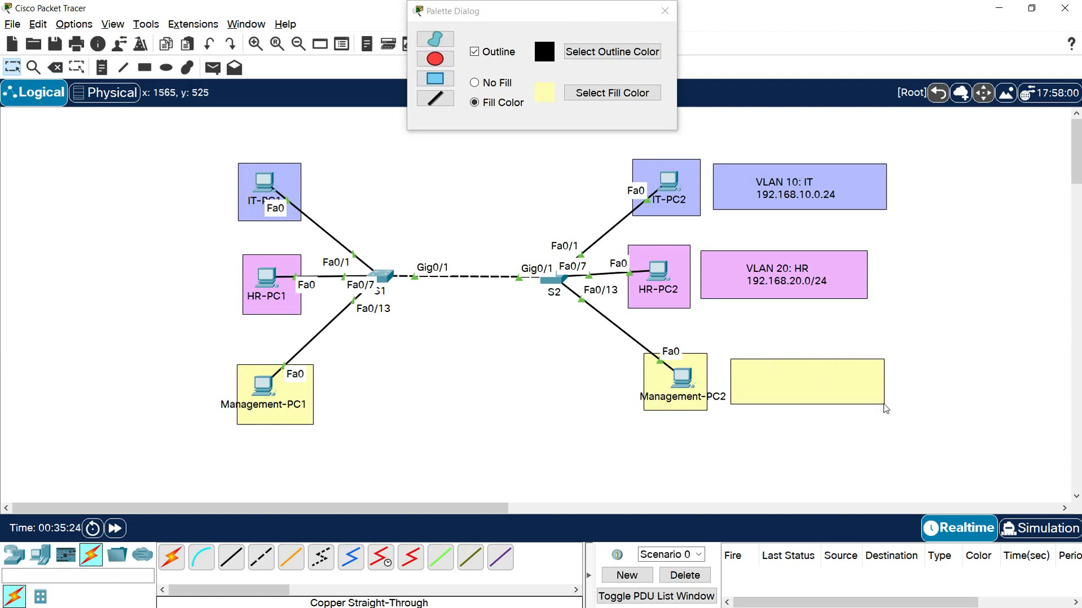
- Add a two-line note reading "VLAN 30: Management" and "192.168.30.0/24" inside the yellow label box and close the drawing palette
{"action": "double_click", "coordinate": [799, 388]}
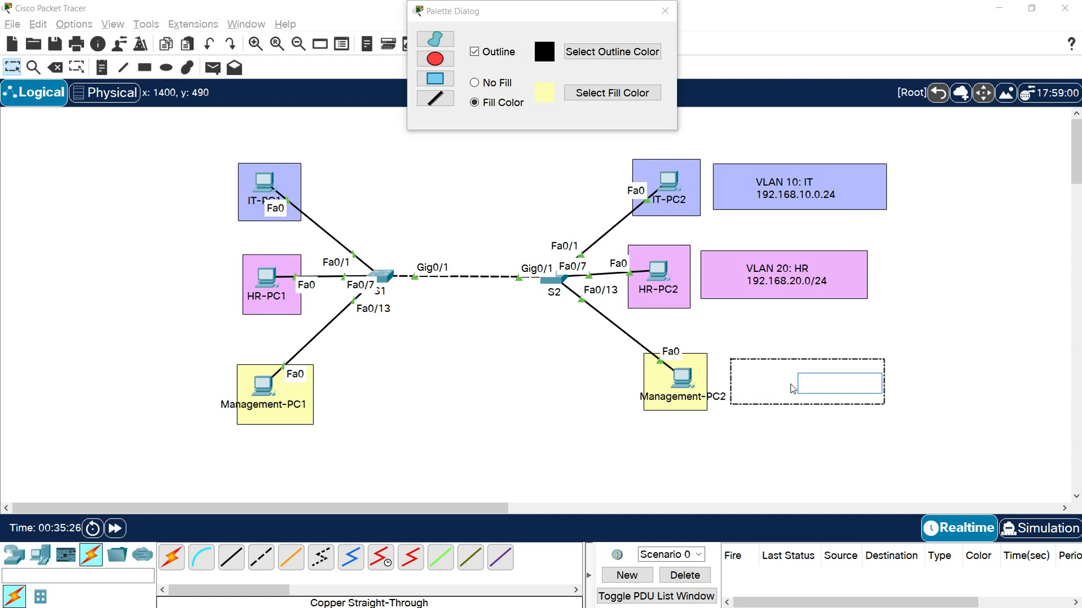
{"action": "type", "text": "VLAN 30: Managem"}
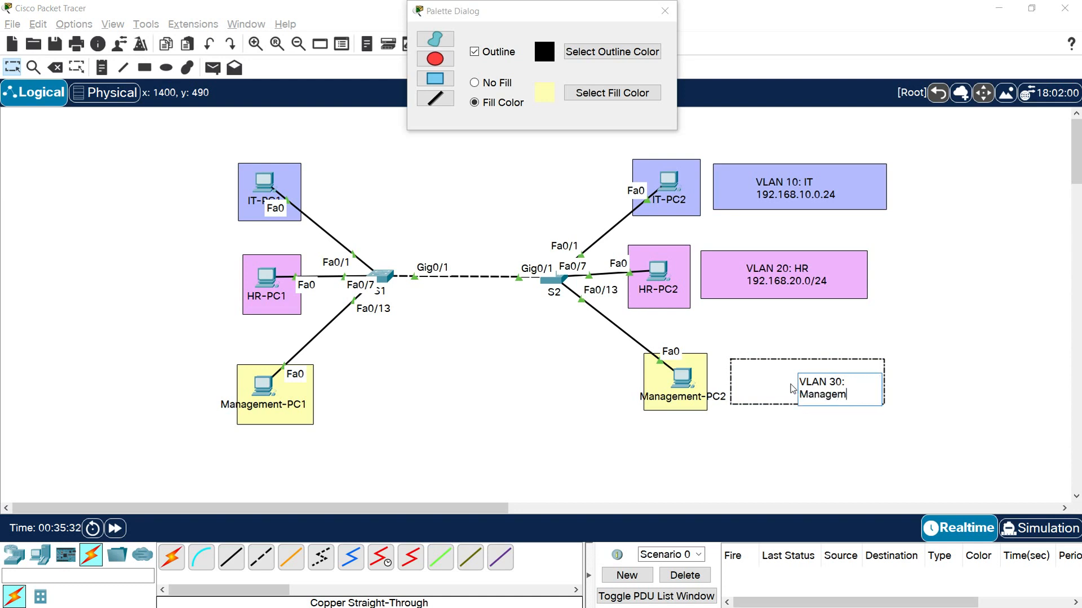
{"action": "type", "text": "ent"}
{"action": "key", "text": "Return"}
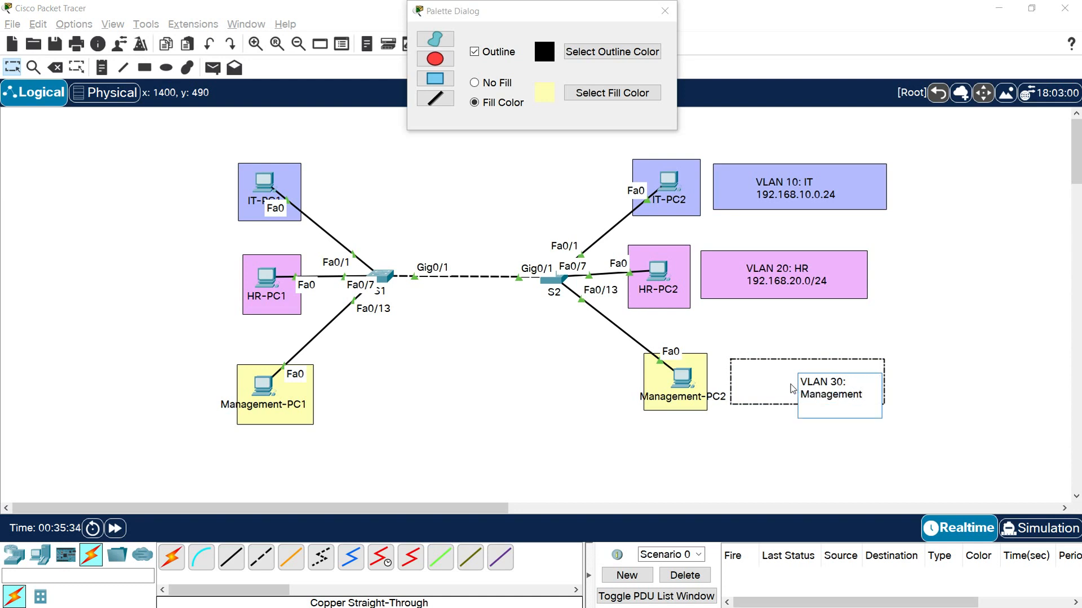
{"action": "type", "text": "192.168.30.0/24"}
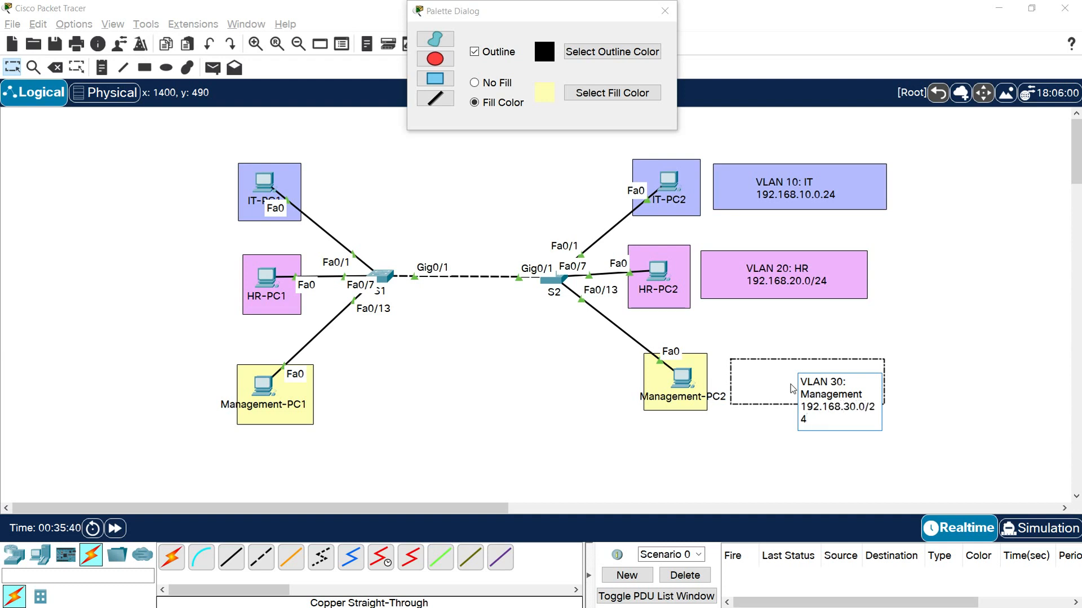
{"action": "left_click", "coordinate": [823, 466]}
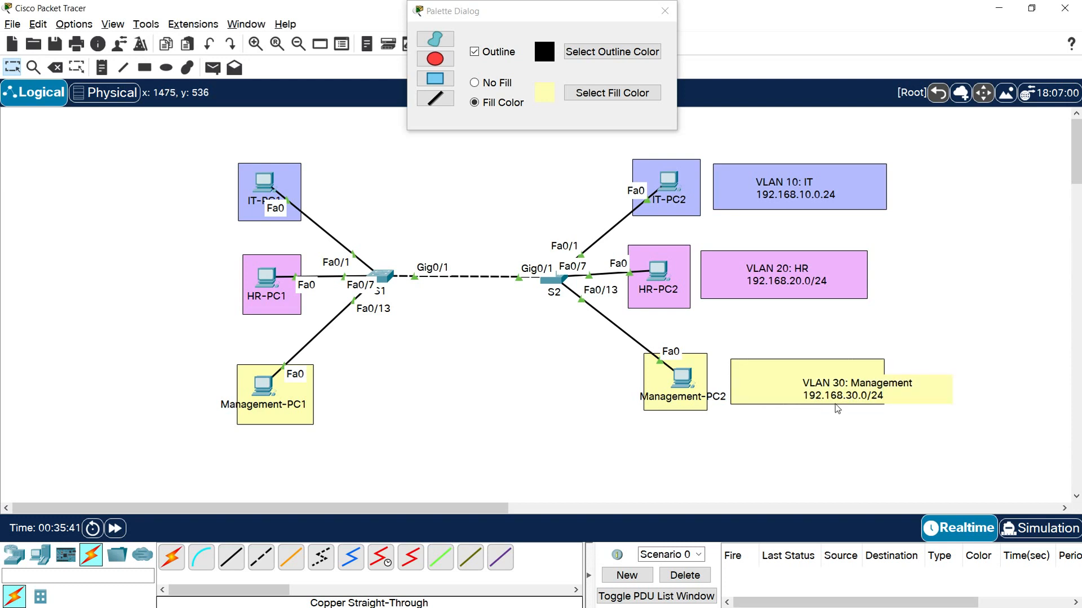
{"action": "left_click_drag", "start_coordinate": [779, 390], "coordinate": [767, 386]}
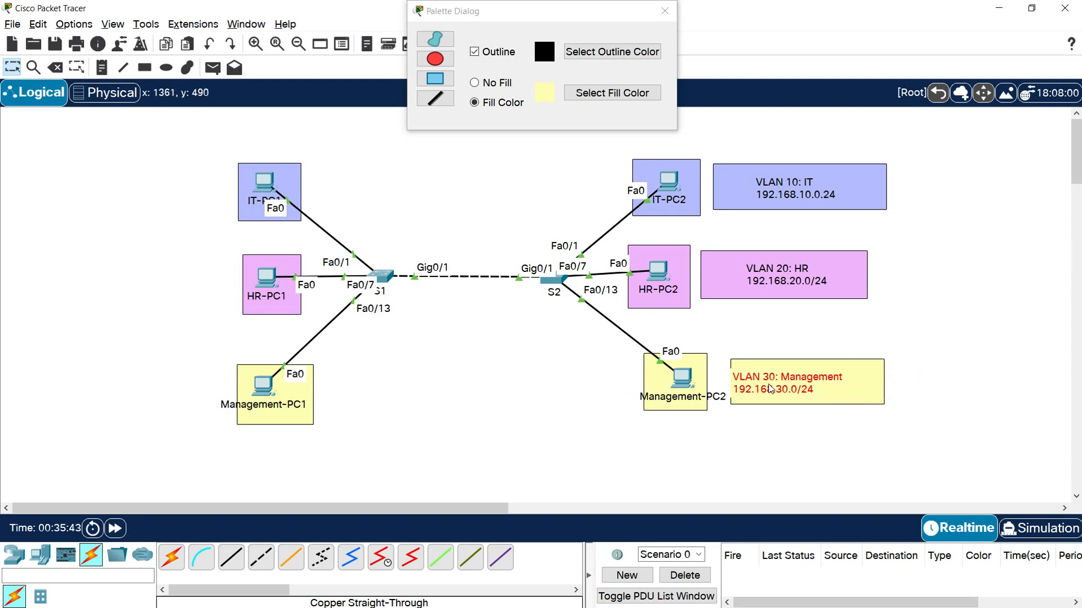
{"action": "left_click", "coordinate": [966, 389]}
{"action": "left_click", "coordinate": [665, 10]}
{"action": "left_click", "coordinate": [145, 68]}
{"action": "left_click", "coordinate": [666, 11]}
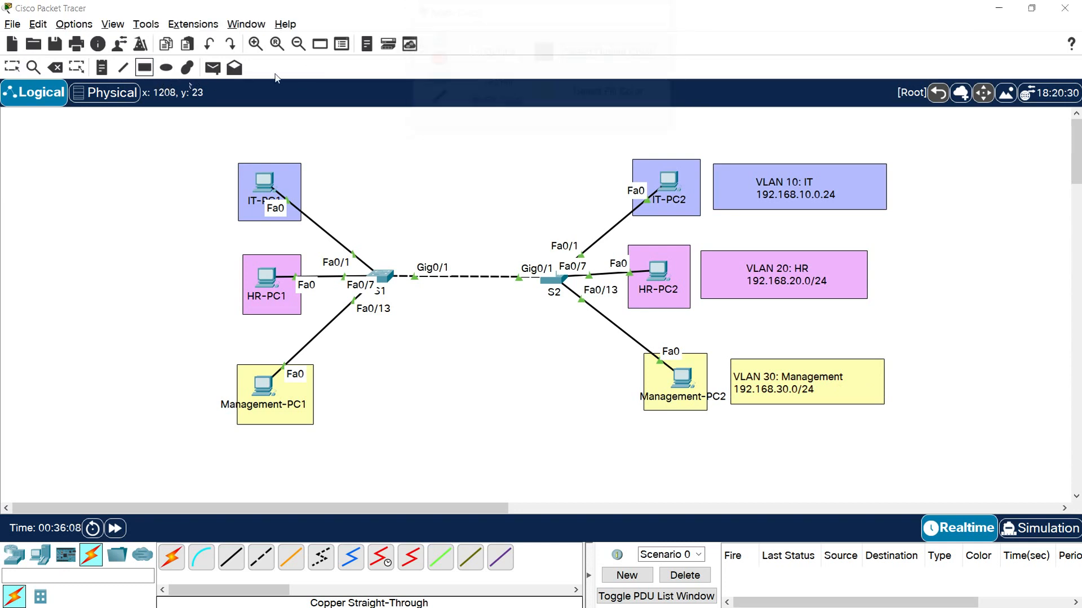
- Add a note reading "VLAN 10" on the upper edge of IT-PC1's rectangle and place a copy on IT-PC2's
{"action": "left_click", "coordinate": [102, 69]}
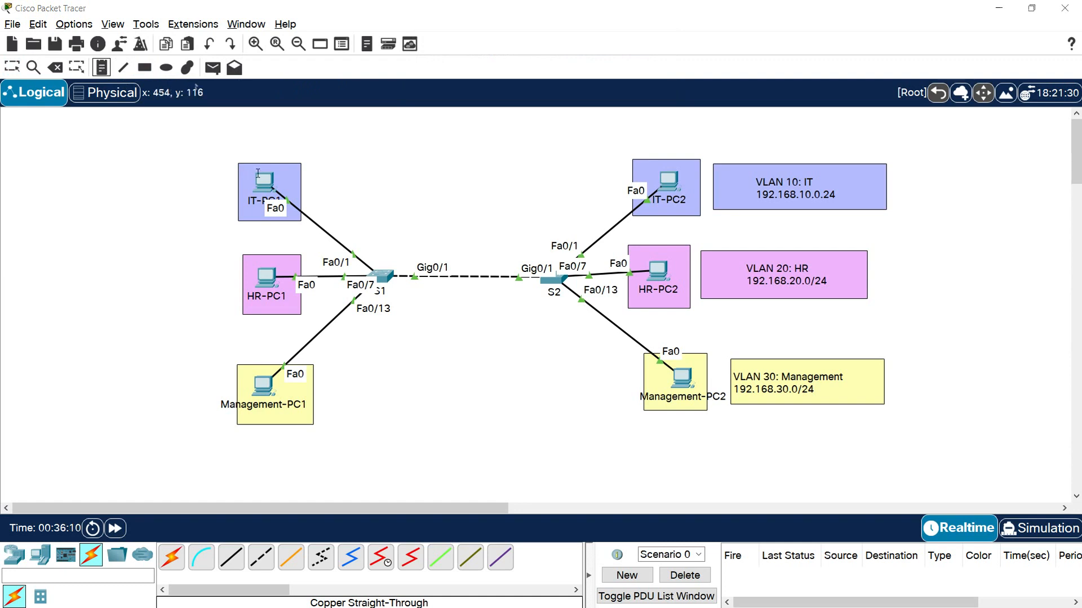
{"action": "left_click", "coordinate": [250, 161]}
{"action": "type", "text": "VLAL"}
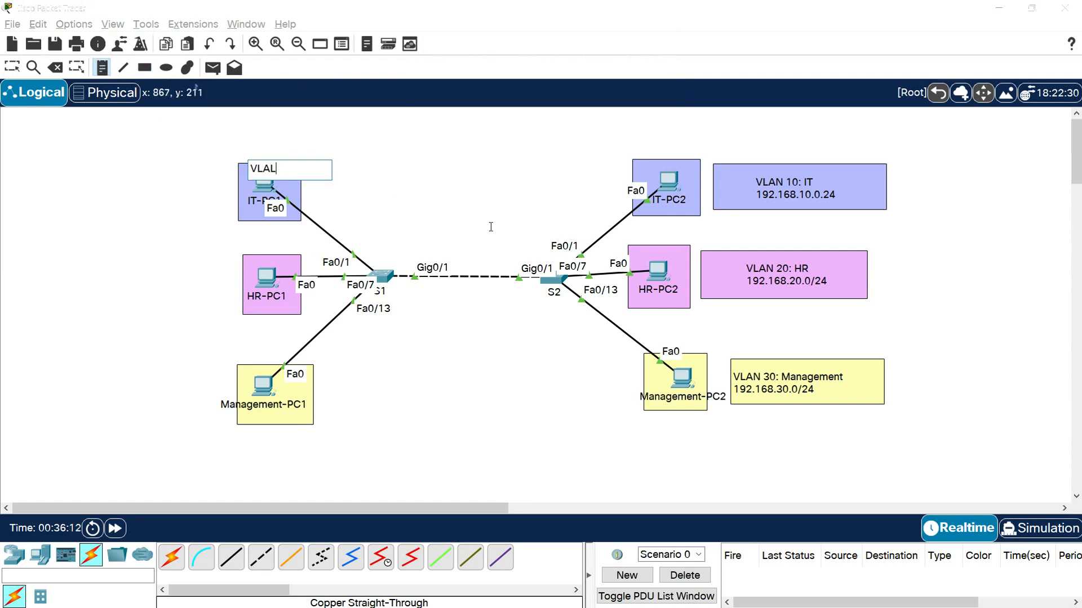
{"action": "type", "text": " 10"}
{"action": "left_click", "coordinate": [491, 226]}
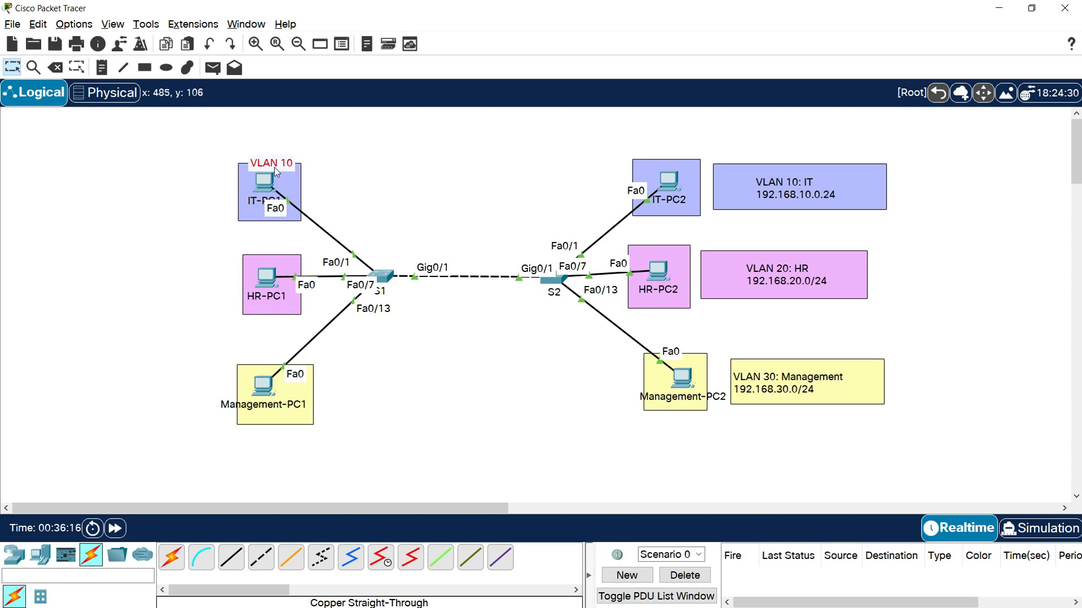
{"action": "left_click_drag", "start_coordinate": [276, 175], "coordinate": [674, 164]}
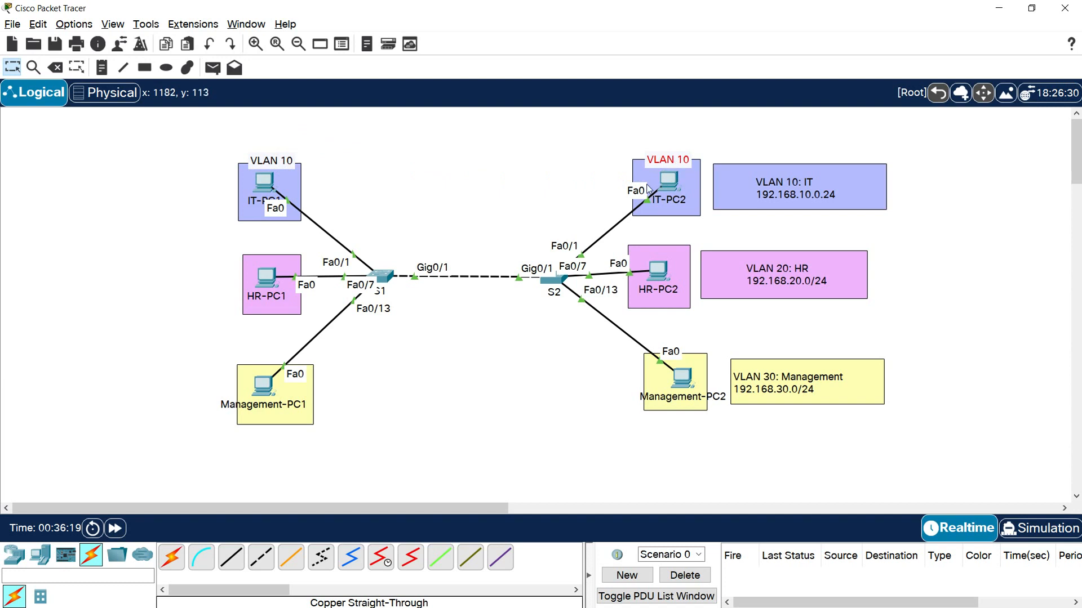
- Place another copy of the VLAN 10 note on the upper edge of HR-PC1's rectangle and change its text to "VLAN 20"
{"action": "key", "text": "ctrl+v"}
{"action": "left_click_drag", "start_coordinate": [272, 135], "coordinate": [274, 256]}
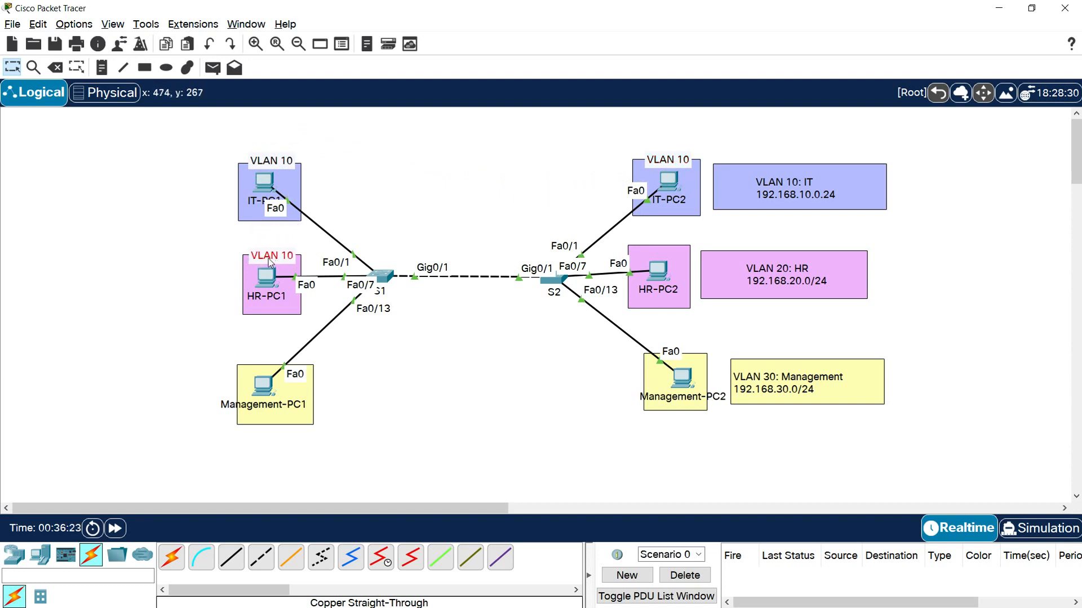
{"action": "double_click", "coordinate": [270, 260]}
{"action": "key", "text": "BackSpace"}
{"action": "type", "text": "2"}
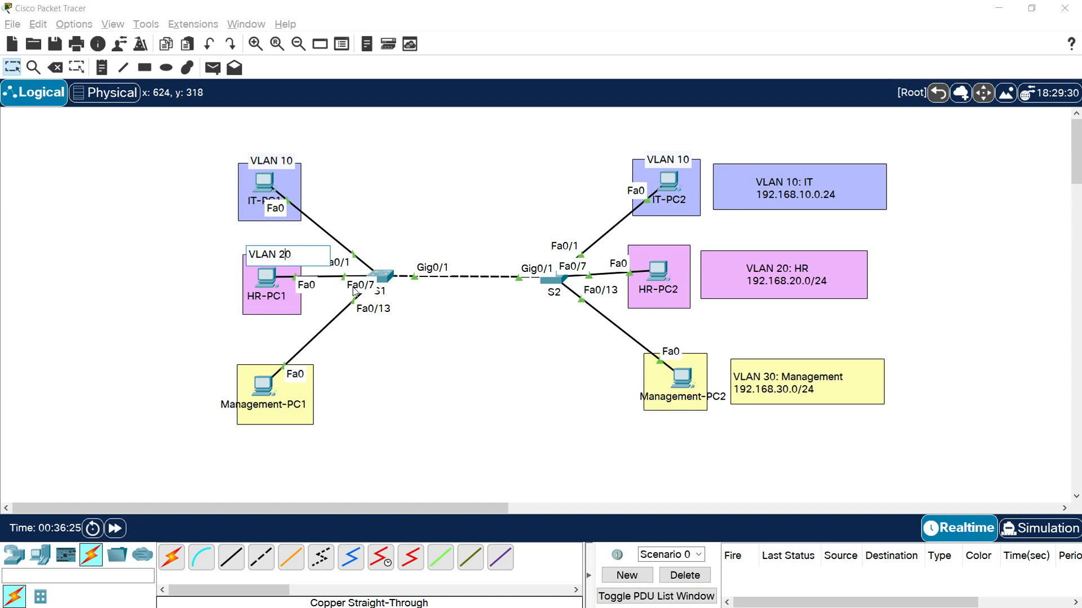
{"action": "left_click", "coordinate": [354, 291]}
- Copy HR-PC1's VLAN 20 note to the upper edge of HR-PC2's rectangle
{"action": "left_click", "coordinate": [263, 259]}
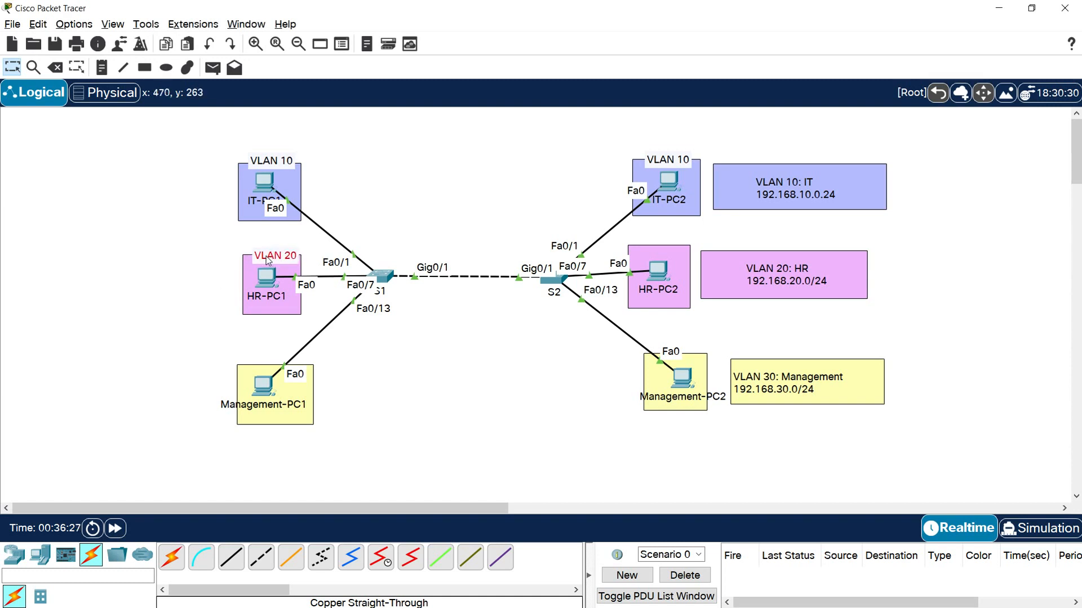
{"action": "key", "text": "ctrl+c"}
{"action": "key", "text": "ctrl+v"}
{"action": "left_click_drag", "start_coordinate": [277, 231], "coordinate": [663, 251]}
- Place a copied note above Management-PC1, change its text to "VLAN 30", and copy it above Management-PC2
{"action": "key", "text": "ctrl+v"}
{"action": "left_click_drag", "start_coordinate": [278, 233], "coordinate": [273, 369]}
{"action": "double_click", "coordinate": [277, 366]}
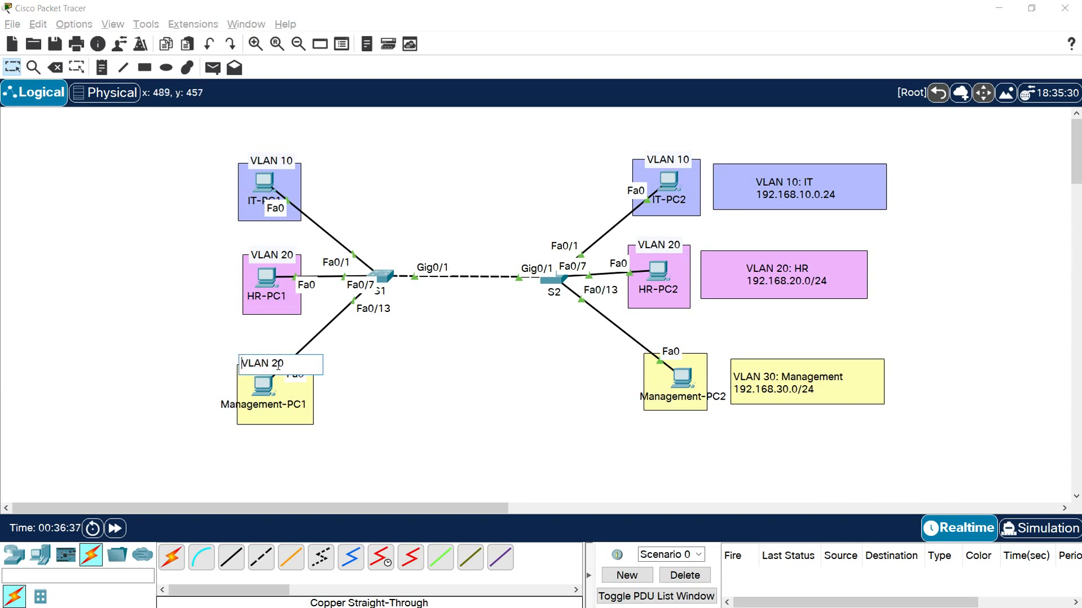
{"action": "key", "text": "Return"}
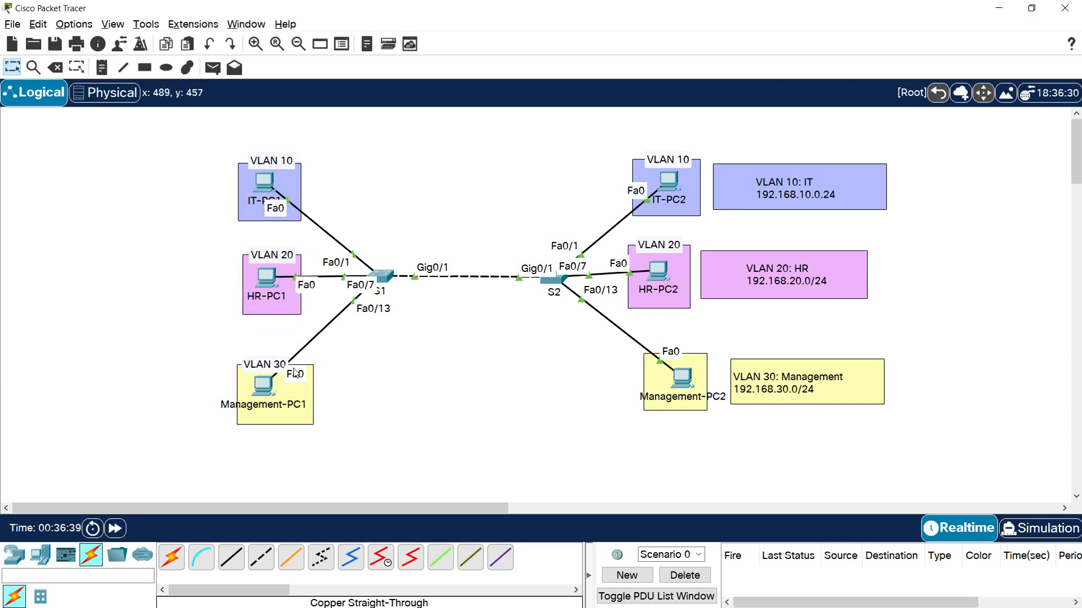
{"action": "left_click", "coordinate": [268, 365]}
{"action": "left_click_drag", "start_coordinate": [268, 365], "coordinate": [706, 356]}
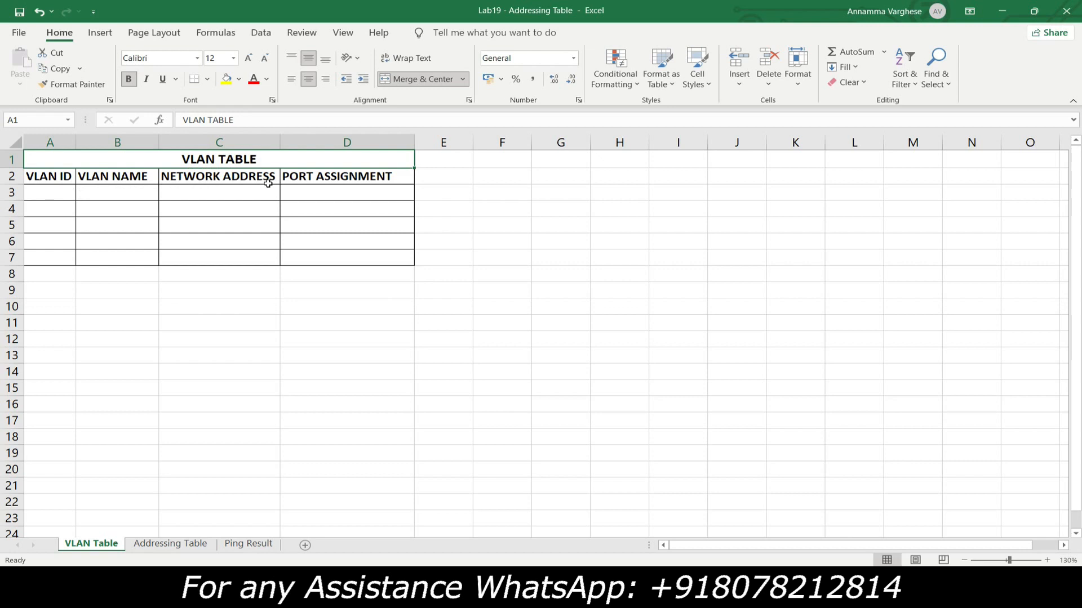
- Switch to the Excel VLAN table and enter VLAN ID 10, name IT and network address 192.168.10.0/24 in row 3
{"action": "left_click", "coordinate": [49, 196]}
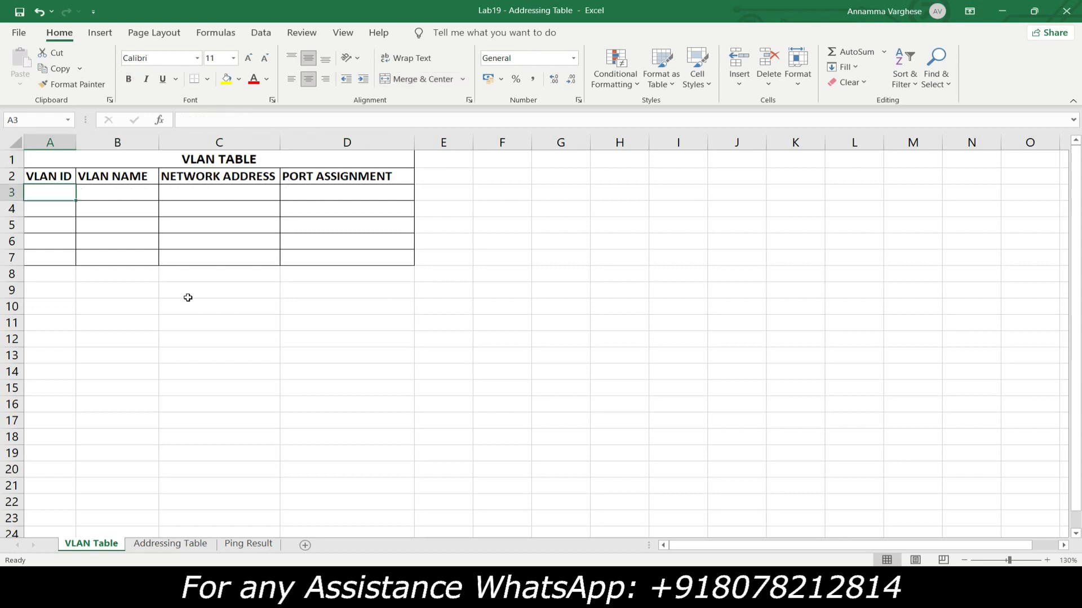
{"action": "type", "text": "10"}
{"action": "left_click", "coordinate": [119, 198]}
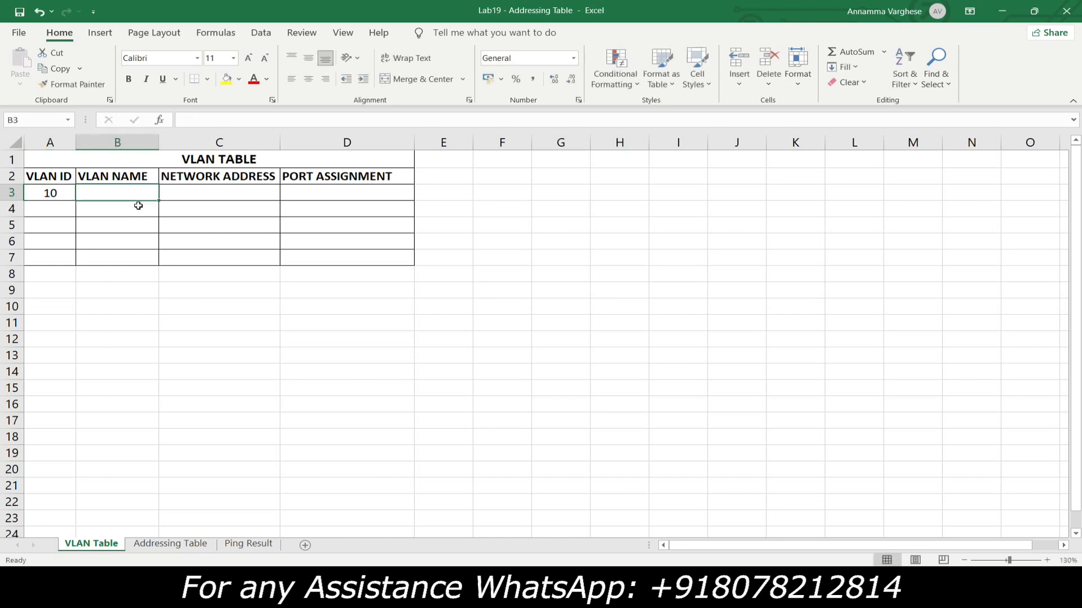
{"action": "type", "text": "IT"}
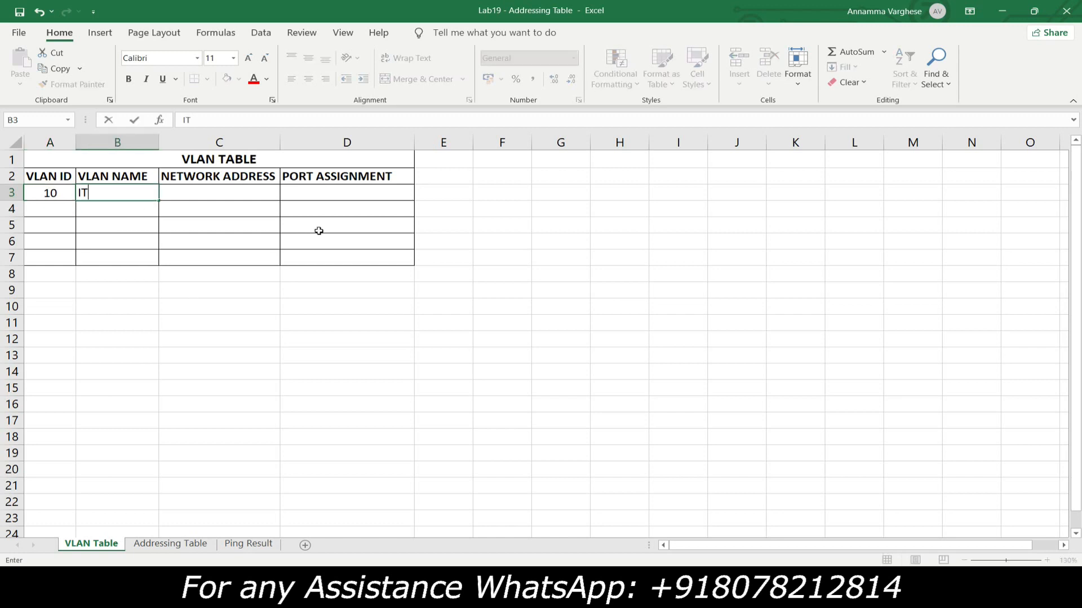
{"action": "left_click", "coordinate": [263, 190]}
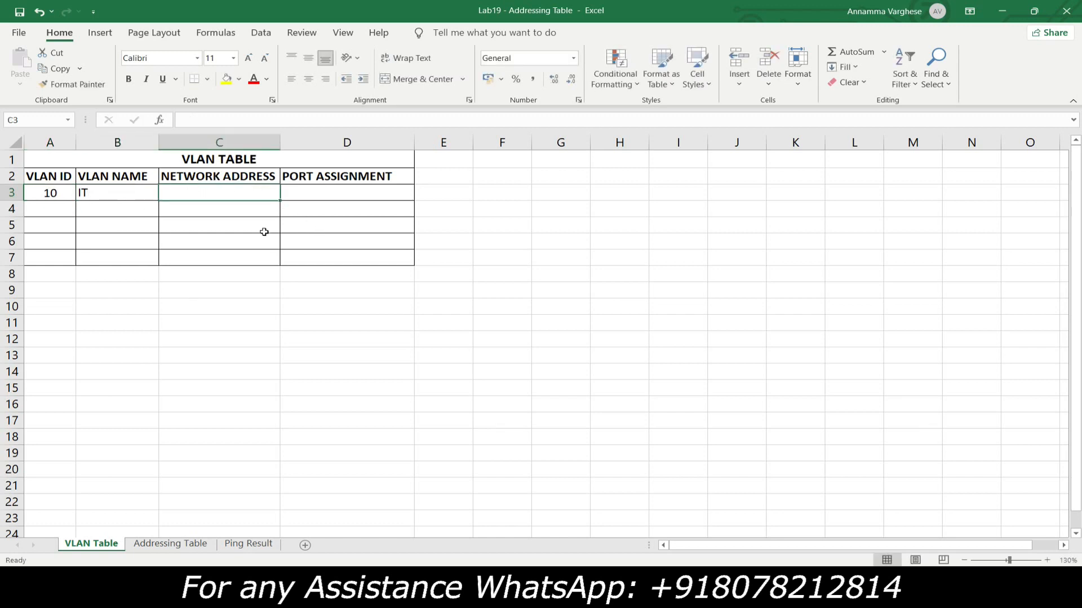
{"action": "type", "text": "192.168.10.0/24"}
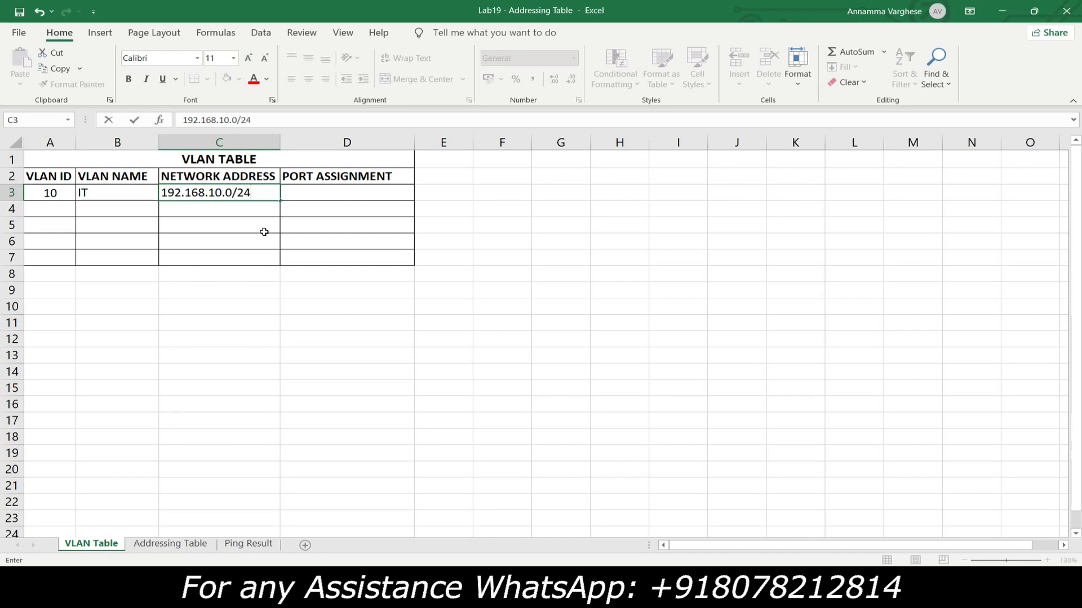
- Enter the port assignment "S1, S2: Fa0/1-6" for the IT VLAN in cell D3
{"action": "left_click", "coordinate": [301, 195]}
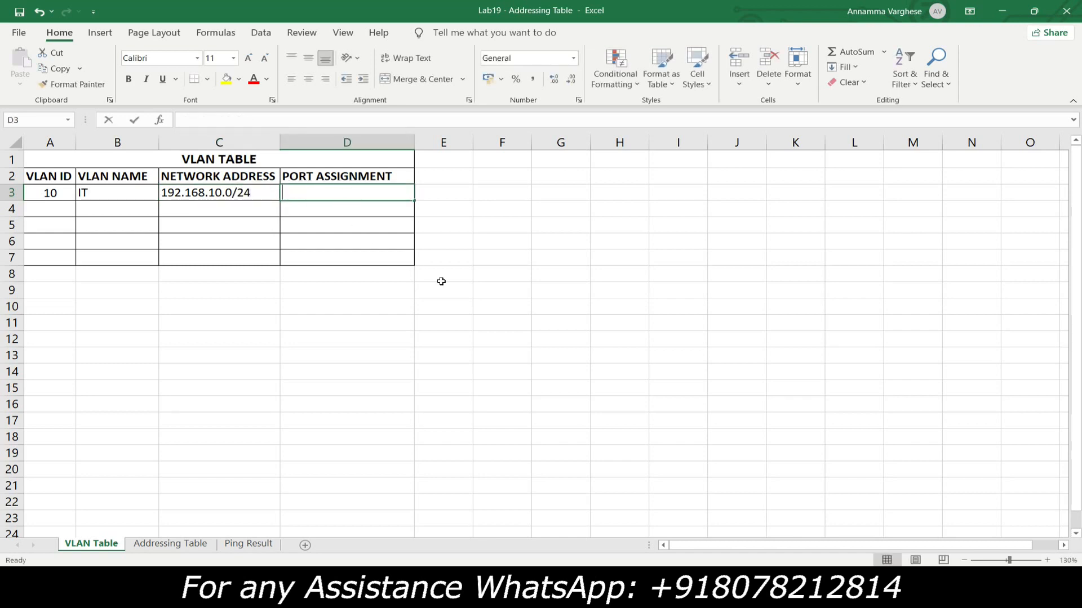
{"action": "type", "text": "s"}
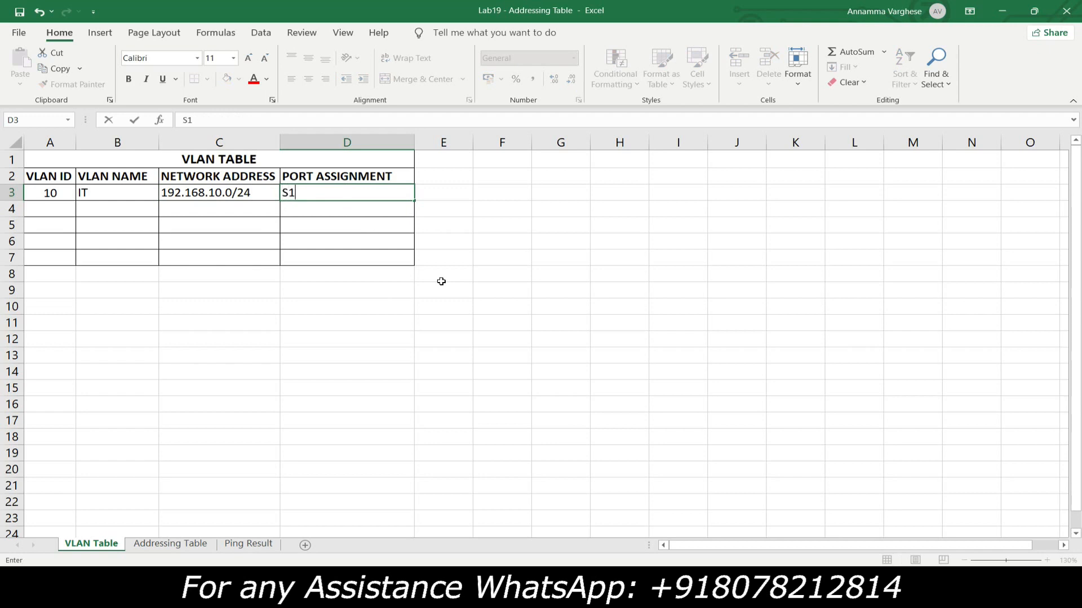
{"action": "type", "text": "1, S2: Fa0/1-6"}
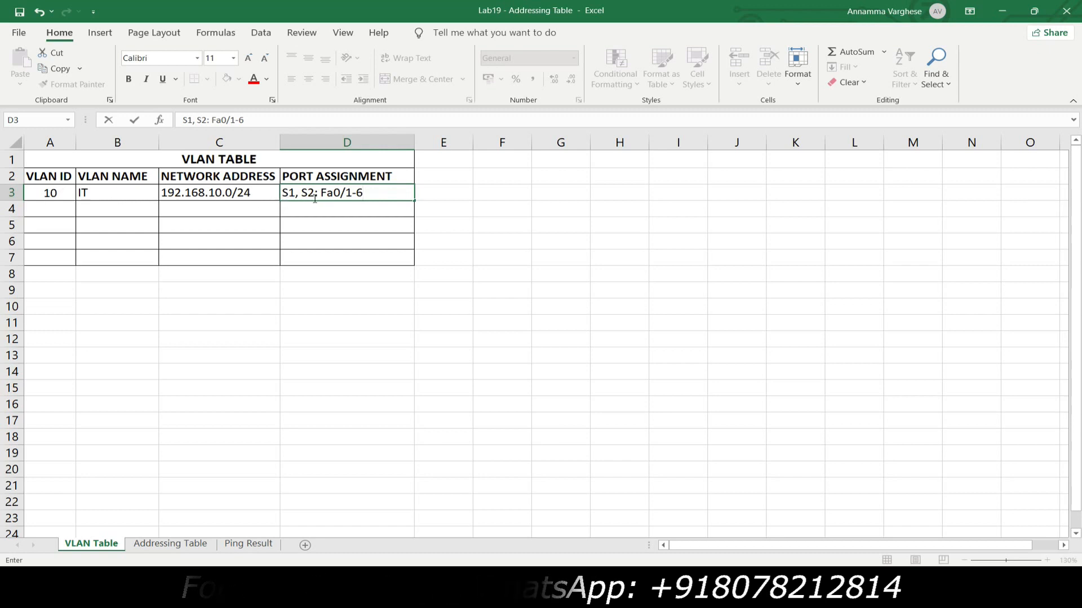
{"action": "left_click", "coordinate": [314, 212]}
- Enter VLAN ID 20, name HR and network address 192.168.20.0/24 in row 4 of the VLAN table
{"action": "left_click", "coordinate": [55, 214]}
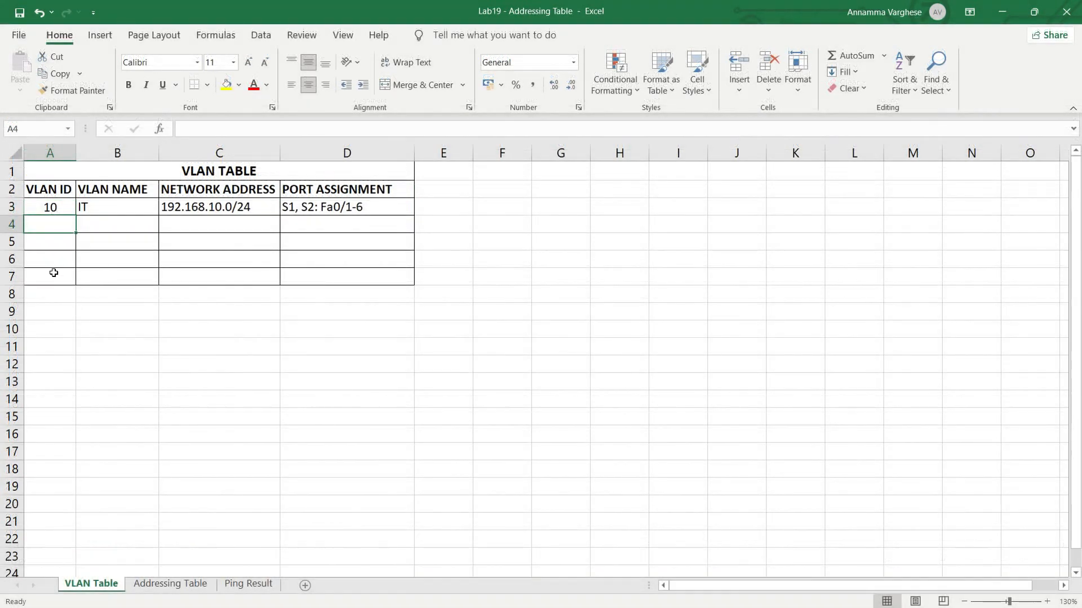
{"action": "type", "text": "20"}
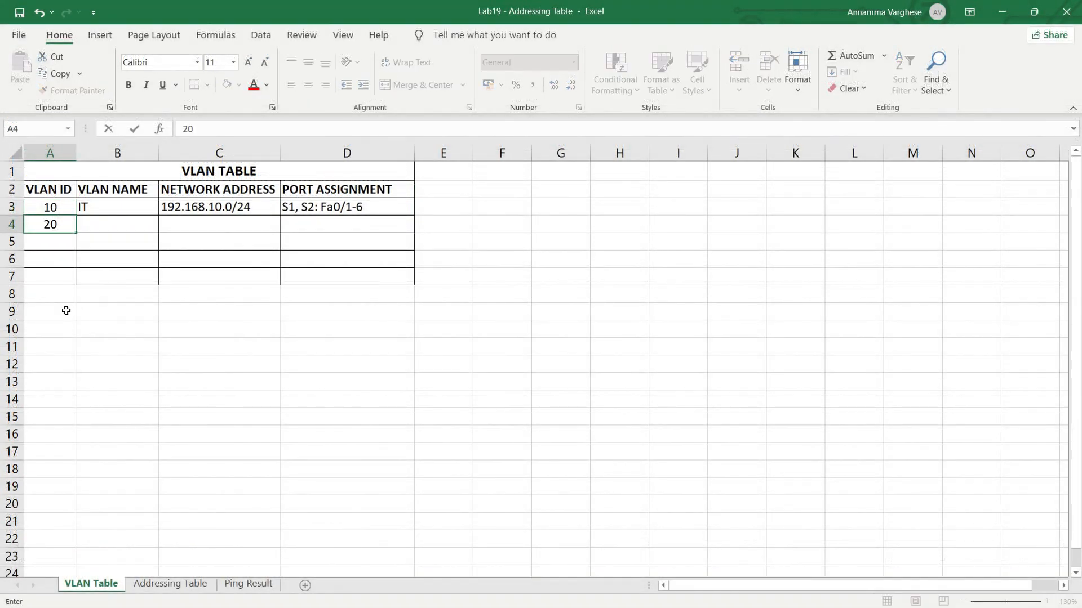
{"action": "left_click", "coordinate": [106, 228]}
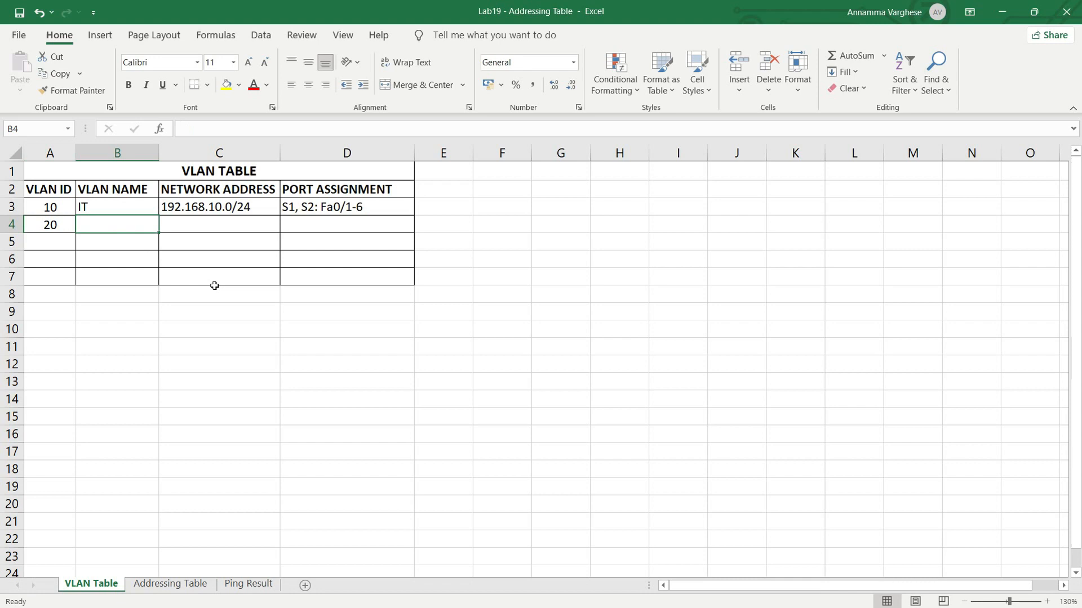
{"action": "type", "text": "HR"}
{"action": "key", "text": "Tab"}
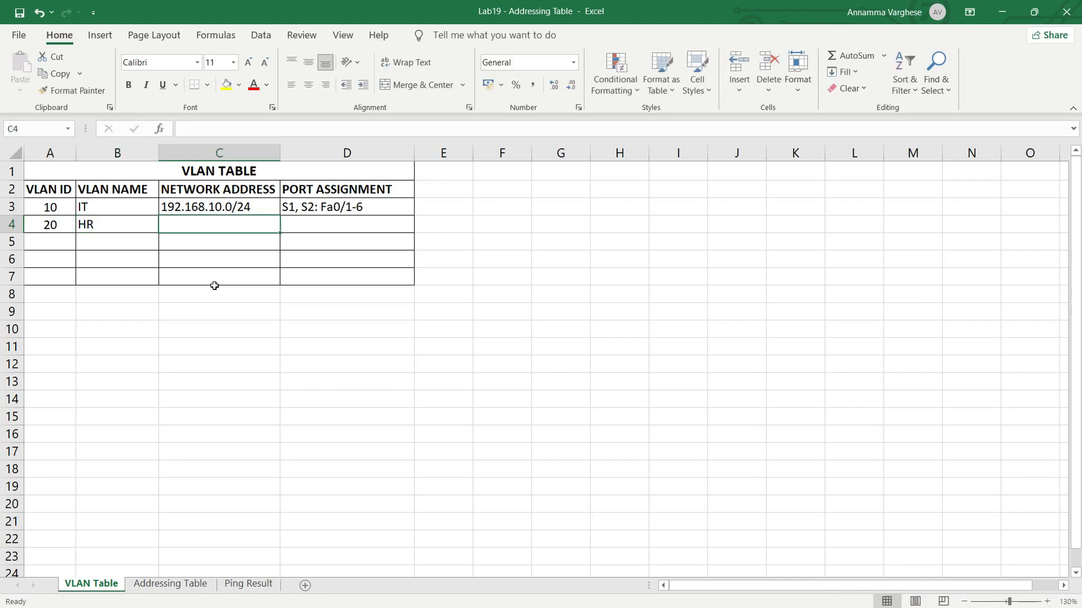
{"action": "type", "text": "192"}
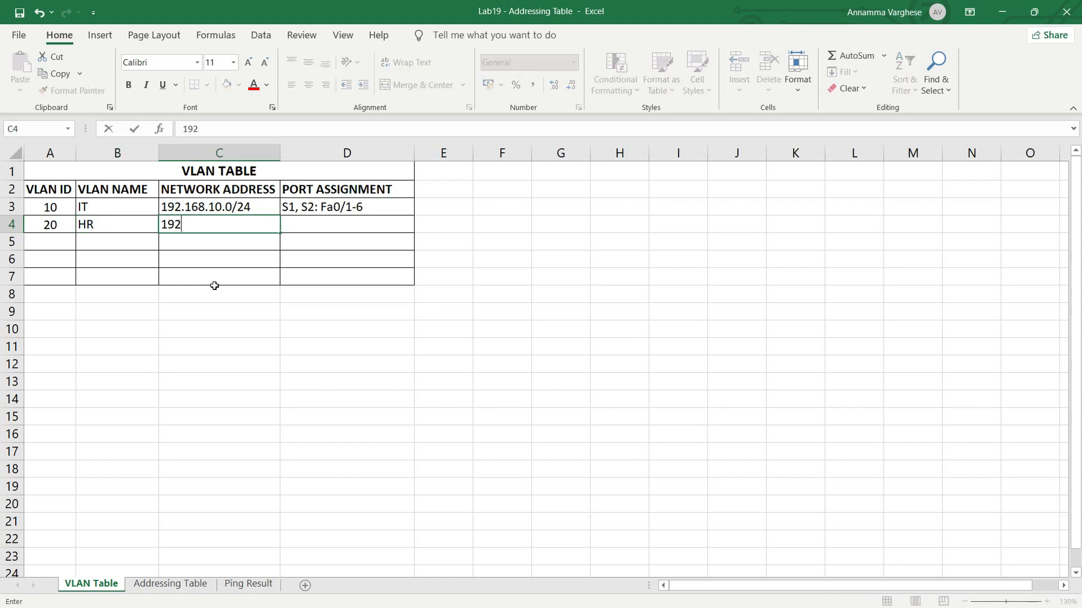
{"action": "type", "text": ".168.20.0/24"}
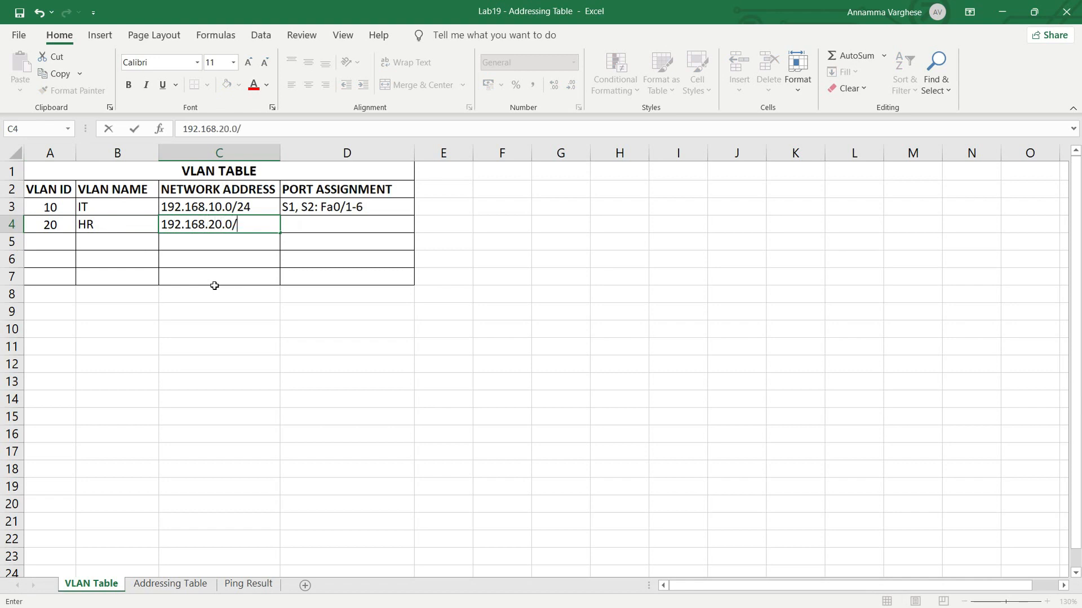
{"action": "key", "text": "Tab"}
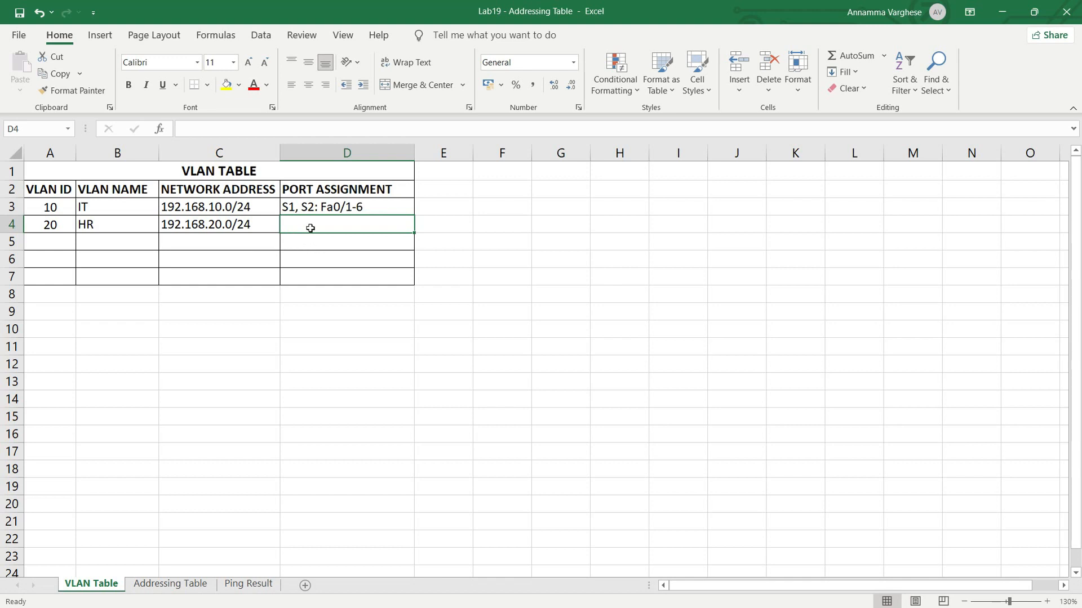
- Enter the port assignment "S1, S2: Fa0/7-12" for the HR VLAN in D4 and select cell A5
{"action": "type", "text": "S1"}
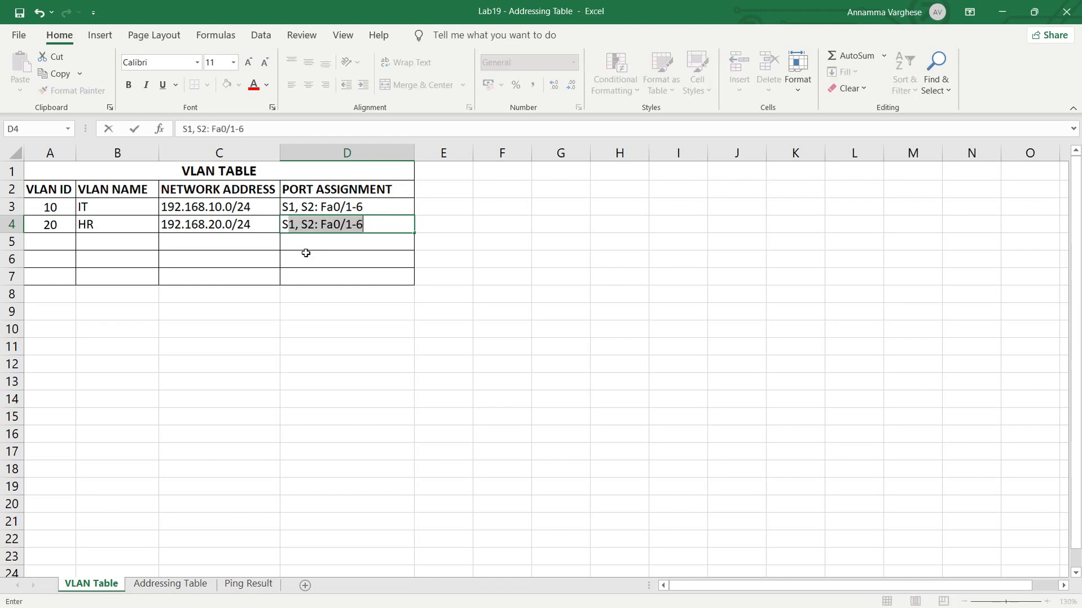
{"action": "type", "text": ", S2: Fa0/"}
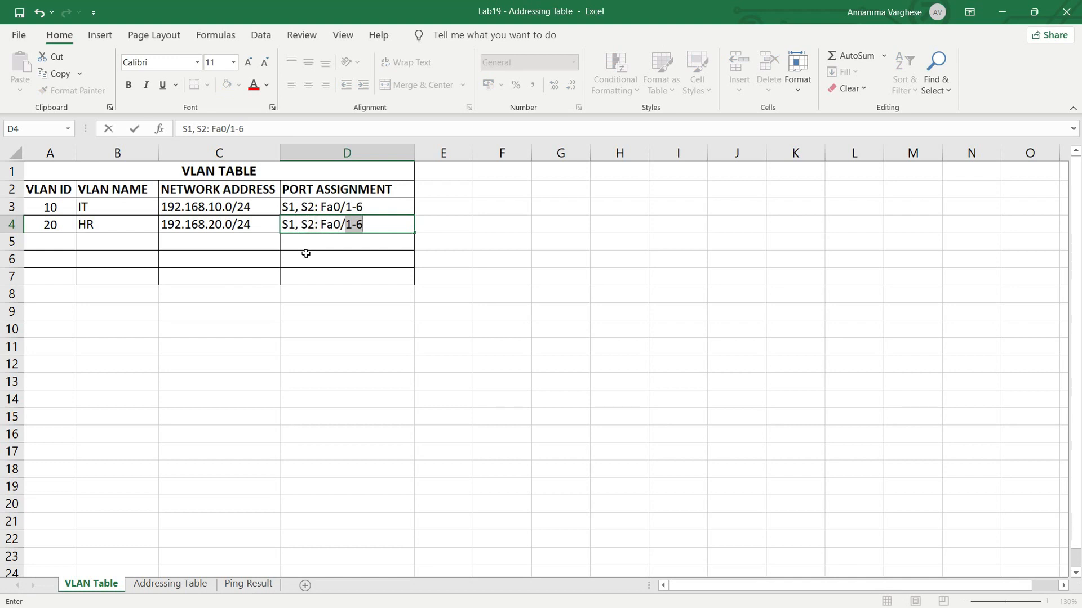
{"action": "type", "text": "7-12"}
{"action": "key", "text": "Return"}
{"action": "left_click", "coordinate": [35, 244]}
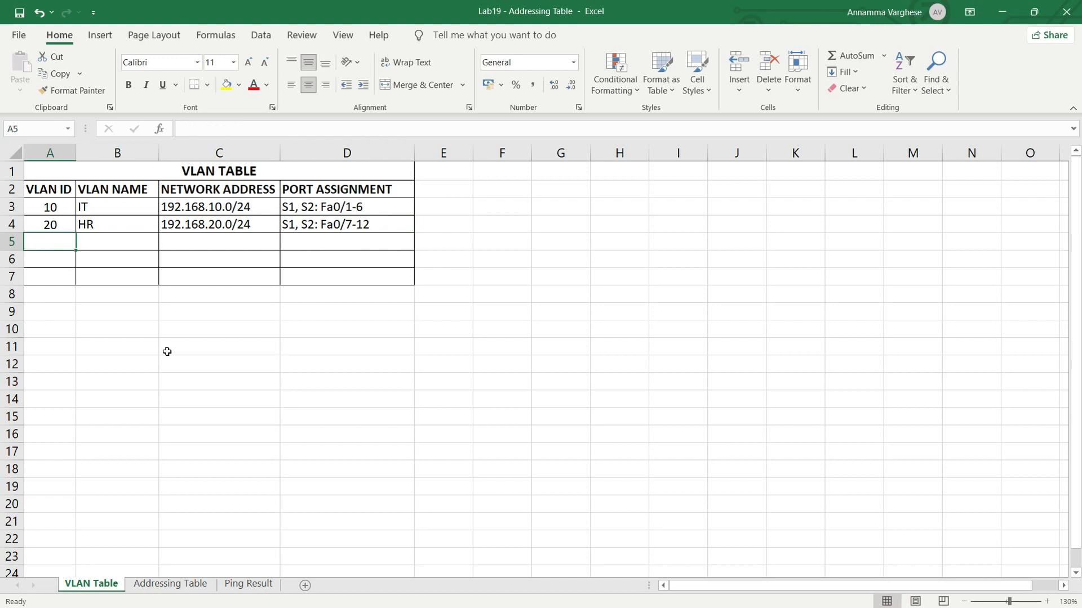
- Enter VLAN ID 30, name Management and network address 192.168.30.0/24 in row 5 of the VLAN table
{"action": "type", "text": "30"}
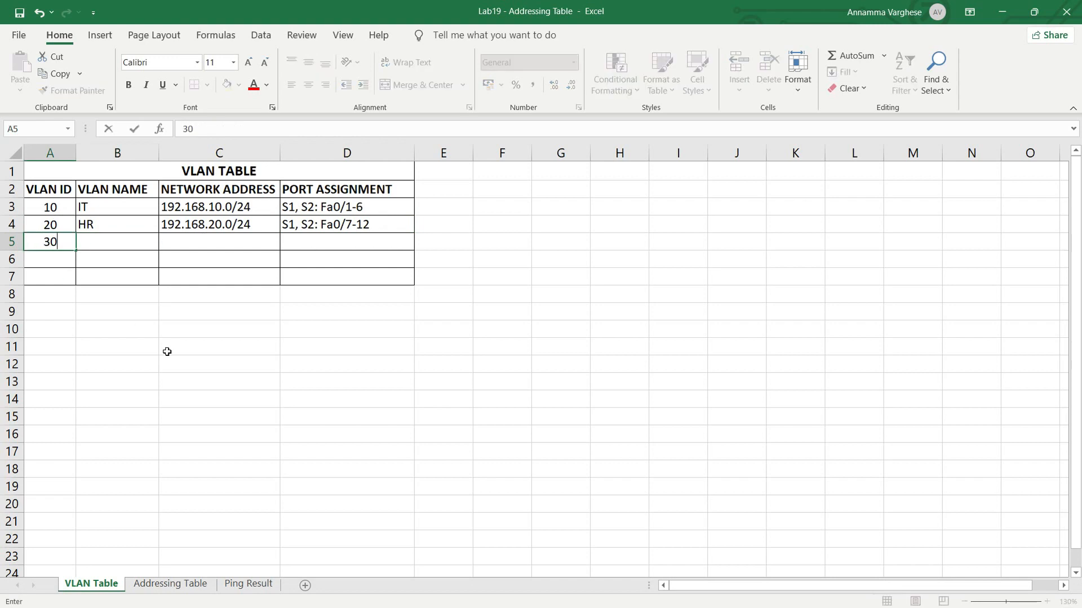
{"action": "left_click", "coordinate": [104, 237]}
{"action": "type", "text": "Management"}
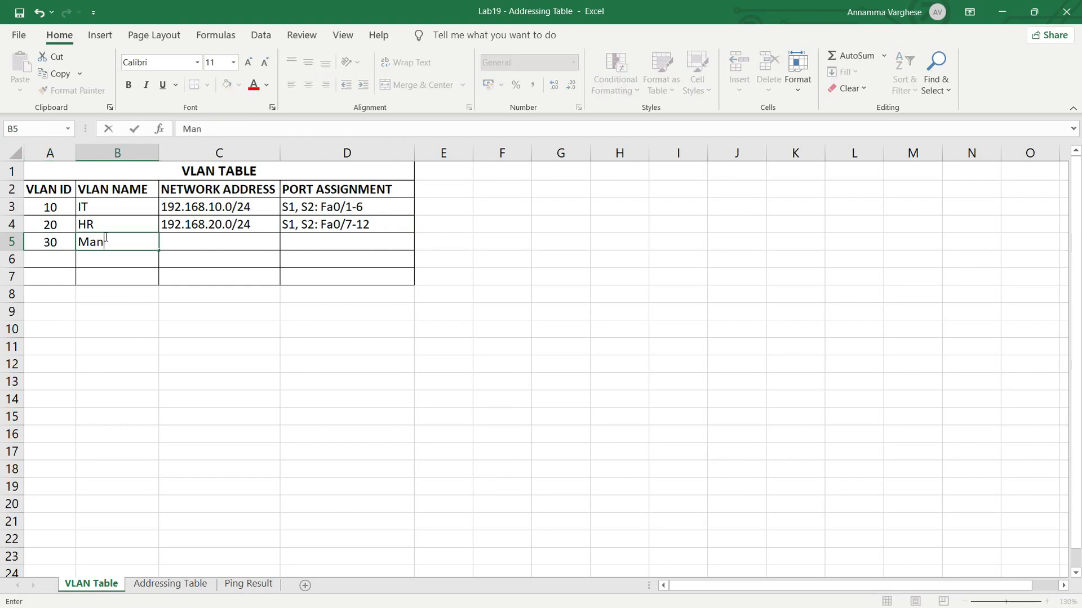
{"action": "left_click", "coordinate": [182, 236]}
{"action": "type", "text": "192"}
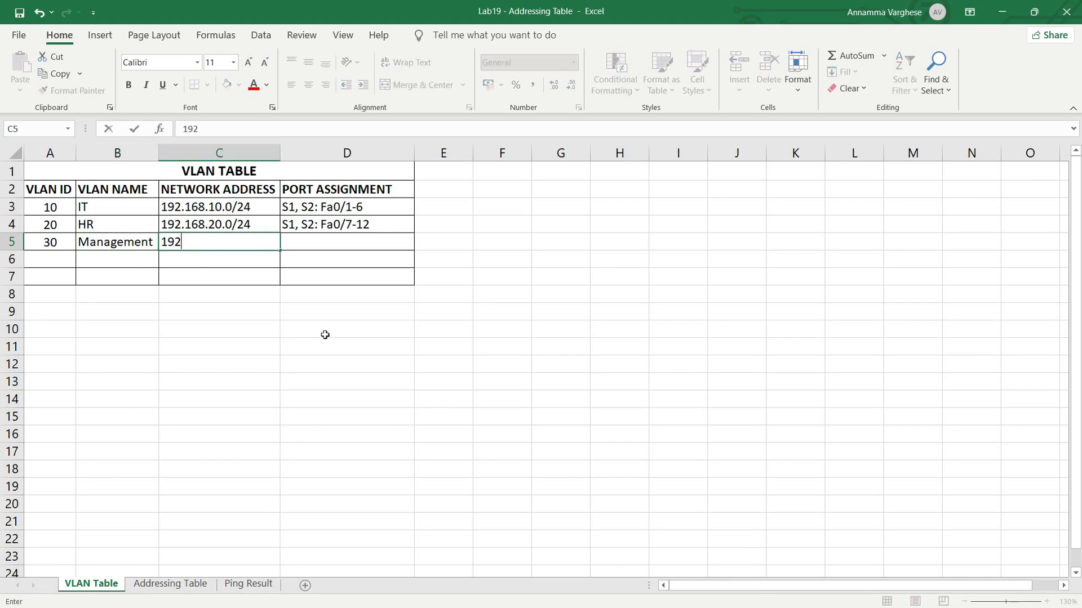
{"action": "type", "text": ".168.30.0/24"}
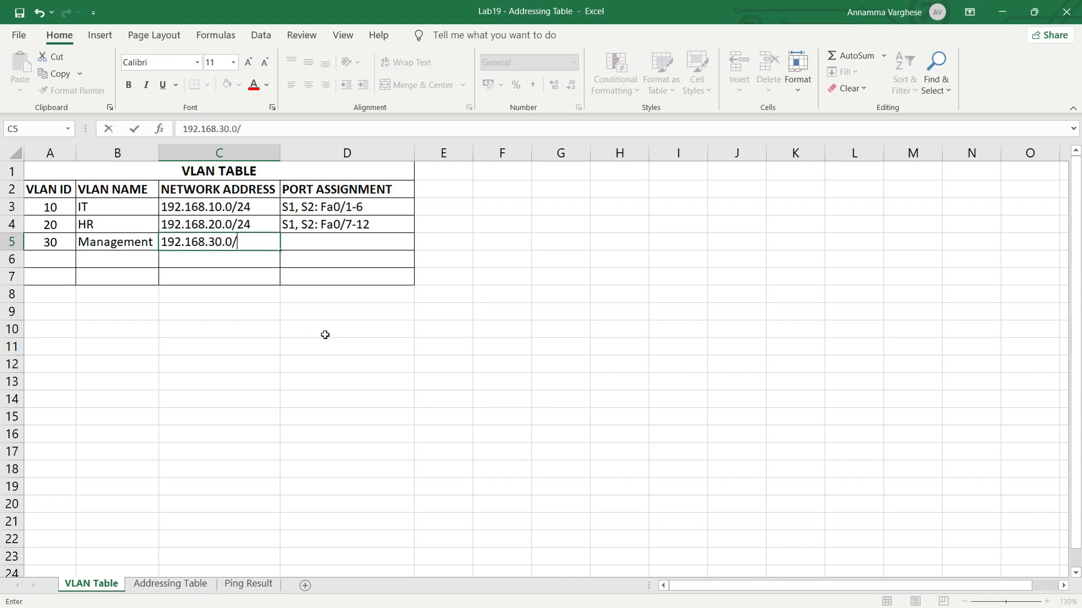
{"action": "key", "text": "Tab"}
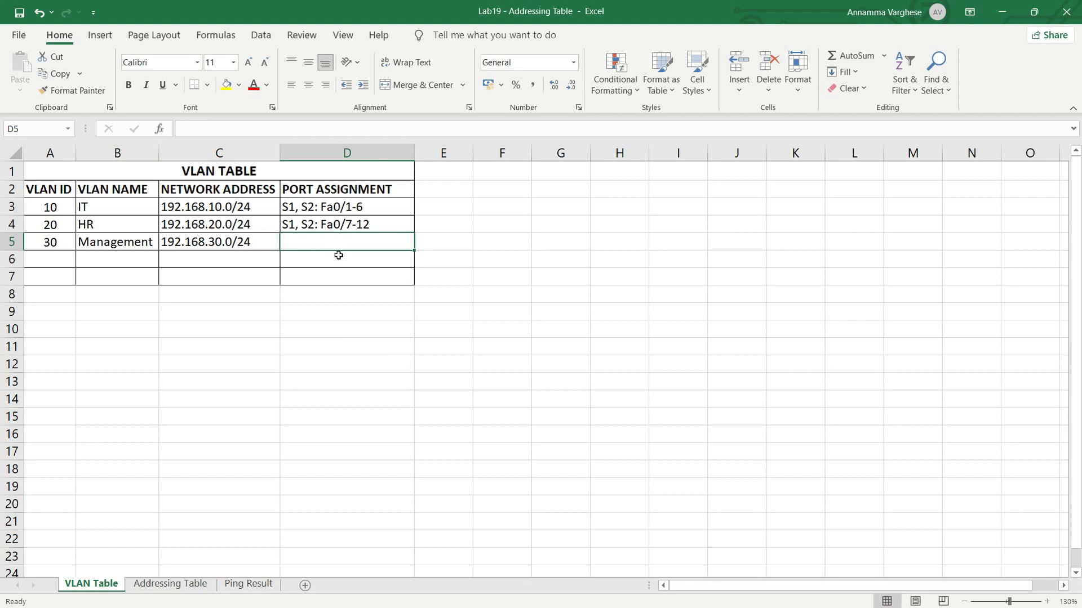
- Enter the port assignment "S1, S2: Fa0/13-18" for the Management VLAN in cell D5
{"action": "type", "text": "S"}
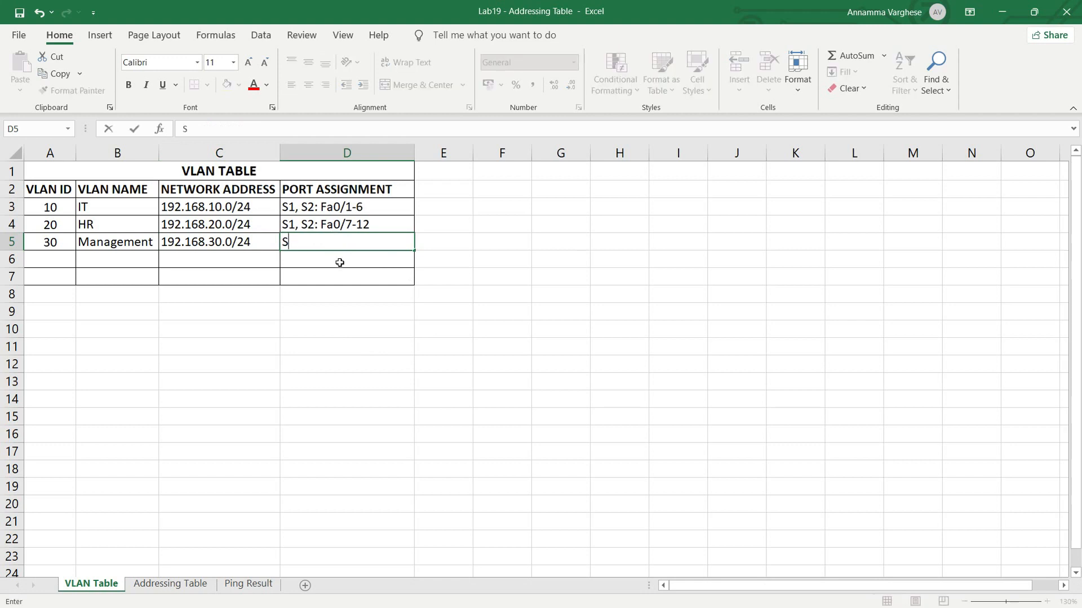
{"action": "type", "text": "1, S2: Fa0/1"}
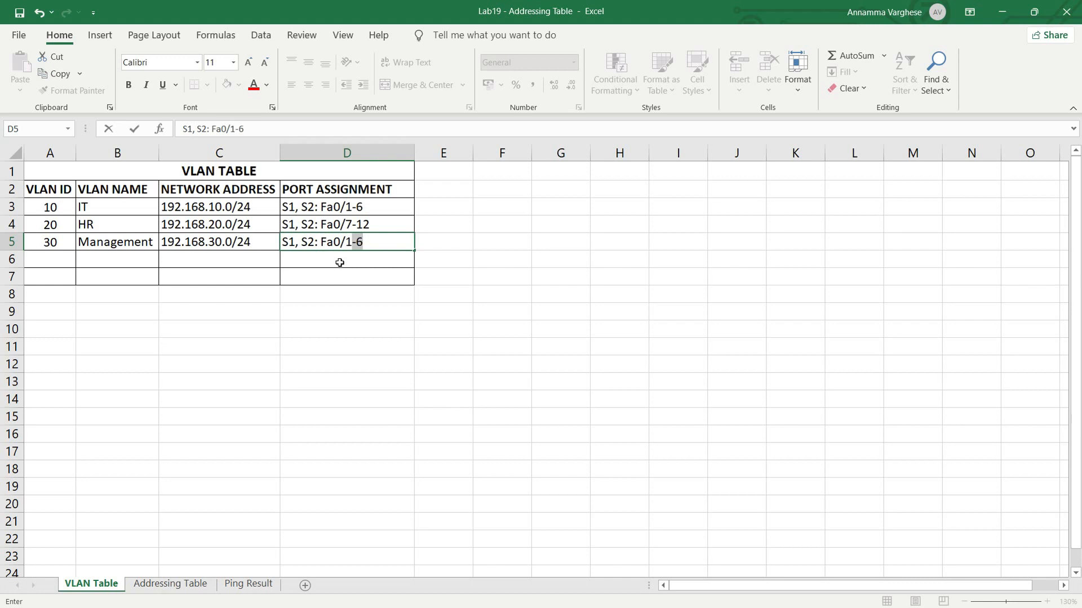
{"action": "type", "text": "3-18"}
{"action": "key", "text": "Return"}
- Enter VLAN ID 99, name Unused_Ports and network address NA in row 6 of the VLAN table
{"action": "left_click", "coordinate": [64, 260]}
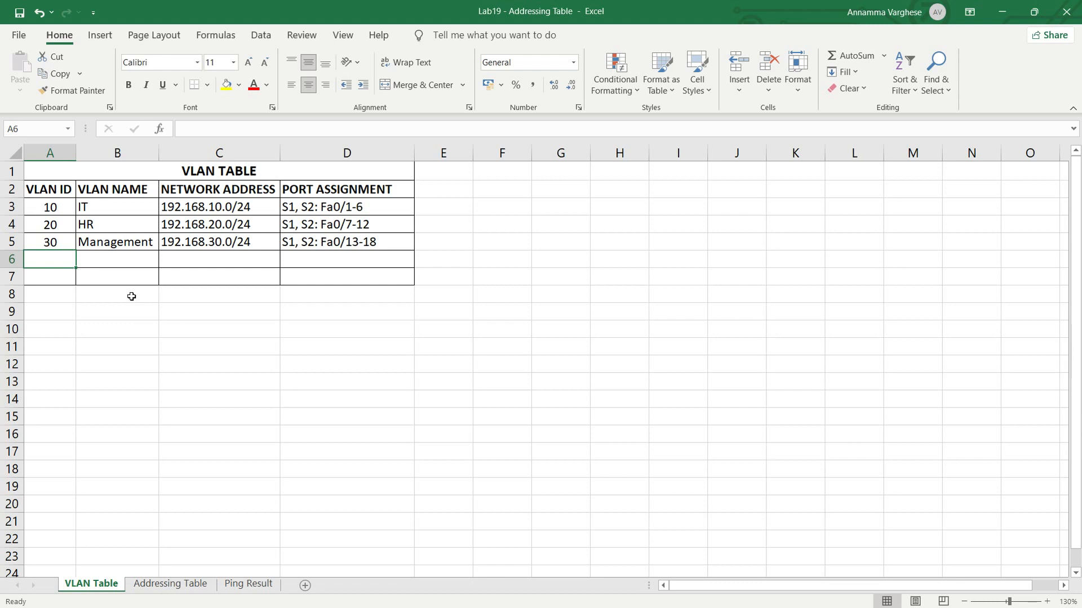
{"action": "type", "text": "99"}
{"action": "key", "text": "Tab"}
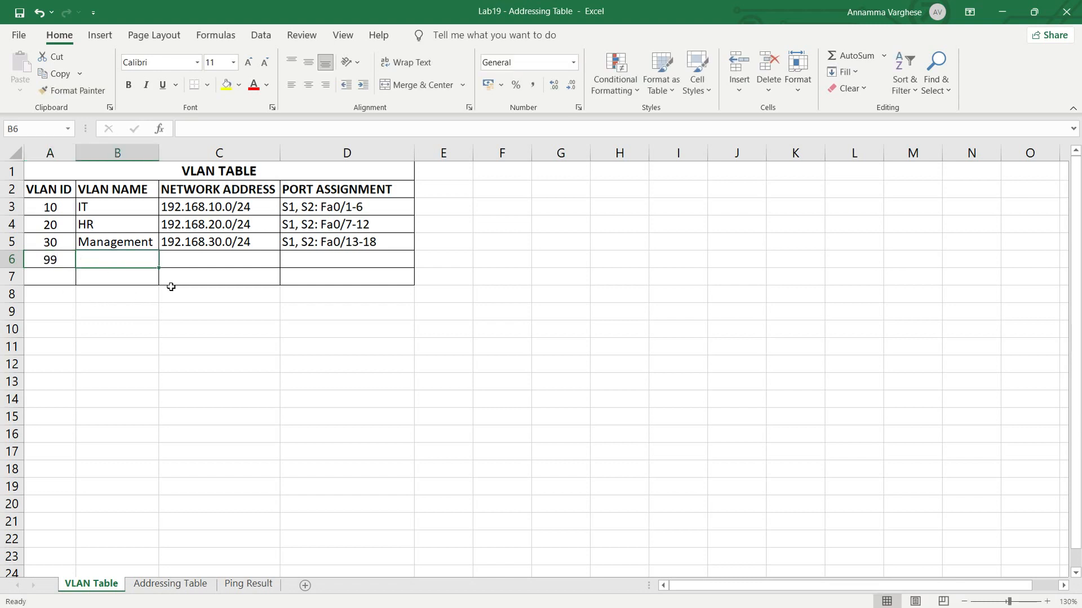
{"action": "type", "text": "Unused_Ports"}
{"action": "key", "text": "Tab"}
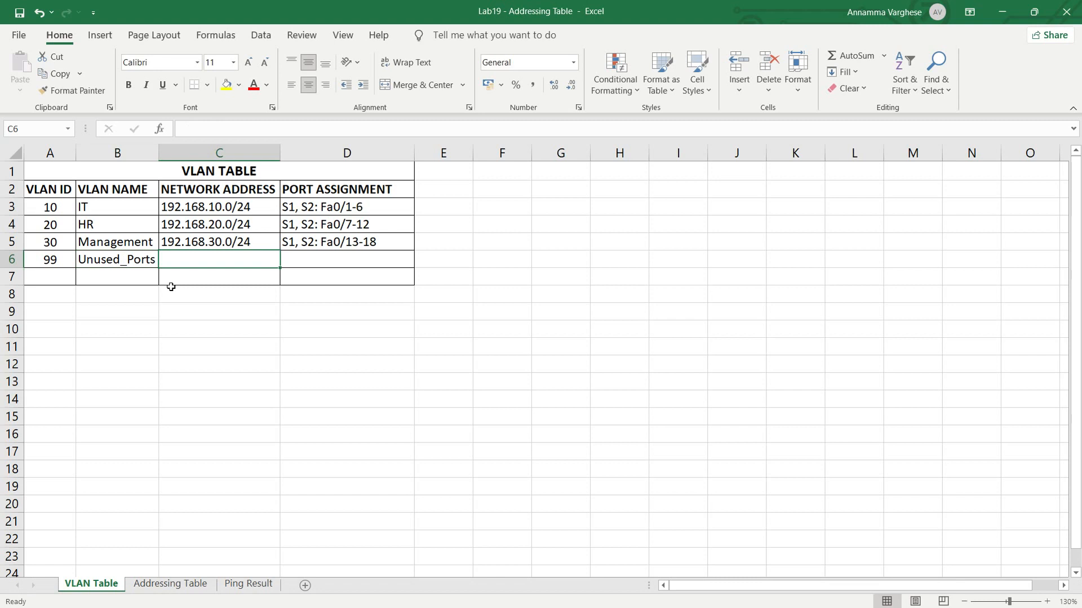
{"action": "type", "text": "NA"}
{"action": "key", "text": "Tab"}
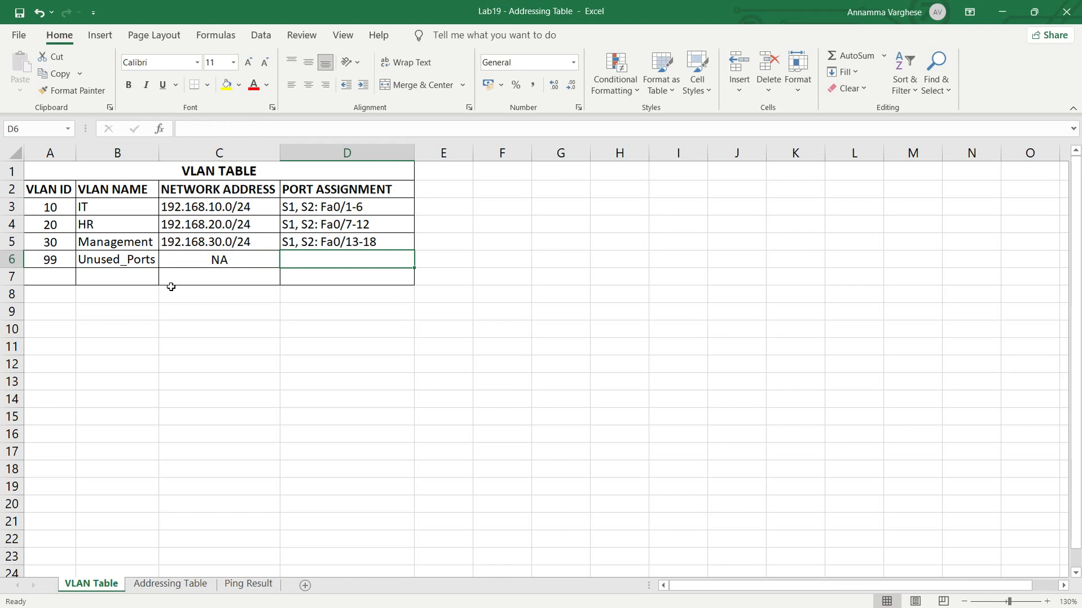
- Enter the port assignment "S1, S2: Fa0/19-24, G0/2" for the Unused_Ports VLAN in cell D6
{"action": "type", "text": "S1, S2: Fa0/"}
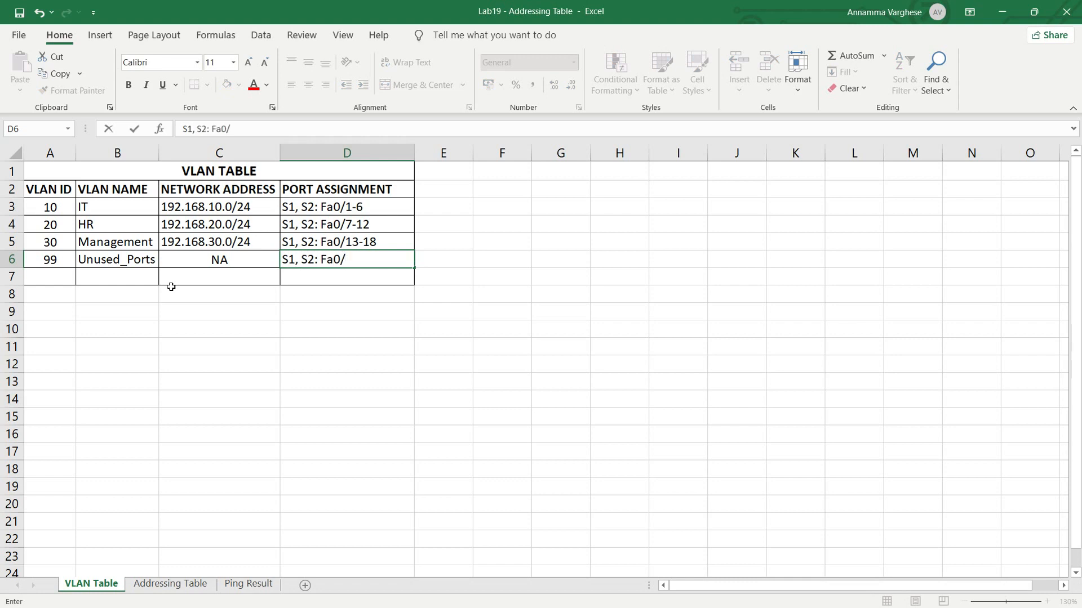
{"action": "type", "text": "19-24, G0/2"}
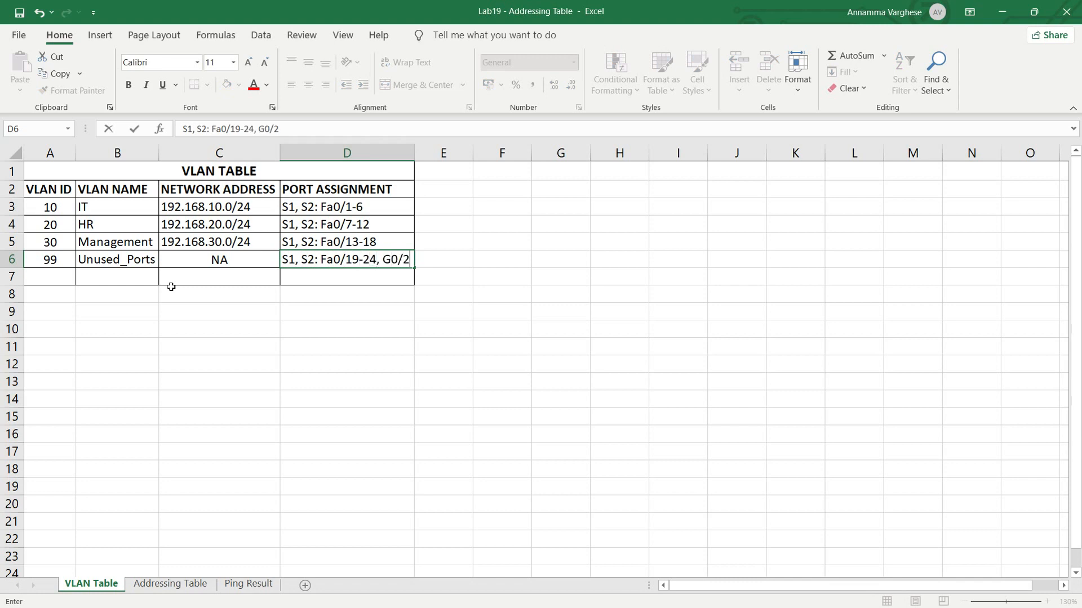
{"action": "key", "text": "Return"}
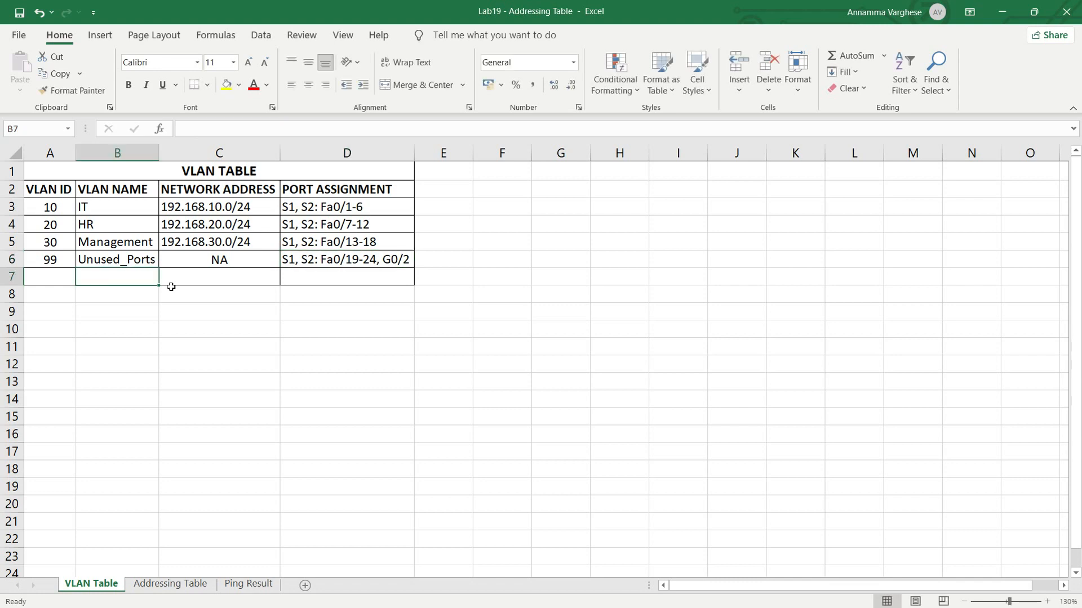
- Enter VLAN ID 999, name Native and TRUNK as the network address in row 7 of the VLAN table
{"action": "left_click", "coordinate": [47, 276]}
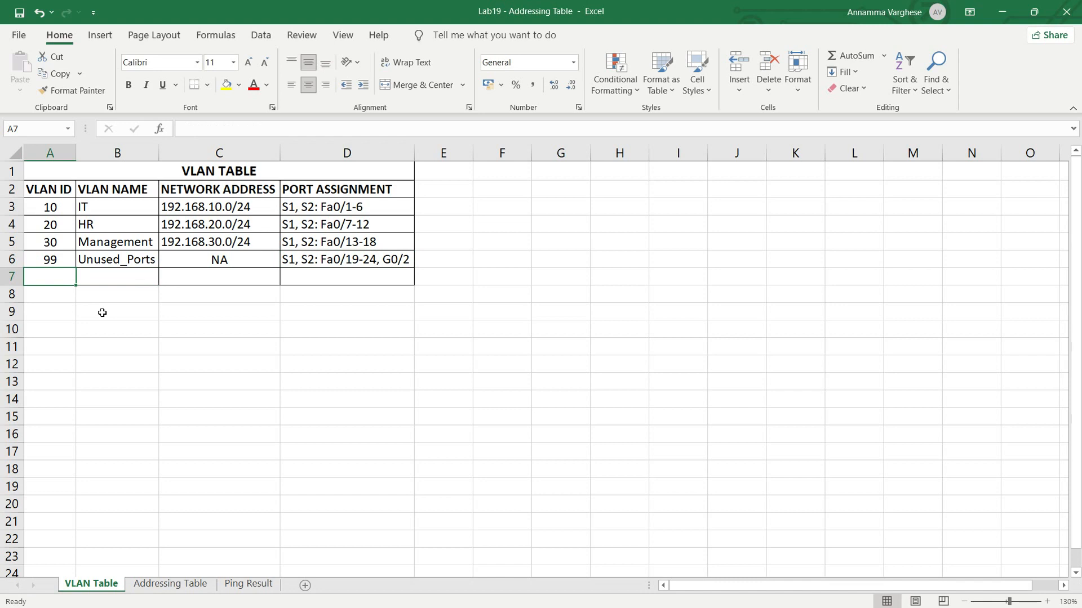
{"action": "type", "text": "999"}
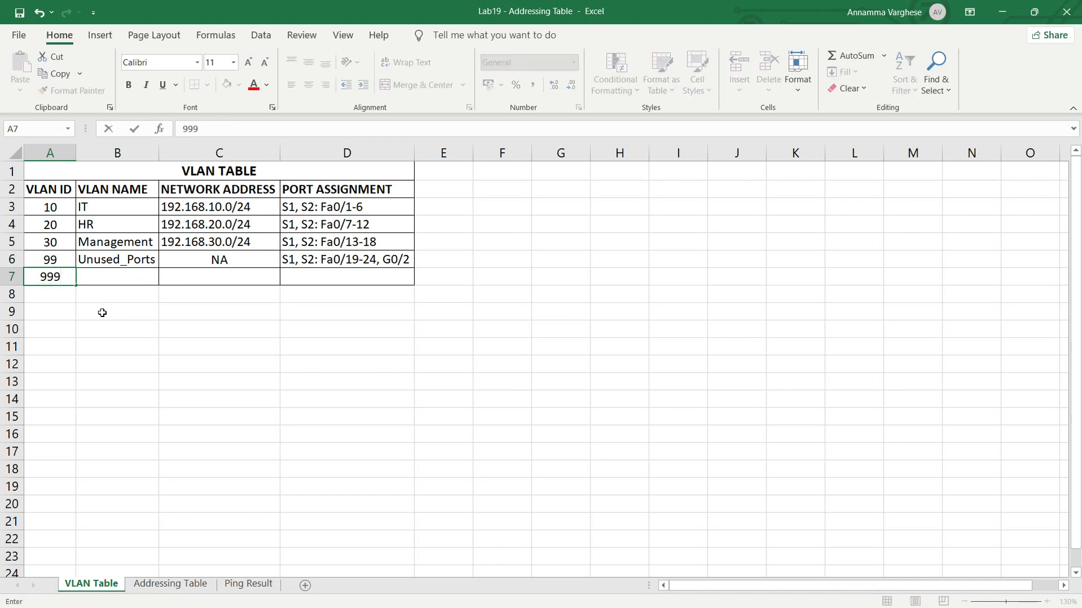
{"action": "left_click", "coordinate": [105, 276]}
{"action": "type", "text": "Native"}
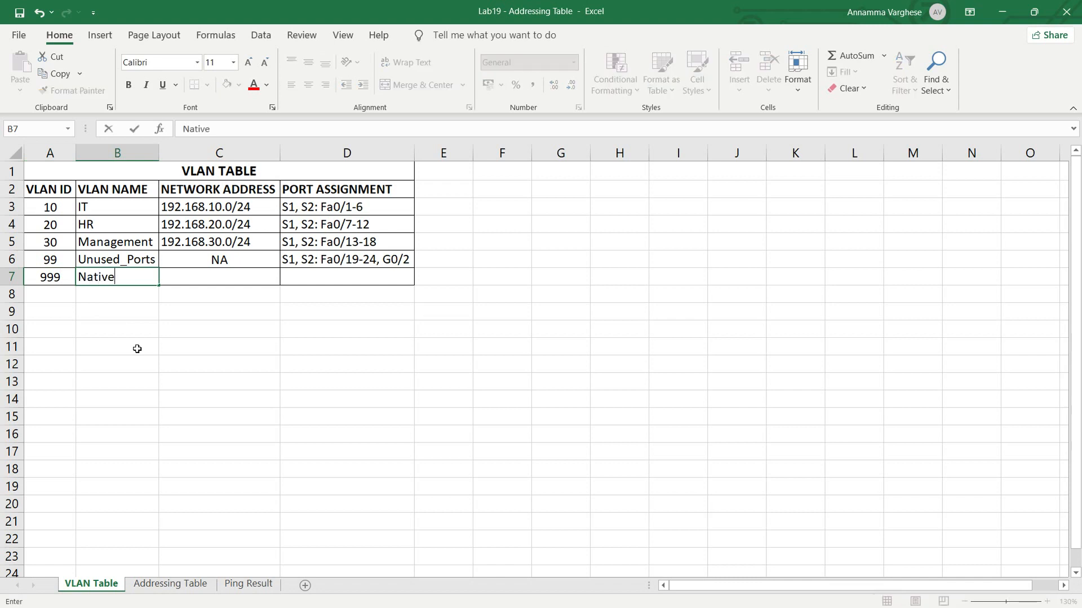
{"action": "key", "text": "Tab"}
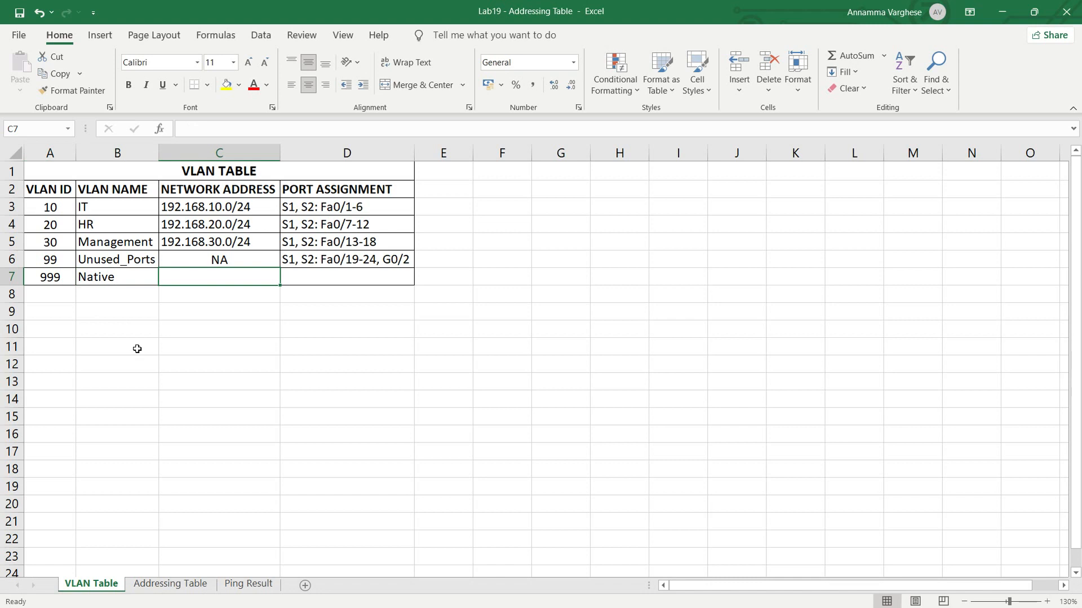
{"action": "type", "text": "TRUNK"}
{"action": "key", "text": "Tab"}
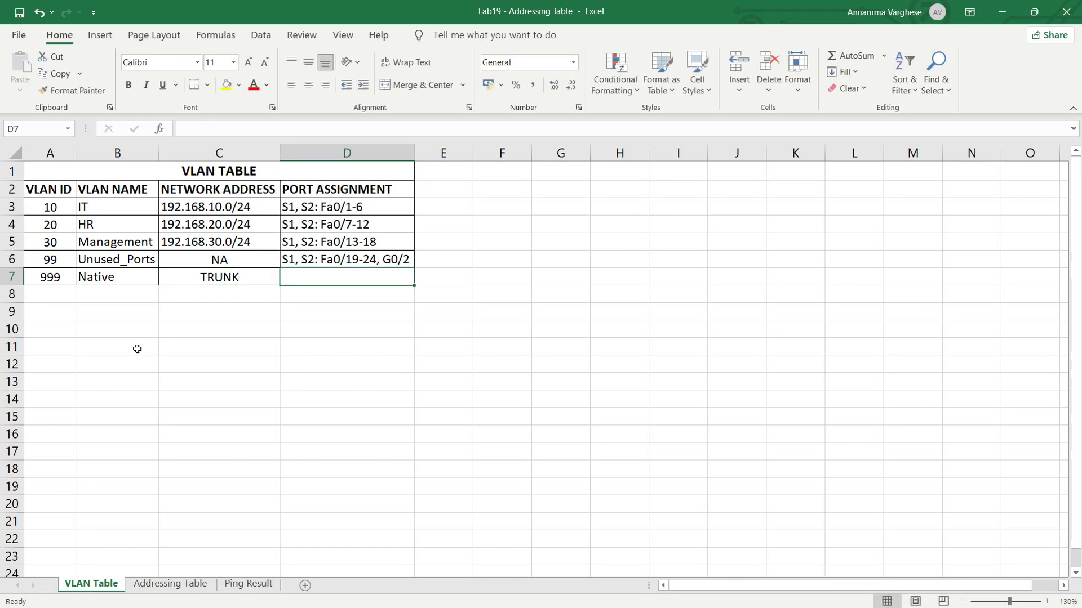
- Enter the port assignment "S1, S2: G0/1" for the Native VLAN in cell D7
{"action": "type", "text": "S1, S"}
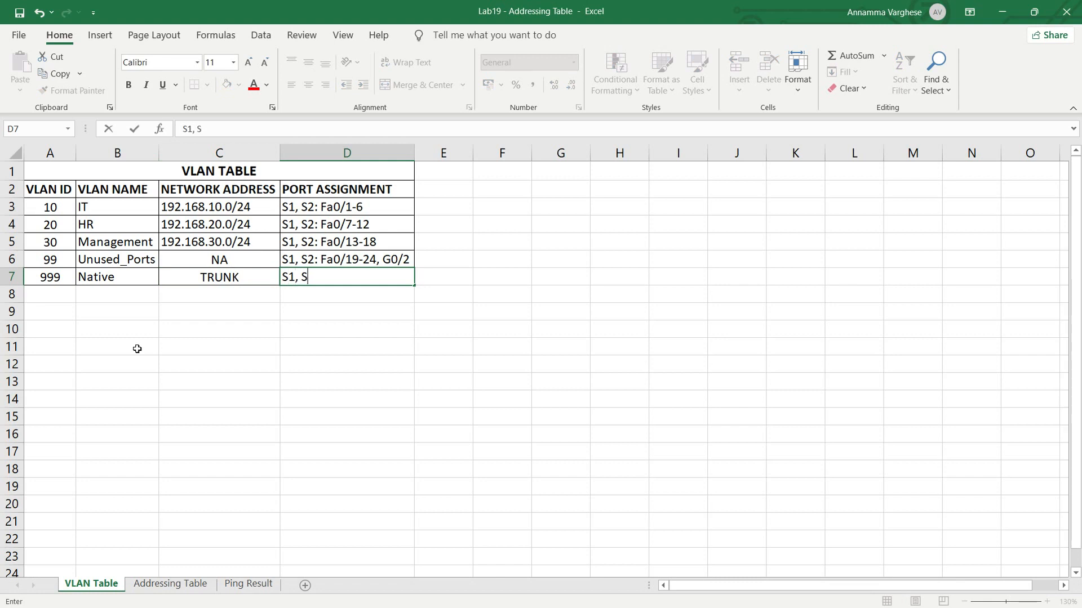
{"action": "type", "text": "2: G0/1"}
{"action": "left_click", "coordinate": [193, 349]}
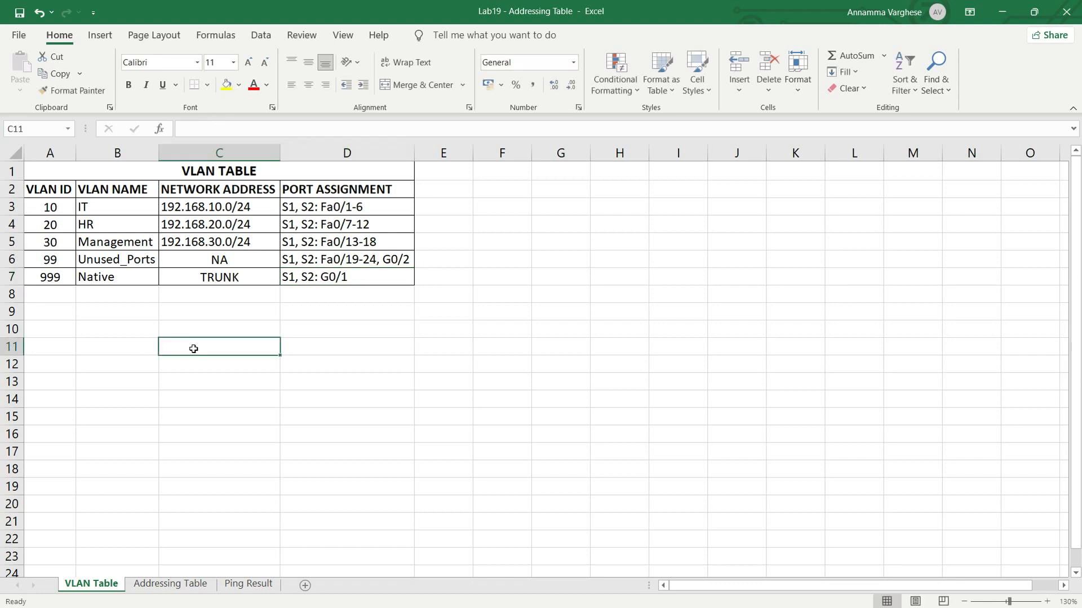
- Open the Addressing Table sheet and enter device S1, interface VLAN 30 and IP address 192.168.30.1 in row 3
{"action": "key", "text": "ctrl+Page_Down"}
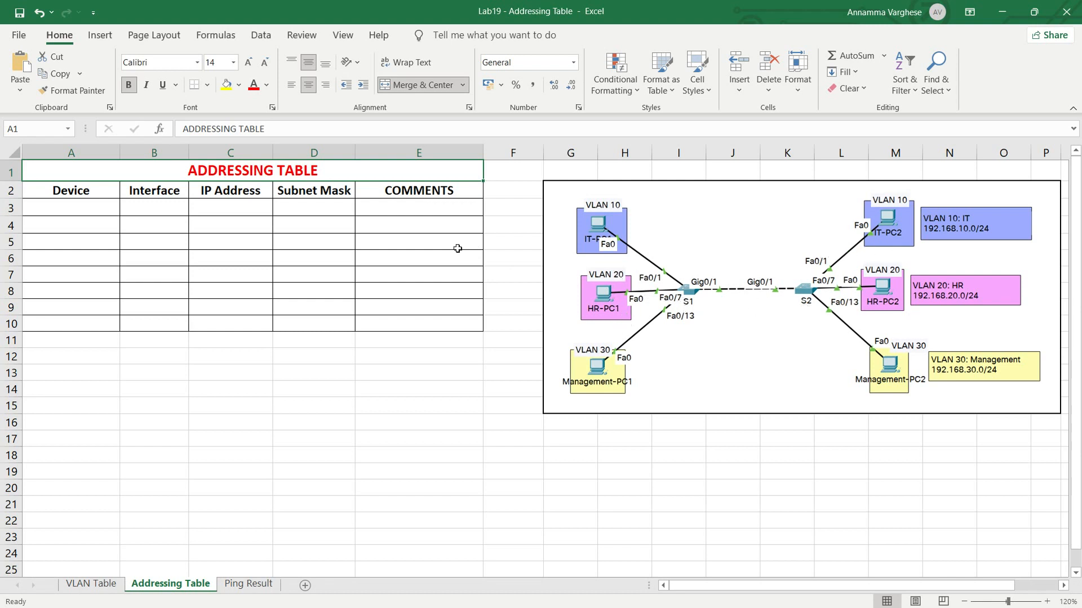
{"action": "left_click", "coordinate": [89, 208]}
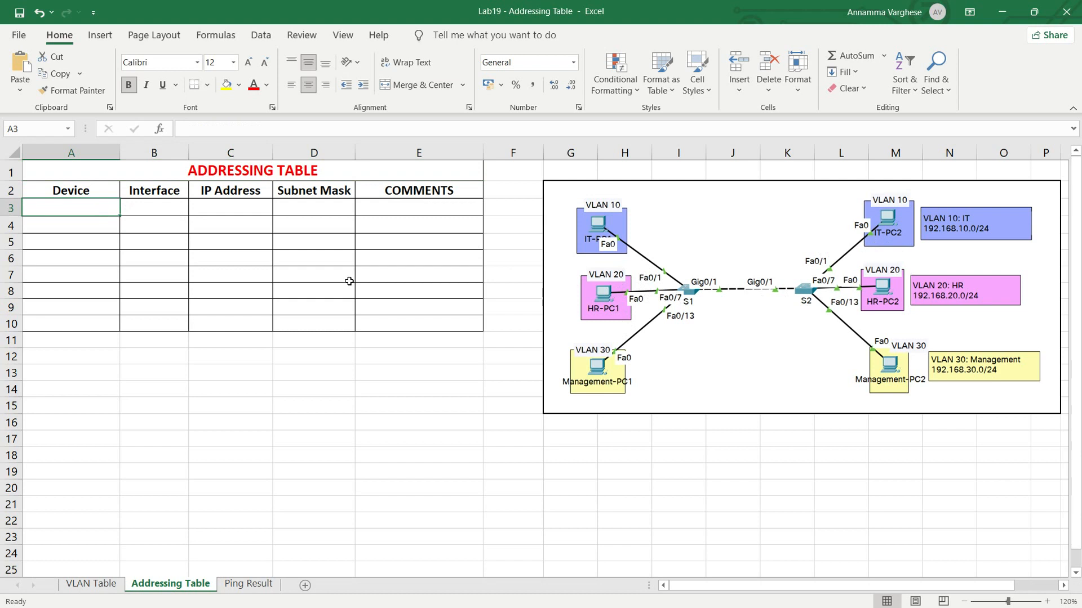
{"action": "type", "text": "S1"}
{"action": "left_click", "coordinate": [156, 213]}
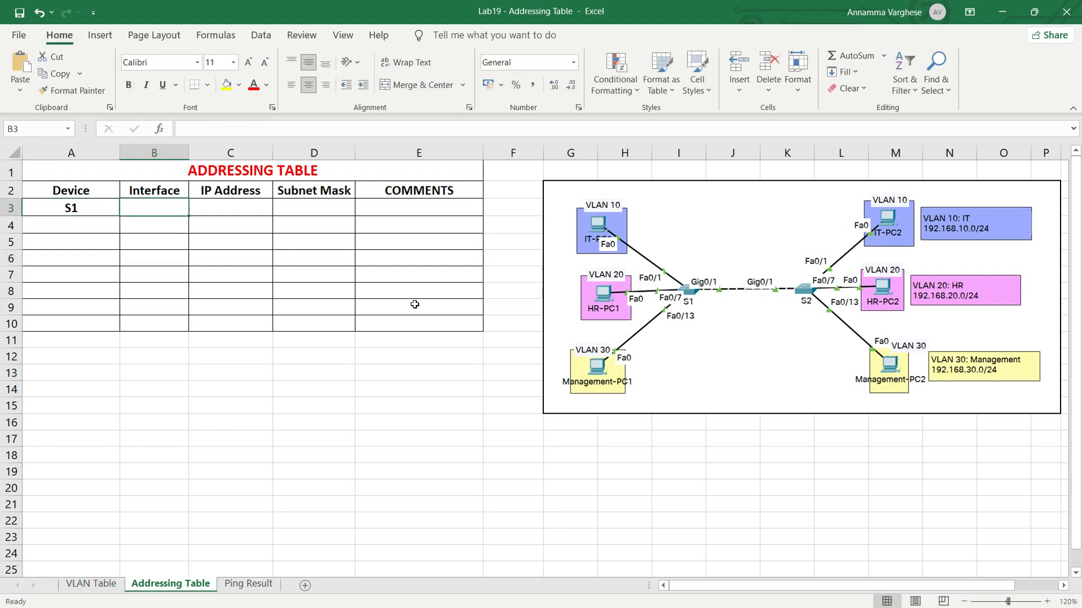
{"action": "type", "text": "VLAN "}
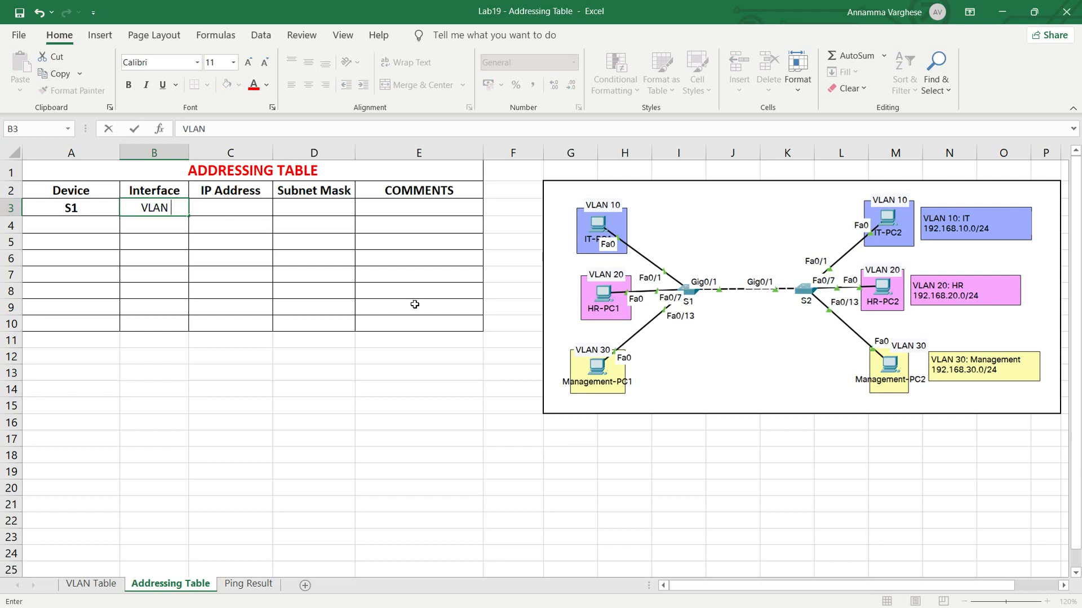
{"action": "type", "text": "30"}
{"action": "key", "text": "Tab"}
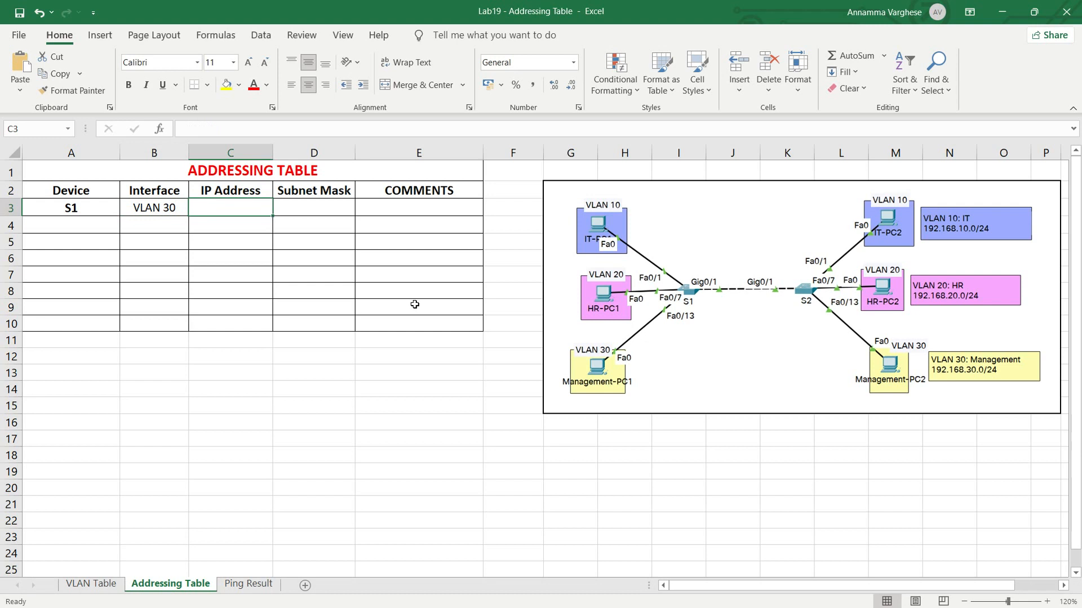
{"action": "type", "text": "192.168.30."}
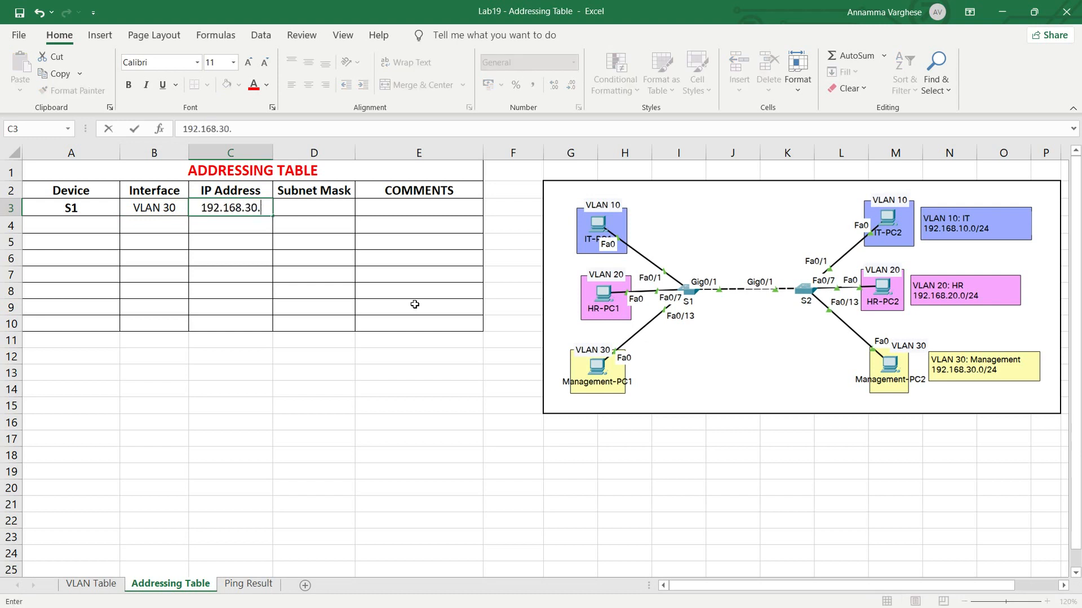
{"action": "type", "text": "1"}
{"action": "left_click", "coordinate": [169, 234]}
{"action": "left_click", "coordinate": [162, 209]}
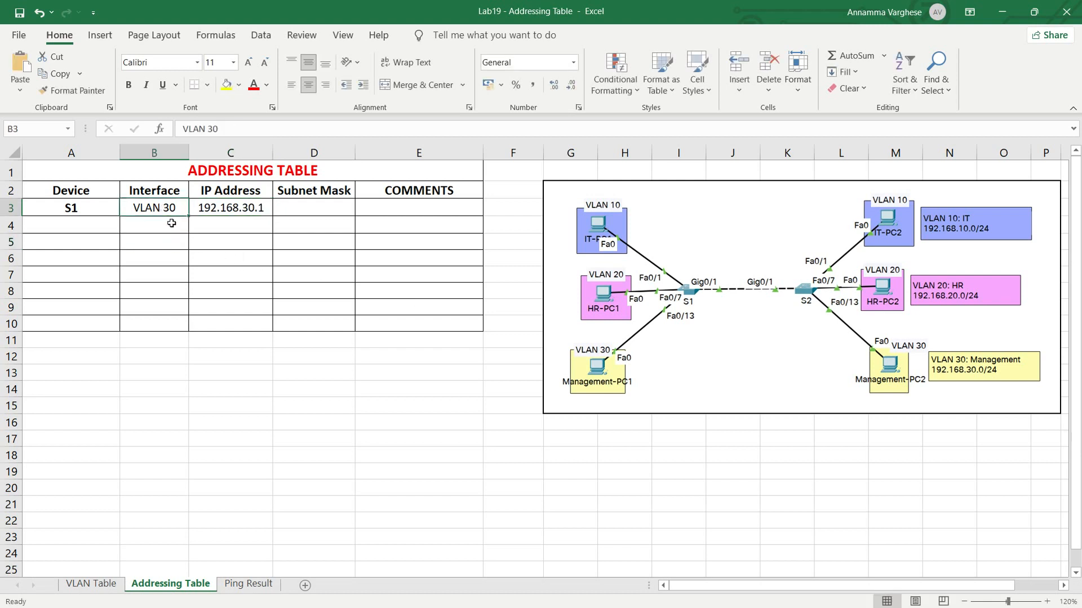
- Complete the S1 row with subnet mask 255.255.255.0 and the comment SVI
{"action": "left_click", "coordinate": [294, 208]}
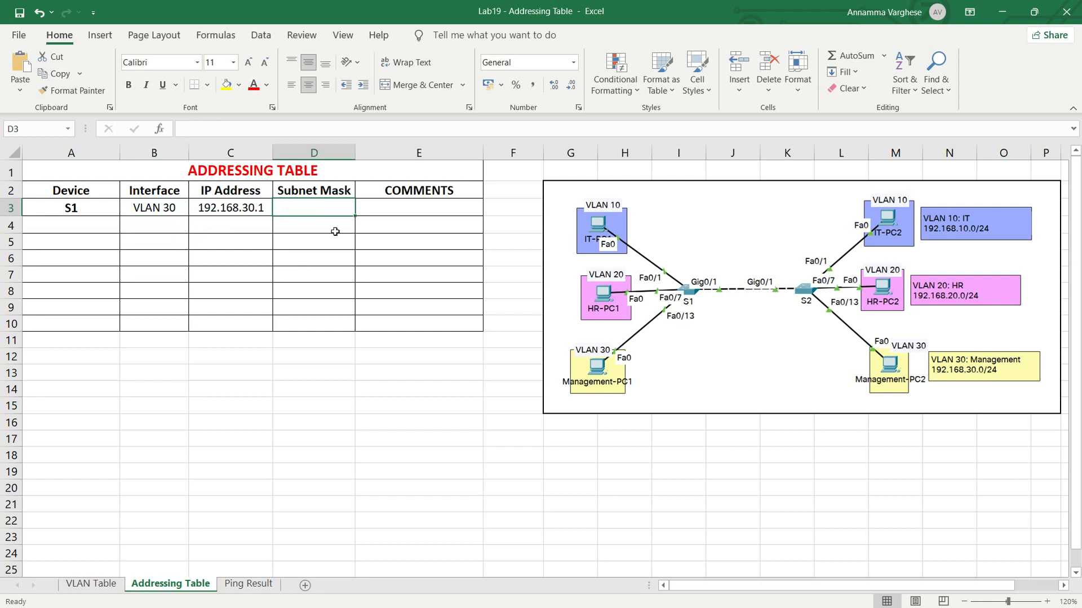
{"action": "type", "text": "255"}
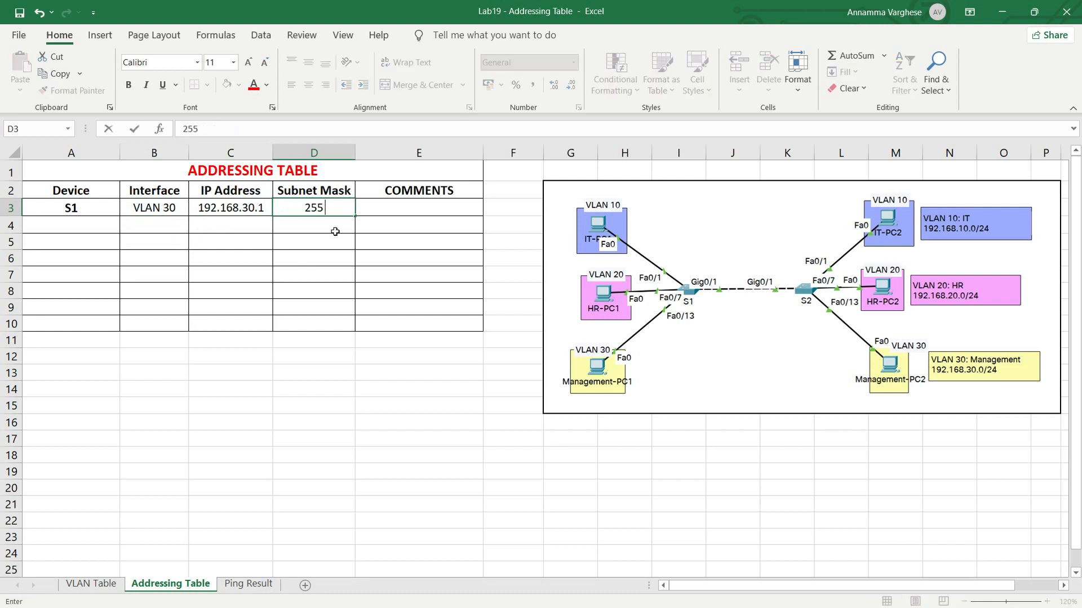
{"action": "type", "text": ".255.255."}
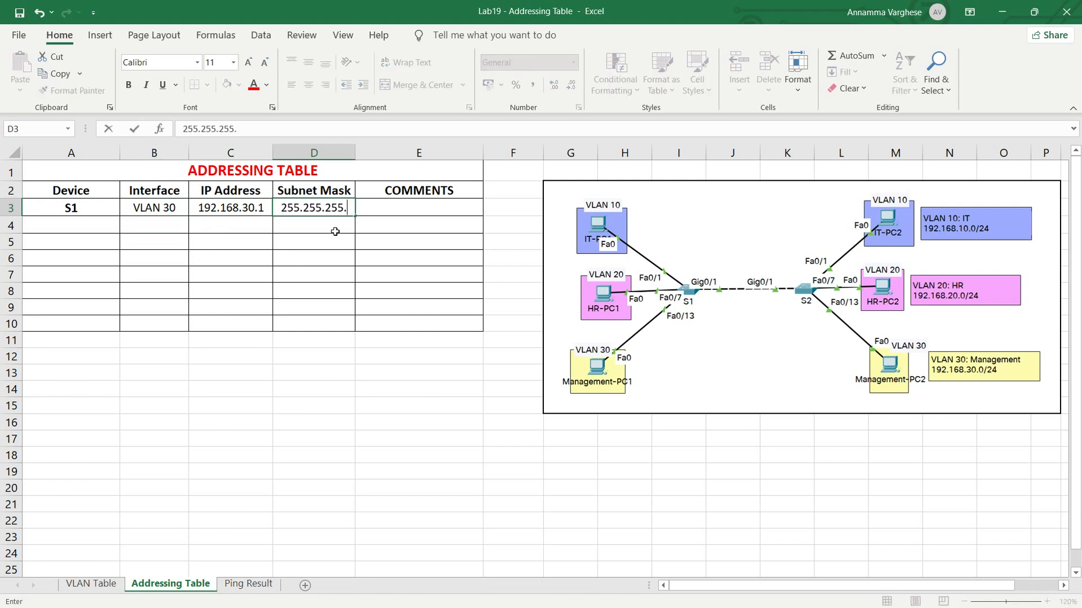
{"action": "type", "text": "0"}
{"action": "key", "text": "Tab"}
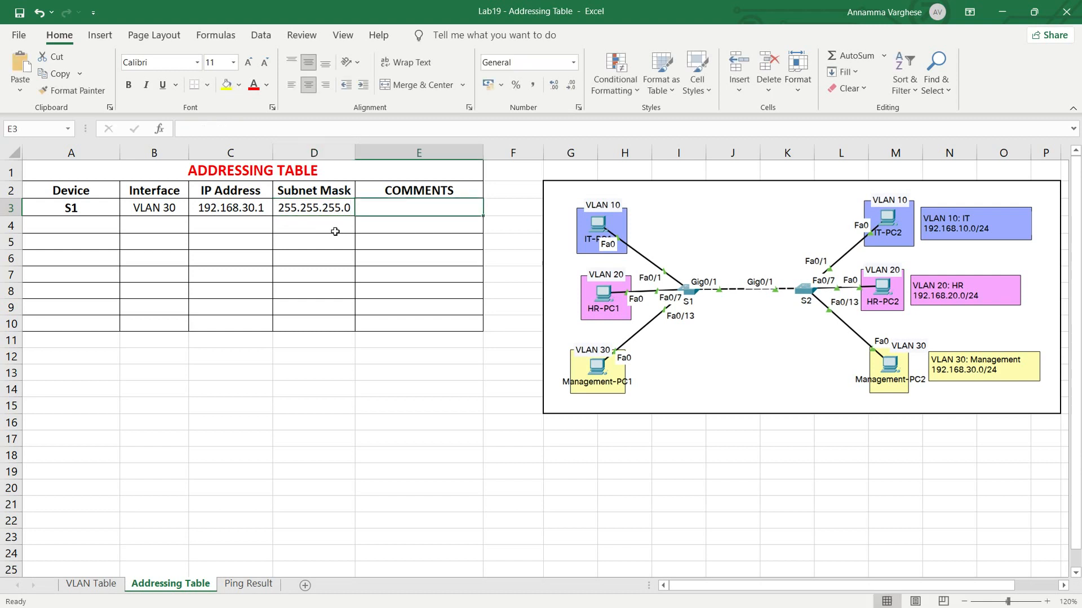
{"action": "type", "text": "SVI"}
{"action": "key", "text": "Return"}
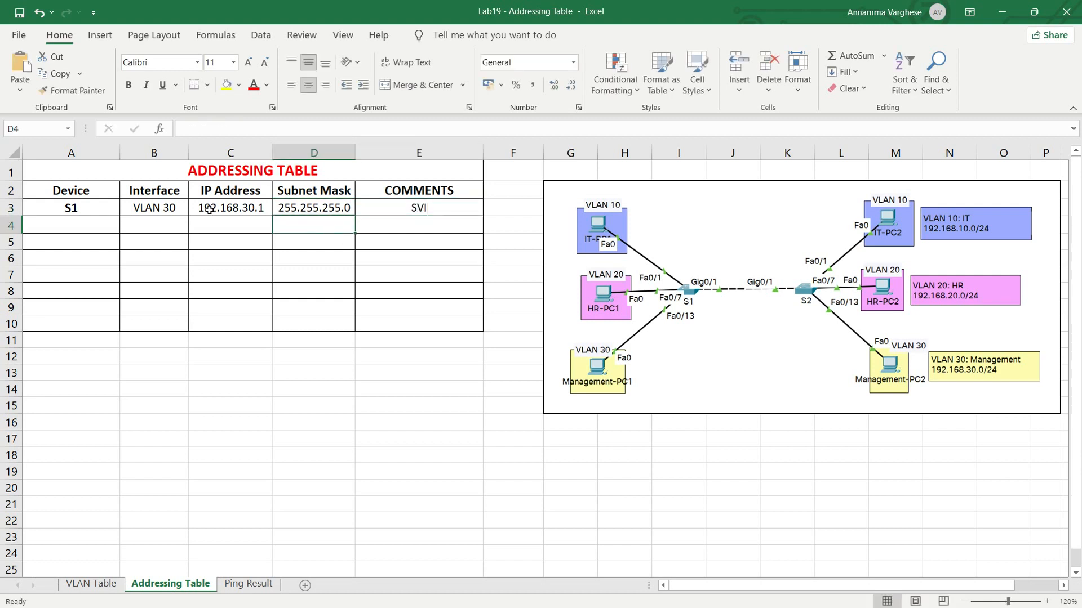
- Enter device S2, interface VLAN 30 and IP address 192.168.30.2 in row 4 of the addressing table
{"action": "left_click", "coordinate": [73, 226]}
{"action": "type", "text": "S2"}
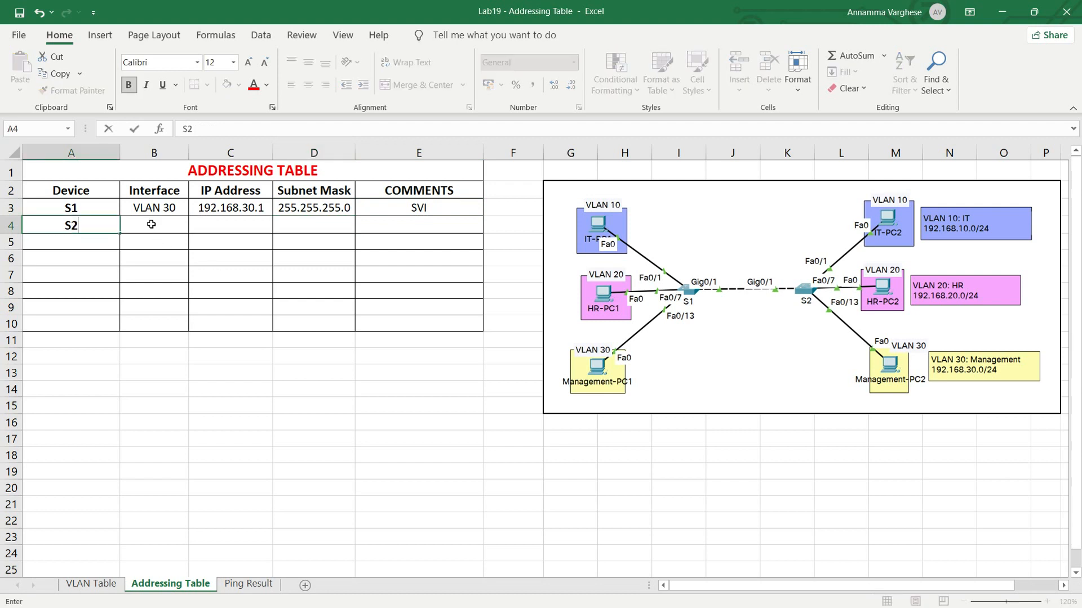
{"action": "left_click", "coordinate": [151, 224]}
{"action": "type", "text": "VLAN 30"}
{"action": "key", "text": "Tab"}
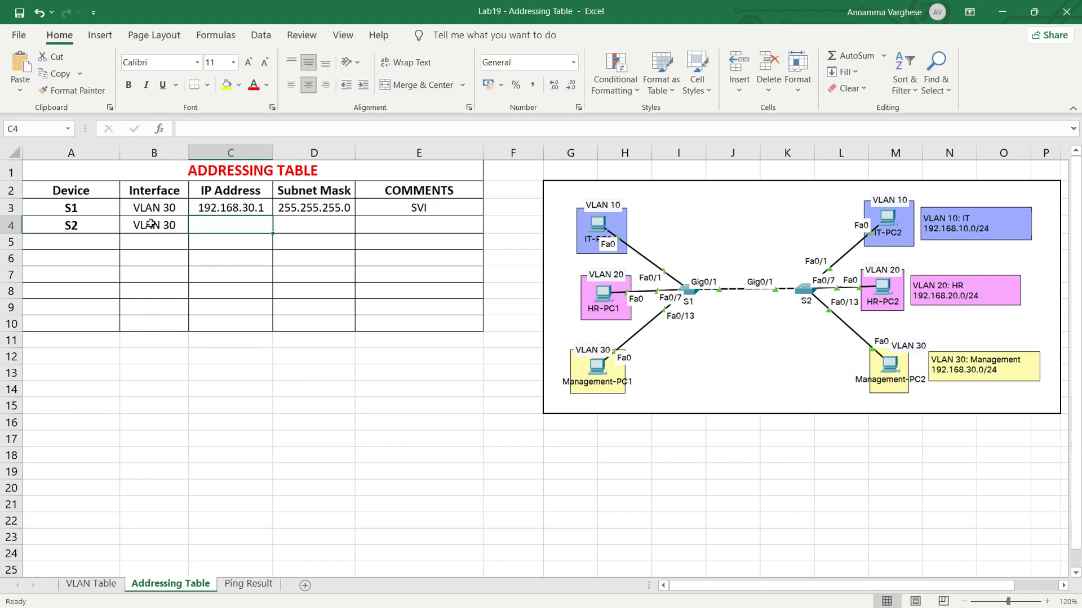
{"action": "type", "text": "192.168.30.2"}
{"action": "key", "text": "Tab"}
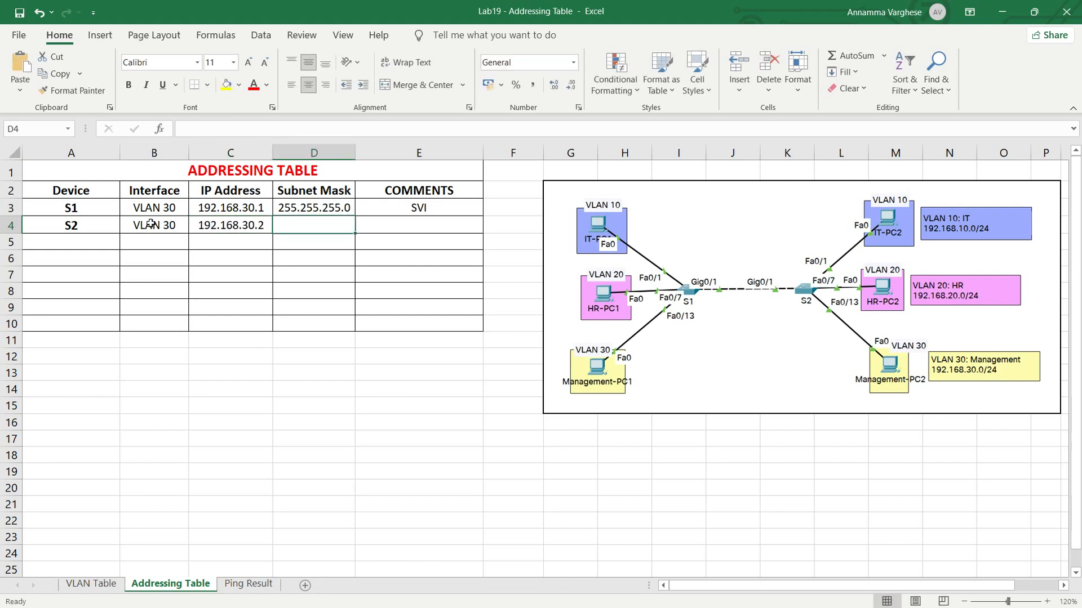
- Complete the S2 row with subnet mask 255.255.255.0 and the comment SVI
{"action": "key", "text": "ctrl+d"}
{"action": "key", "text": "Tab"}
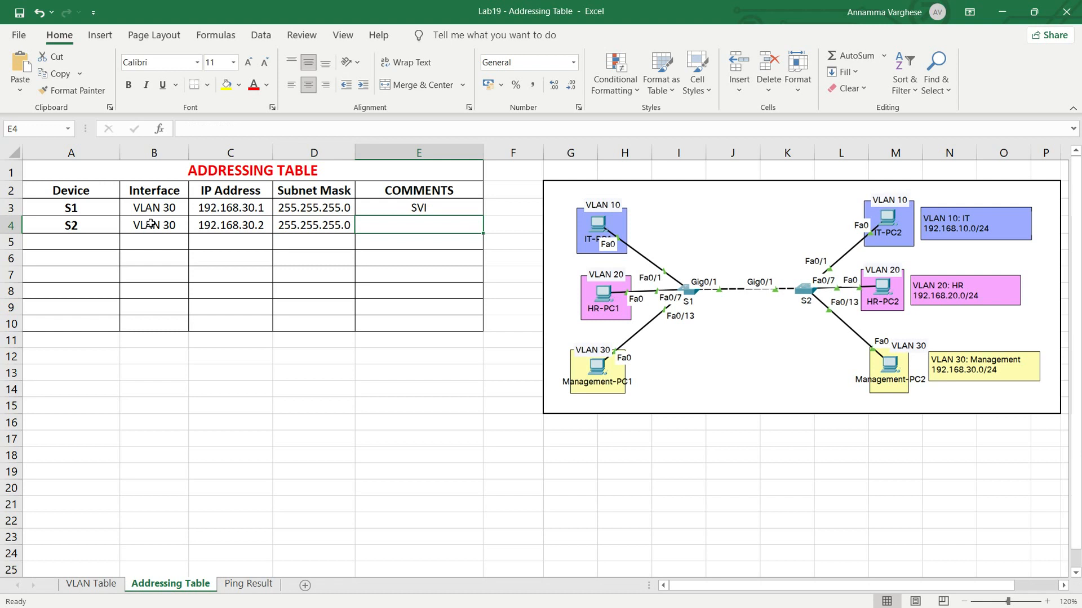
{"action": "type", "text": "SVI"}
{"action": "key", "text": "Return"}
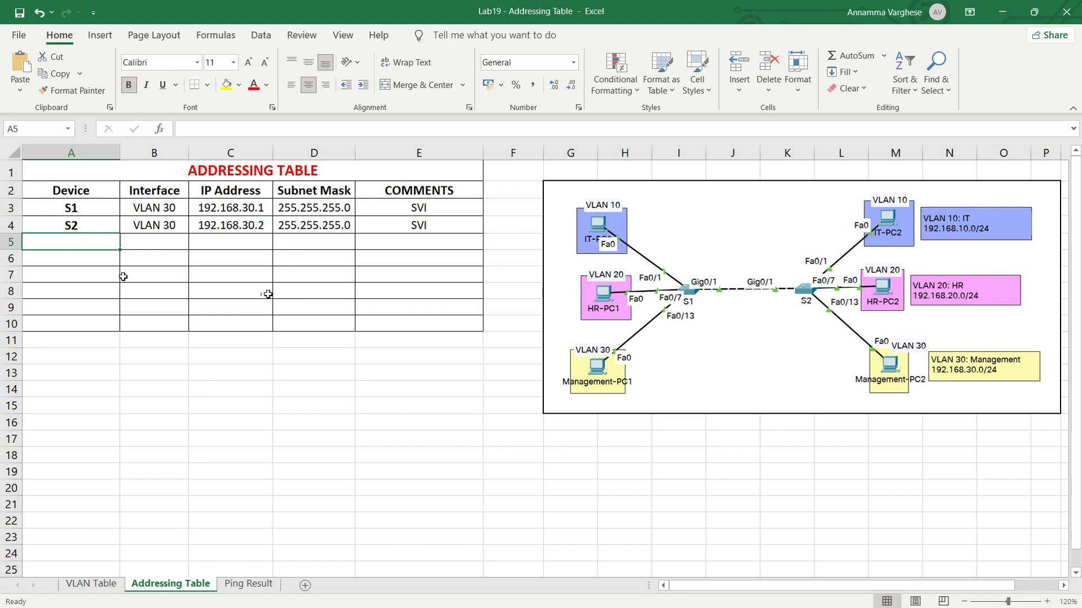
- Enter device IP-PC1, interface NIC and IP address 192.168.10.10 in row 5
{"action": "type", "text": "IP-PC1"}
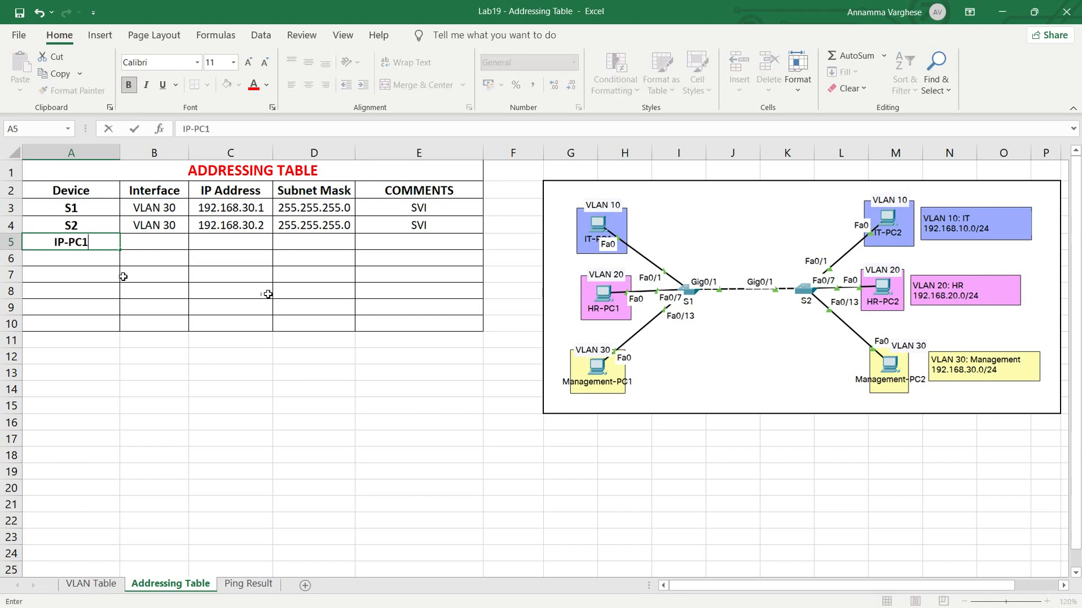
{"action": "key", "text": "Tab"}
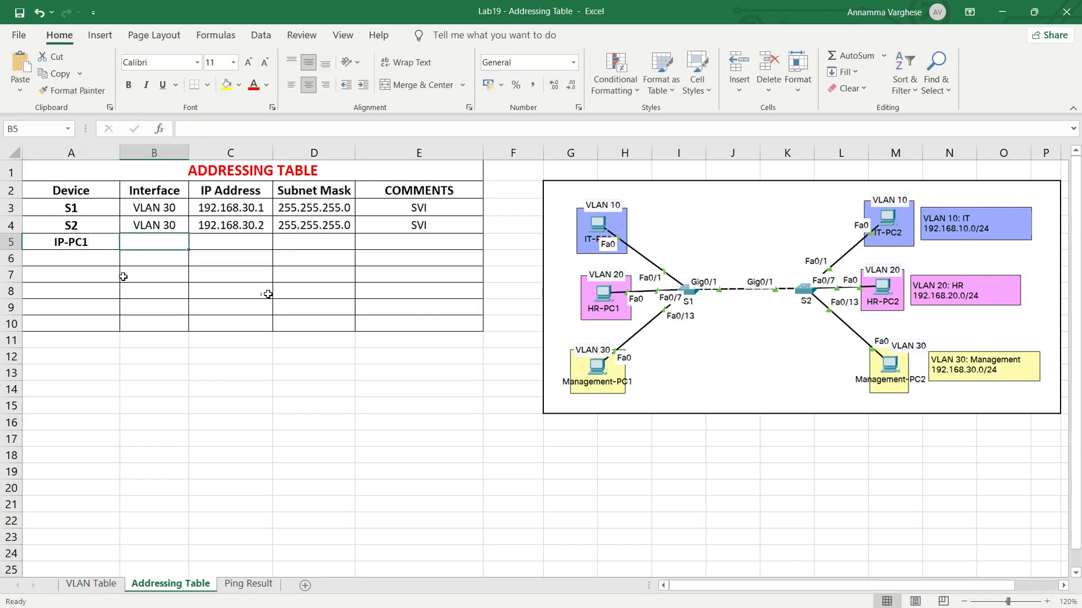
{"action": "type", "text": "NIC"}
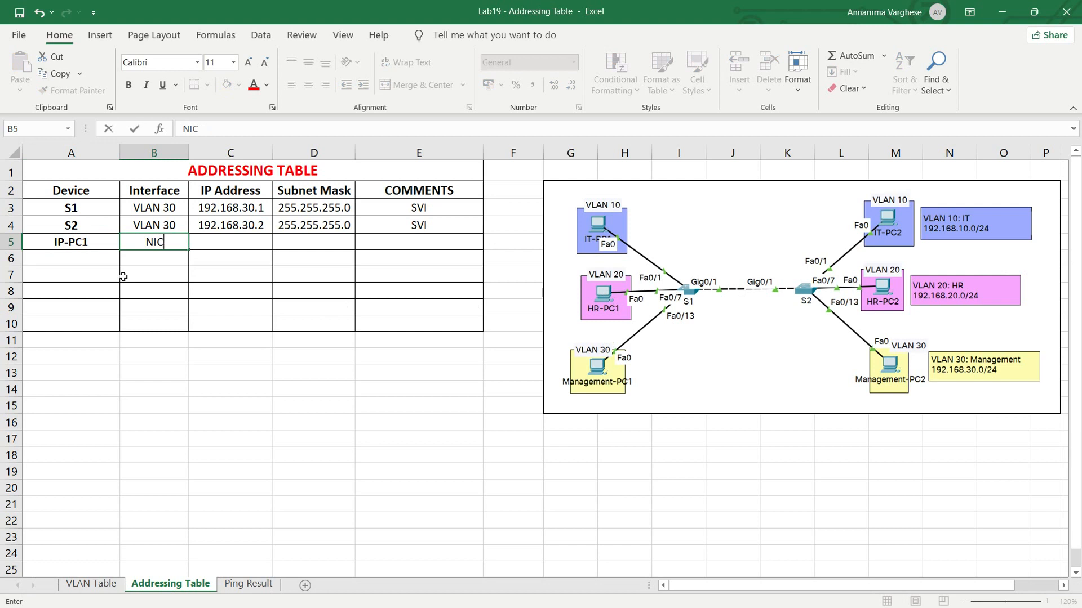
{"action": "key", "text": "Tab"}
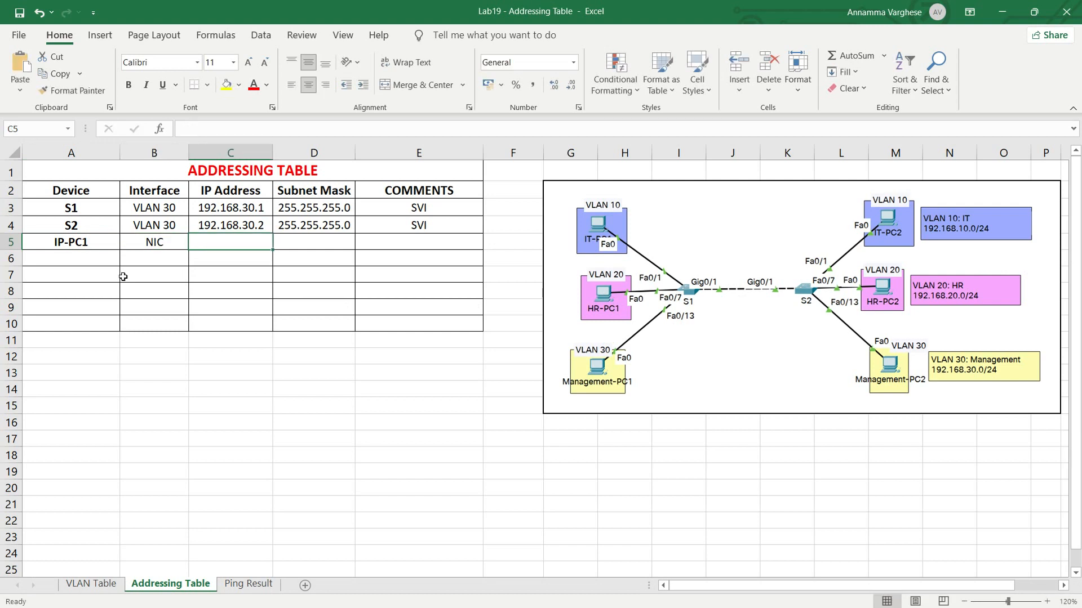
{"action": "type", "text": "192"}
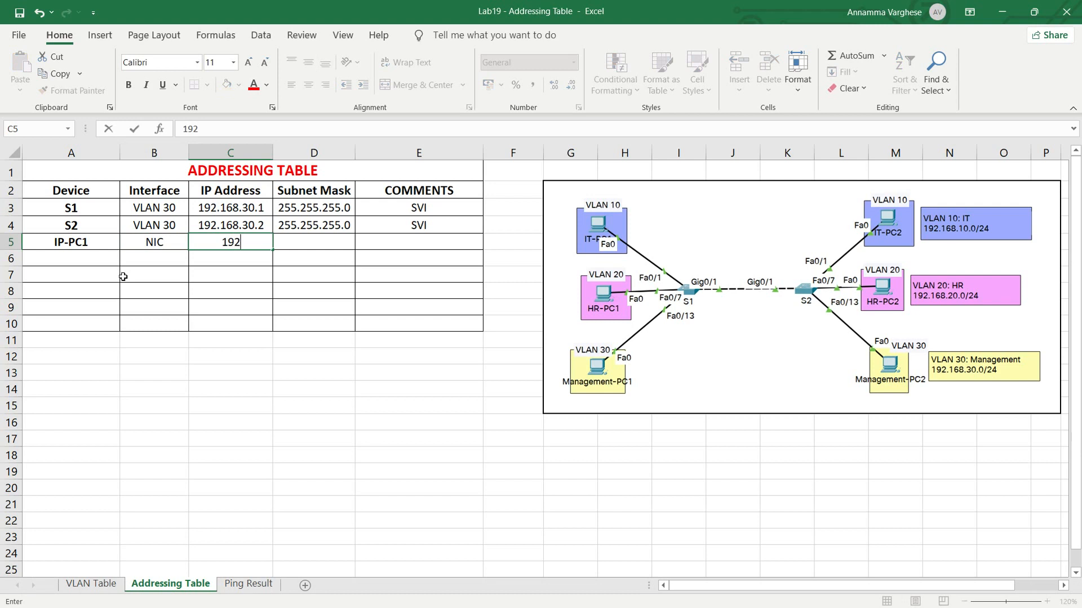
{"action": "type", "text": ".168.10.10"}
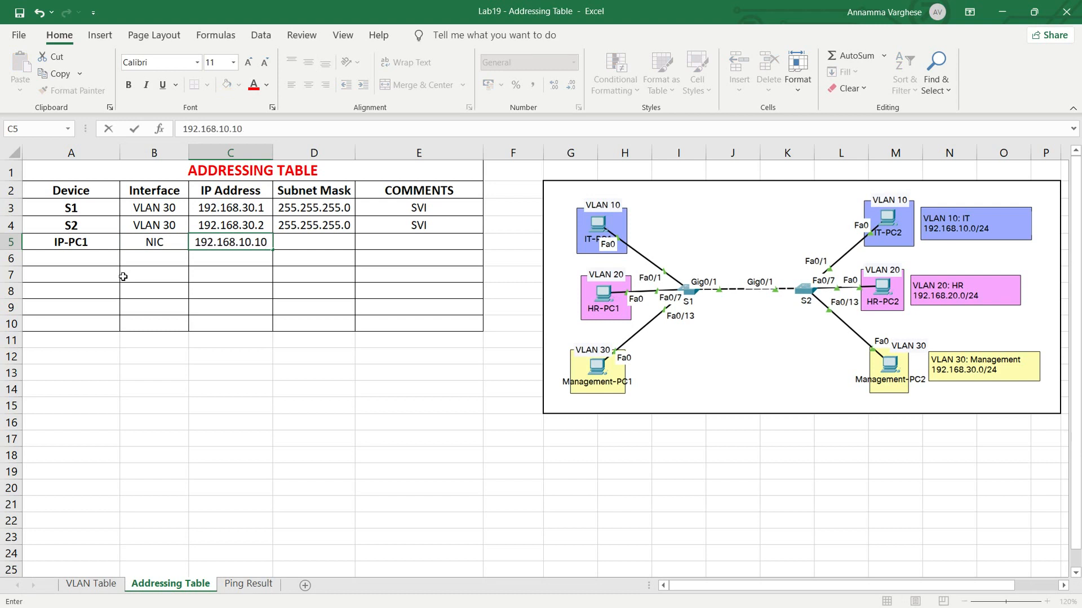
{"action": "key", "text": "Tab"}
- Complete row 5 with subnet mask 255.255.255.0 and the comment "Connected to S1 Fa0/1"
{"action": "type", "text": "2"}
{"action": "key", "text": "Tab"}
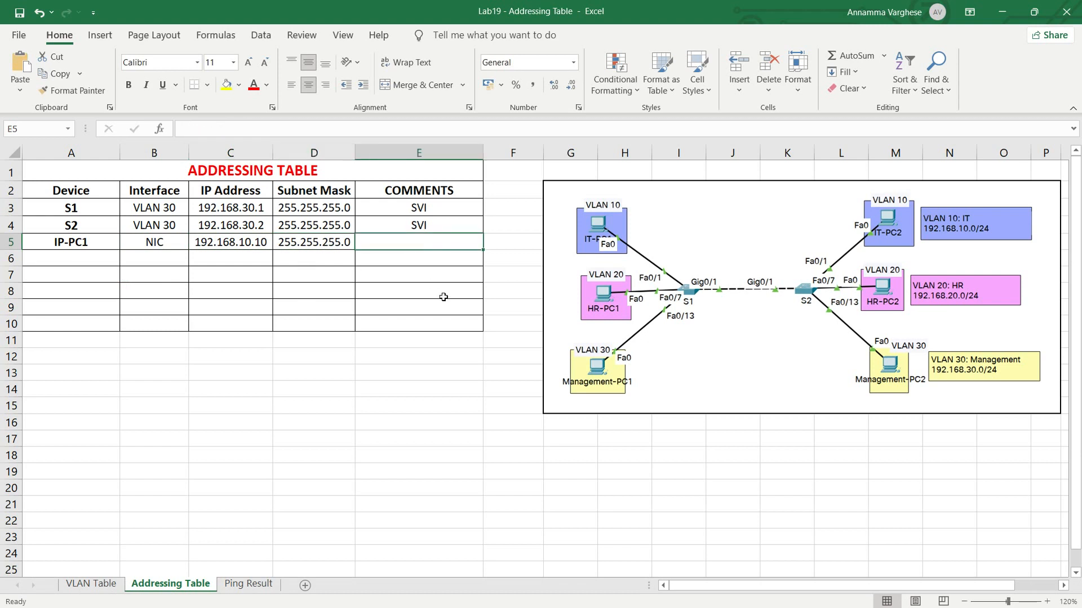
{"action": "type", "text": "Conne"}
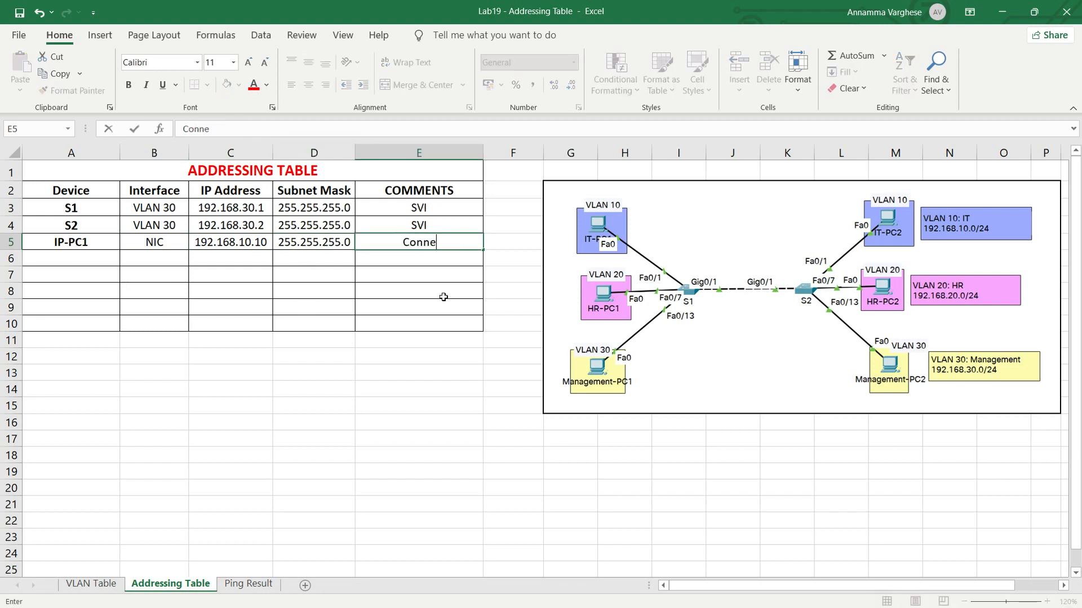
{"action": "type", "text": "cted to S"}
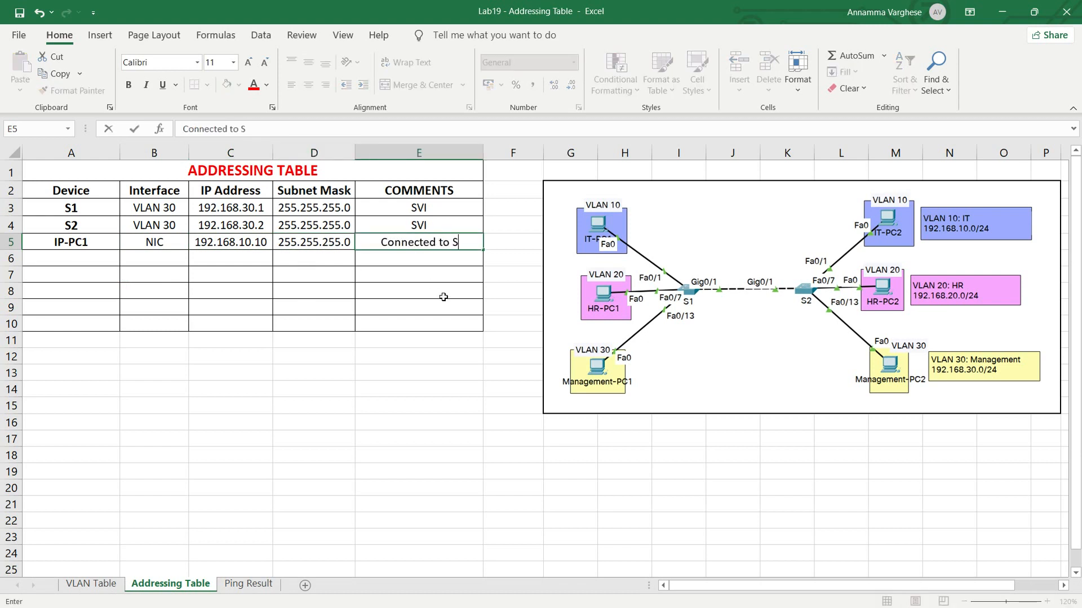
{"action": "type", "text": "1 Fa0/1"}
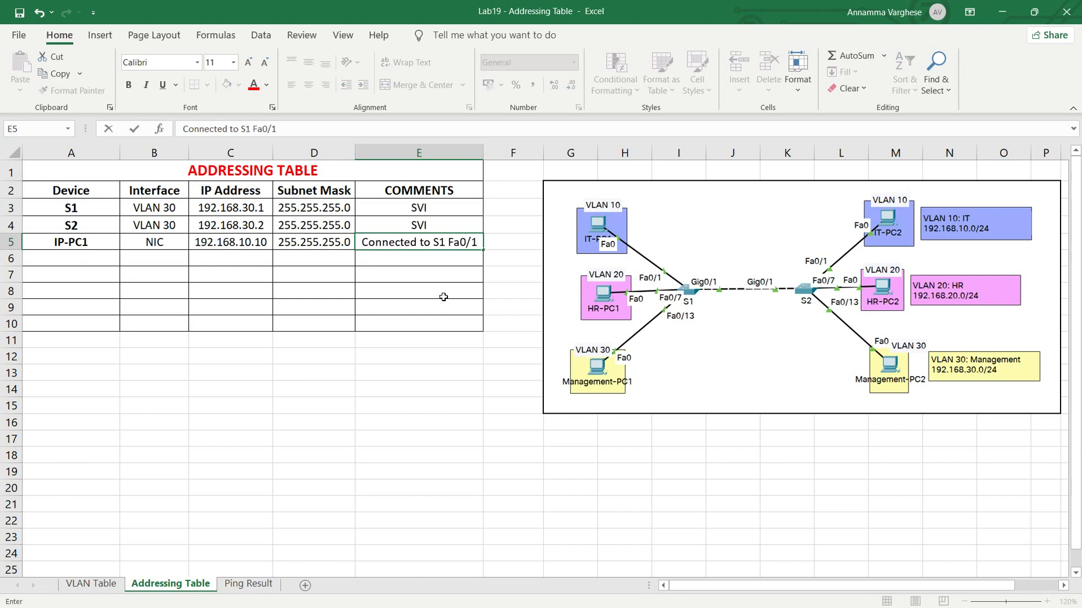
- Copy the device name from A5 down into A6 and correct both cells to IT-PC1
{"action": "left_click", "coordinate": [93, 265]}
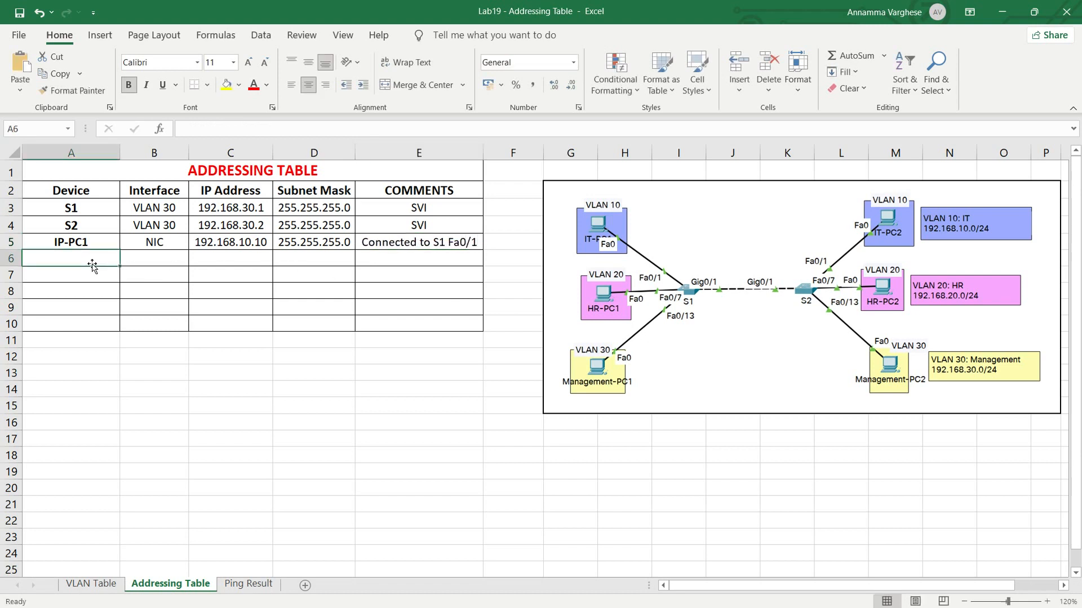
{"action": "key", "text": "ctrl+d"}
{"action": "double_click", "coordinate": [98, 259]}
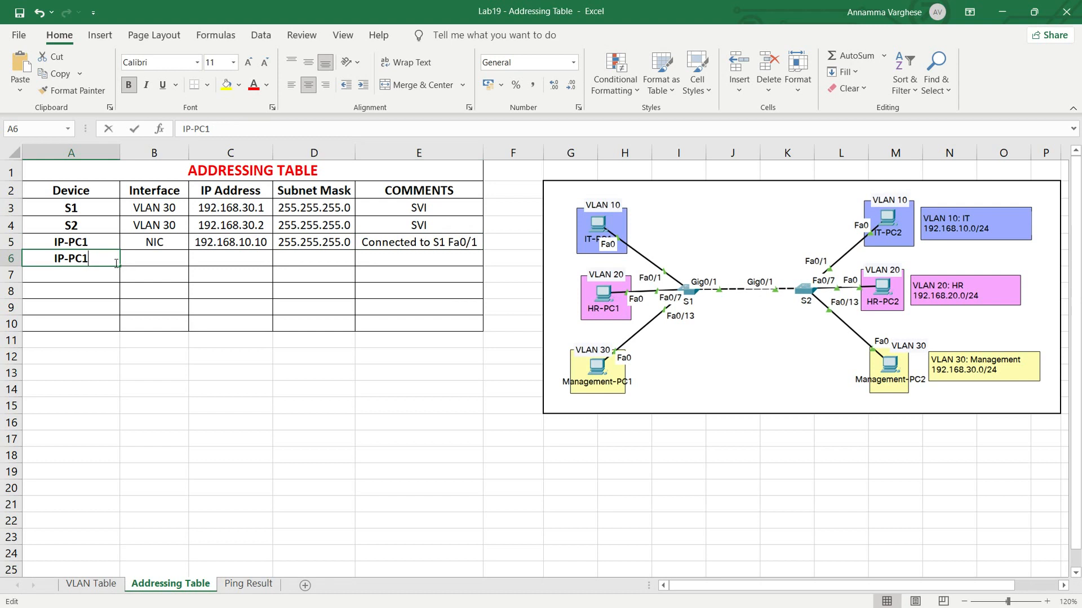
{"action": "double_click", "coordinate": [63, 242]}
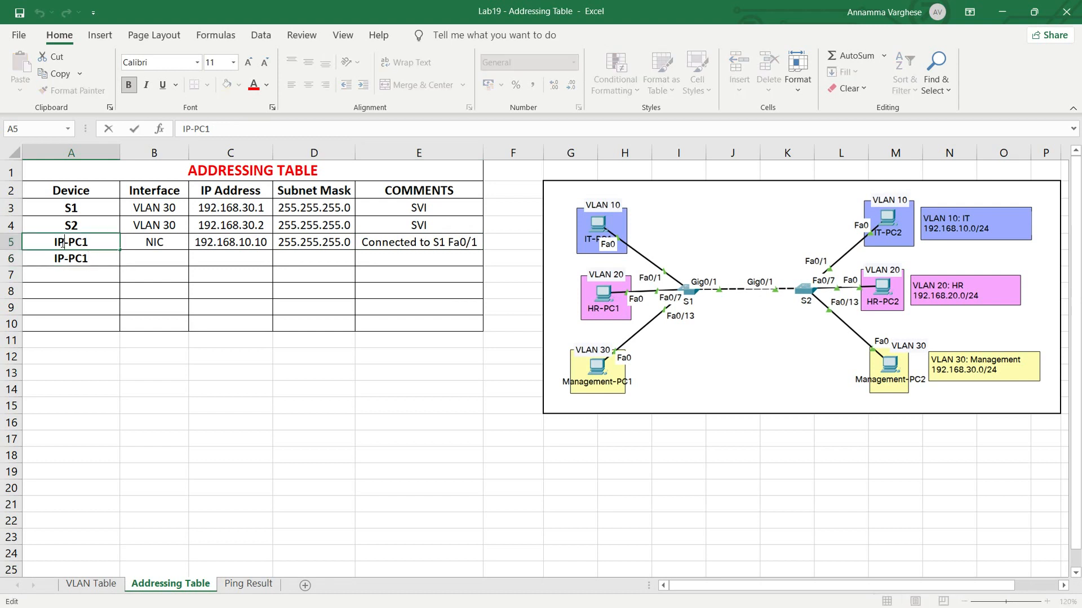
{"action": "key", "text": "BackSpace"}
{"action": "type", "text": "T"}
{"action": "double_click", "coordinate": [62, 257]}
{"action": "key", "text": "BackSpace"}
{"action": "type", "text": "T"}
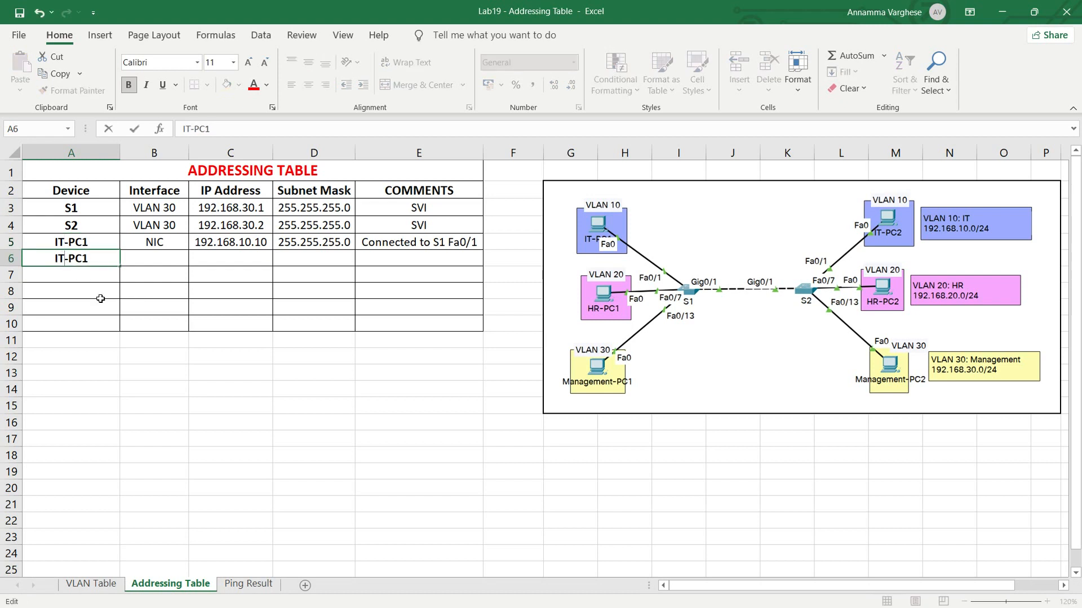
- Change the device name in A6 to IT-PC2 and enter NIC as its interface
{"action": "key", "text": "BackSpace"}
{"action": "type", "text": "2"}
{"action": "left_click", "coordinate": [147, 258]}
{"action": "type", "text": "NIC"}
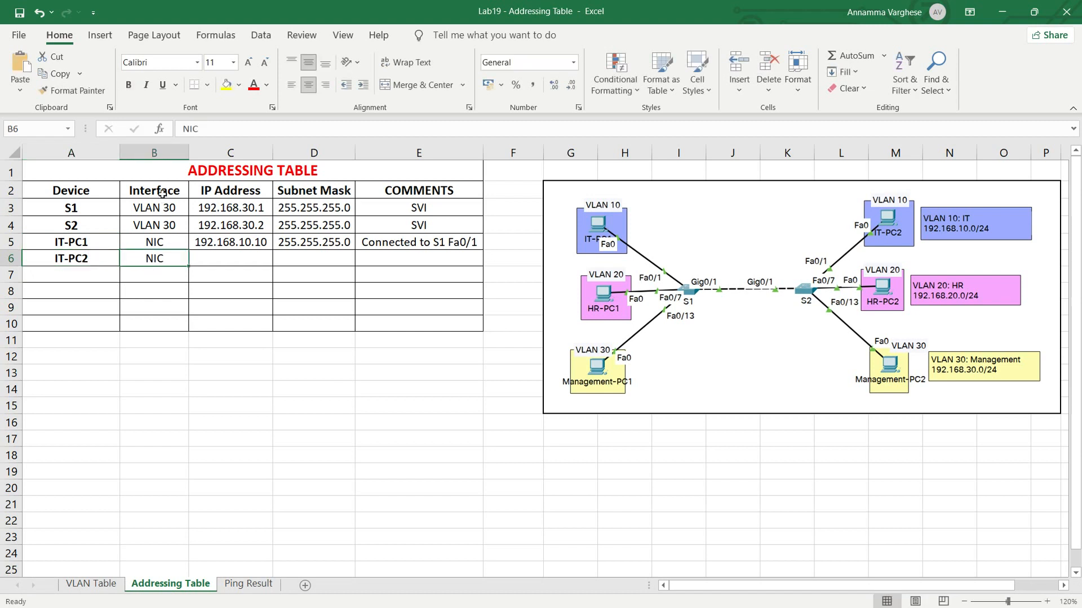
- Enter IP address 192.168.10.11 and subnet mask 255.255.255.0 for IT-PC2
{"action": "left_click", "coordinate": [211, 260]}
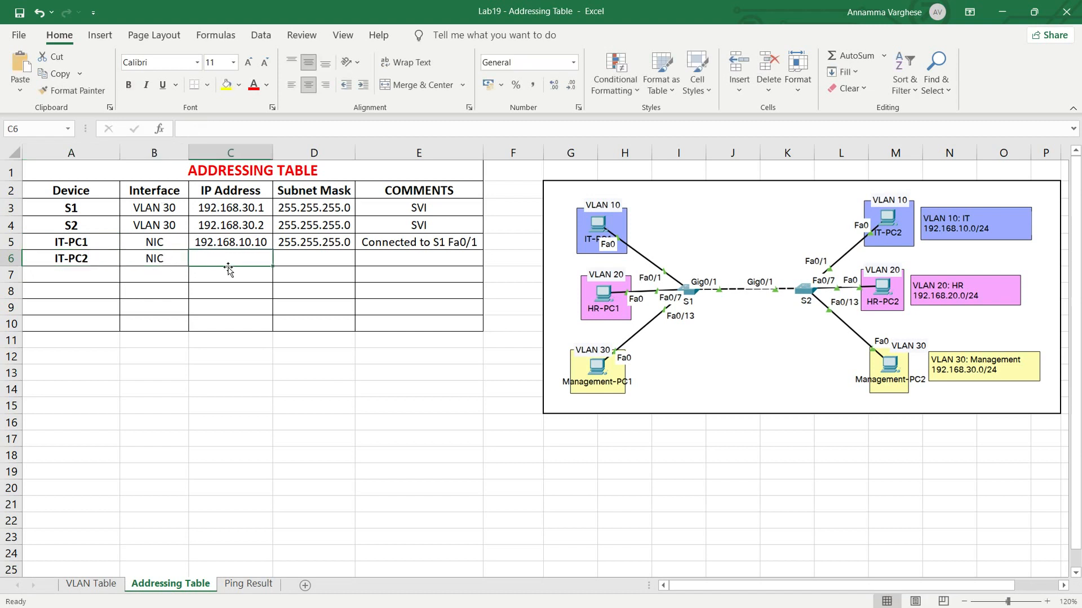
{"action": "key", "text": "ctrl+d"}
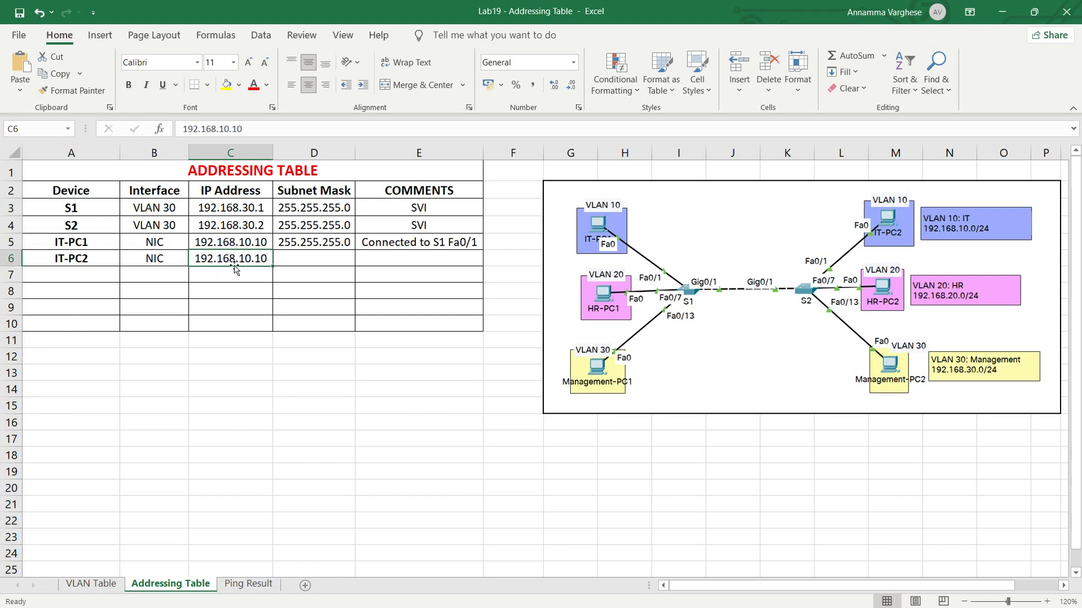
{"action": "double_click", "coordinate": [270, 259]}
{"action": "key", "text": "BackSpace"}
{"action": "type", "text": "1"}
{"action": "key", "text": "Tab"}
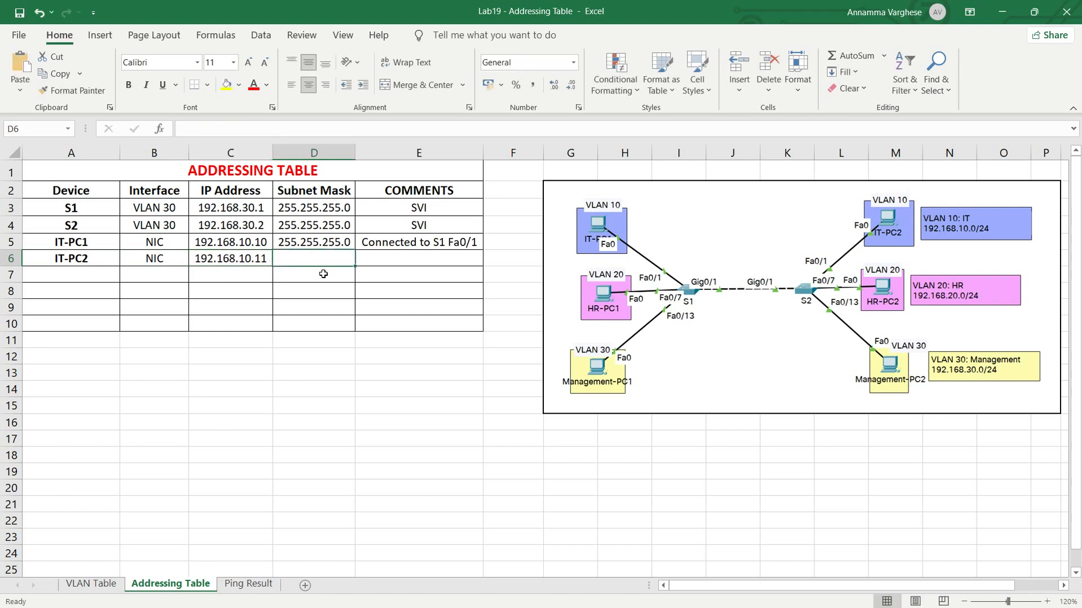
{"action": "type", "text": "2"}
{"action": "key", "text": "Tab"}
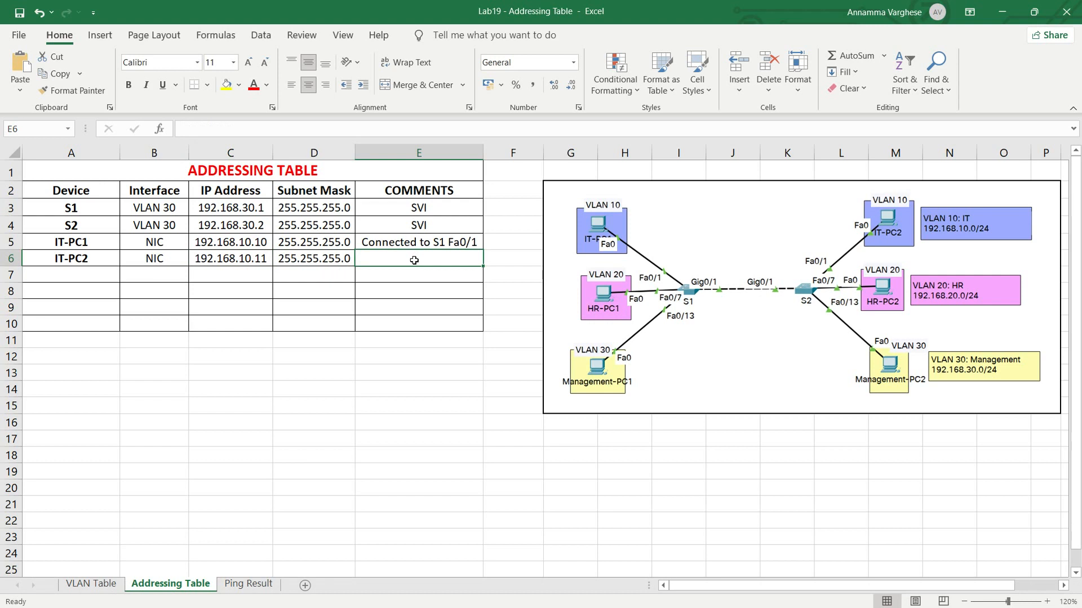
- Copy the comment from the IT-PC1 row into the IT-PC2 row and change it to "Connected to S2 Fa0/1"
{"action": "key", "text": "ctrl+d"}
{"action": "double_click", "coordinate": [445, 259]}
{"action": "key", "text": "BackSpace"}
{"action": "type", "text": "2 Fa0/1"}
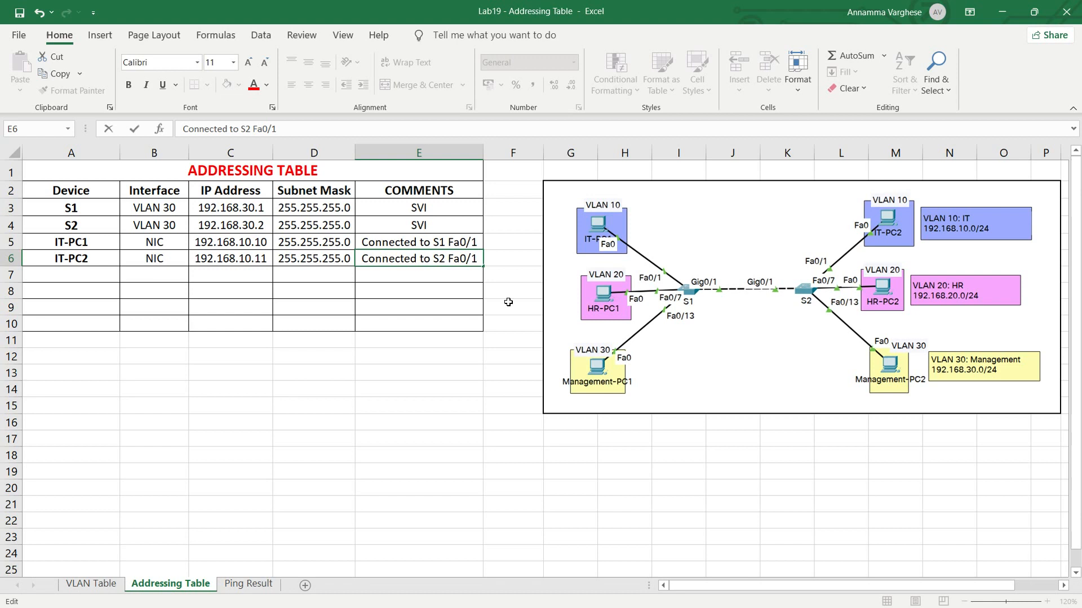
{"action": "left_click", "coordinate": [468, 292]}
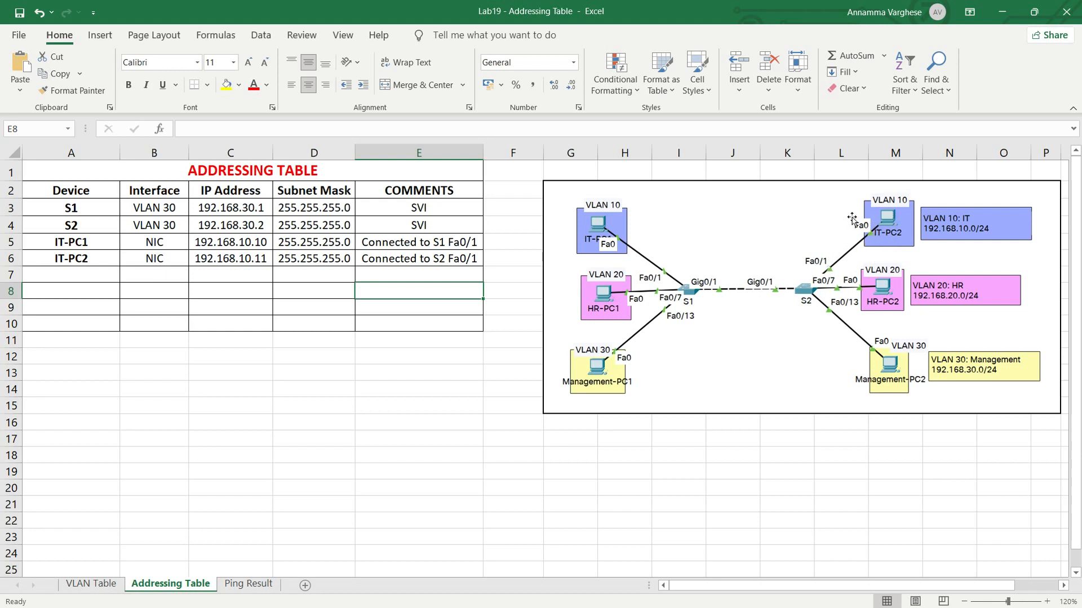
- Enter device HR-PC1, interface NIC and IP address 192.168.20.10 in row 7
{"action": "left_click", "coordinate": [95, 273]}
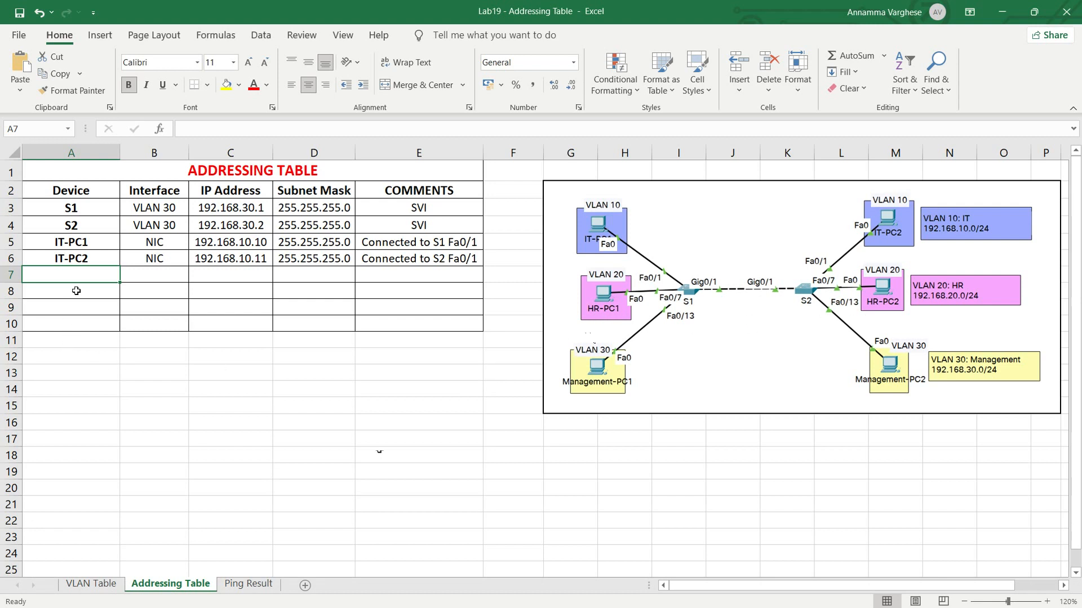
{"action": "type", "text": "HR-PC1"}
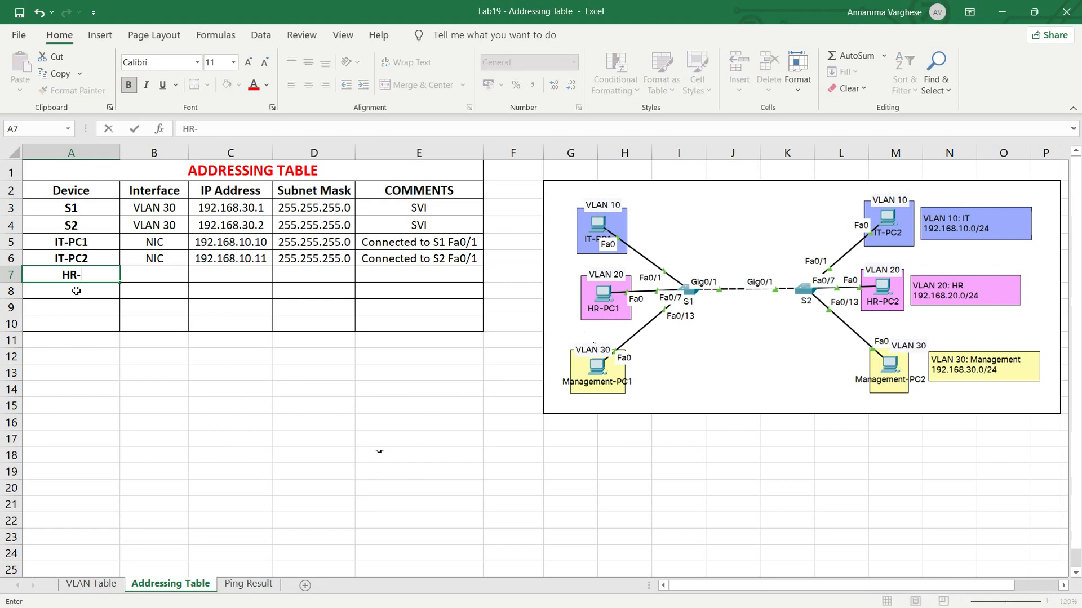
{"action": "left_click", "coordinate": [146, 271]}
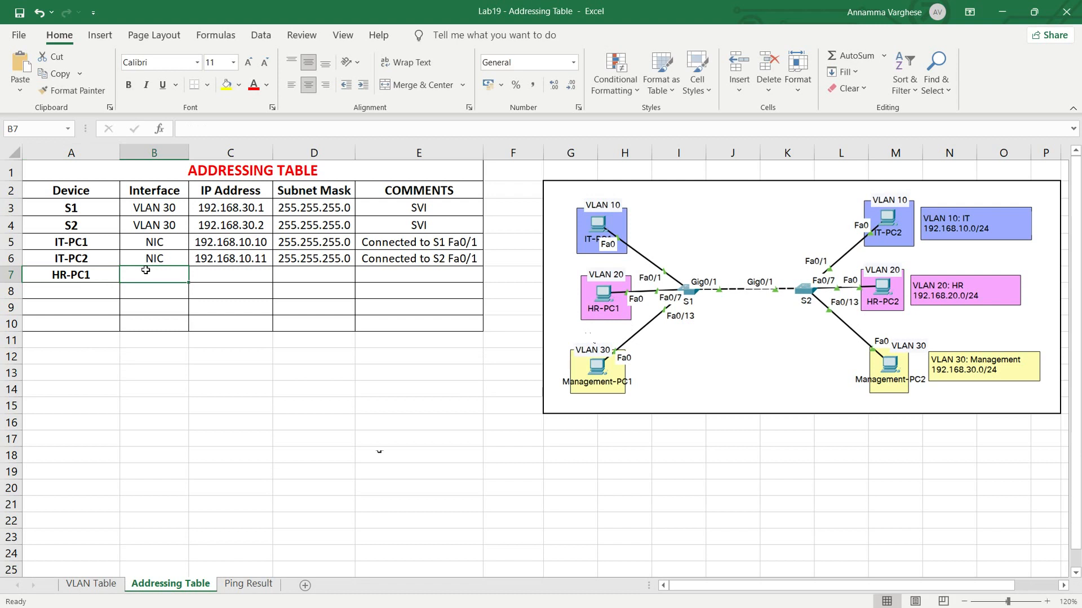
{"action": "type", "text": "NIC"}
{"action": "key", "text": "Tab"}
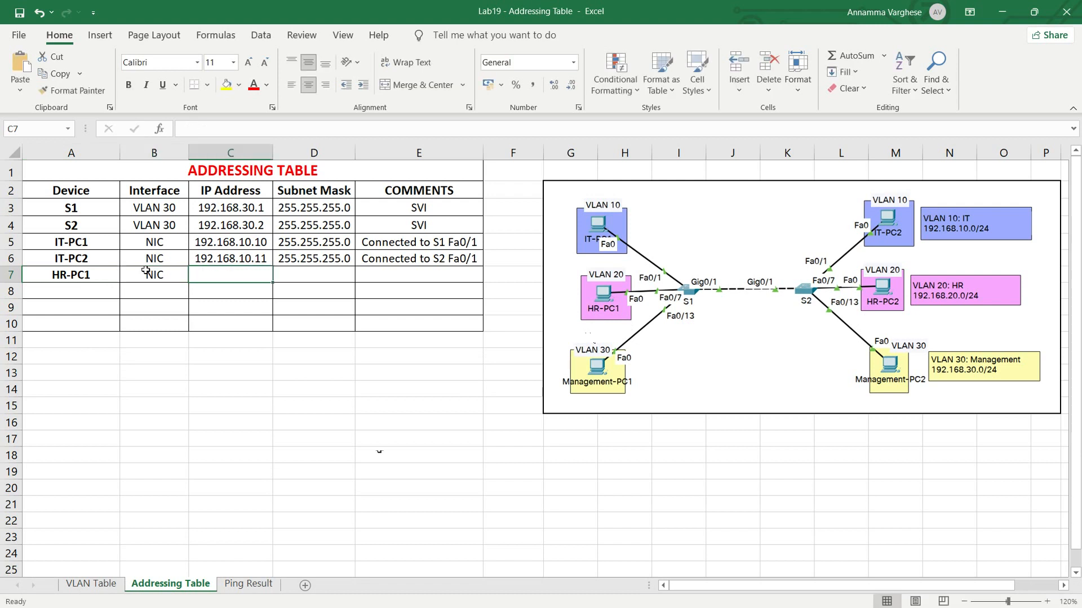
{"action": "type", "text": "192"}
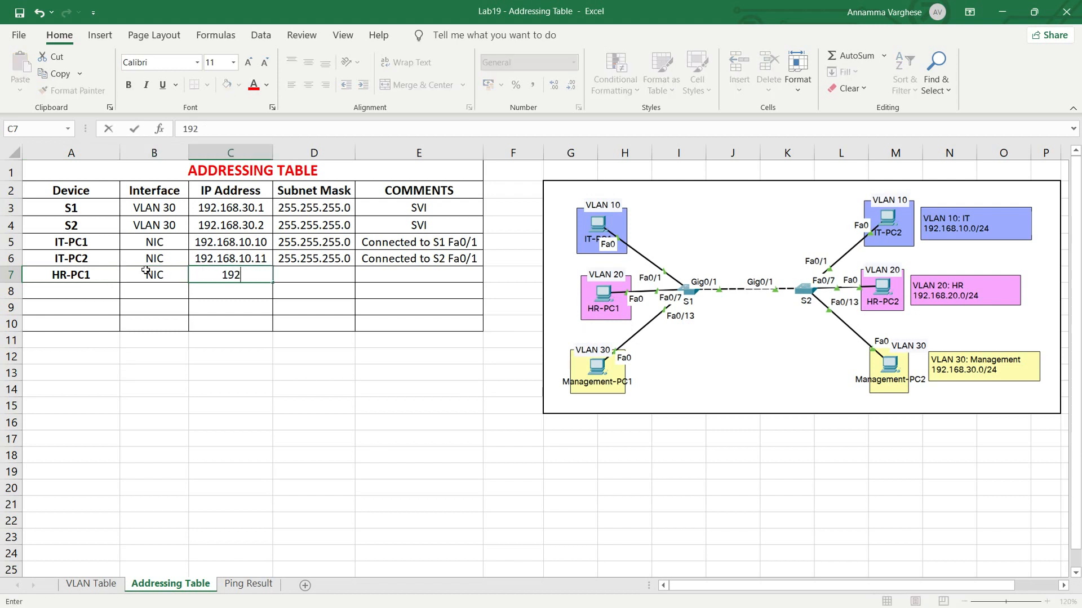
{"action": "type", "text": ".168.20.10"}
{"action": "key", "text": "Tab"}
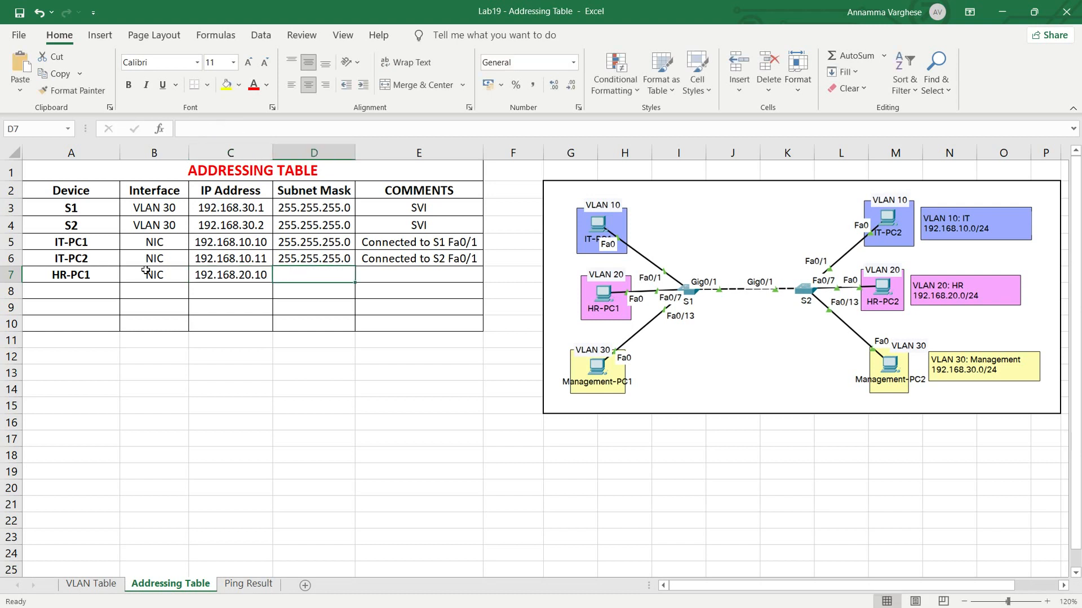
- Fill in subnet mask 255.255.255.0 for HR-PC1 and adapt IT-PC1's comment for it as "Connected to S1 Fa0/7"
{"action": "key", "text": "ctrl+d"}
{"action": "left_click", "coordinate": [406, 277]}
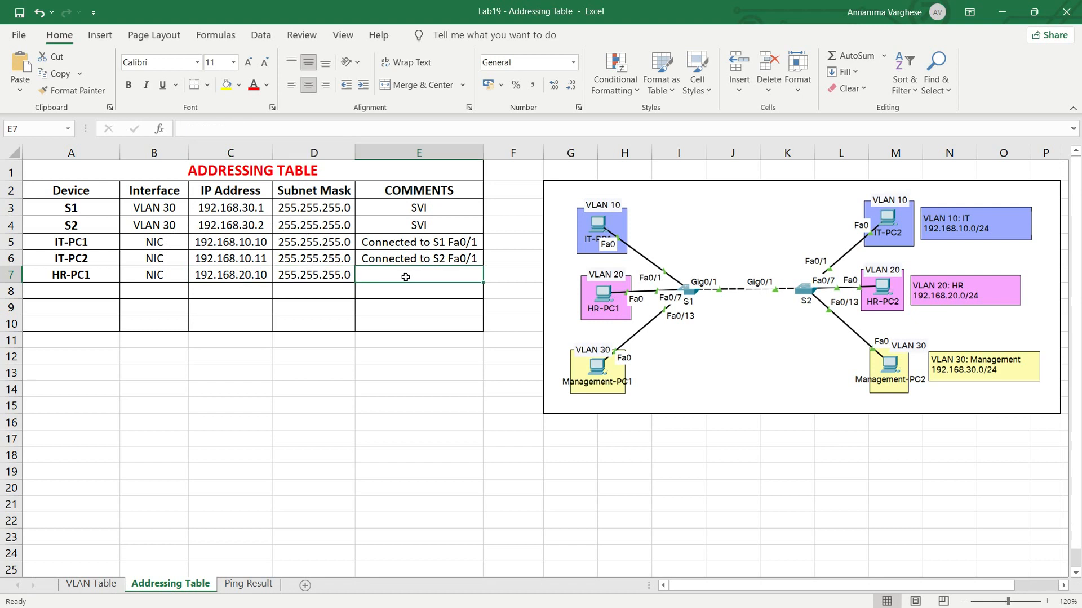
{"action": "left_click", "coordinate": [424, 246]}
{"action": "key", "text": "ctrl+c"}
{"action": "left_click", "coordinate": [432, 278]}
{"action": "key", "text": "ctrl+v"}
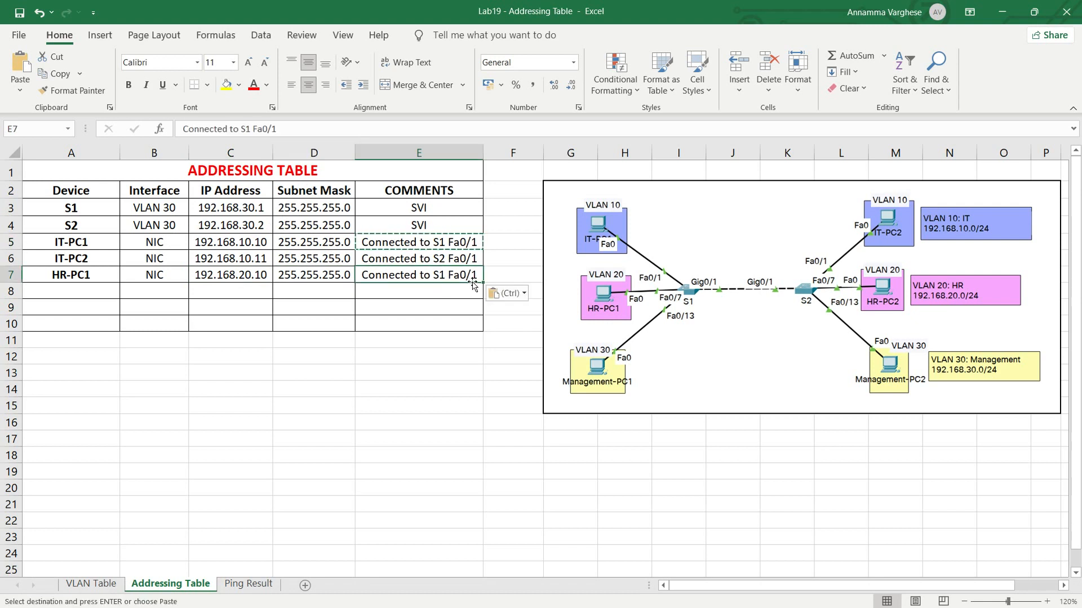
{"action": "key", "text": "F2"}
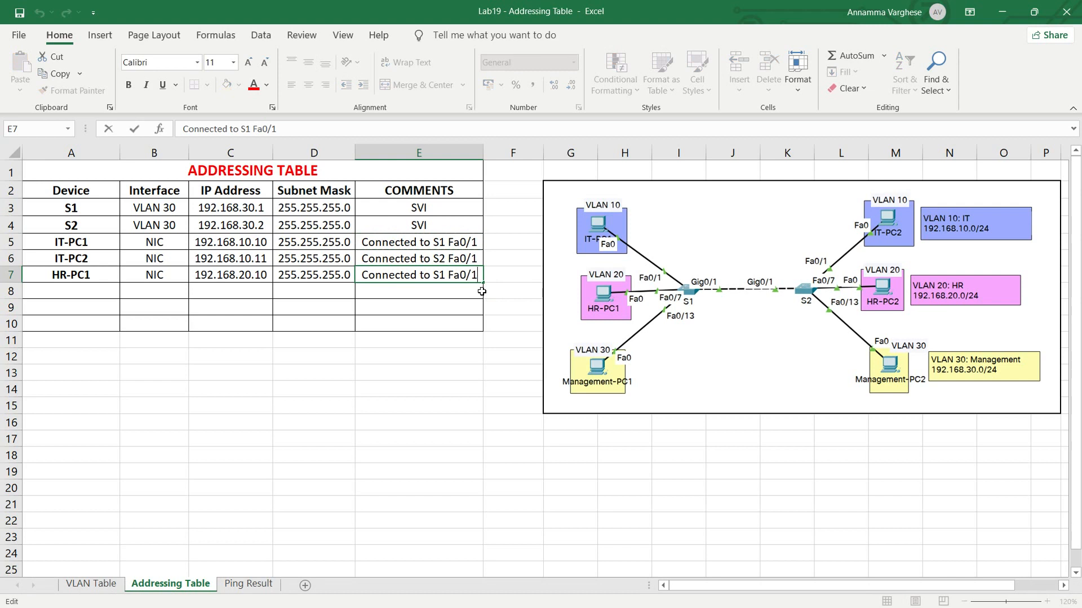
{"action": "key", "text": "BackSpace"}
{"action": "type", "text": "7"}
{"action": "key", "text": "Return"}
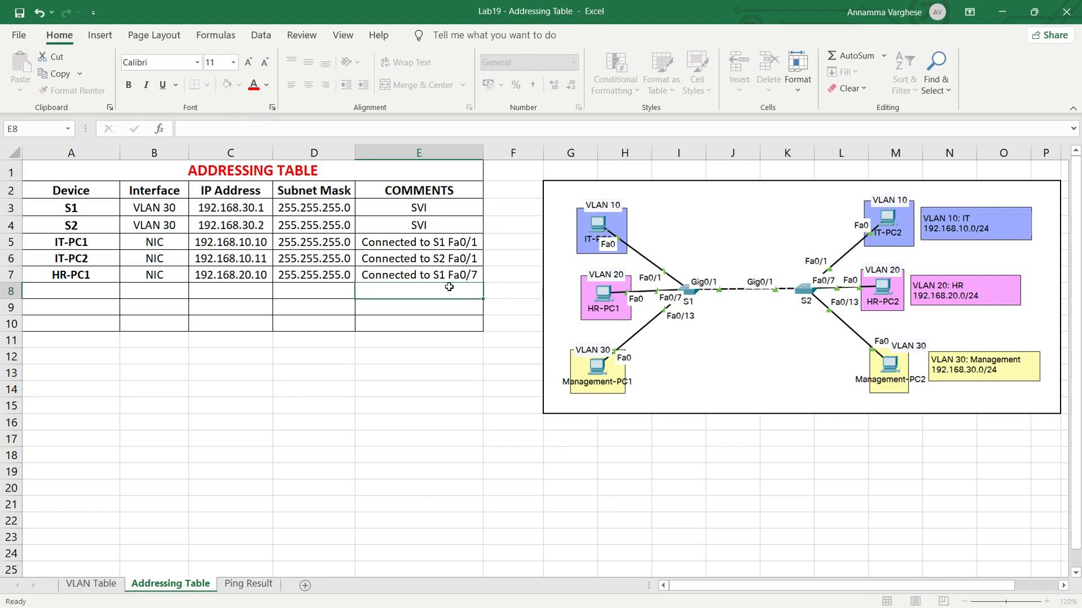
- Enter device HR-PC2 with interface NIC in row 8, based on the HR-PC1 row
{"action": "left_click", "coordinate": [66, 286]}
{"action": "key", "text": "ctrl+d"}
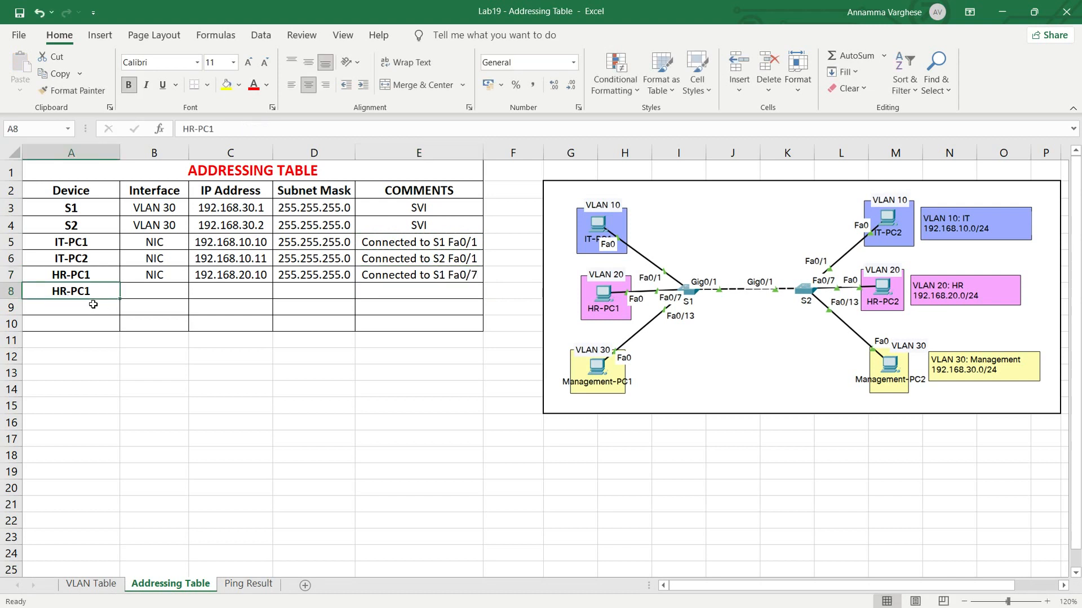
{"action": "double_click", "coordinate": [100, 293]}
{"action": "key", "text": "BackSpace"}
{"action": "type", "text": "2"}
{"action": "left_click", "coordinate": [145, 290]}
{"action": "key", "text": "ctrl+d"}
- Enter IP address 192.168.20.11 and subnet mask 255.255.255.0 for HR-PC2
{"action": "left_click", "coordinate": [212, 290]}
{"action": "key", "text": "ctrl+d"}
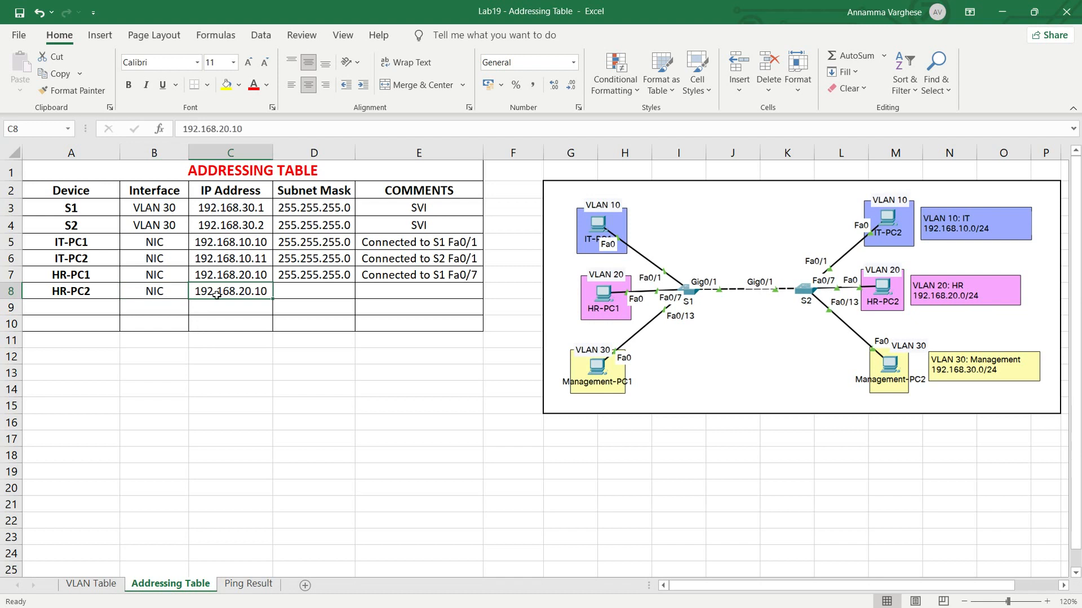
{"action": "key", "text": "F2"}
{"action": "key", "text": "BackSpace"}
{"action": "type", "text": "1"}
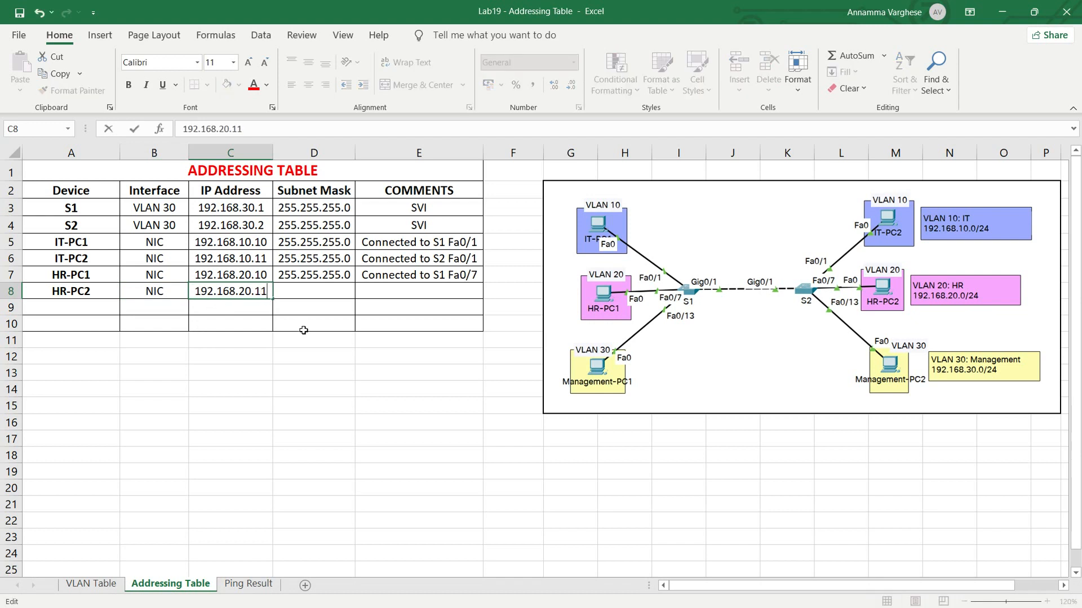
{"action": "left_click", "coordinate": [307, 289]}
{"action": "key", "text": "ctrl+d"}
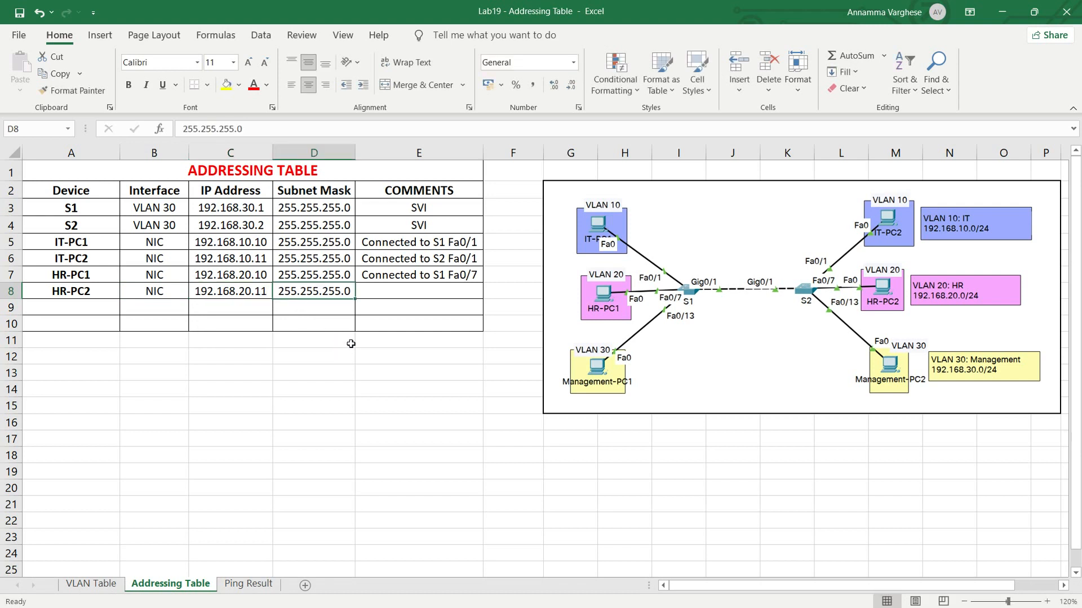
- Copy HR-PC1's comment down to the HR-PC2 row and change it to "Connected to S2 Fa0/7"
{"action": "left_click", "coordinate": [378, 292]}
{"action": "key", "text": "ctrl+d"}
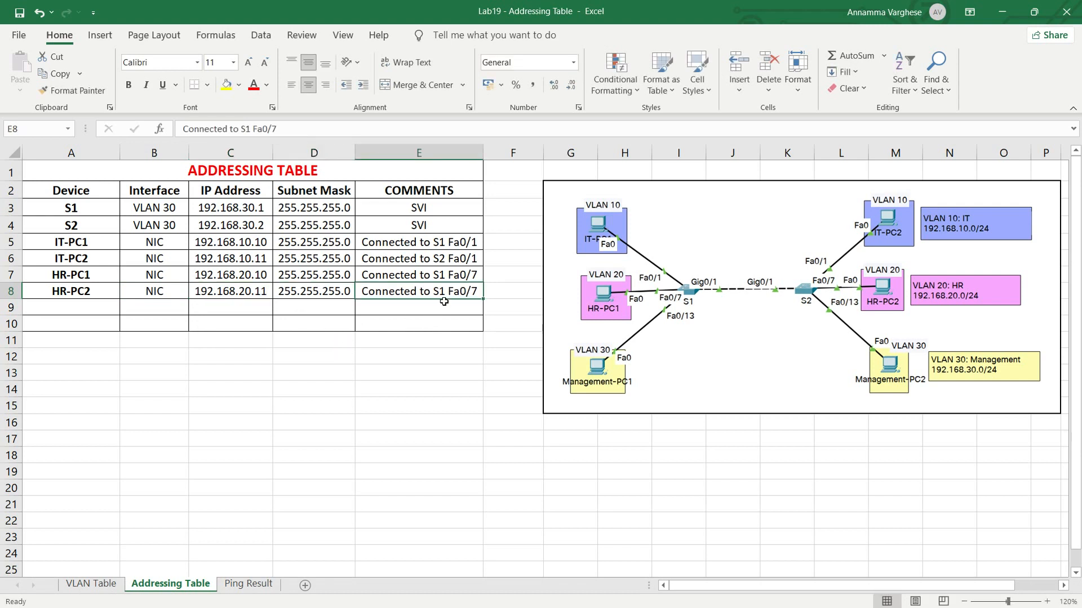
{"action": "double_click", "coordinate": [445, 292]}
{"action": "key", "text": "BackSpace"}
{"action": "type", "text": "2"}
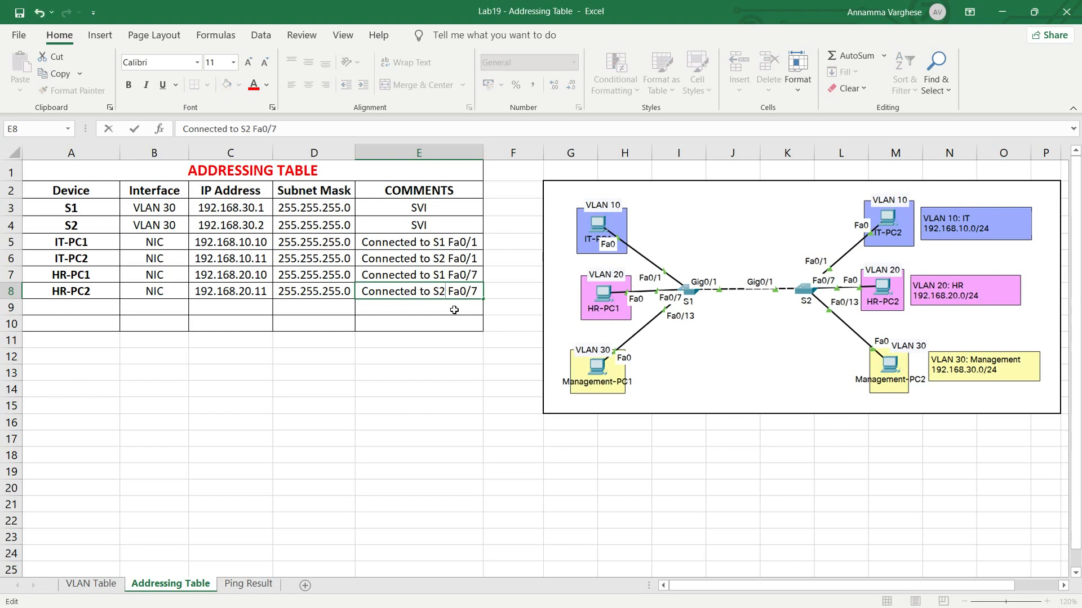
- Enter device Management-PC1 with interface NIC in row 9
{"action": "left_click", "coordinate": [93, 311]}
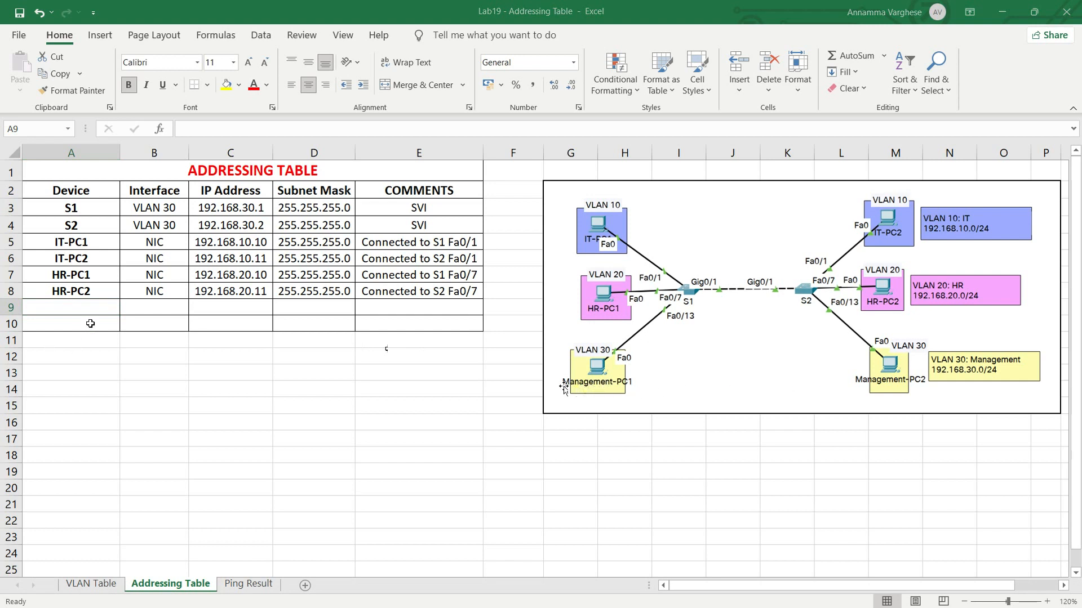
{"action": "type", "text": "Manag"}
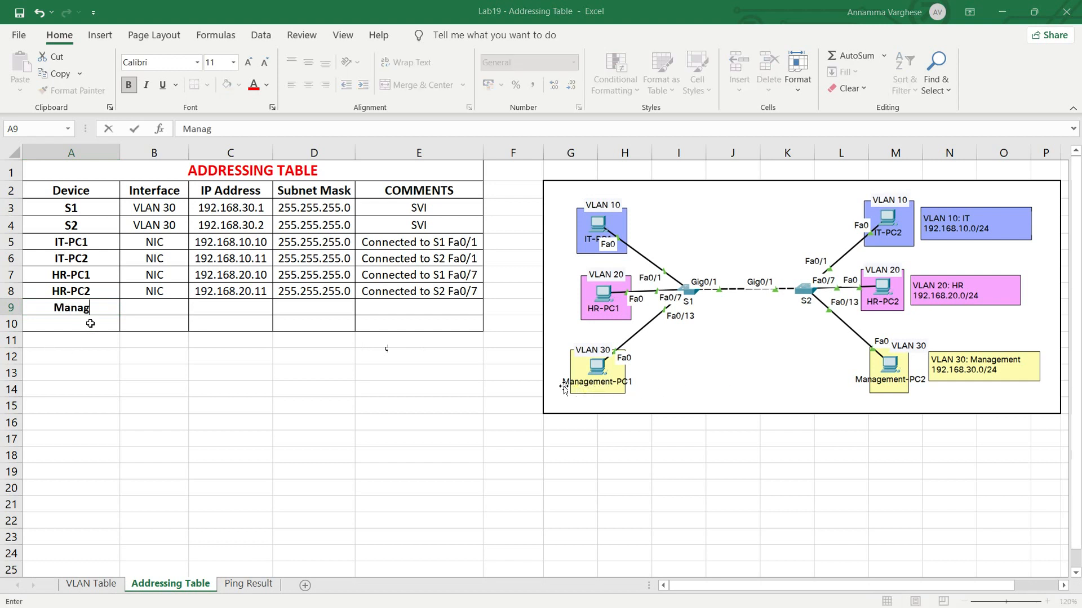
{"action": "type", "text": "ement-"}
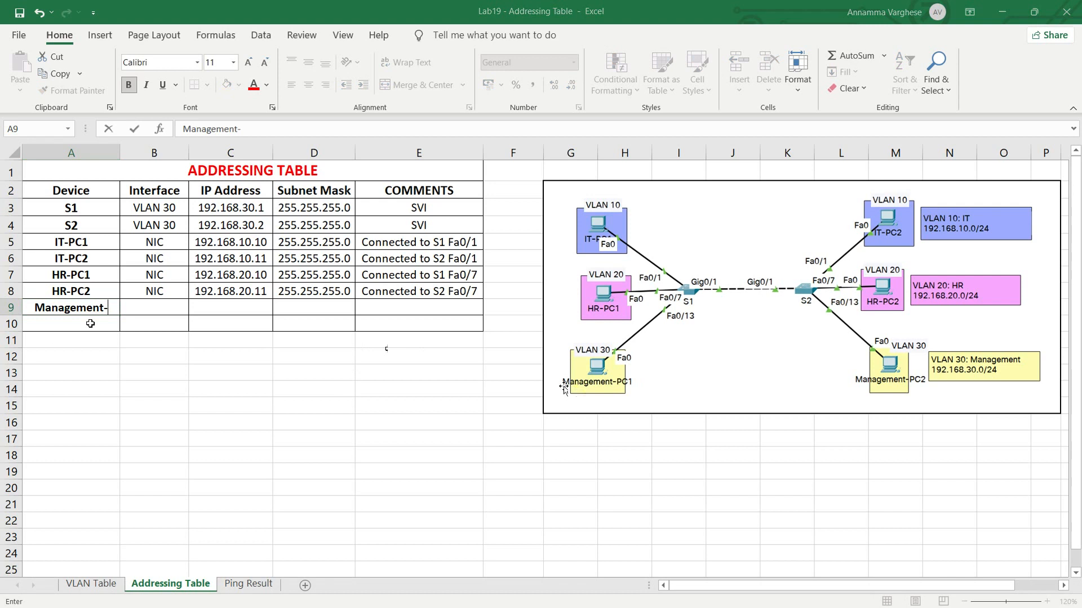
{"action": "type", "text": "PC1"}
{"action": "left_click", "coordinate": [154, 309]}
{"action": "type", "text": "NIC"}
- Enter IP address 192.168.30.10 and subnet mask 255.255.255.0 for Management-PC1
{"action": "left_click", "coordinate": [216, 308]}
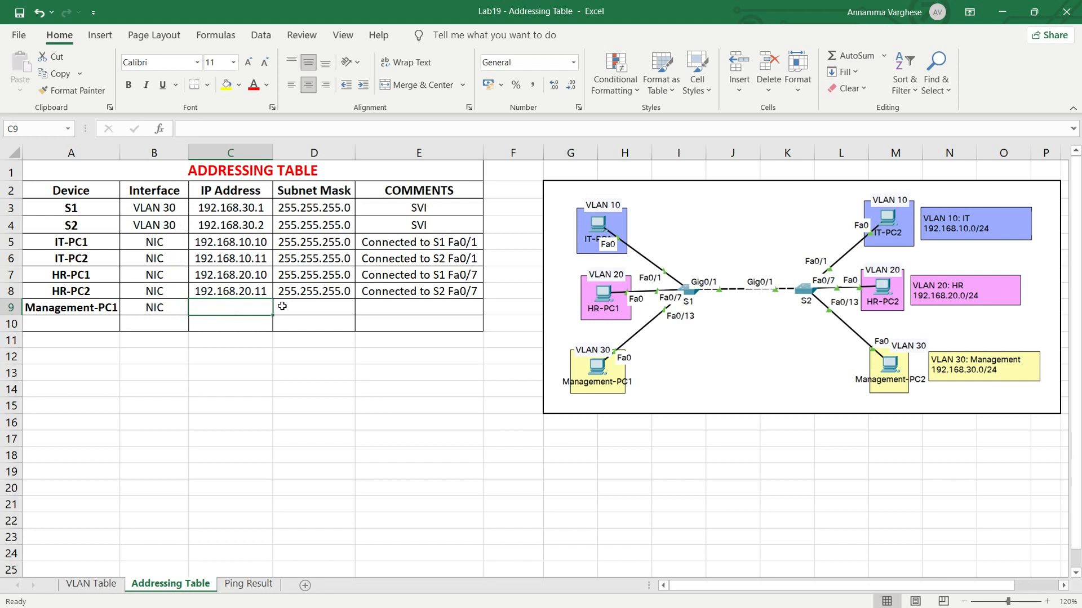
{"action": "type", "text": "192.168."}
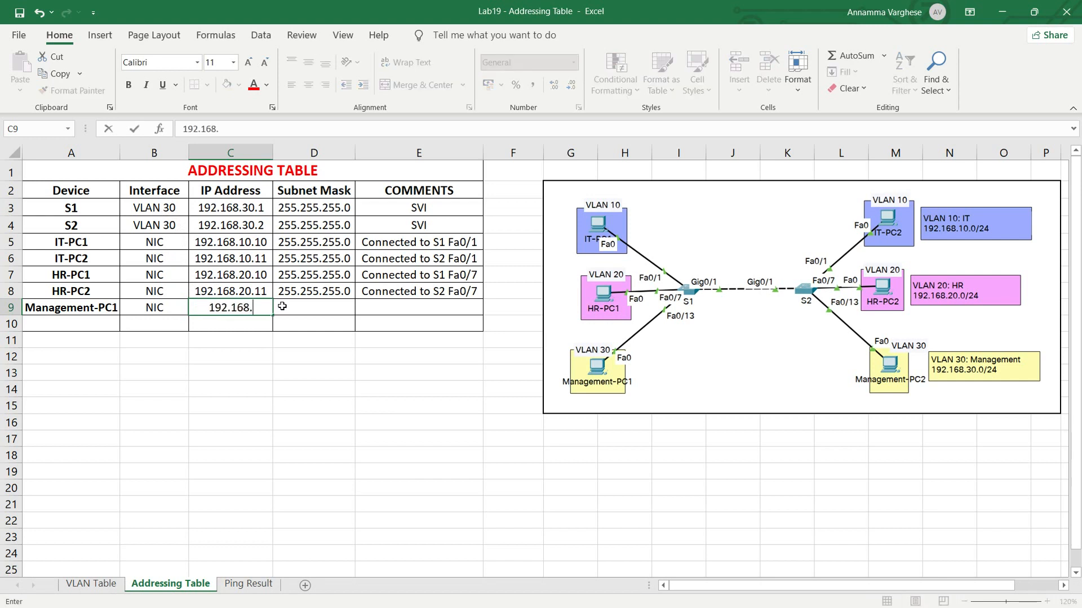
{"action": "type", "text": "30.10"}
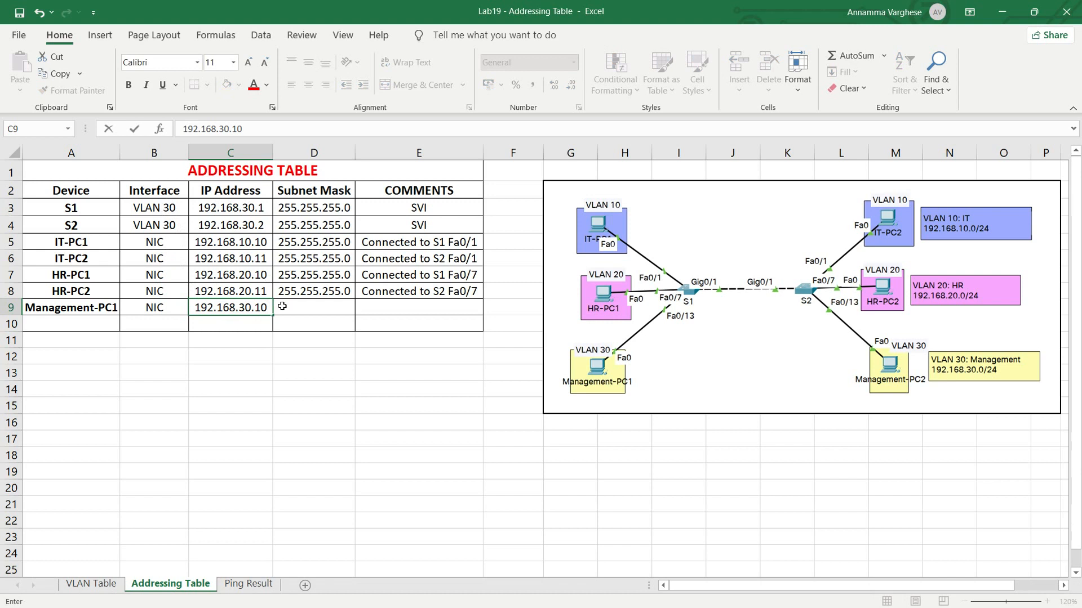
{"action": "left_click", "coordinate": [338, 308]}
{"action": "key", "text": "ctrl+v"}
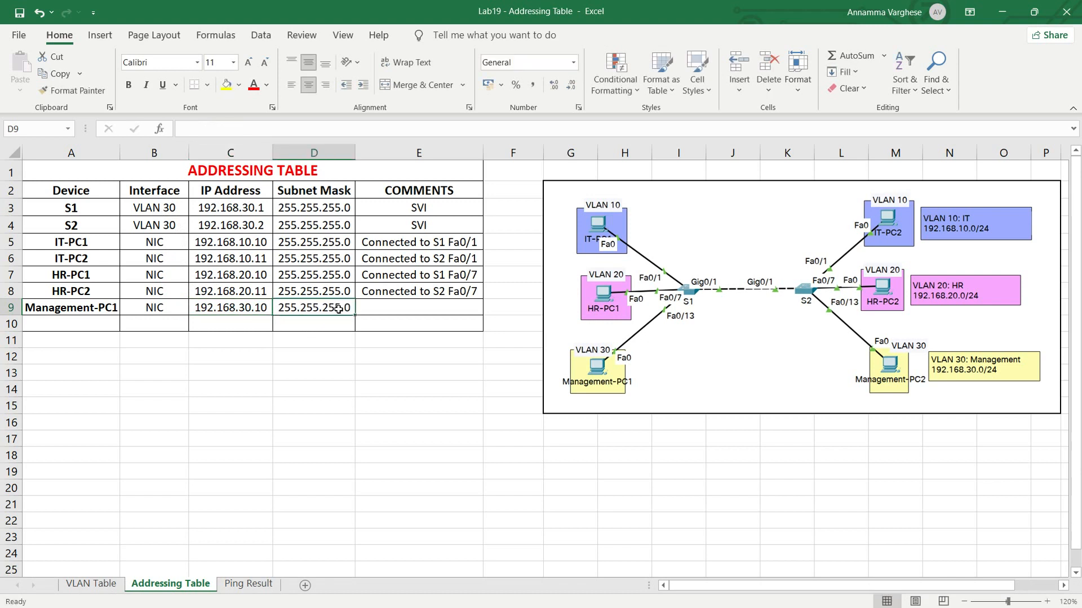
- Copy HR-PC1's comment into the Management-PC1 row and change it to "Connected to S1 Fa0/13"
{"action": "left_click", "coordinate": [383, 311]}
{"action": "left_click", "coordinate": [419, 277]}
{"action": "key", "text": "ctrl+c"}
{"action": "left_click", "coordinate": [422, 307]}
{"action": "key", "text": "ctrl+v"}
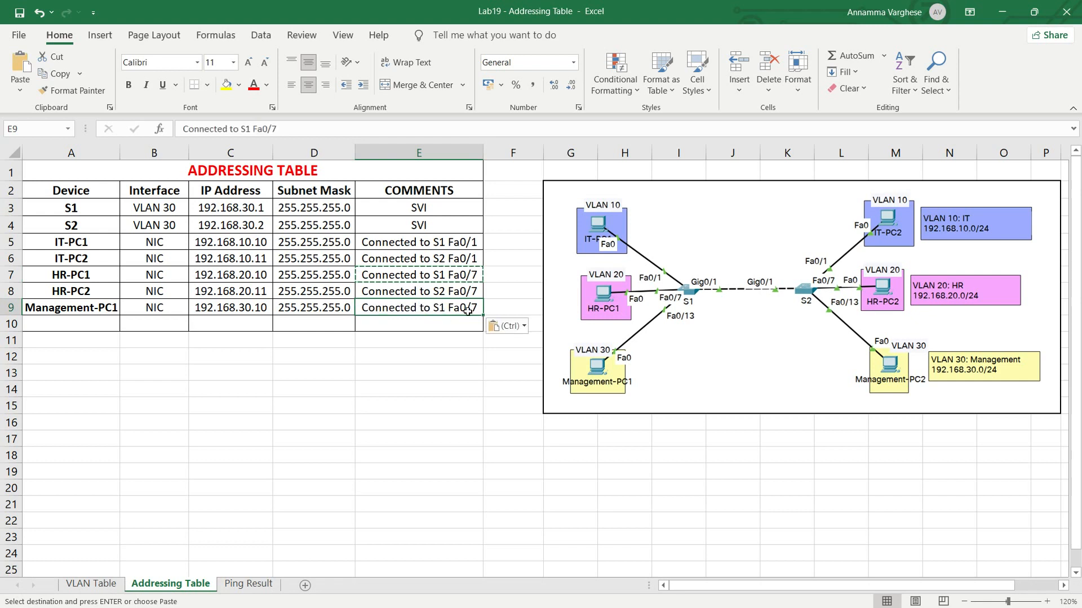
{"action": "double_click", "coordinate": [467, 308]}
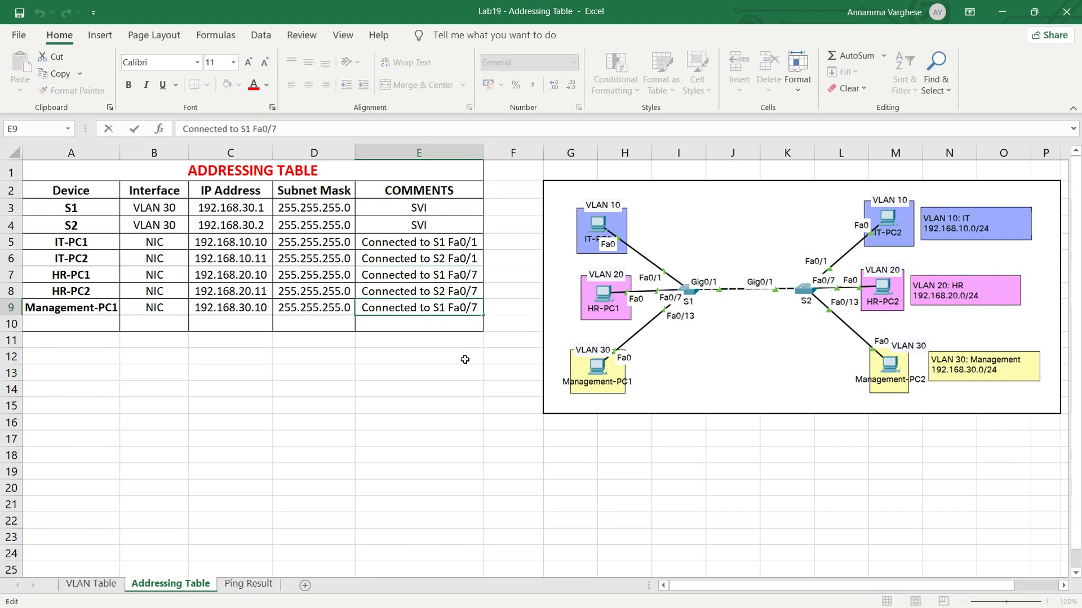
{"action": "key", "text": "BackSpace"}
{"action": "type", "text": "13"}
- Enter device Management-PC2 with interface NIC in row 10, based on the Management-PC1 row
{"action": "left_click", "coordinate": [63, 324]}
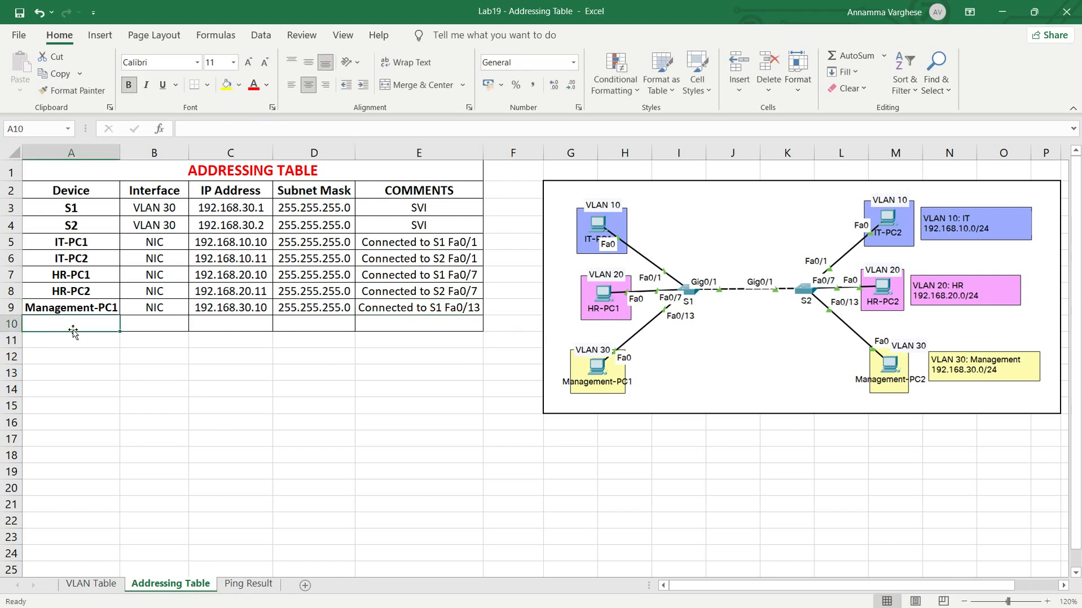
{"action": "key", "text": "ctrl+d"}
{"action": "double_click", "coordinate": [117, 325]}
{"action": "key", "text": "BackSpace"}
{"action": "type", "text": "2"}
{"action": "left_click", "coordinate": [132, 327]}
{"action": "key", "text": "ctrl+d"}
- Enter IP address 192.168.30.11 and subnet mask 255.255.255.0 for Management-PC2
{"action": "left_click", "coordinate": [220, 334]}
{"action": "key", "text": "ctrl+d"}
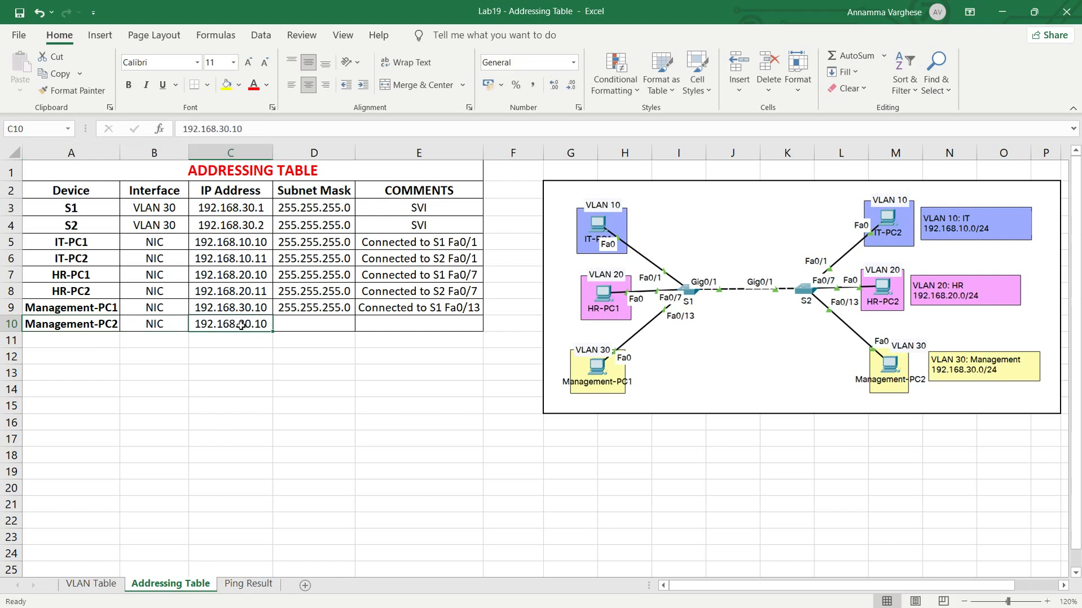
{"action": "double_click", "coordinate": [264, 326]}
{"action": "key", "text": "BackSpace"}
{"action": "type", "text": "1"}
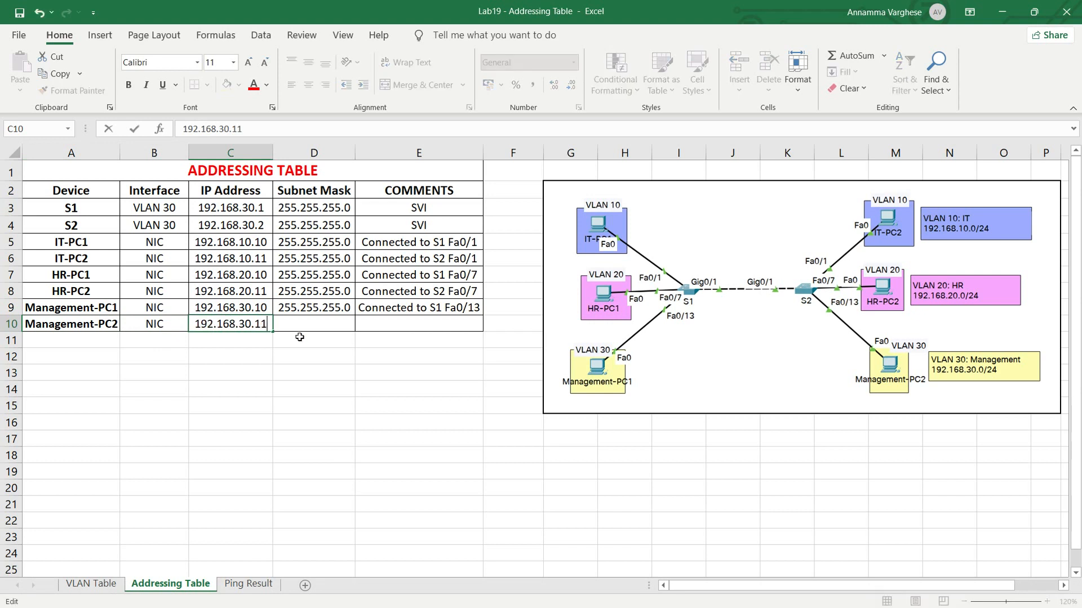
{"action": "key", "text": "Tab"}
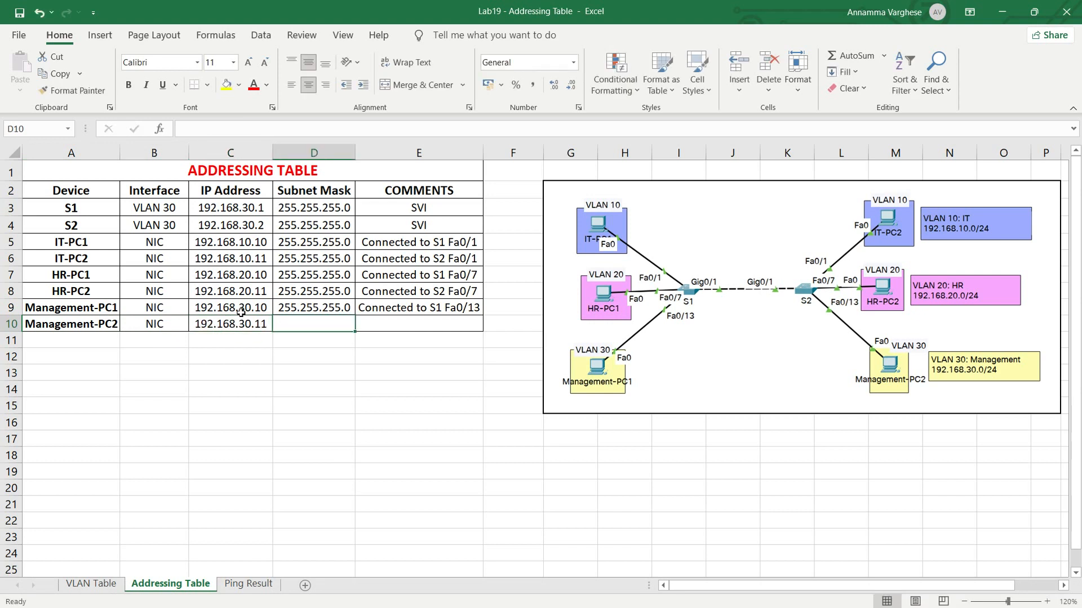
{"action": "left_click_drag", "start_coordinate": [220, 309], "coordinate": [224, 323]}
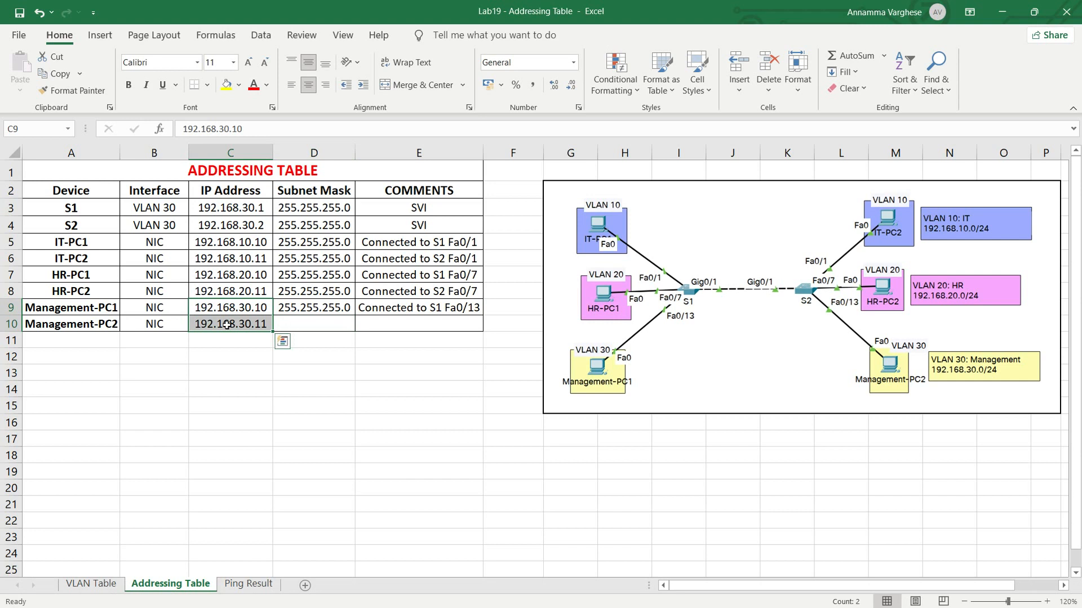
{"action": "left_click_drag", "start_coordinate": [76, 308], "coordinate": [78, 324]}
{"action": "left_click_drag", "start_coordinate": [82, 276], "coordinate": [208, 290]}
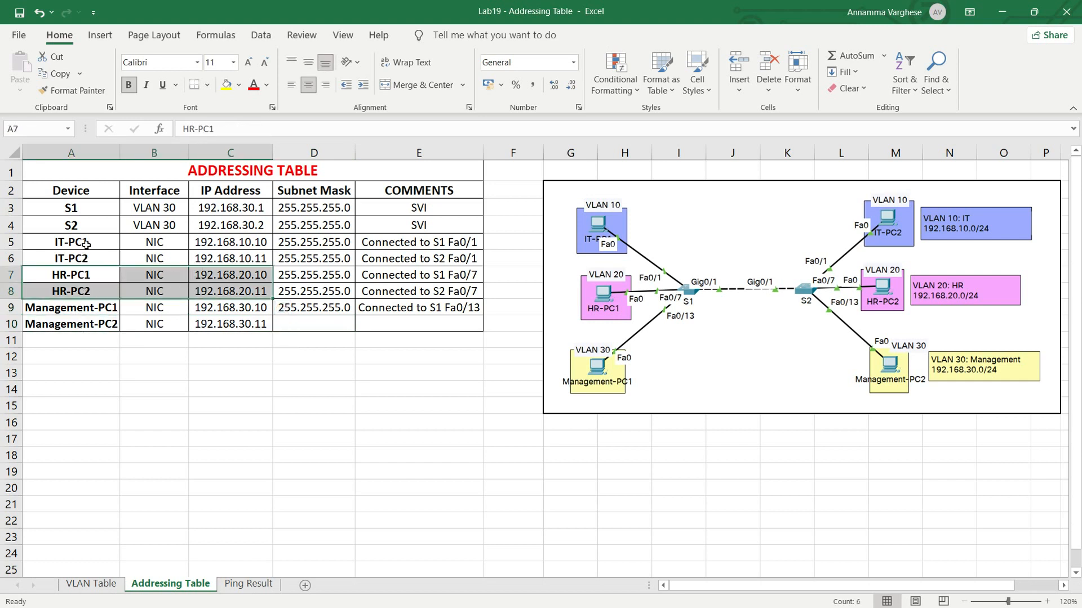
{"action": "left_click_drag", "start_coordinate": [88, 244], "coordinate": [235, 258]}
{"action": "left_click", "coordinate": [319, 323]}
{"action": "key", "text": "ctrl+d"}
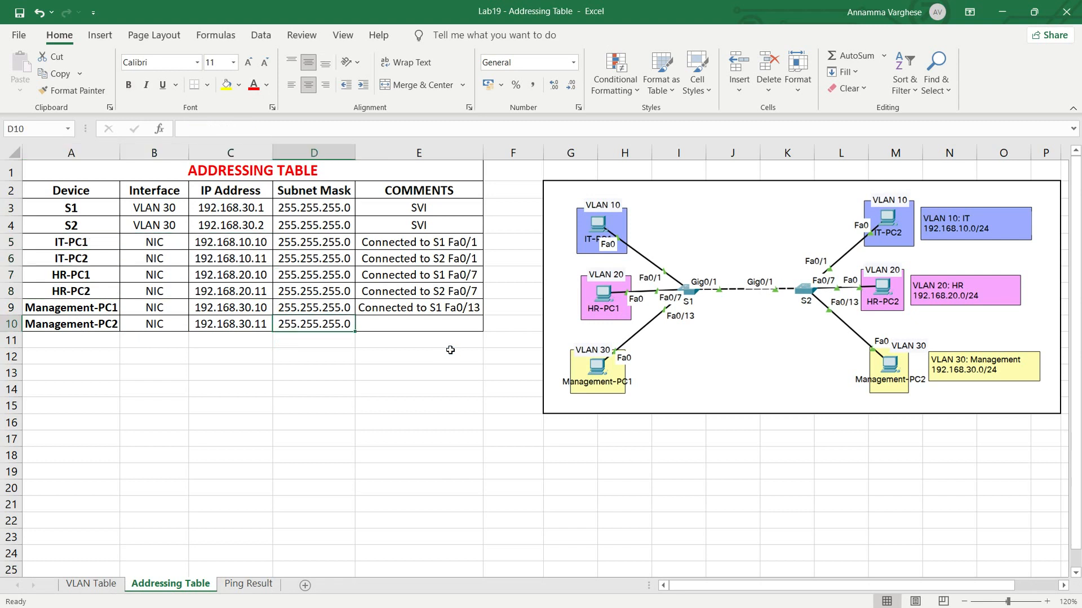
- Copy Management-PC1's comment down to the Management-PC2 row and change it to "Connected to S2 Fa0/13"
{"action": "left_click", "coordinate": [442, 327]}
{"action": "left_click", "coordinate": [443, 293]}
{"action": "key", "text": "ctrl+c"}
{"action": "left_click", "coordinate": [432, 323]}
{"action": "key", "text": "ctrl+d"}
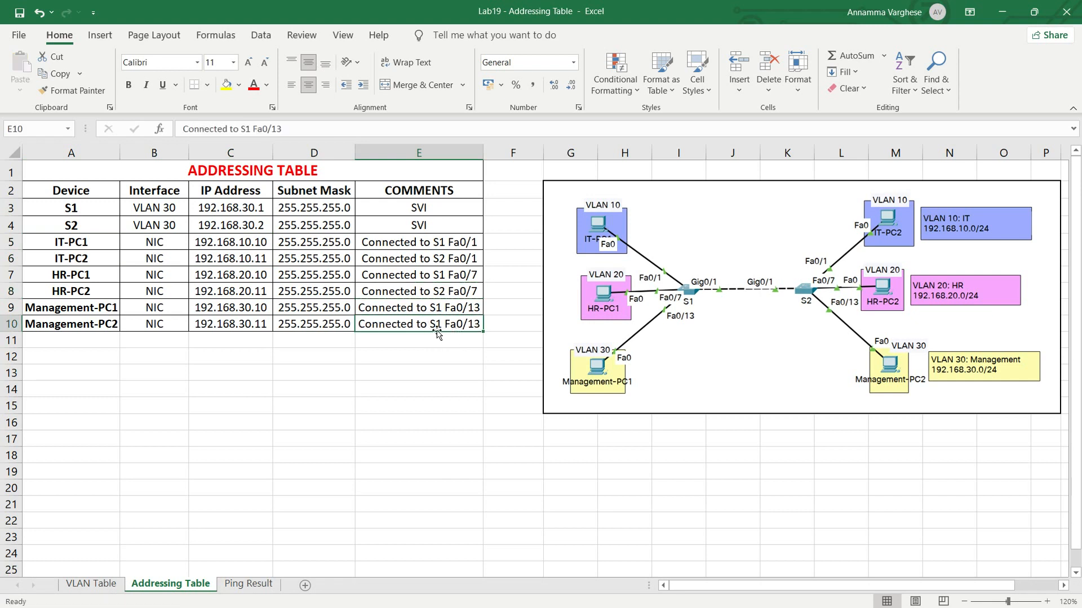
{"action": "double_click", "coordinate": [442, 326]}
{"action": "key", "text": "BackSpace"}
{"action": "type", "text": "2"}
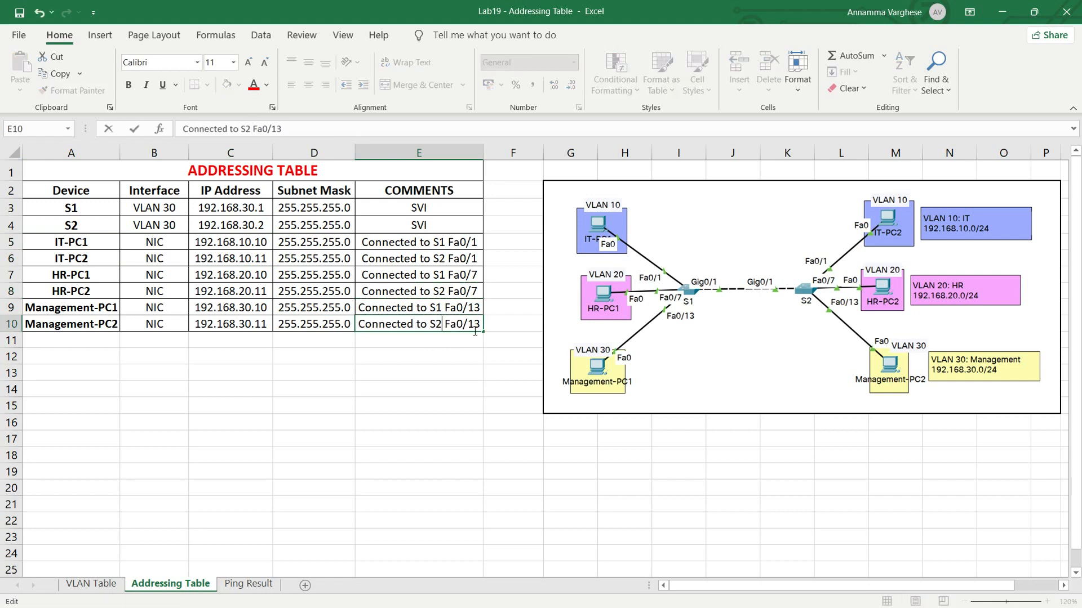
{"action": "key", "text": "Return"}
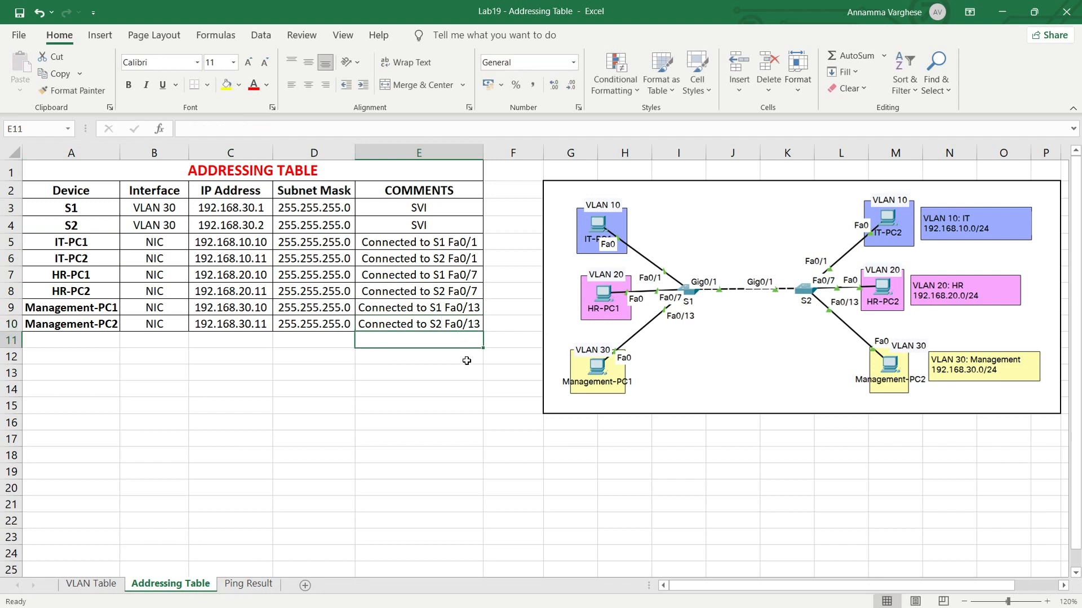
- Review the VLAN Table sheet and return to the Addressing Table sheet
{"action": "left_click", "coordinate": [322, 175]}
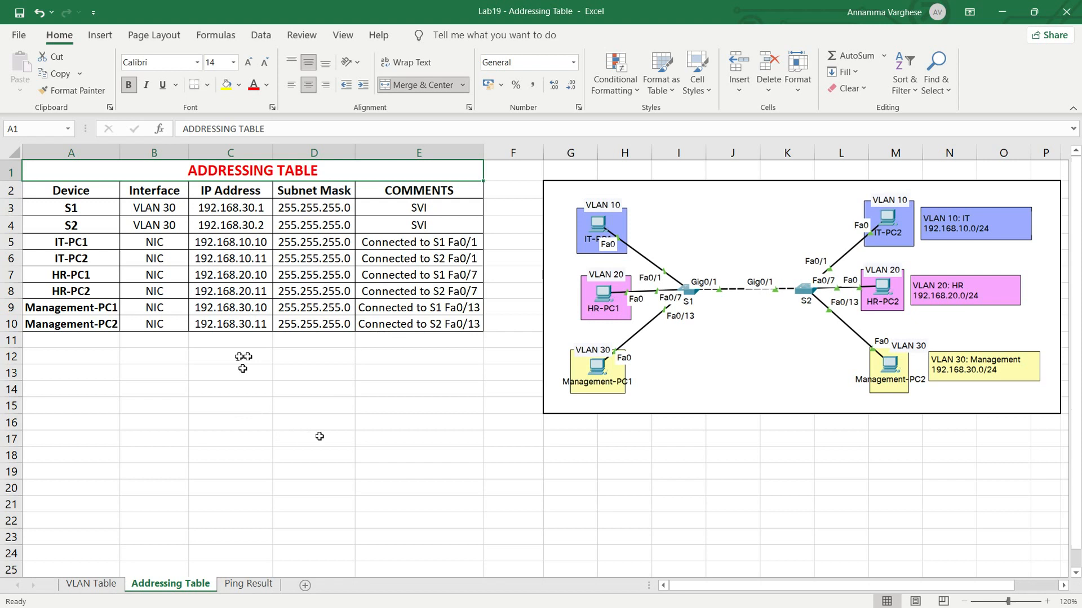
{"action": "left_click", "coordinate": [92, 584]}
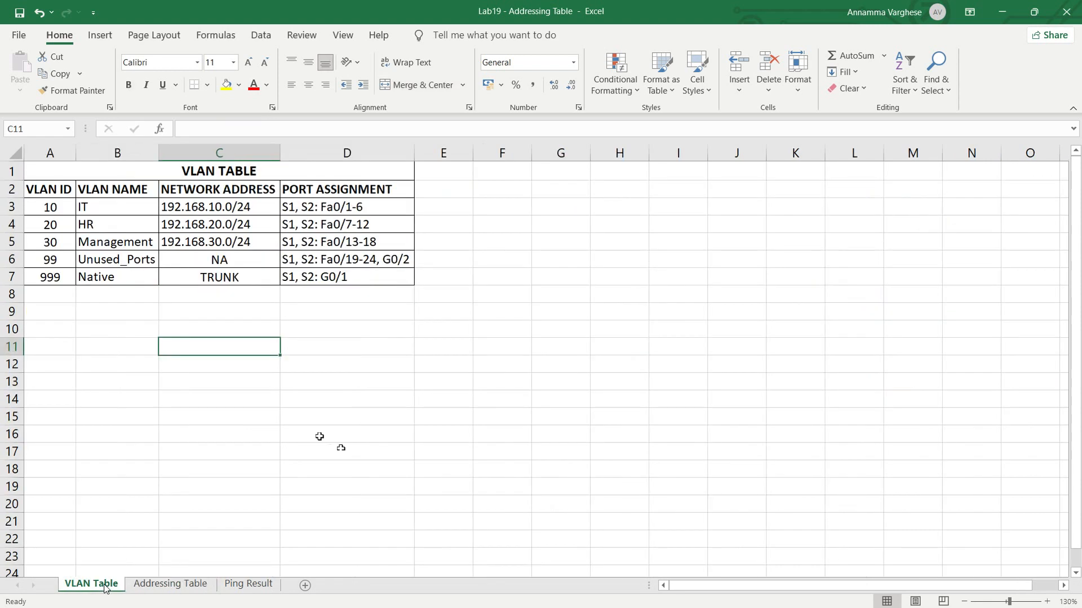
{"action": "left_click", "coordinate": [201, 170]}
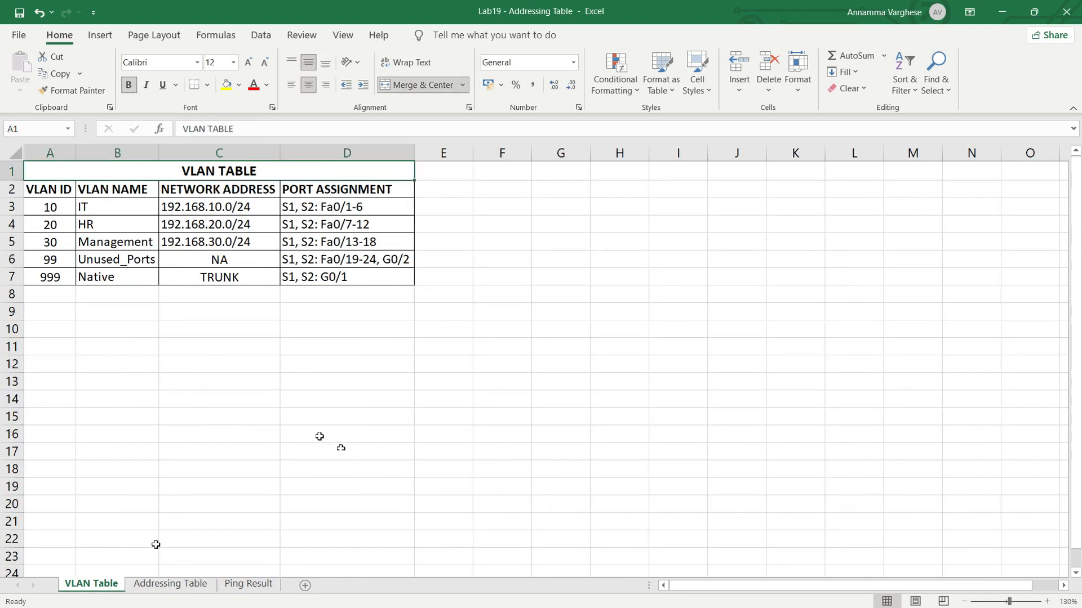
{"action": "left_click", "coordinate": [157, 586]}
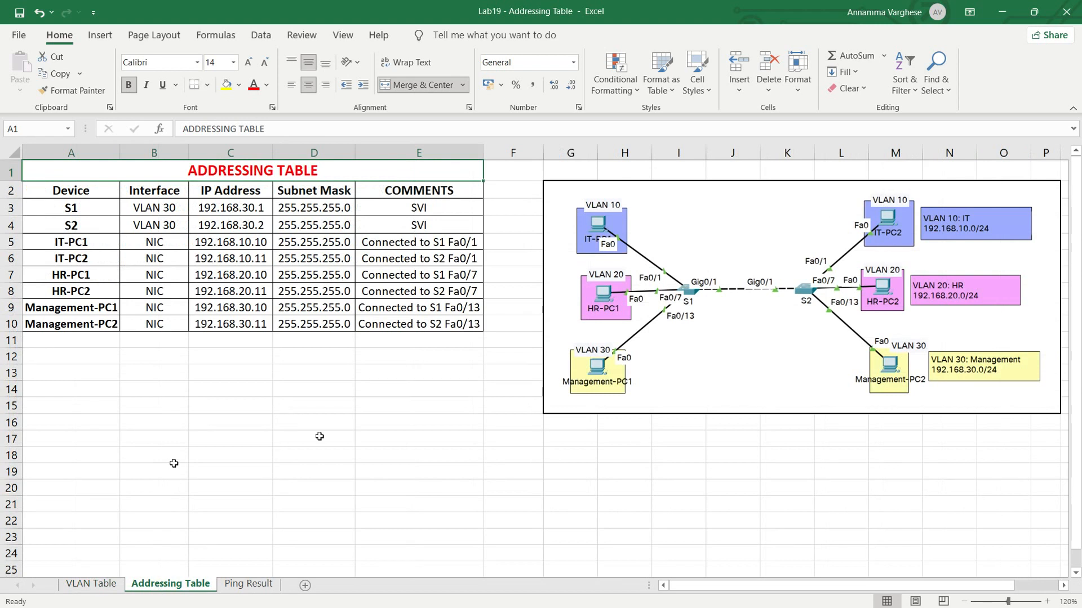
- Switch to Packet Tracer and open the command-line interface of switch S1
{"action": "key", "text": "alt+Tab"}
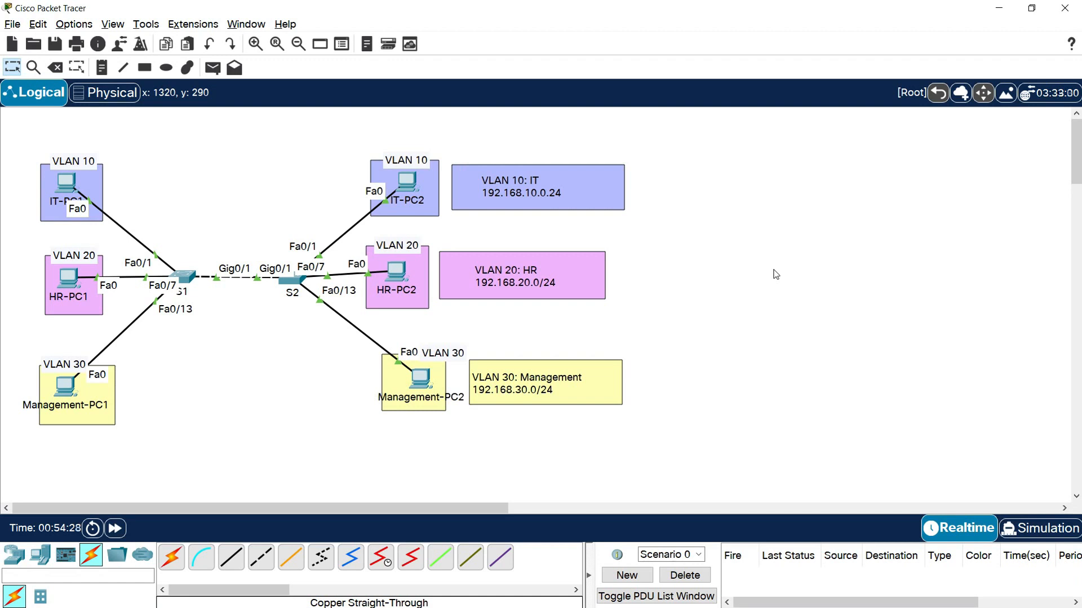
{"action": "left_click", "coordinate": [182, 276]}
{"action": "left_click_drag", "start_coordinate": [486, 111], "coordinate": [252, 59]}
{"action": "left_click", "coordinate": [226, 85]}
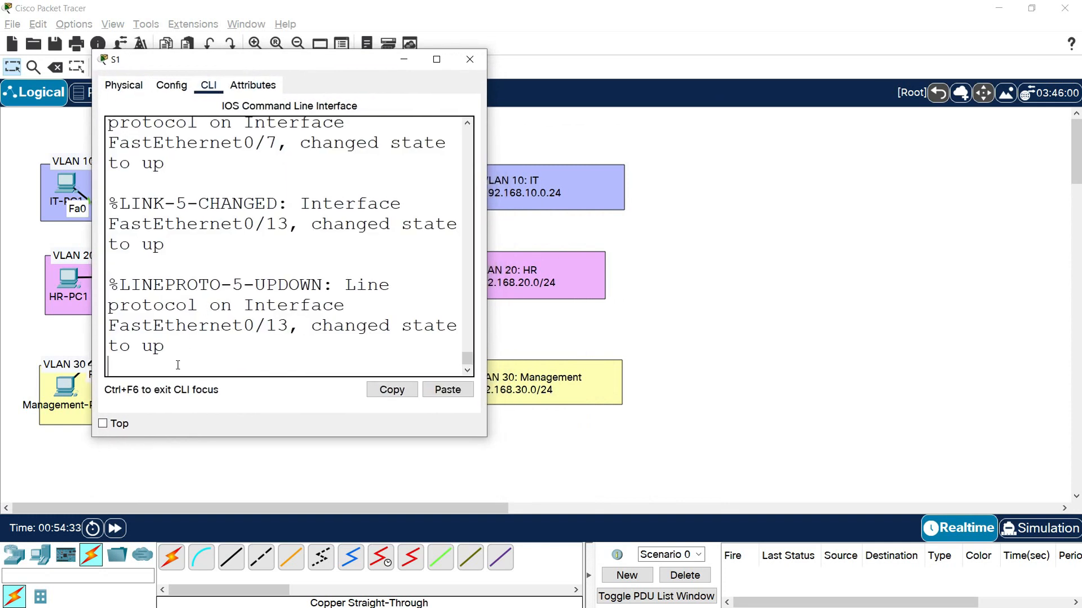
- Enter privileged mode and global configuration mode on switch S1 with enable and conf t
{"action": "key", "text": "Return"}
{"action": "type", "text": "en"}
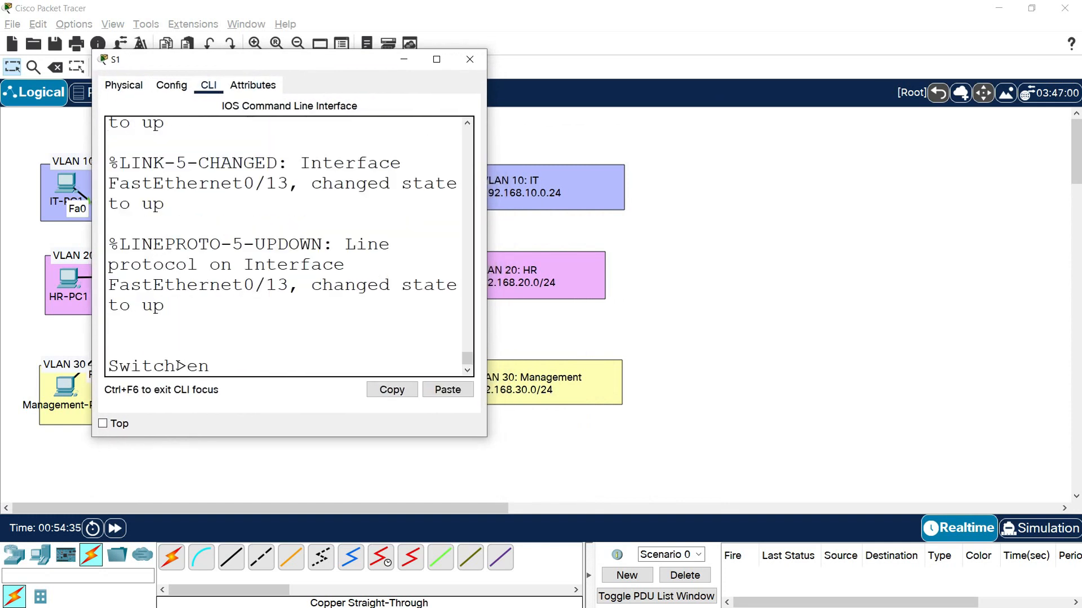
{"action": "type", "text": "able"}
{"action": "key", "text": "Return"}
{"action": "type", "text": "conf"}
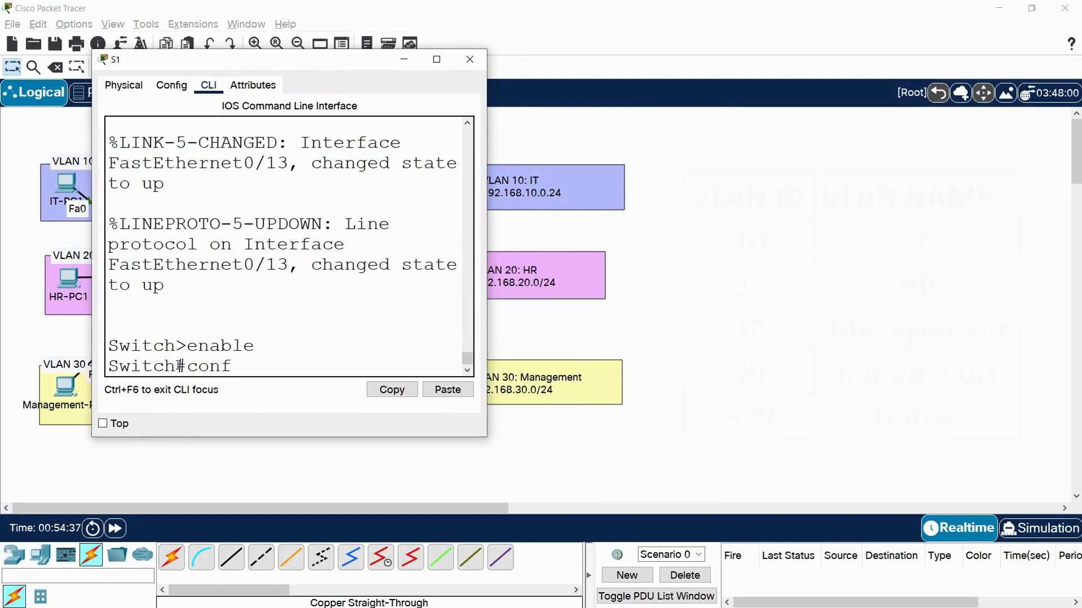
{"action": "type", "text": " t"}
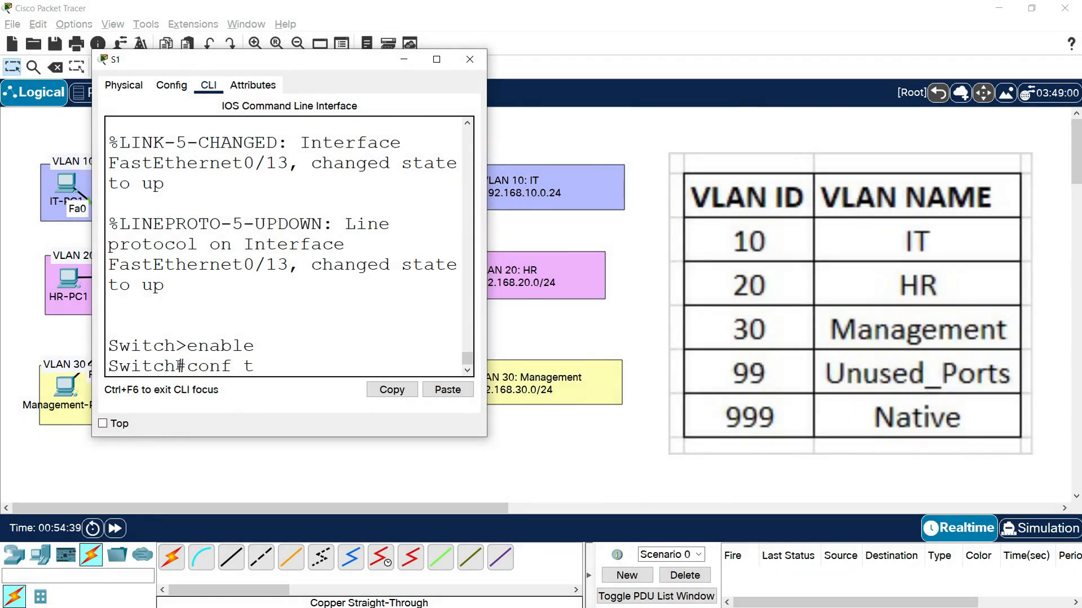
{"action": "key", "text": "Return"}
- Create VLAN 10 on switch S1 and name it IT
{"action": "type", "text": "vlan 10"}
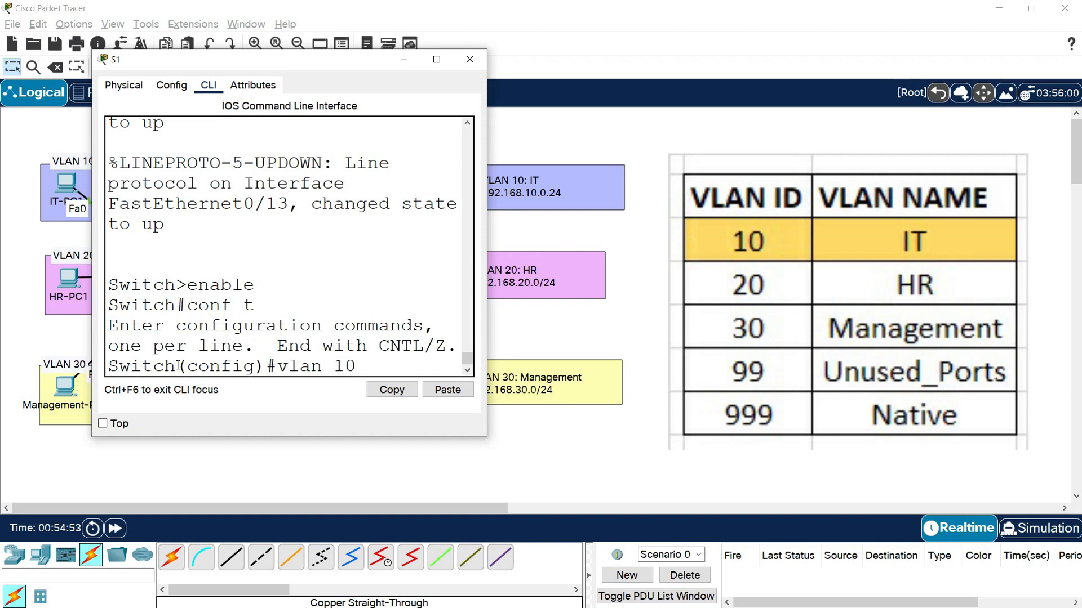
{"action": "key", "text": "Return"}
{"action": "type", "text": "name IT"}
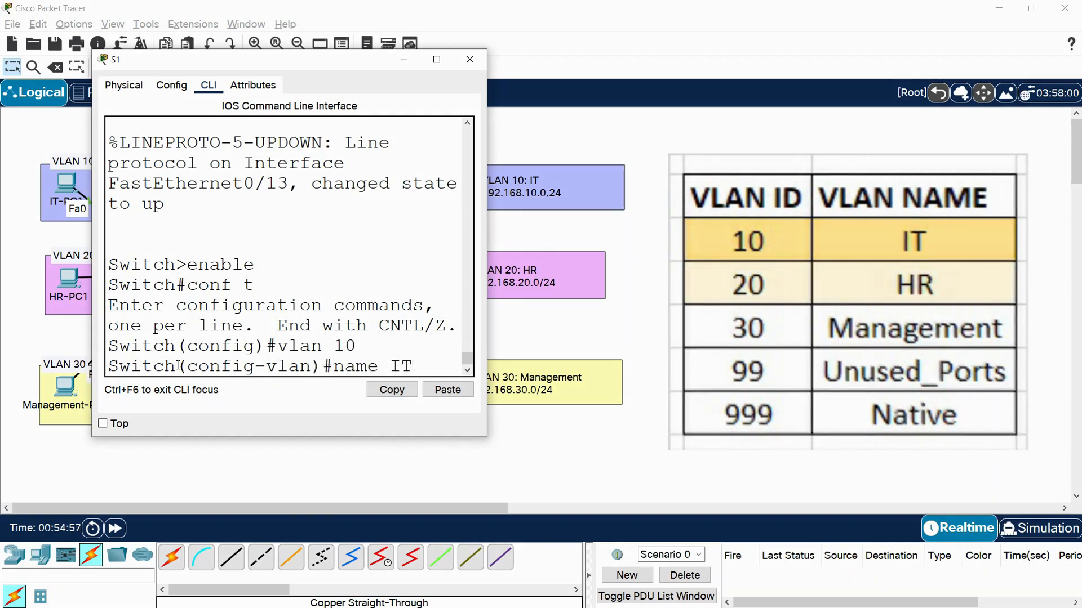
{"action": "key", "text": "Return"}
- Create VLAN 20 on switch S1 and name it HR
{"action": "type", "text": "vlan "}
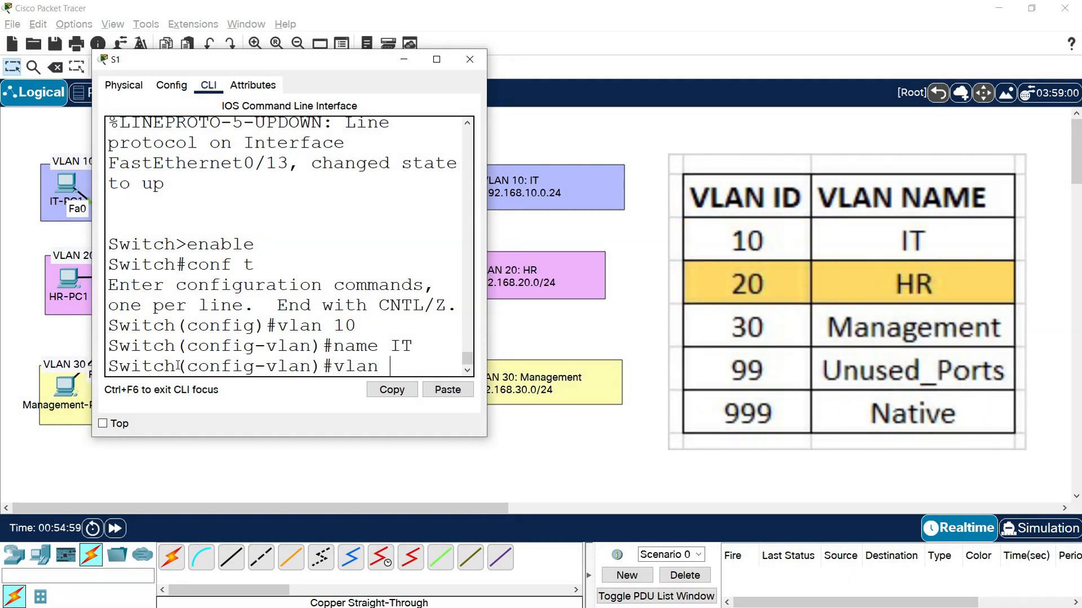
{"action": "type", "text": "20"}
{"action": "key", "text": "Return"}
{"action": "type", "text": "n"}
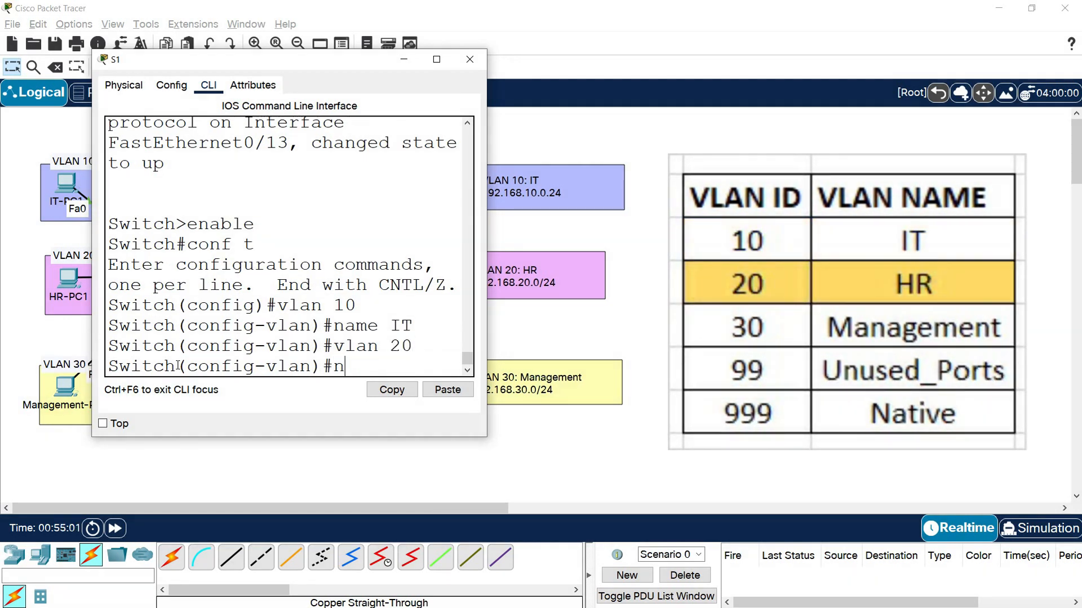
{"action": "type", "text": "ame HR"}
{"action": "key", "text": "Return"}
- Create VLAN 30 on switch S1 and name it Management
{"action": "type", "text": "vlan "}
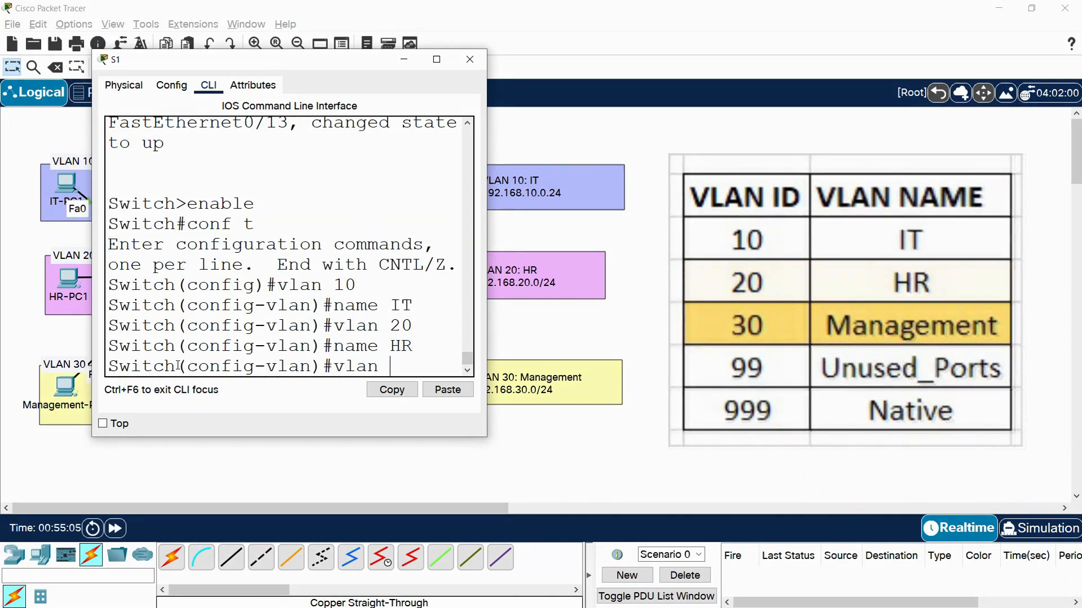
{"action": "type", "text": "30"}
{"action": "key", "text": "Return"}
{"action": "type", "text": "name Management"}
{"action": "key", "text": "Return"}
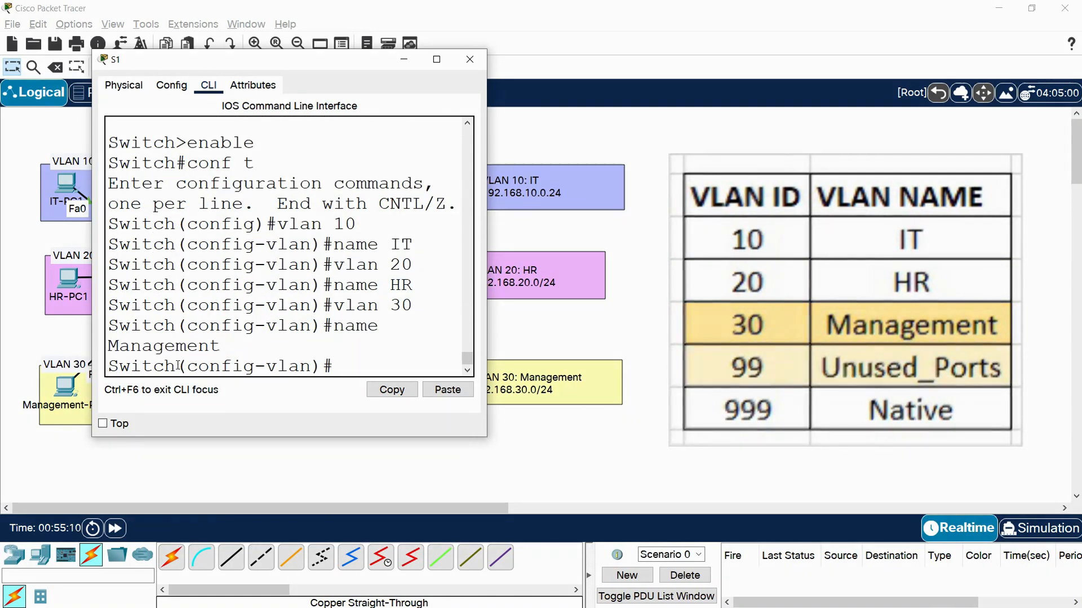
- Widen and reposition the S1 window, and create VLAN 99 on the switch with the name Unused_Ports
{"action": "left_click_drag", "start_coordinate": [491, 322], "coordinate": [598, 321]}
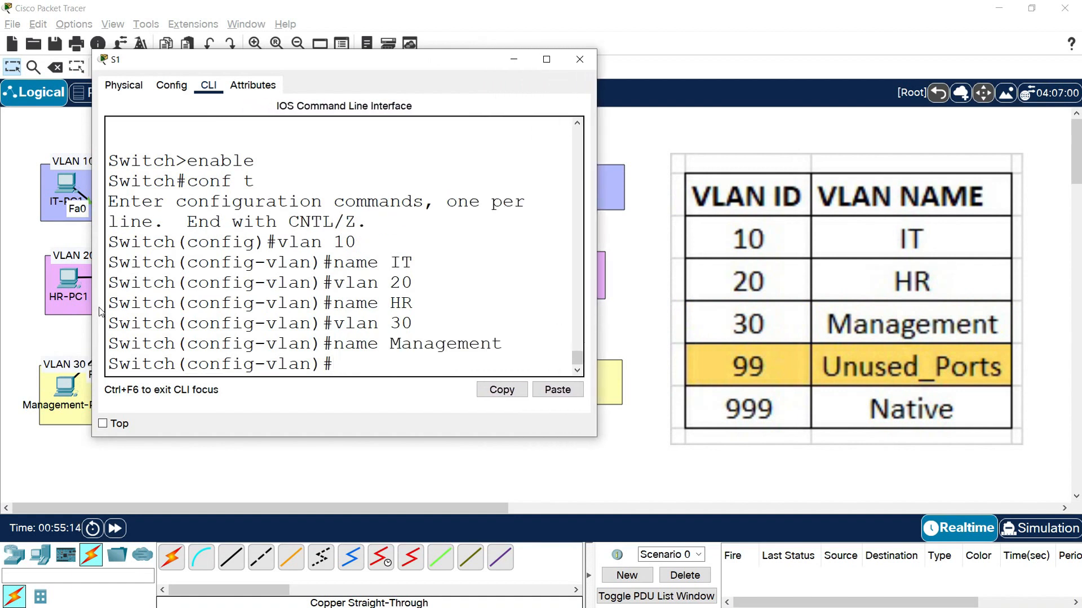
{"action": "left_click_drag", "start_coordinate": [251, 61], "coordinate": [203, 61]}
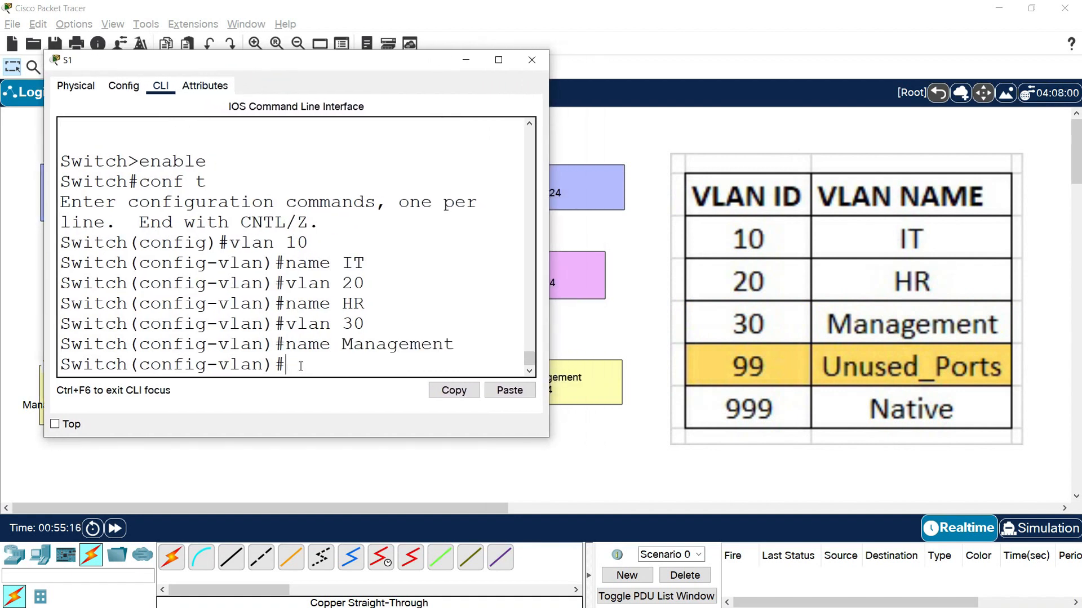
{"action": "type", "text": "vlan 99"}
{"action": "key", "text": "Return"}
{"action": "type", "text": "name U"}
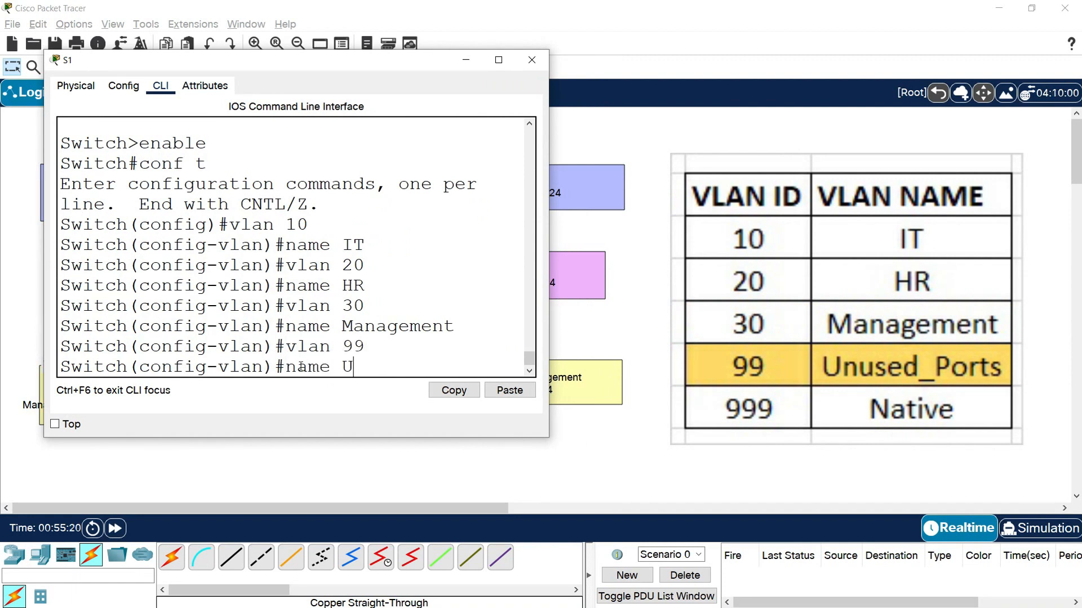
{"action": "type", "text": "nused_Ports"}
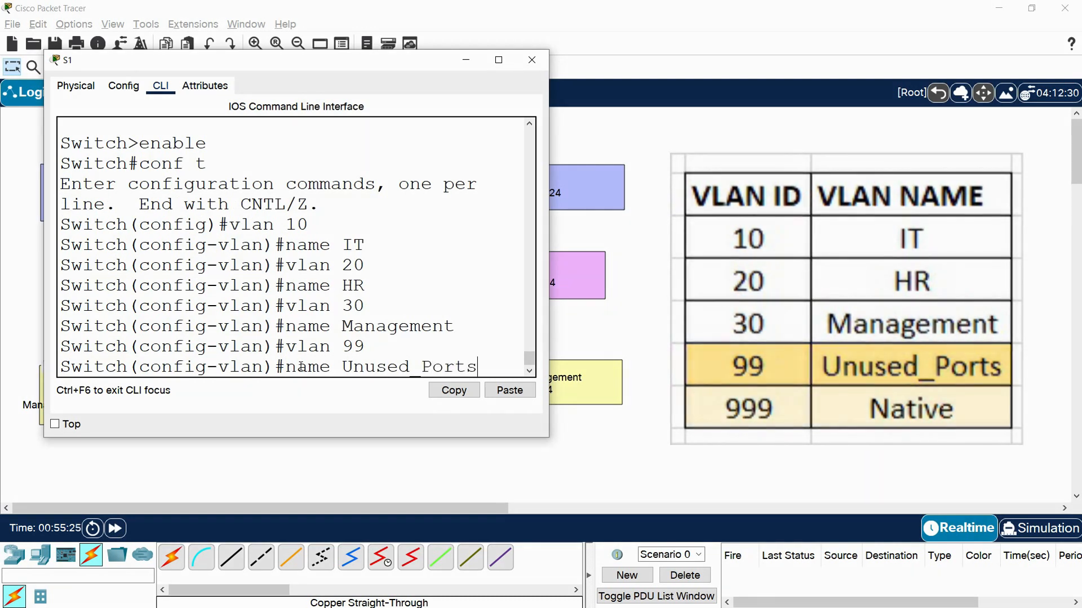
{"action": "key", "text": "Return"}
- Create VLAN 999 on switch S1 with the name Native and close the S1 window
{"action": "type", "text": "vlan)#vlan"}
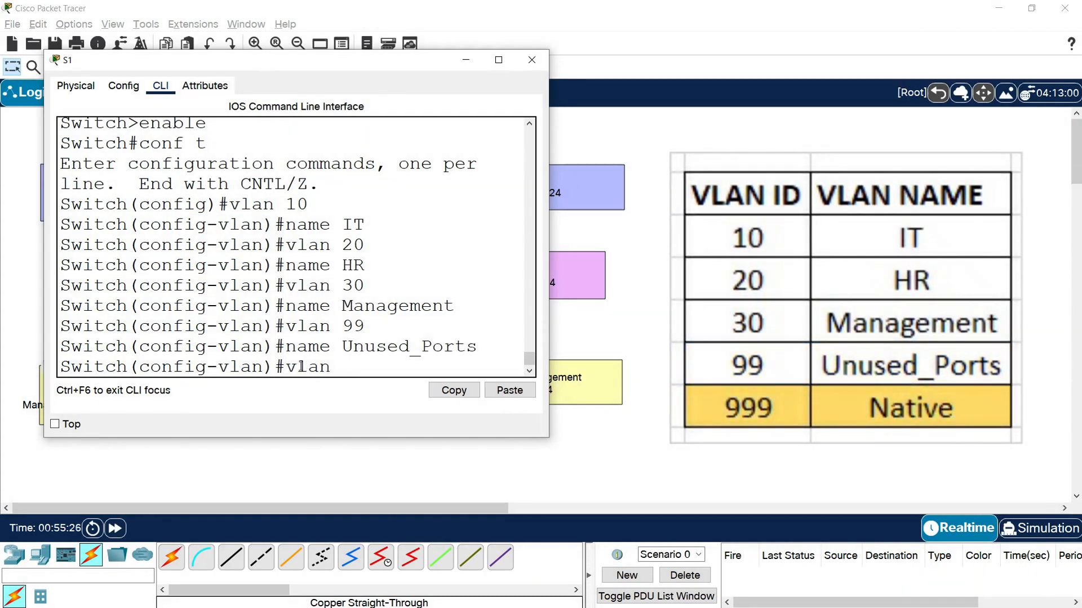
{"action": "type", "text": " 999"}
{"action": "key", "text": "Return"}
{"action": "type", "text": "nam"}
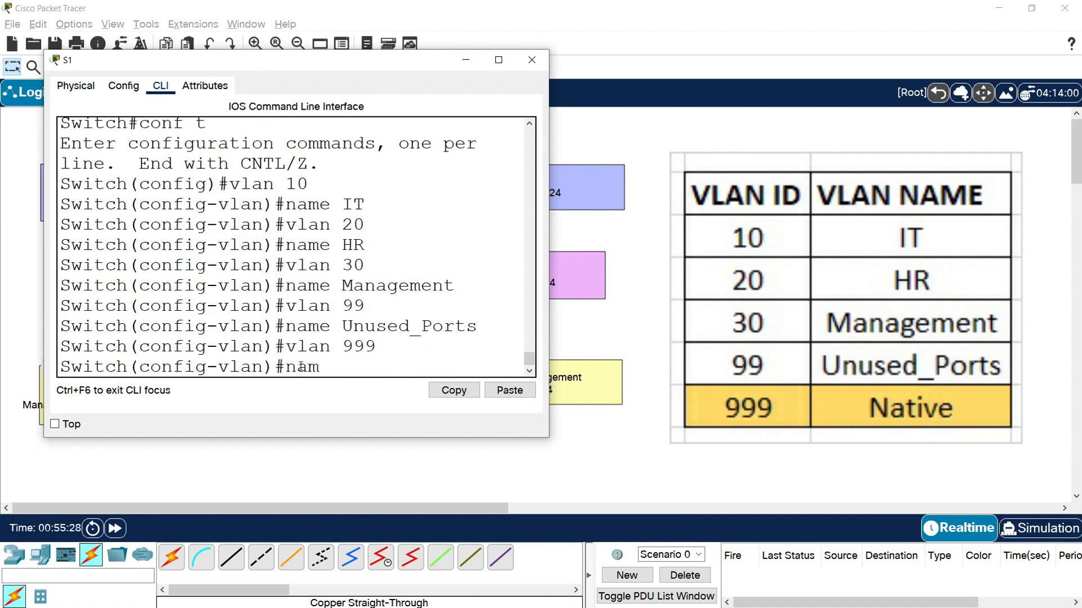
{"action": "type", "text": "e Native"}
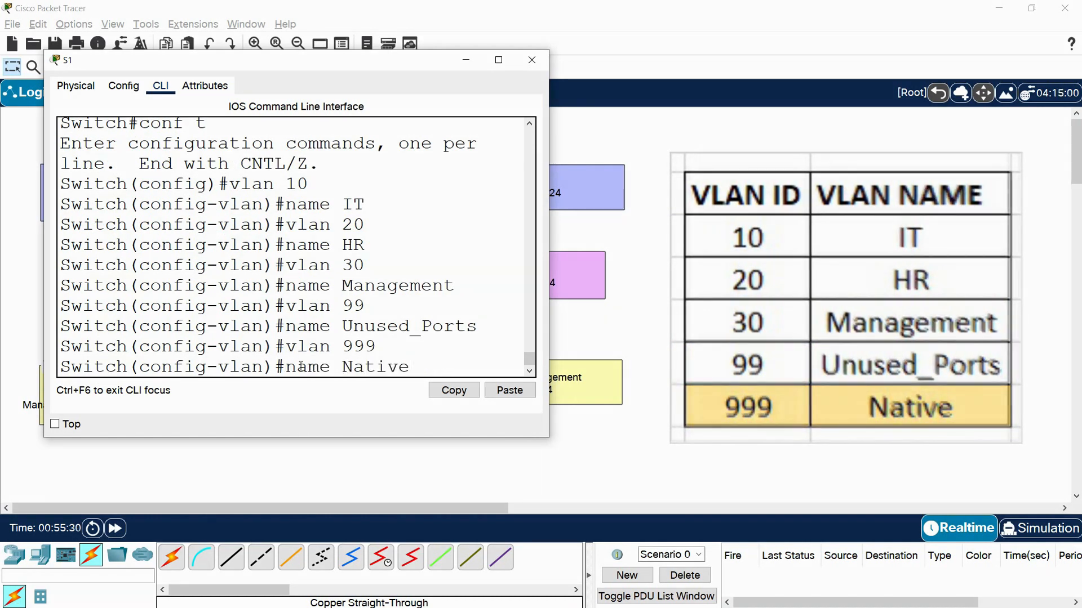
{"action": "key", "text": "Return"}
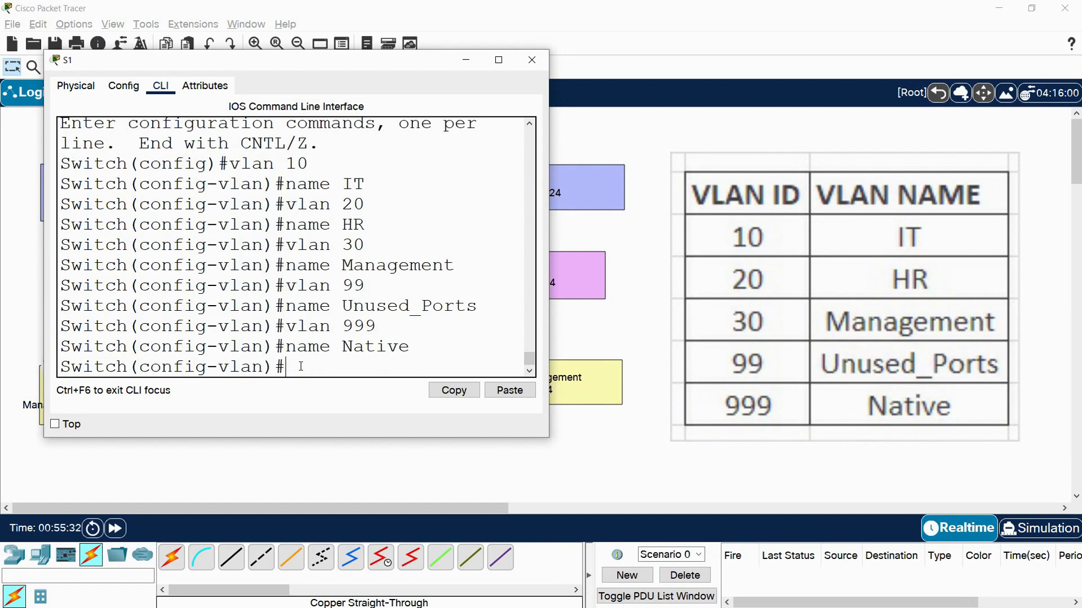
{"action": "left_click", "coordinate": [532, 60]}
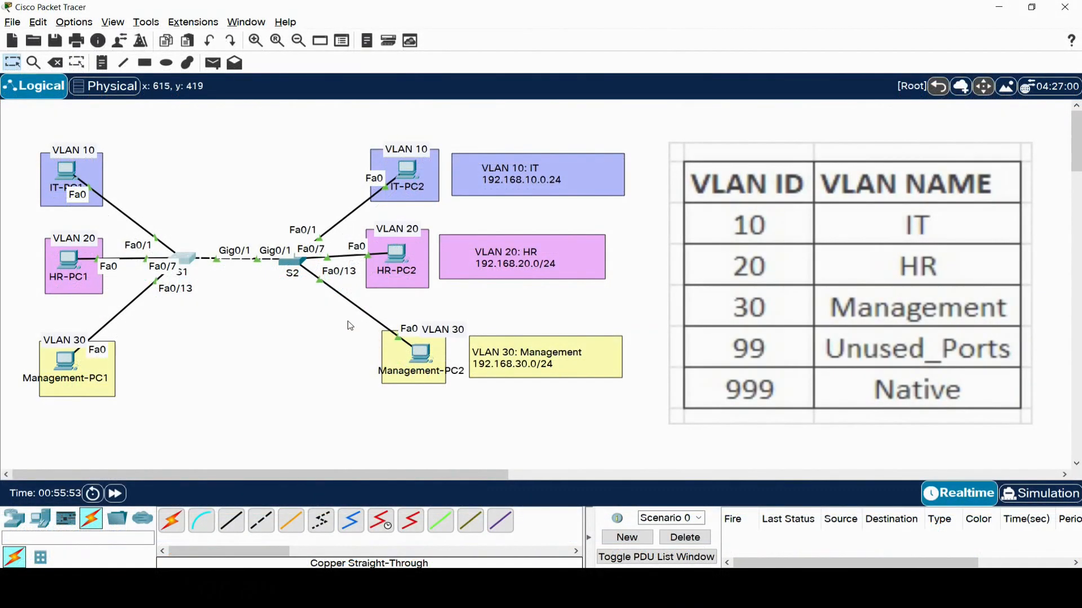
- Open switch S2's command-line interface in a widened window placed beside the VLAN table
{"action": "left_click", "coordinate": [292, 260]}
{"action": "left_click_drag", "start_coordinate": [443, 99], "coordinate": [153, 99]}
{"action": "left_click_drag", "start_coordinate": [441, 229], "coordinate": [608, 230]}
{"action": "left_click", "coordinate": [165, 117]}
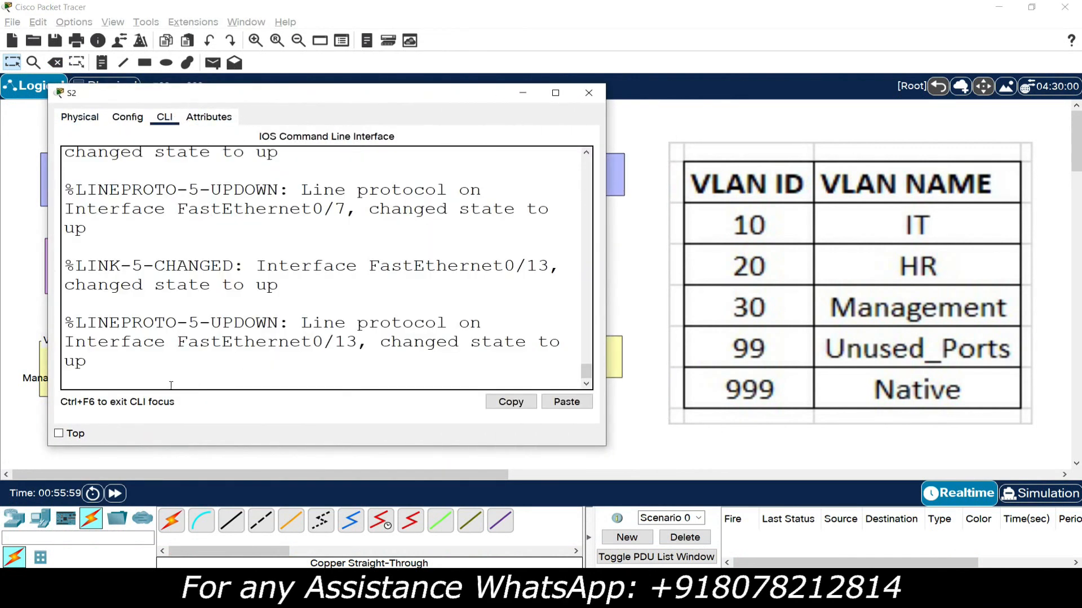
- Enter privileged mode and global configuration mode on switch S2 with enable and conf t
{"action": "key", "text": "Return"}
{"action": "type", "text": "enable"}
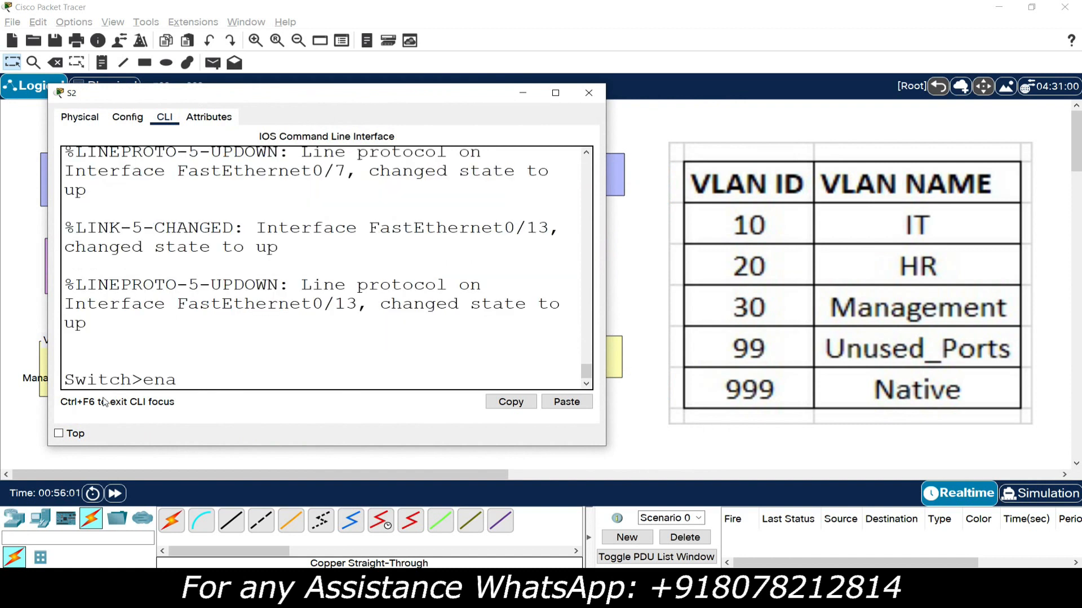
{"action": "key", "text": "Return"}
{"action": "type", "text": "conf "}
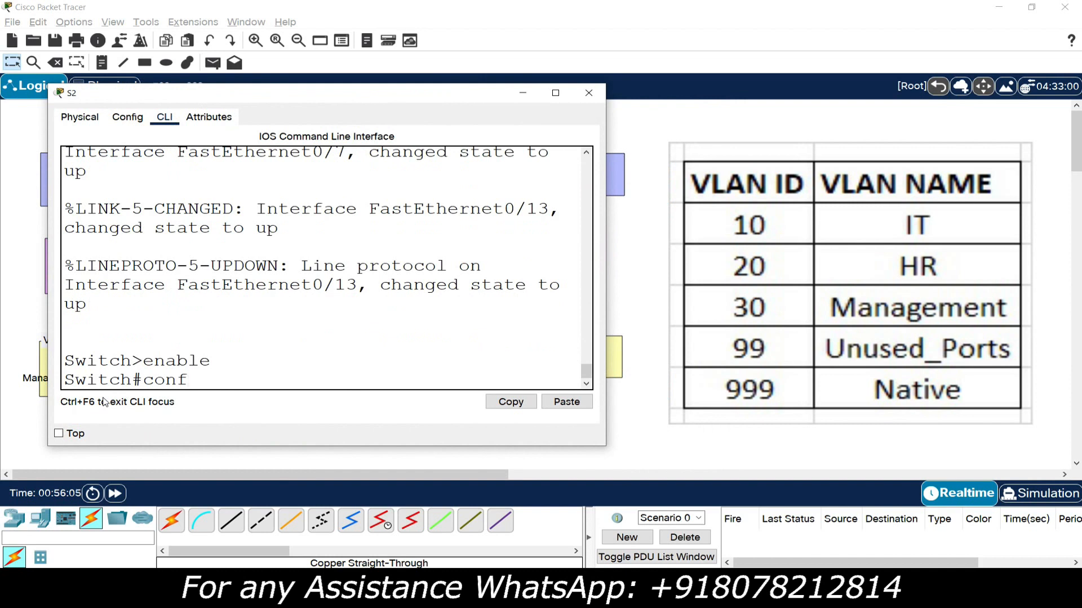
{"action": "type", "text": "t"}
{"action": "key", "text": "Return"}
- Create VLAN 10 on switch S2 and name it IT
{"action": "type", "text": "vlan"}
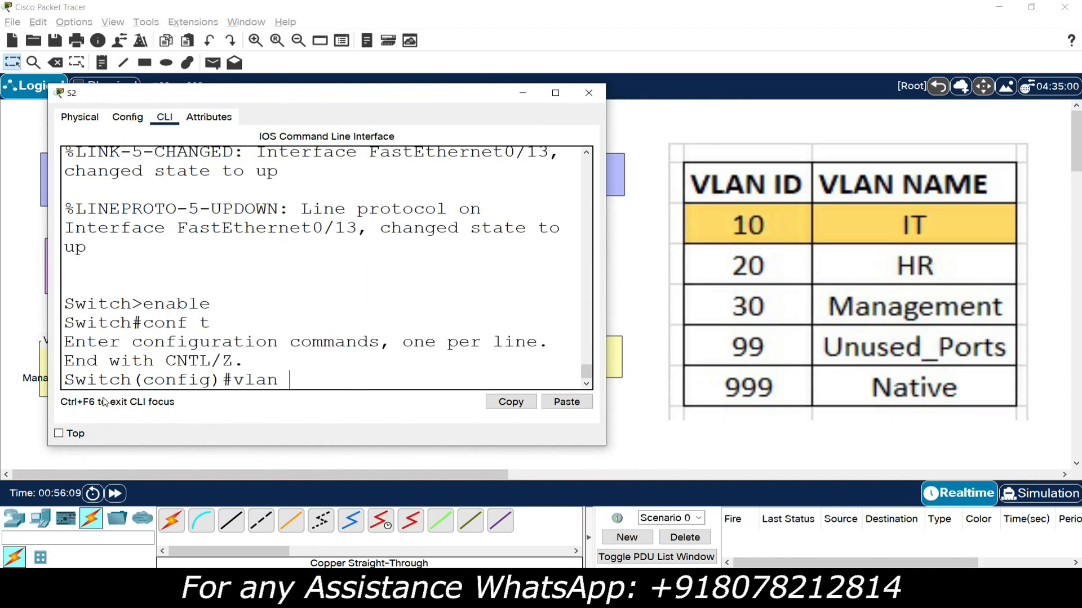
{"action": "type", "text": " 10"}
{"action": "key", "text": "Return"}
{"action": "type", "text": "name IT"}
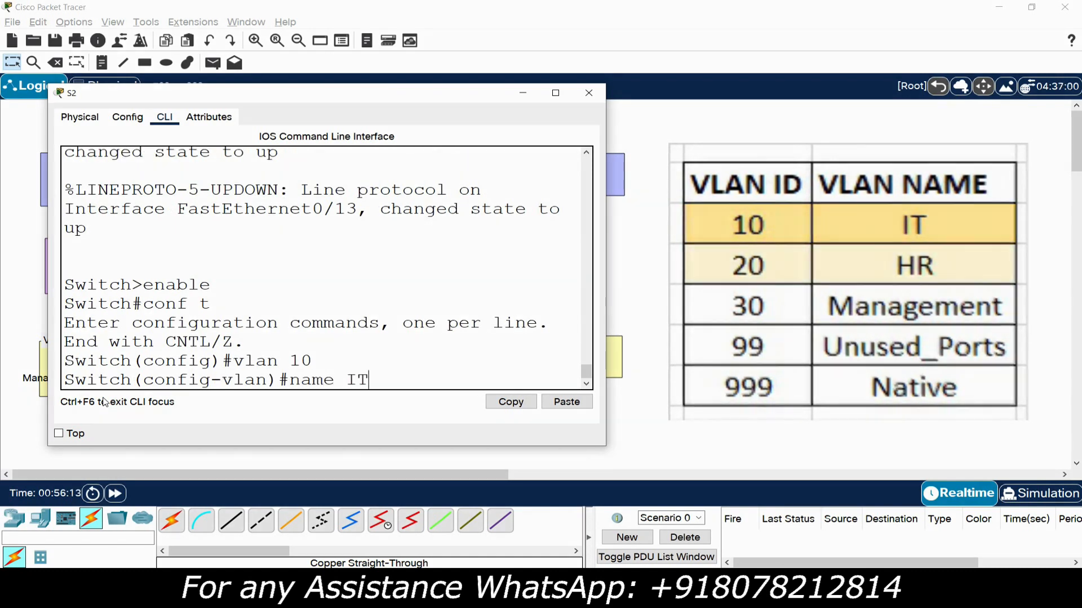
{"action": "key", "text": "Return"}
- Create VLAN 20 on switch S2 and name it HR
{"action": "type", "text": "vlan 20"}
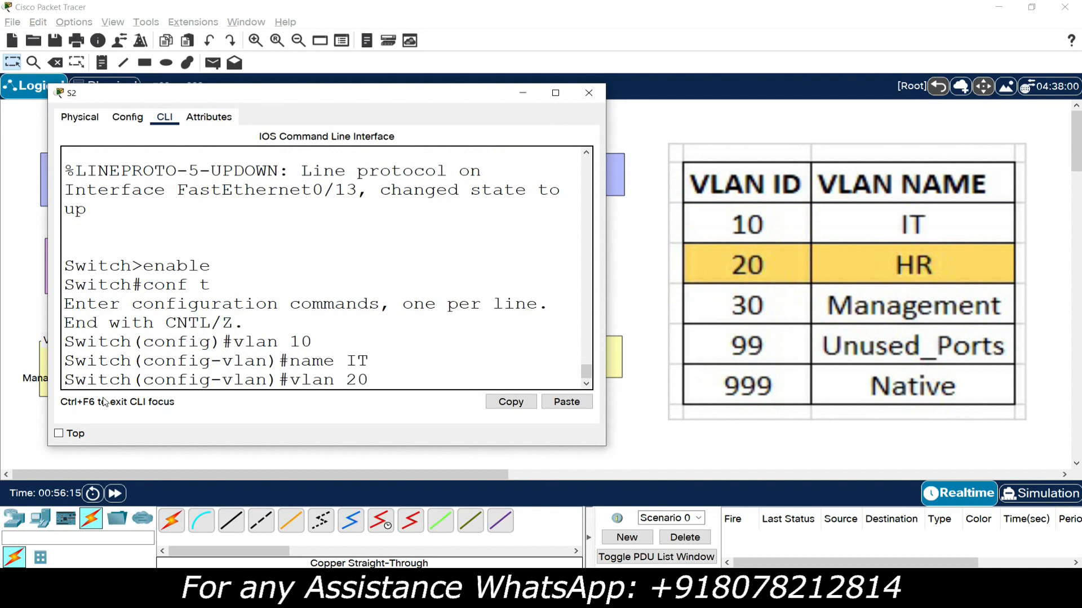
{"action": "key", "text": "Return"}
{"action": "type", "text": "name"}
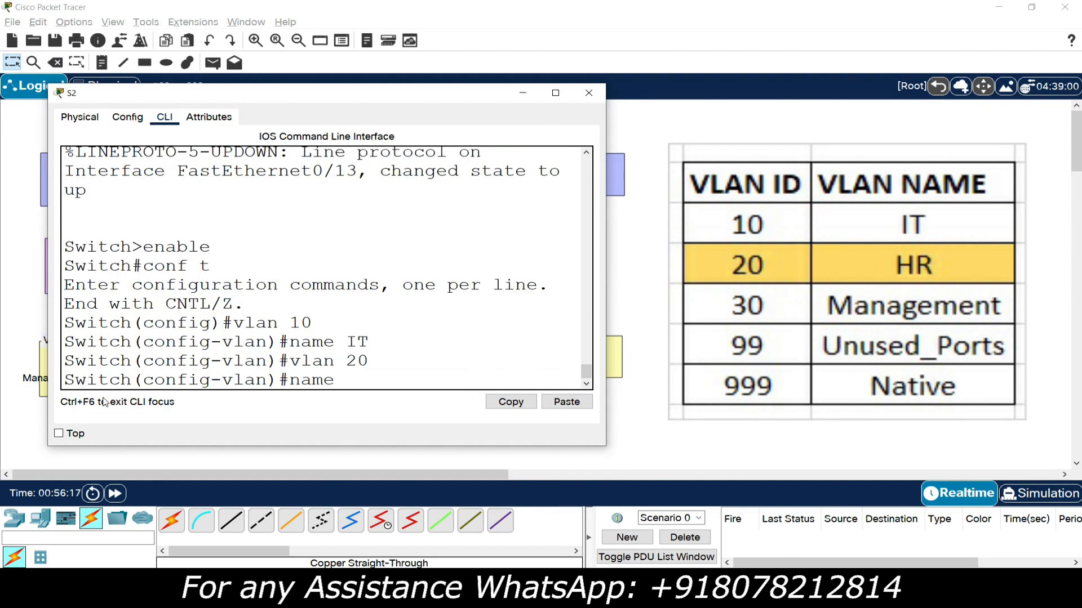
{"action": "type", "text": " HR"}
{"action": "key", "text": "Return"}
- Create VLAN 30 on switch S2 and name it Management
{"action": "type", "text": "vlan)#vlan 30"}
{"action": "key", "text": "Return"}
{"action": "type", "text": "name Management"}
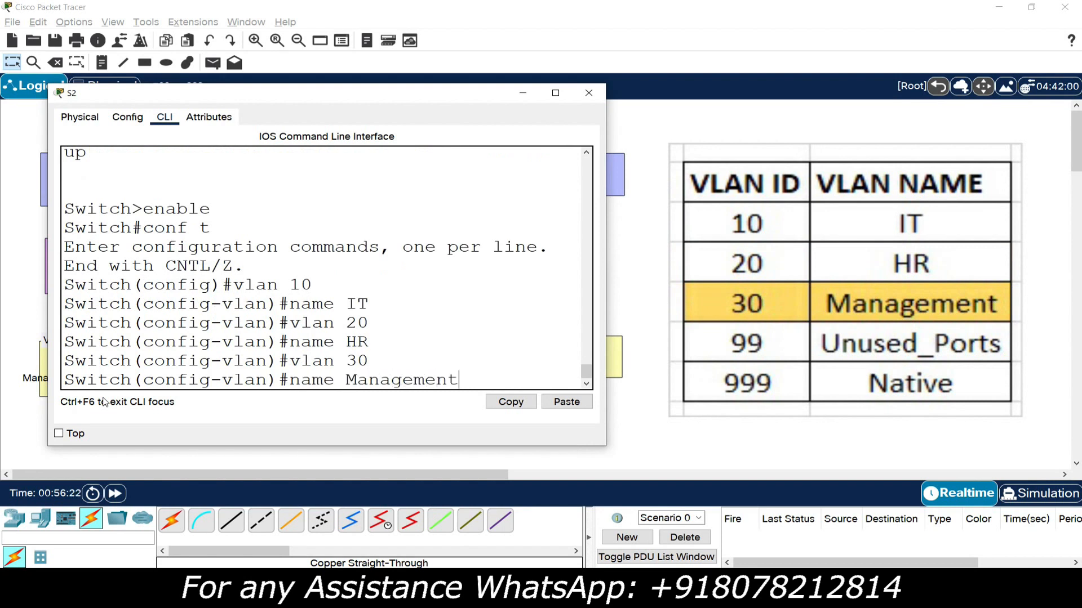
{"action": "key", "text": "Return"}
- Create VLAN 99 on switch S2 and name it Unused_Ports
{"action": "type", "text": "vlan 99"}
{"action": "key", "text": "Return"}
{"action": "type", "text": "name"}
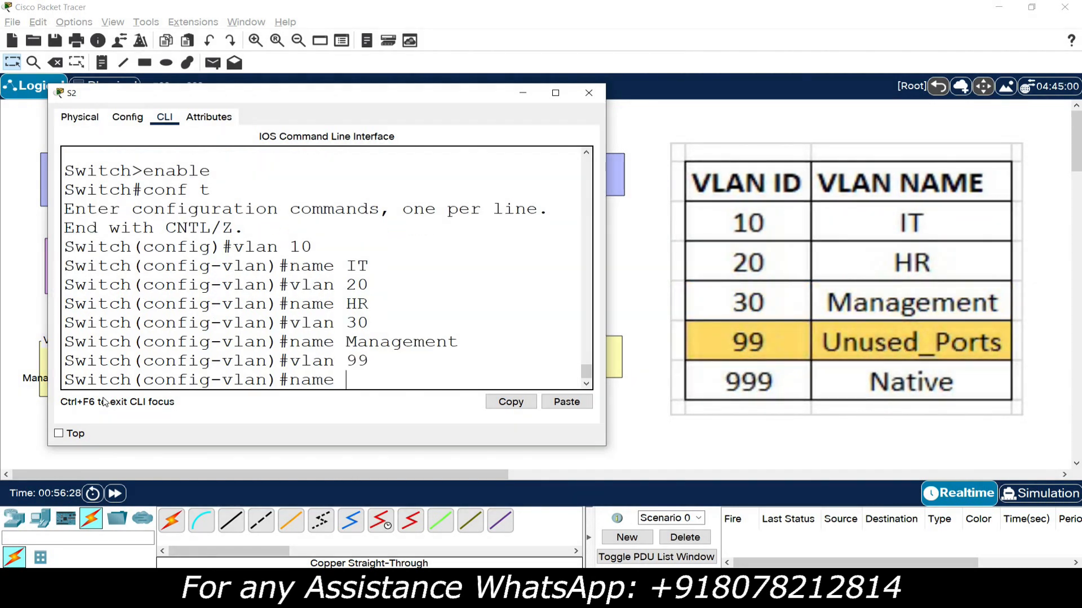
{"action": "type", "text": " Unused_Ports"}
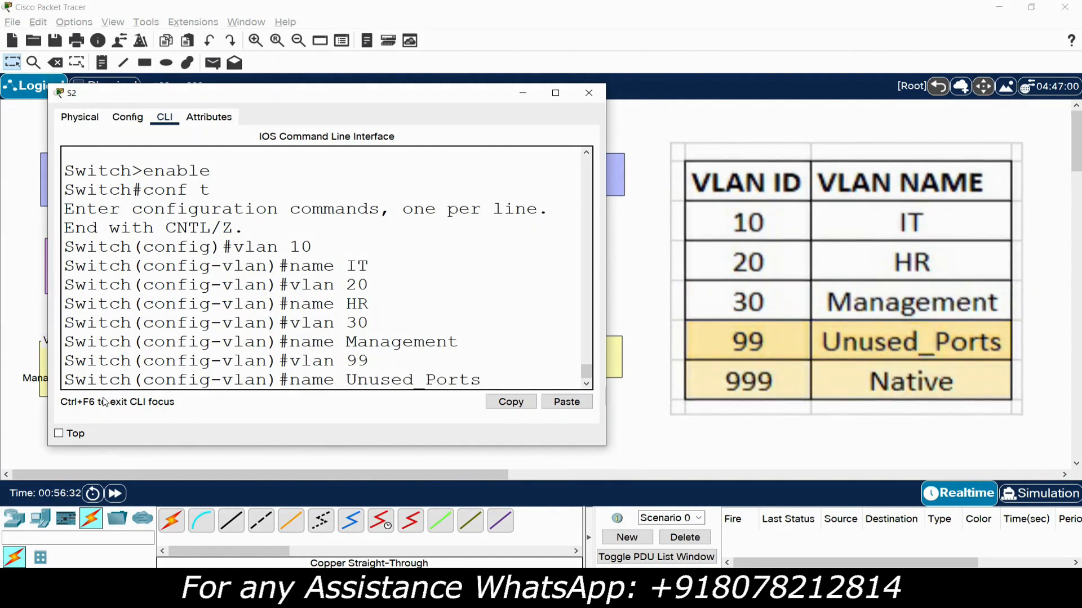
{"action": "key", "text": "Return"}
- Create VLAN 999 on switch S2 with the name Native and close the S2 window
{"action": "type", "text": "vlan)#vlan 9999"}
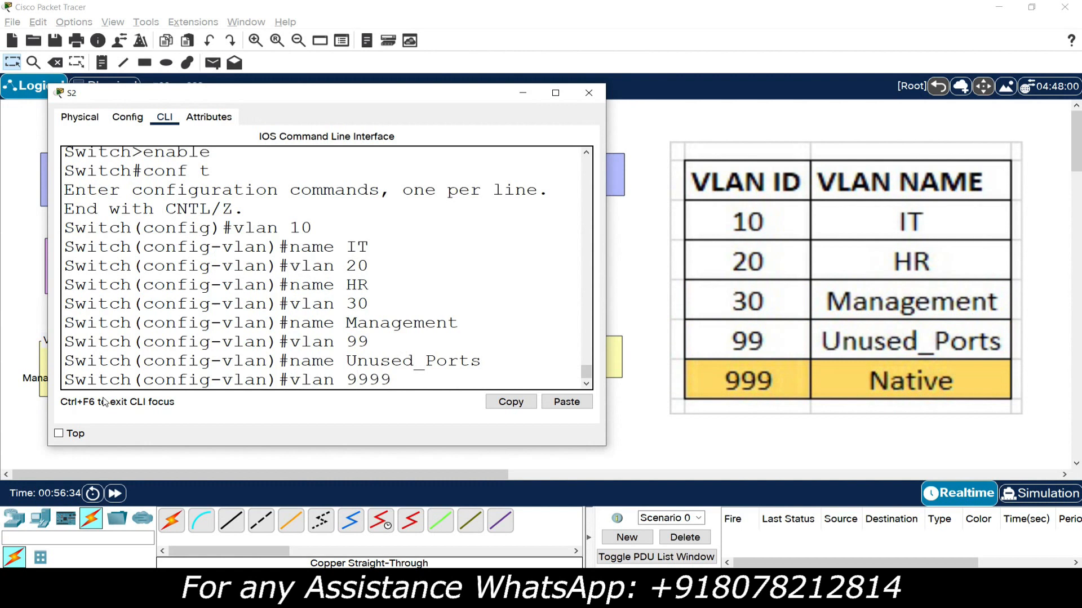
{"action": "key", "text": "BackSpace"}
{"action": "key", "text": "Return"}
{"action": "type", "text": "name Native"}
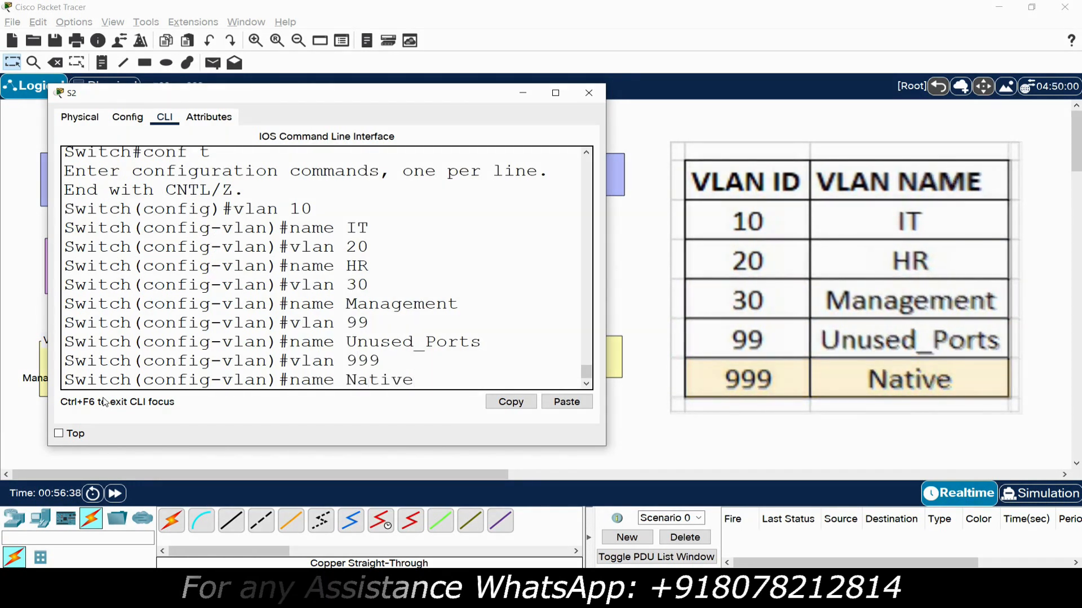
{"action": "key", "text": "Return"}
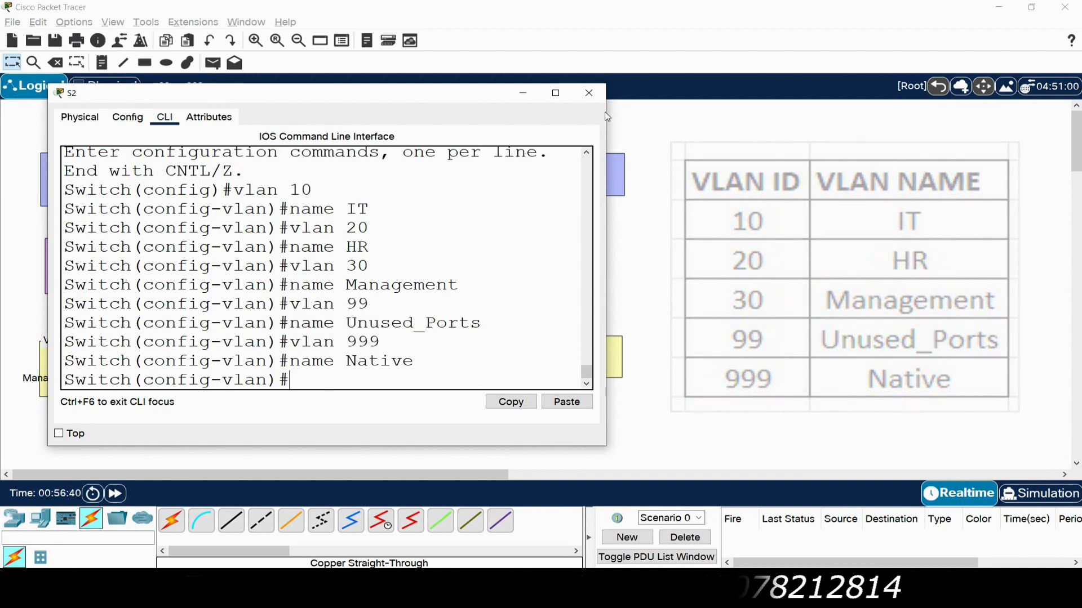
{"action": "left_click", "coordinate": [589, 92]}
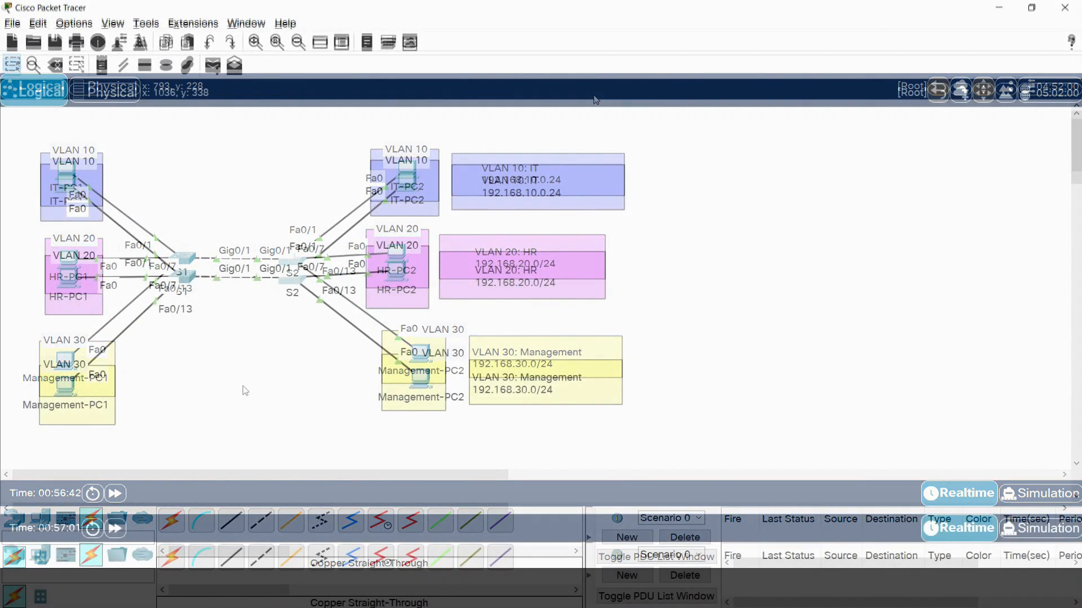
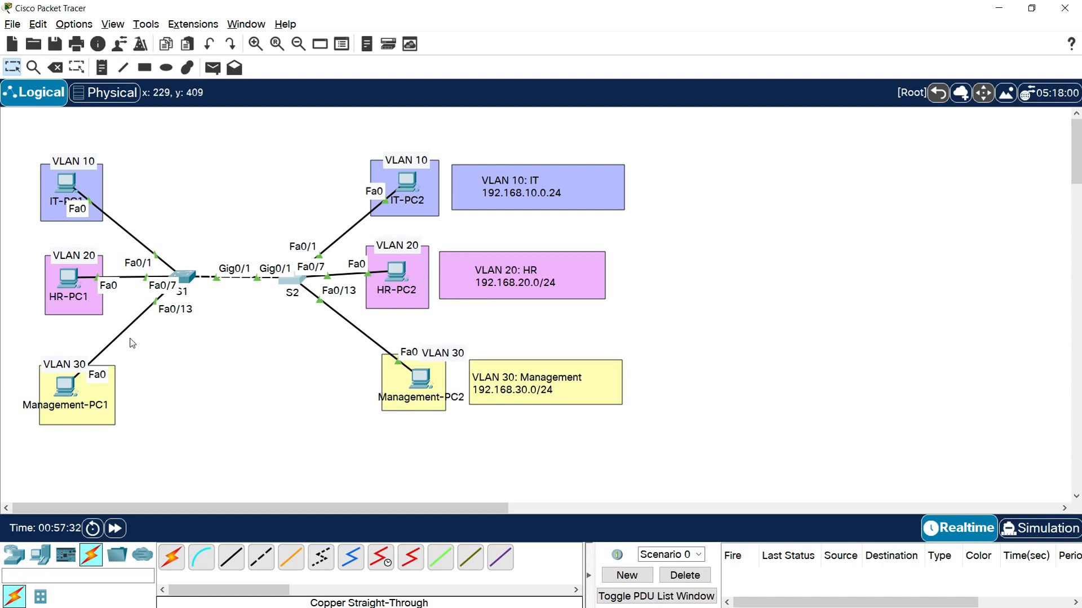
- Open the command line of switch S1 and set interface range fa0/1-6 to access mode
{"action": "left_click", "coordinate": [183, 276]}
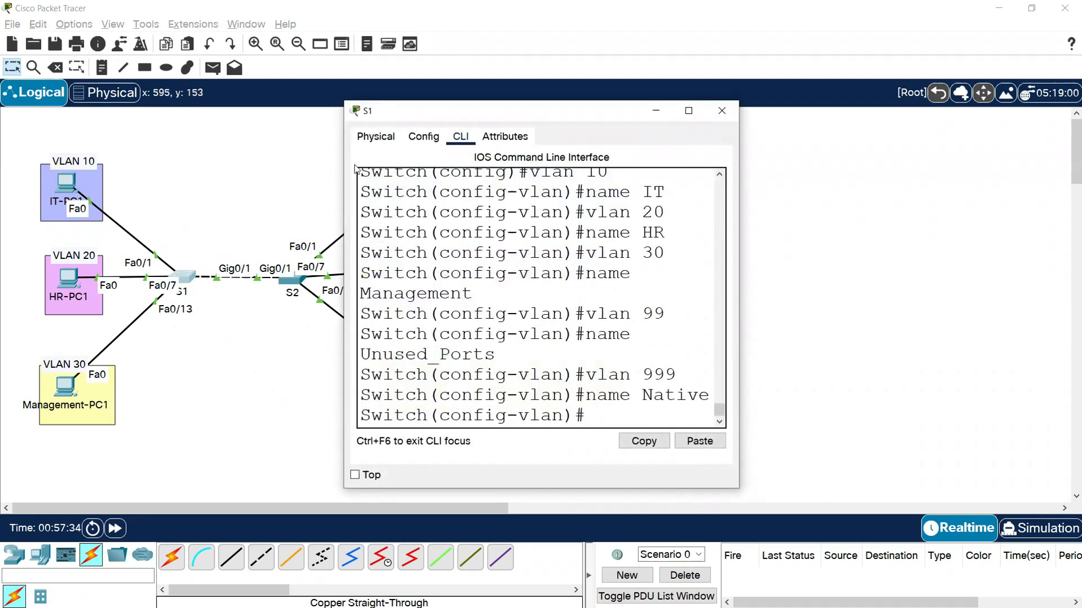
{"action": "left_click_drag", "start_coordinate": [398, 116], "coordinate": [78, 105]}
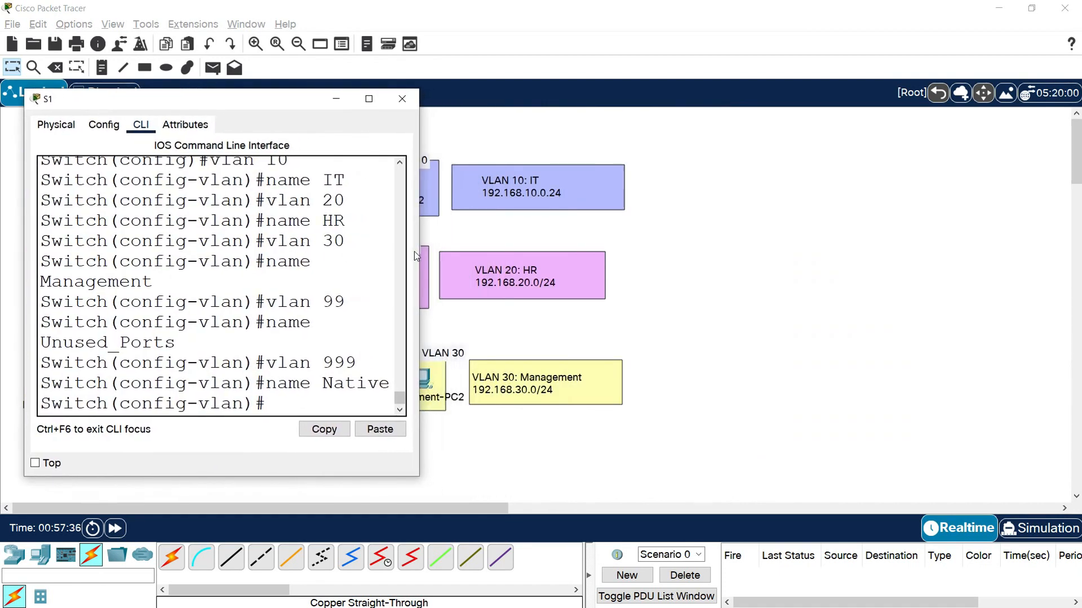
{"action": "left_click_drag", "start_coordinate": [419, 248], "coordinate": [607, 248]}
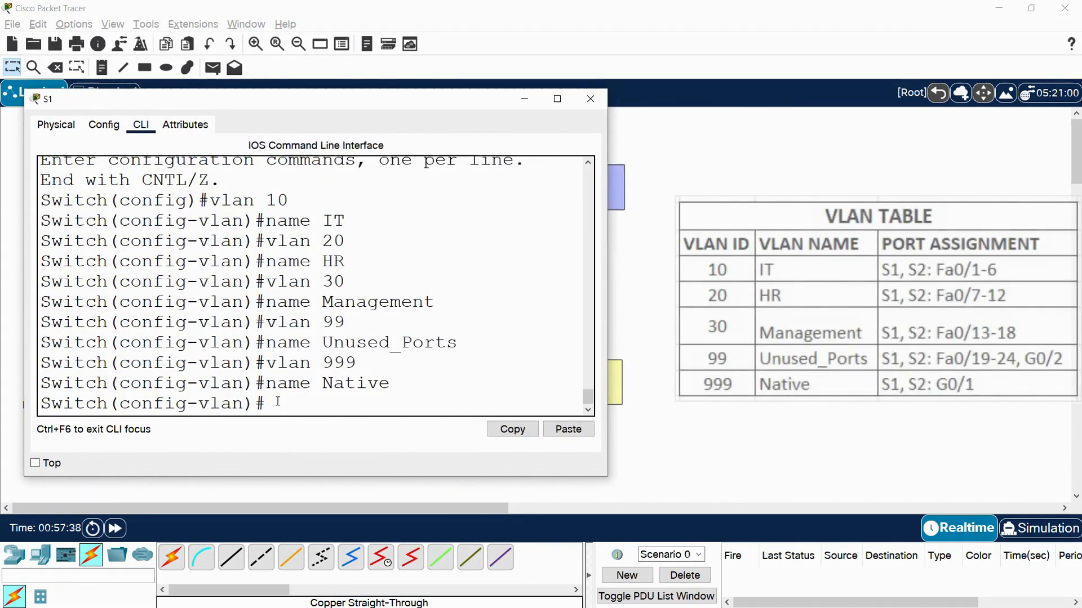
{"action": "type", "text": "interf"}
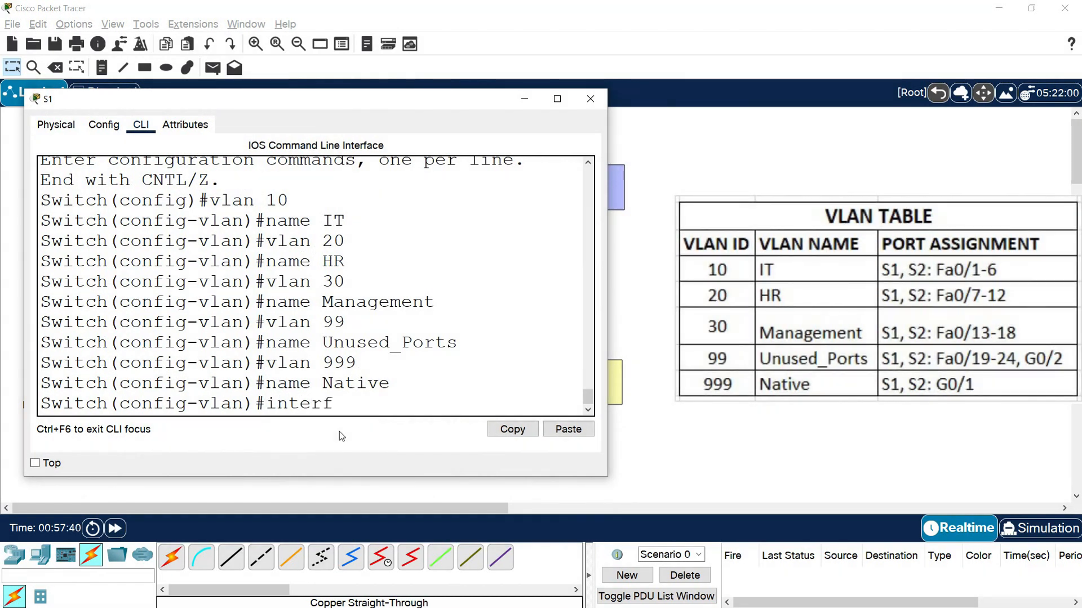
{"action": "type", "text": "ace range fa"}
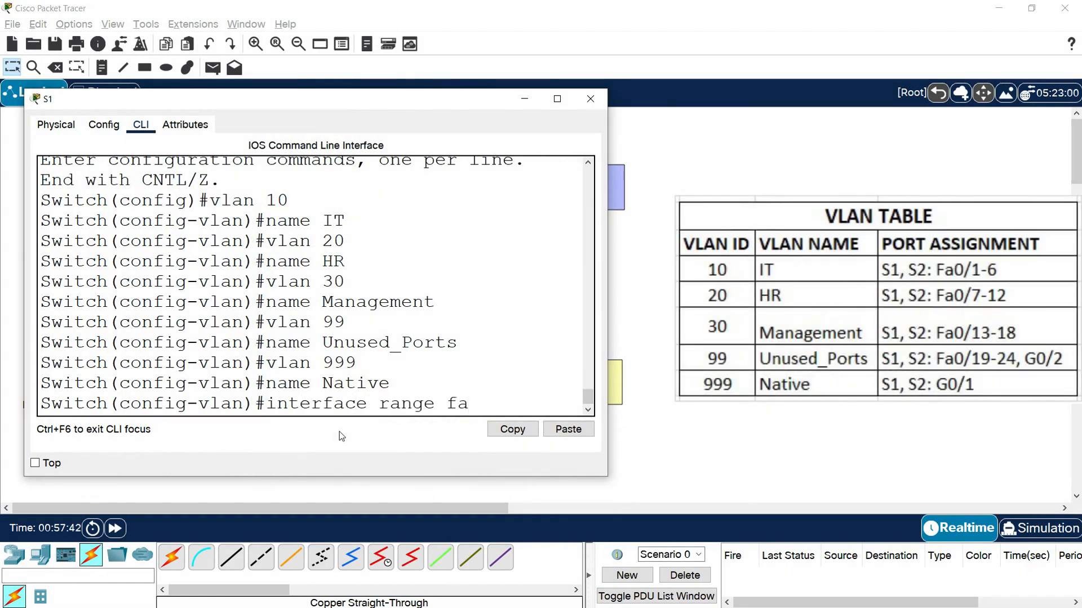
{"action": "type", "text": "0/1-6"}
{"action": "key", "text": "Return"}
{"action": "left_click", "coordinate": [646, 345]}
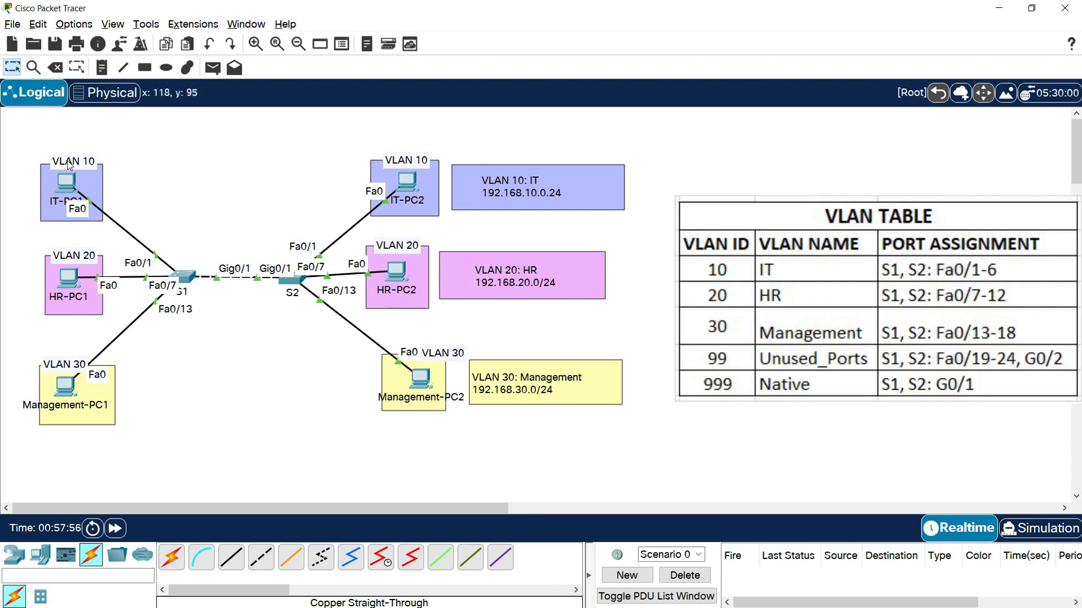
{"action": "left_click", "coordinate": [186, 276]}
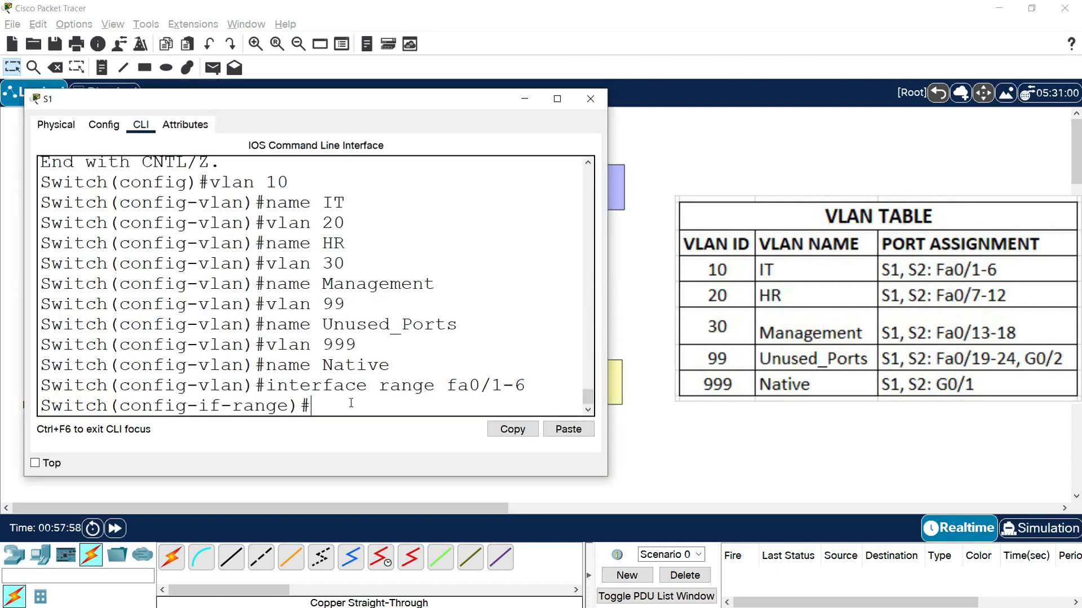
{"action": "type", "text": "switchport mode access"}
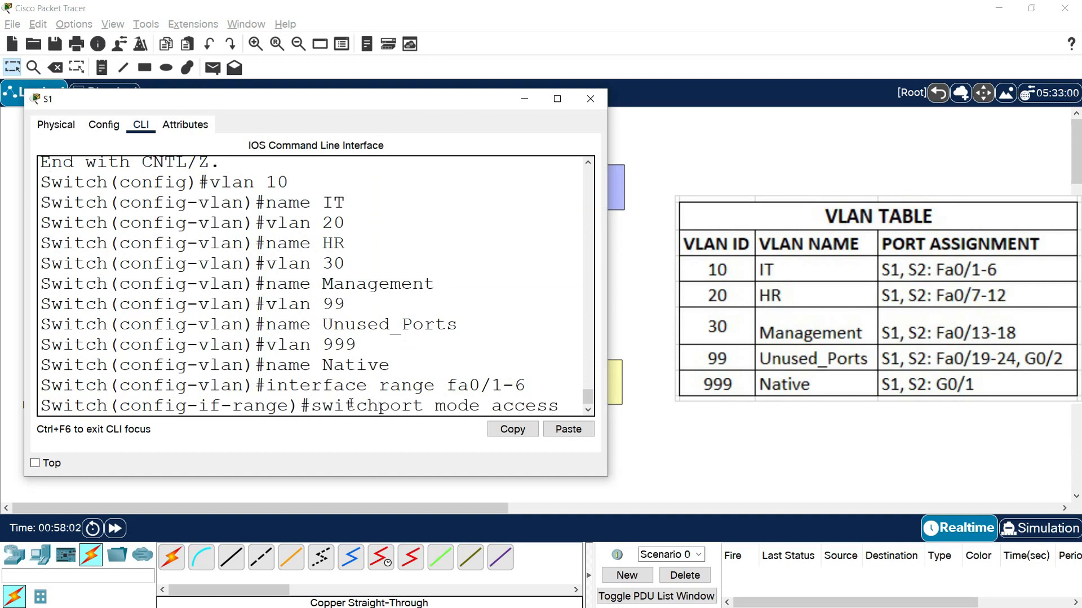
{"action": "key", "text": "Return"}
- Assign ports fa0/1-6 on S1 to access VLAN 10
{"action": "type", "text": "switchpo"}
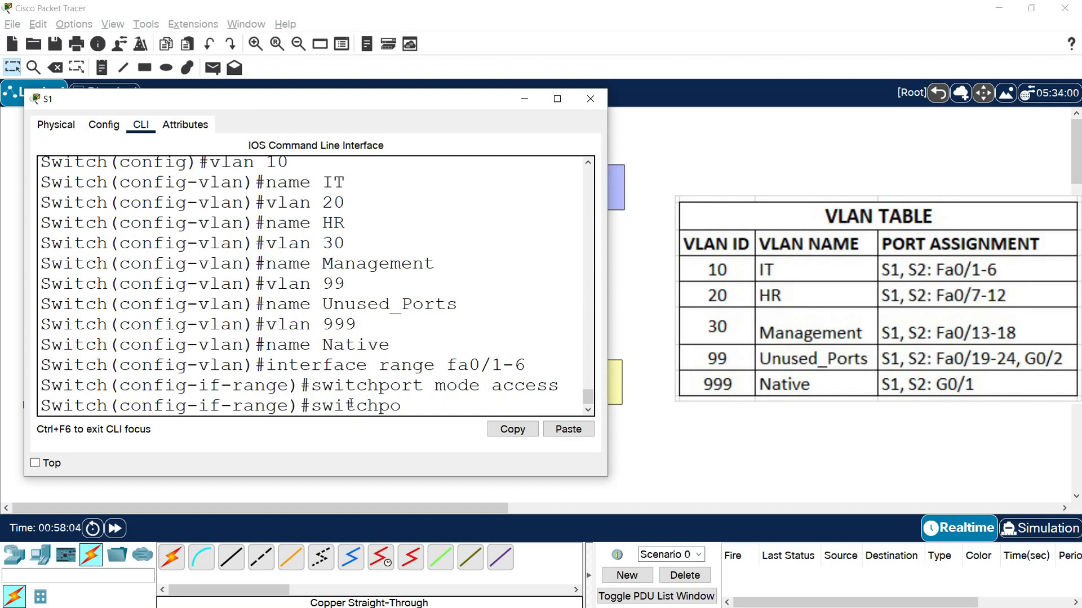
{"action": "type", "text": "rt access vlan 10"}
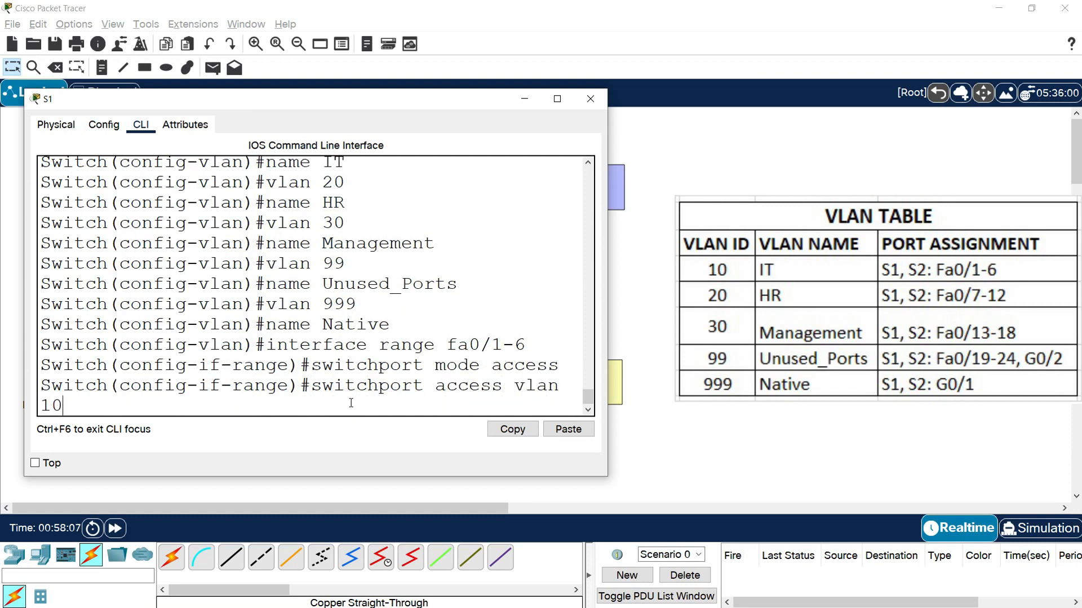
{"action": "left_click_drag", "start_coordinate": [607, 327], "coordinate": [674, 316]}
{"action": "key", "text": "Return"}
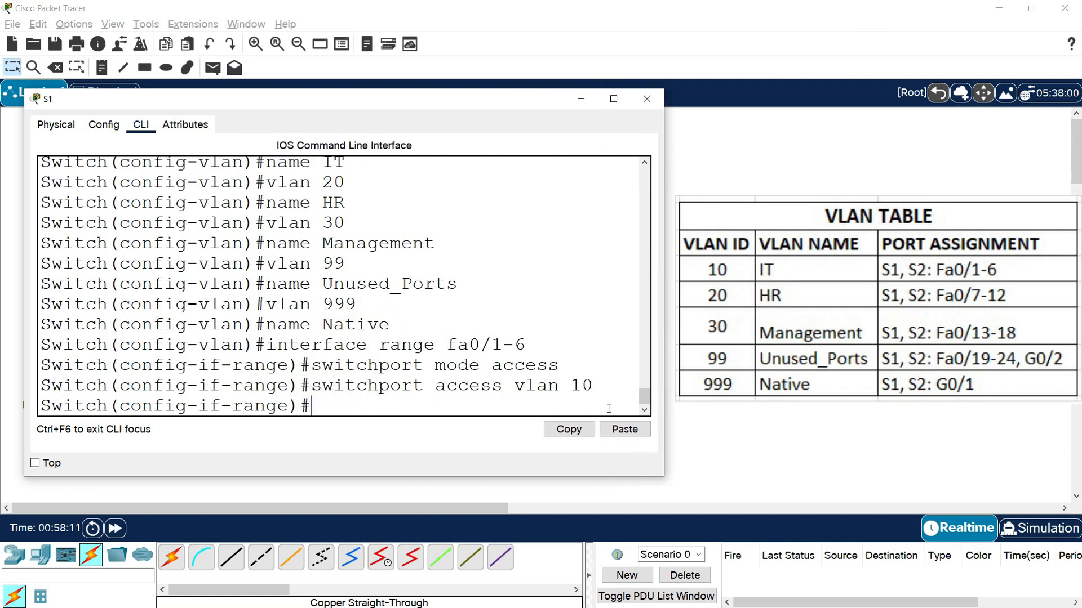
- Enter interface range fa0/7-12 on S1 and set those ports to access mode
{"action": "type", "text": "s"}
{"action": "key", "text": "BackSpace"}
{"action": "type", "text": "interface"}
{"action": "type", "text": "e fa"}
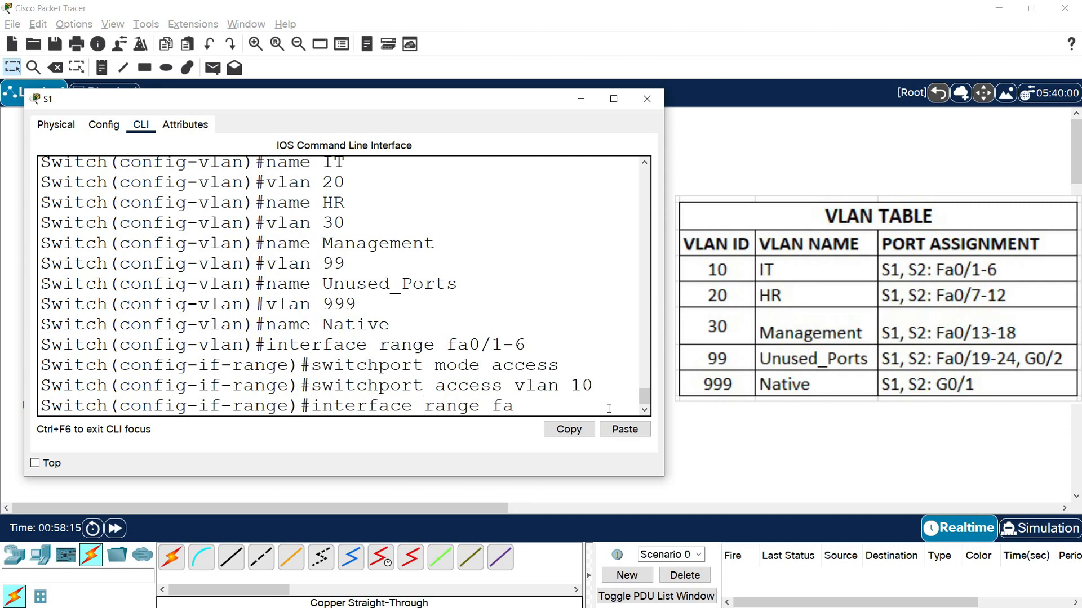
{"action": "type", "text": "0/7-12"}
{"action": "key", "text": "Return"}
{"action": "type", "text": "switchport mod"}
{"action": "key", "text": "BackSpace"}
{"action": "key", "text": "BackSpace"}
{"action": "type", "text": "mode access"}
{"action": "key", "text": "Return"}
- Assign ports fa0/7-12 on S1 to access VLAN 20
{"action": "type", "text": "switchport access vlan"}
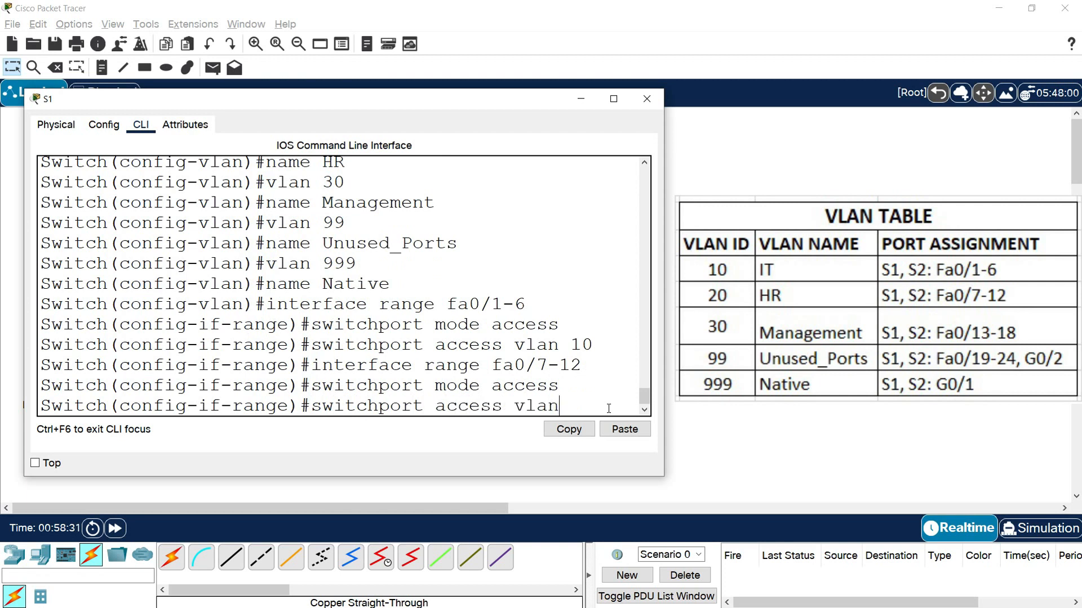
{"action": "type", "text": " 20"}
{"action": "key", "text": "Return"}
- Enter interface range fa0/13-18 on S1 and set those ports to access mode
{"action": "type", "text": "interface range fa0/"}
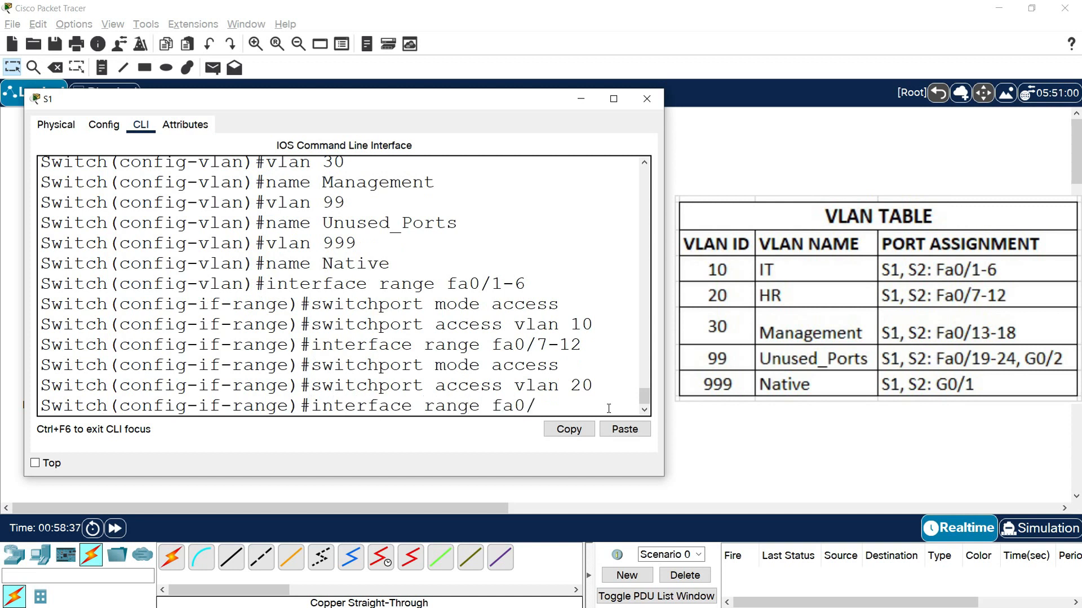
{"action": "type", "text": "13-18"}
{"action": "key", "text": "Return"}
{"action": "type", "text": "swit"}
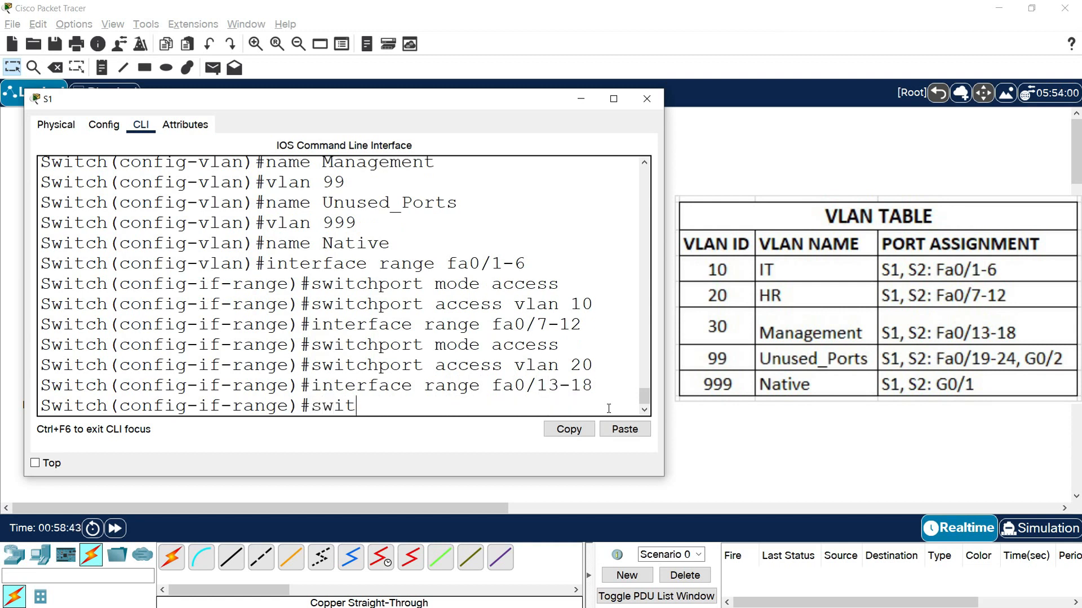
{"action": "type", "text": "chportmod e"}
{"action": "key", "text": "BackSpace"}
{"action": "key", "text": "BackSpace"}
{"action": "type", "text": "ea"}
{"action": "key", "text": "BackSpace"}
{"action": "type", "text": "access"}
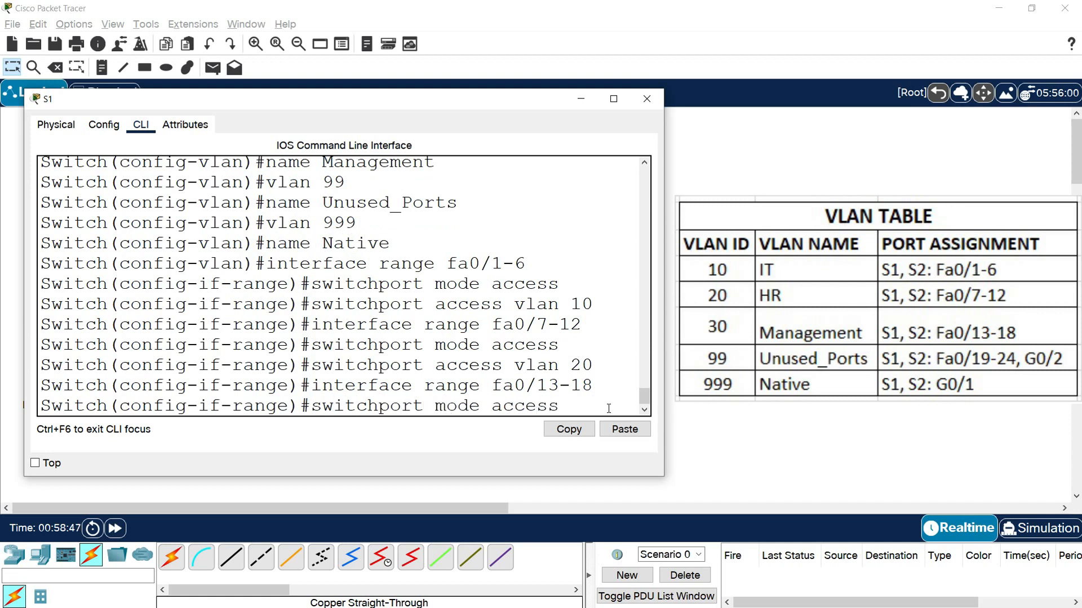
{"action": "key", "text": "Return"}
- Assign ports fa0/13-18 on S1 to access VLAN 30
{"action": "type", "text": "switchp"}
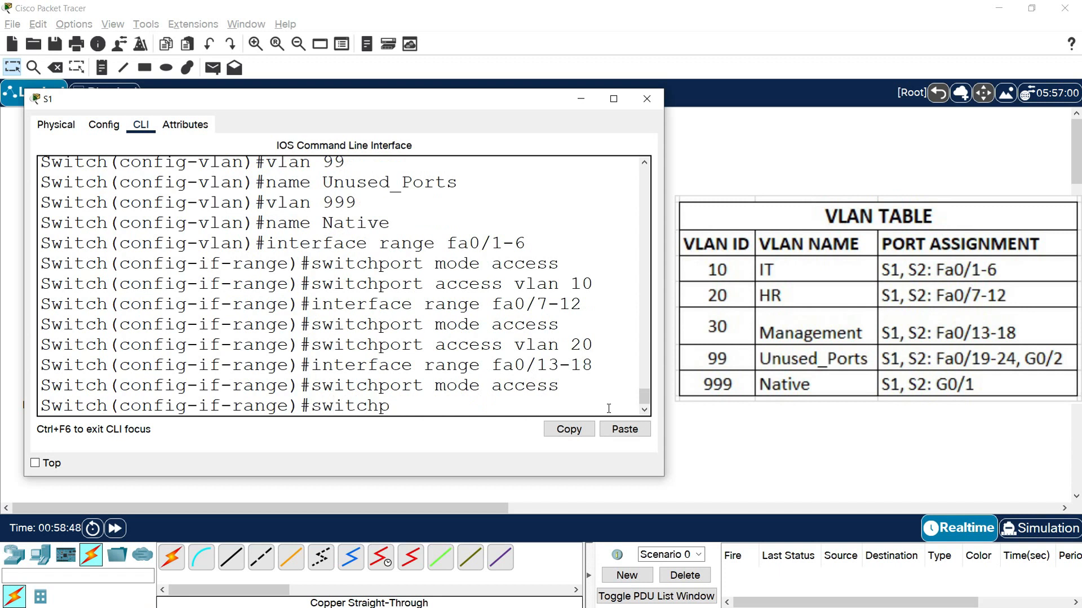
{"action": "type", "text": "ort access vlan"}
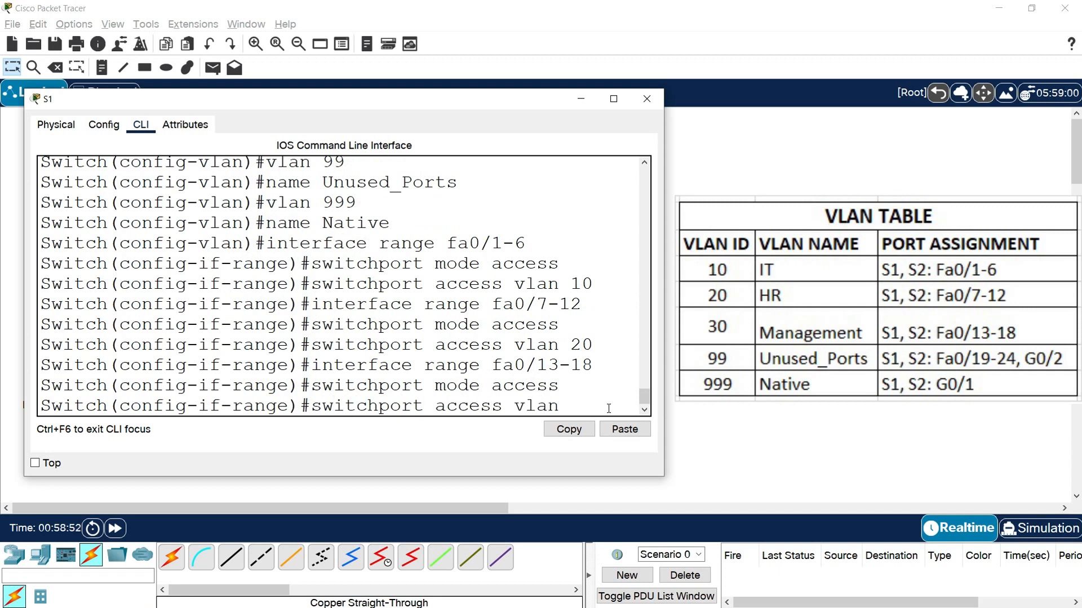
{"action": "type", "text": " 30"}
{"action": "key", "text": "Return"}
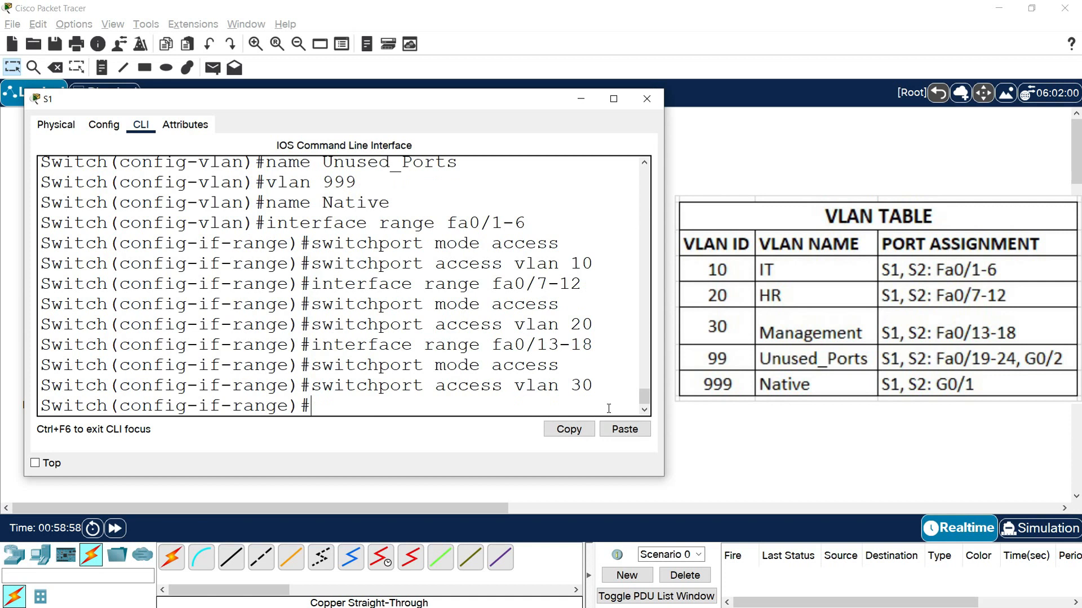
- Enter interface range fa0/19-24, G0/2 on S1 and set those ports to access mode
{"action": "type", "text": "interface ran"}
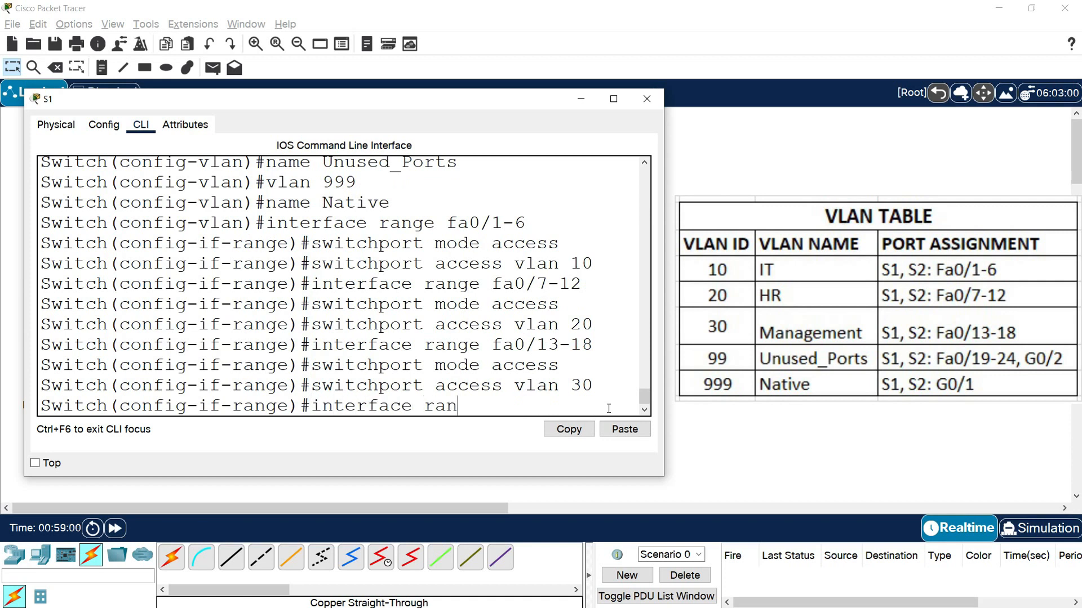
{"action": "type", "text": "ge fa0/19-24"}
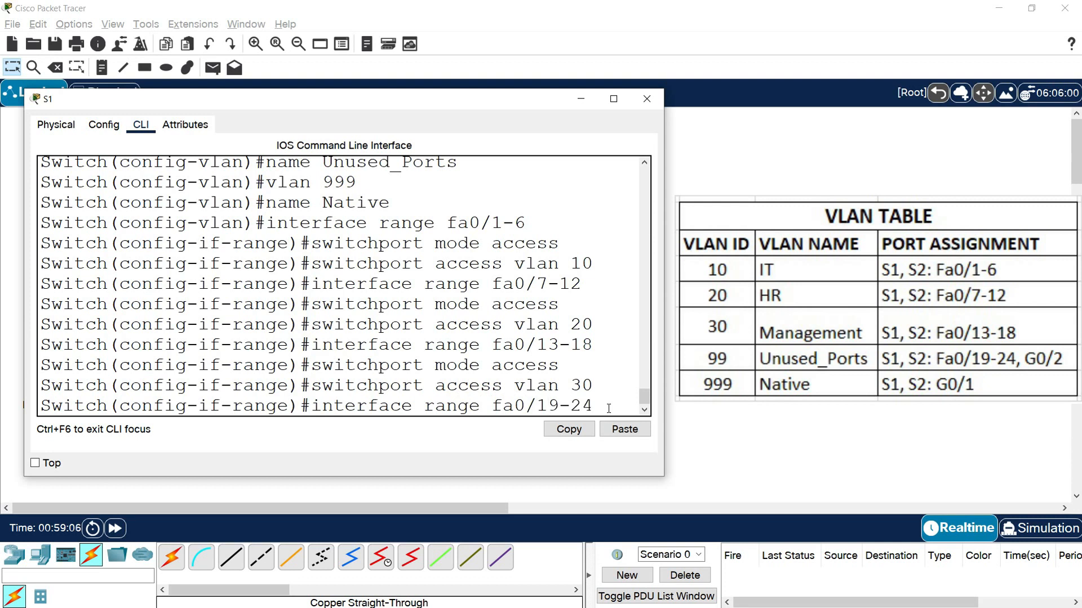
{"action": "type", "text": ", G0"}
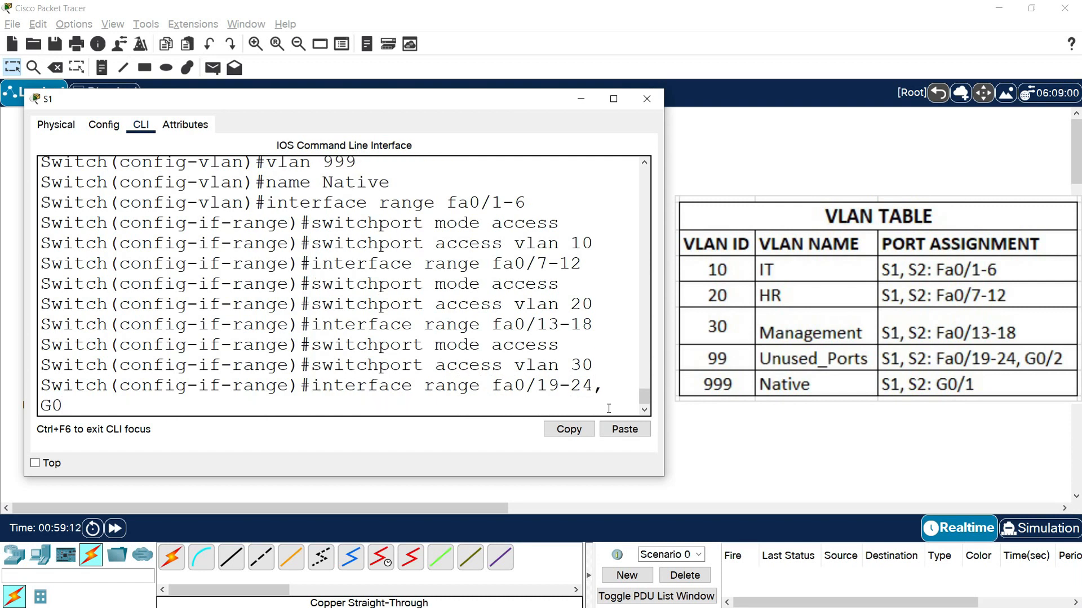
{"action": "type", "text": "/2"}
{"action": "key", "text": "Return"}
{"action": "type", "text": "switchport"}
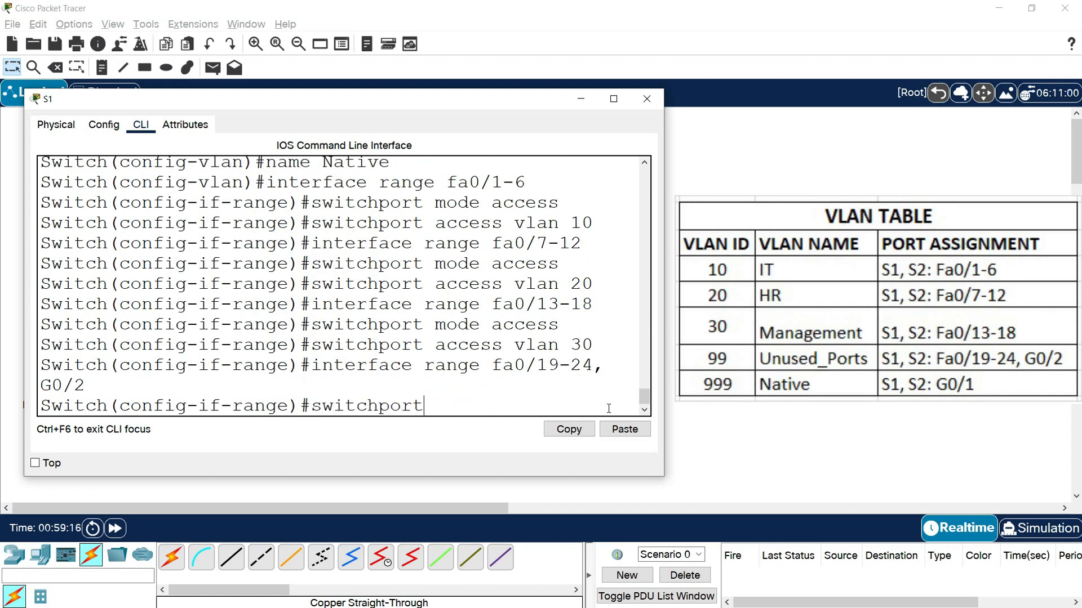
{"action": "type", "text": " mode access"}
{"action": "key", "text": "Return"}
- Assign ports fa0/19-24 and G0/2 on S1 to access VLAN 99
{"action": "type", "text": "switchport access"}
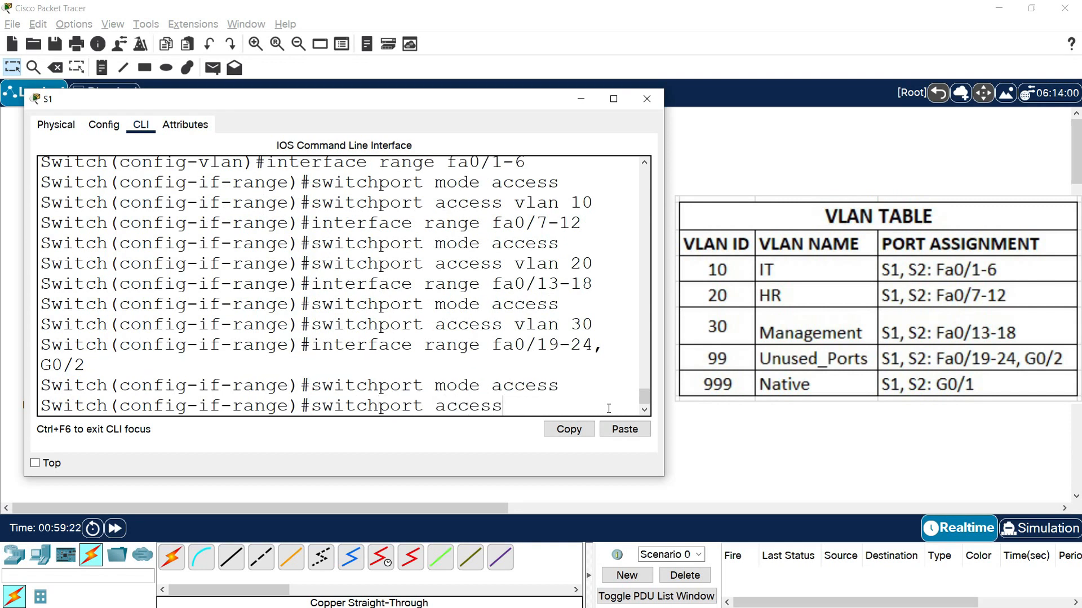
{"action": "type", "text": " vlan 99"}
{"action": "key", "text": "Return"}
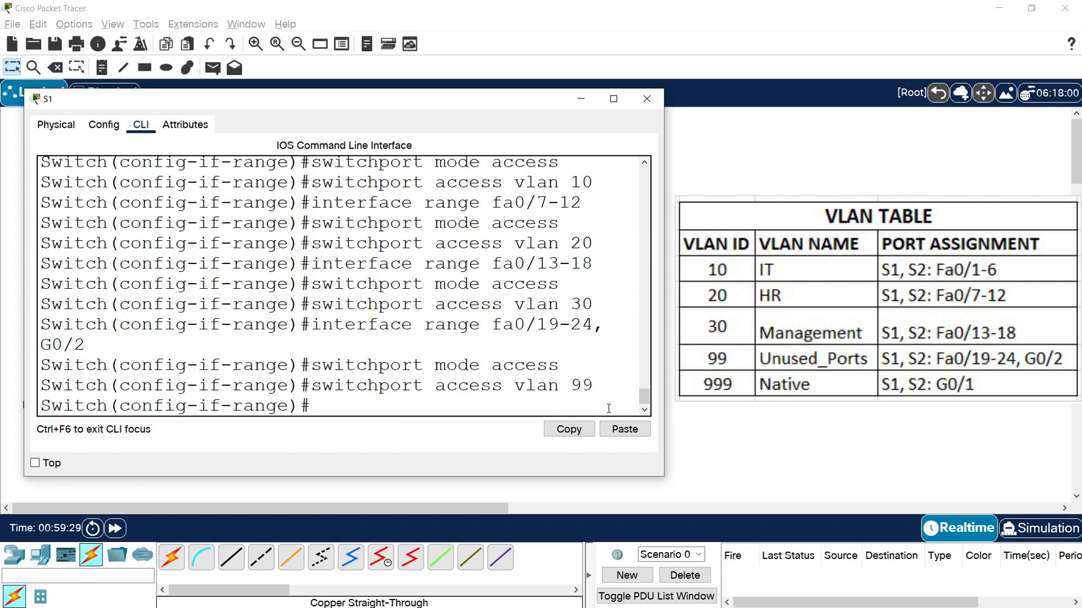
- Shut down the unused ports fa0/19-24 and G0/2 on S1 and close the S1 window
{"action": "type", "text": "shutdown"}
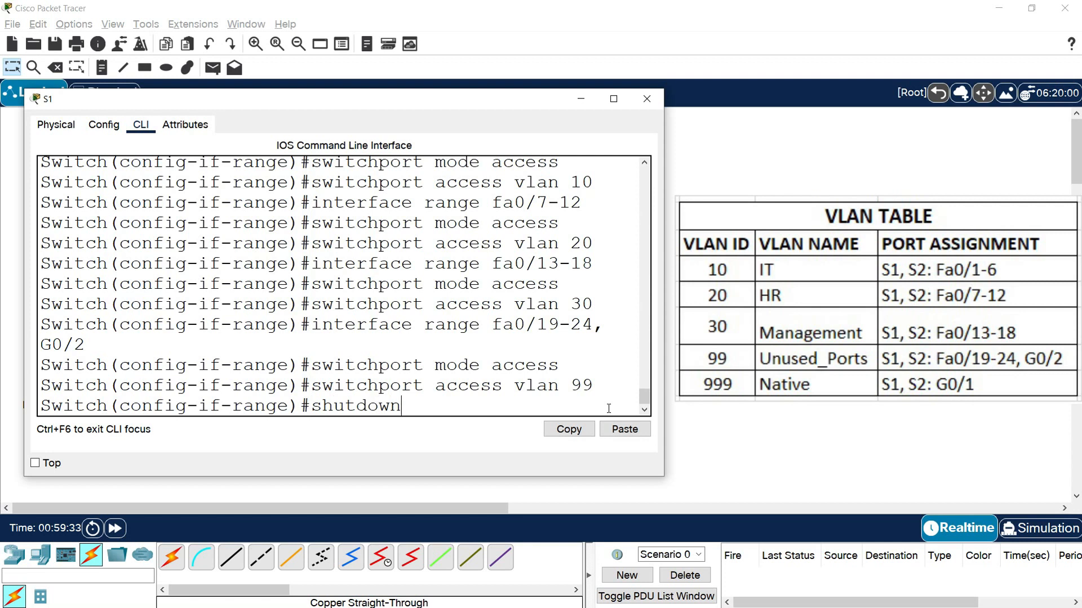
{"action": "key", "text": "Return"}
{"action": "key", "text": "Return"}
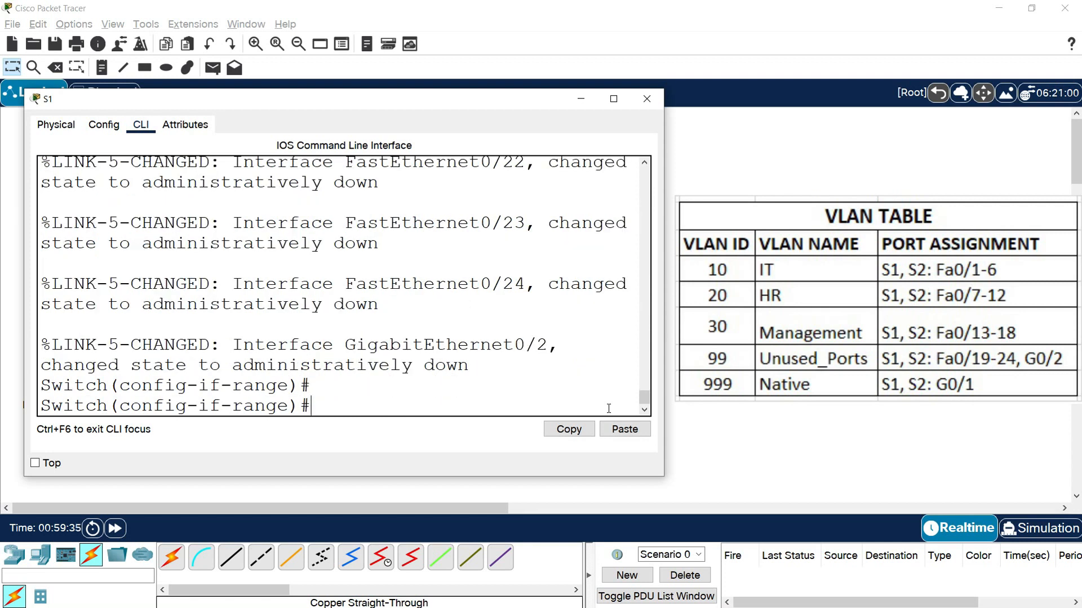
{"action": "type", "text": "in"}
{"action": "left_click", "coordinate": [647, 98]}
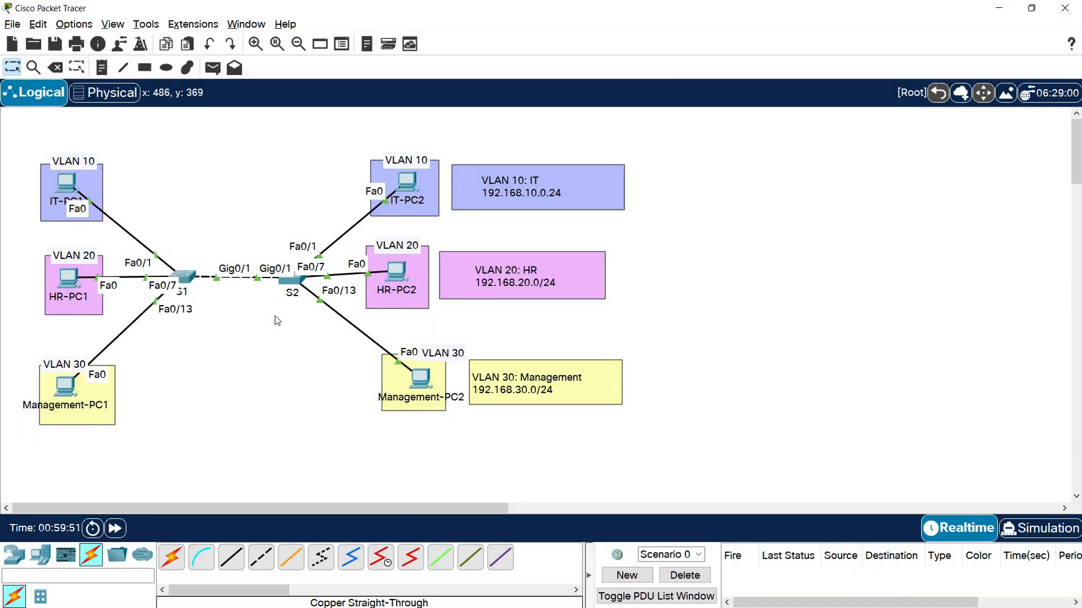
- Open the command line of switch S2 and set interface range fa0/1-6 to access mode
{"action": "left_click", "coordinate": [292, 285]}
{"action": "left_click_drag", "start_coordinate": [434, 113], "coordinate": [120, 84]}
{"action": "left_click_drag", "start_coordinate": [427, 238], "coordinate": [640, 258]}
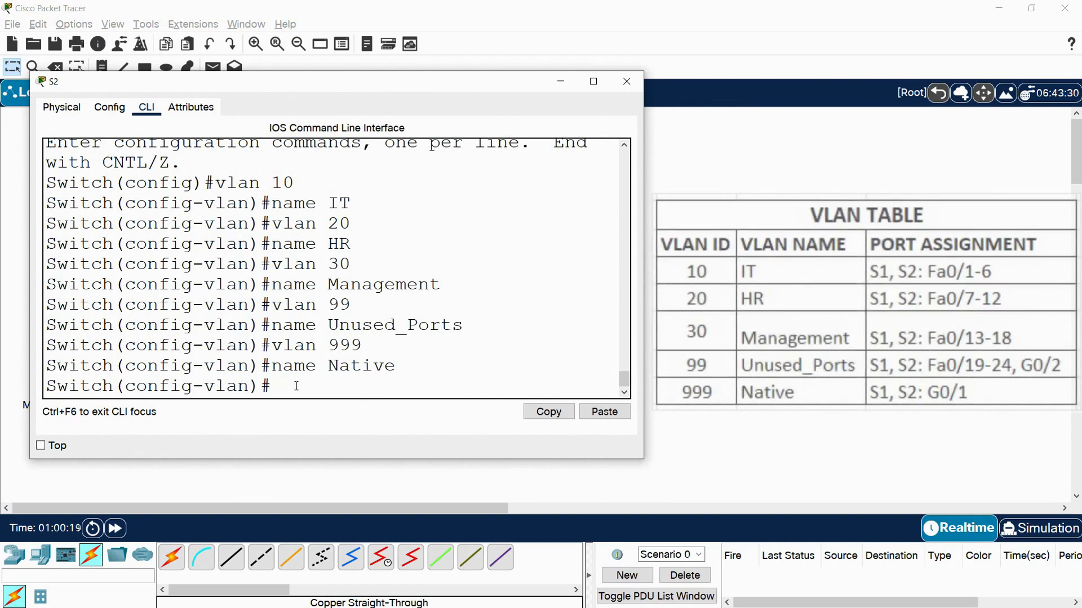
{"action": "type", "text": "interface"}
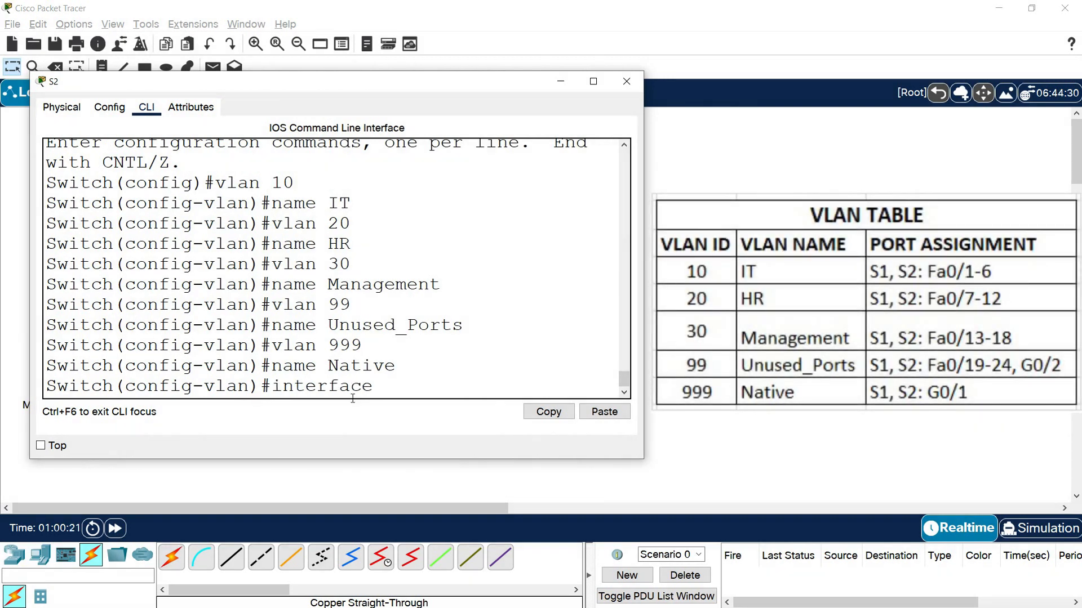
{"action": "type", "text": " range fa0/"}
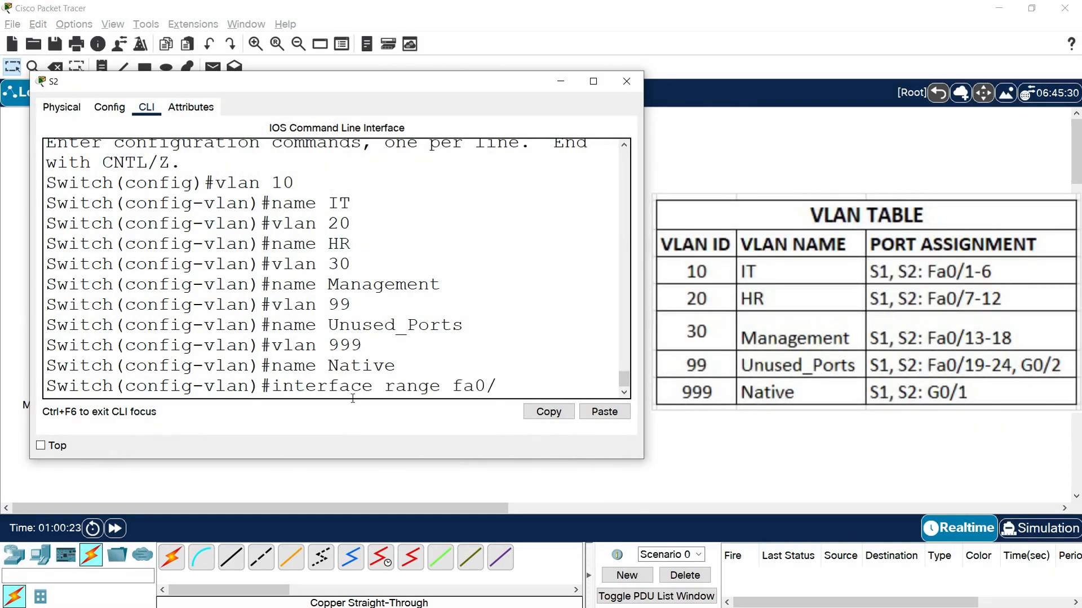
{"action": "type", "text": "1-6"}
{"action": "key", "text": "Return"}
{"action": "type", "text": "switchpor"}
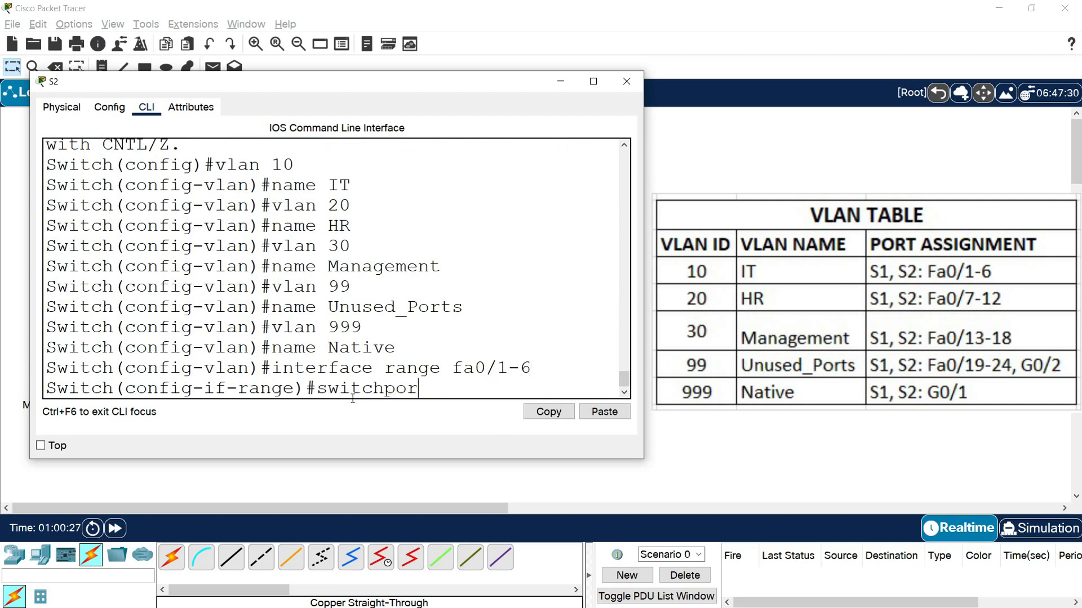
{"action": "type", "text": "t mode access"}
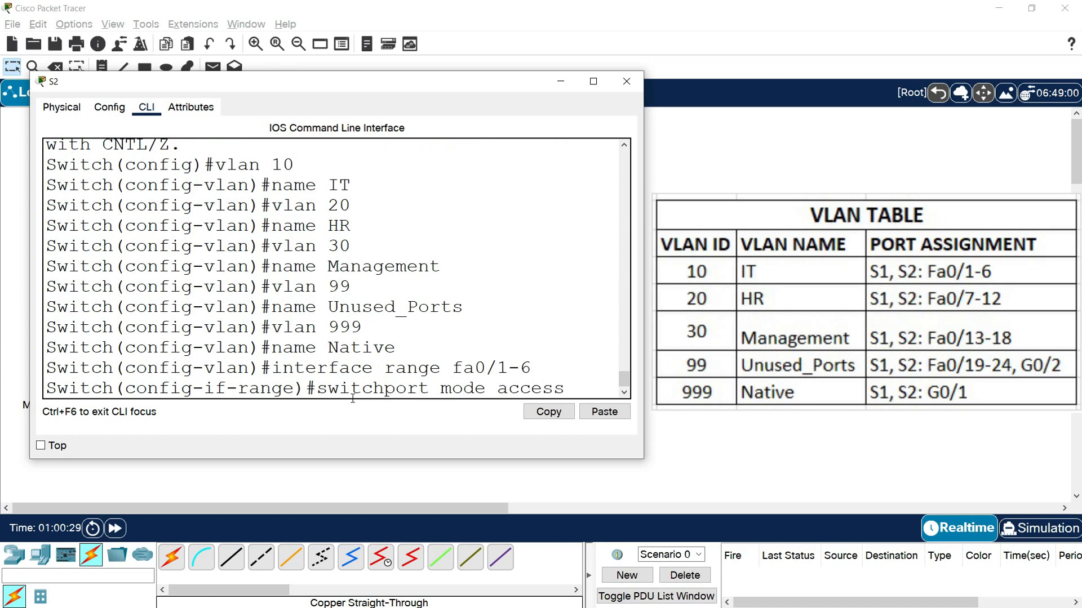
{"action": "key", "text": "Return"}
- Assign ports fa0/1-6 on S2 to access VLAN 10
{"action": "type", "text": "switchpor"}
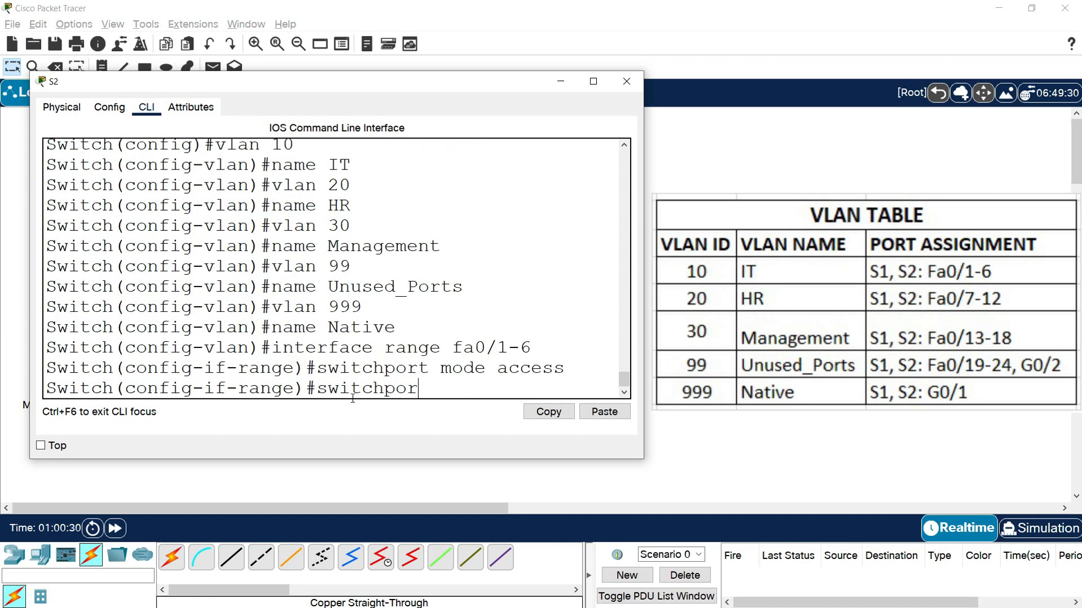
{"action": "type", "text": "t access vlan 10"}
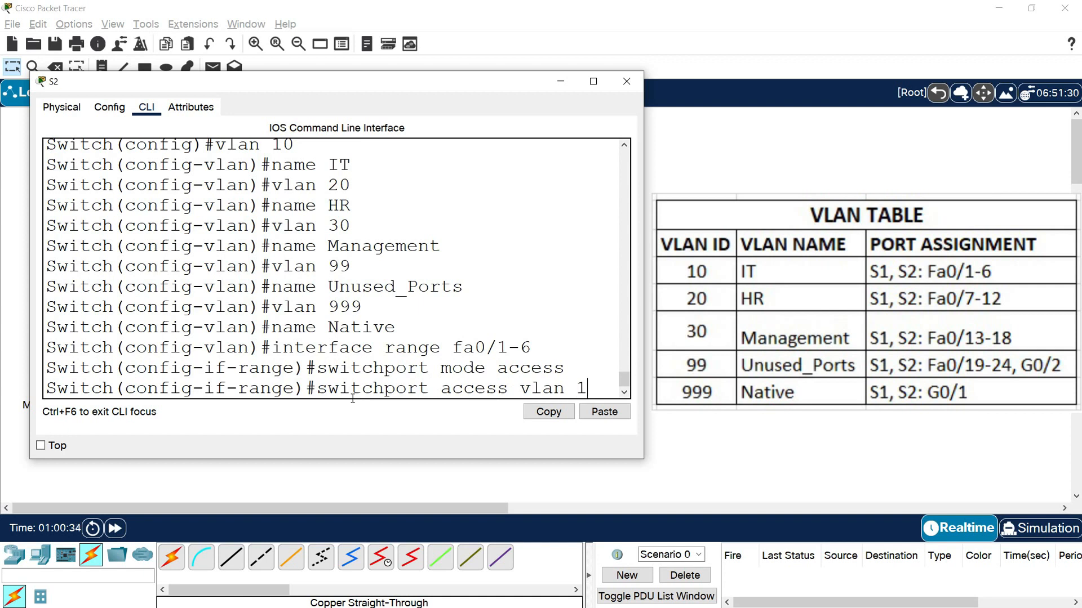
{"action": "key", "text": "Return"}
- Enter interface range fa0/7-12 on S2, set the ports to access mode and assign them to VLAN 20
{"action": "type", "text": "interface"}
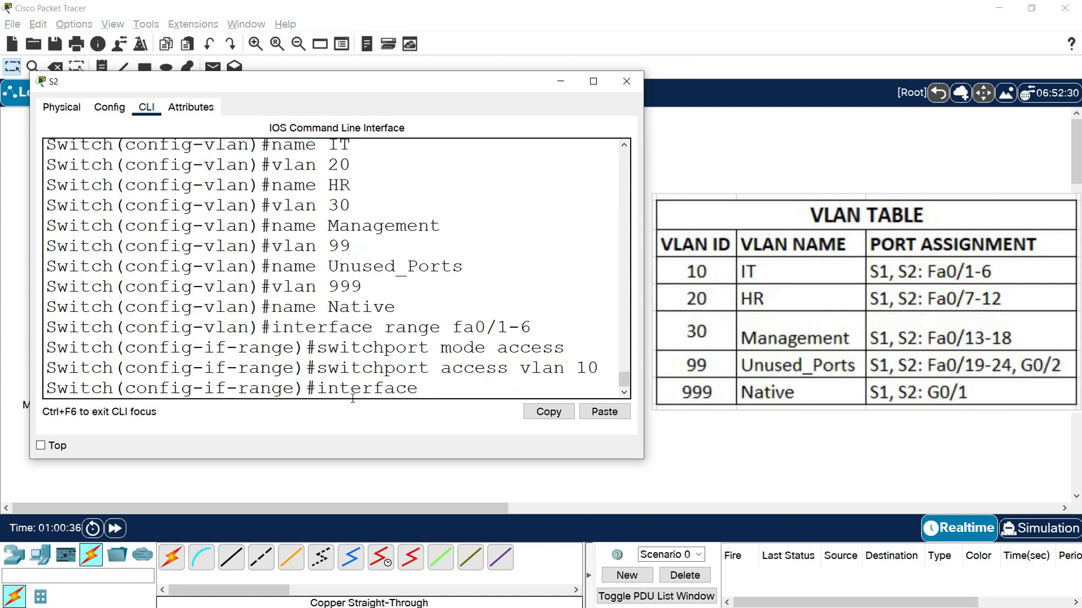
{"action": "type", "text": " range fa0/7-12"}
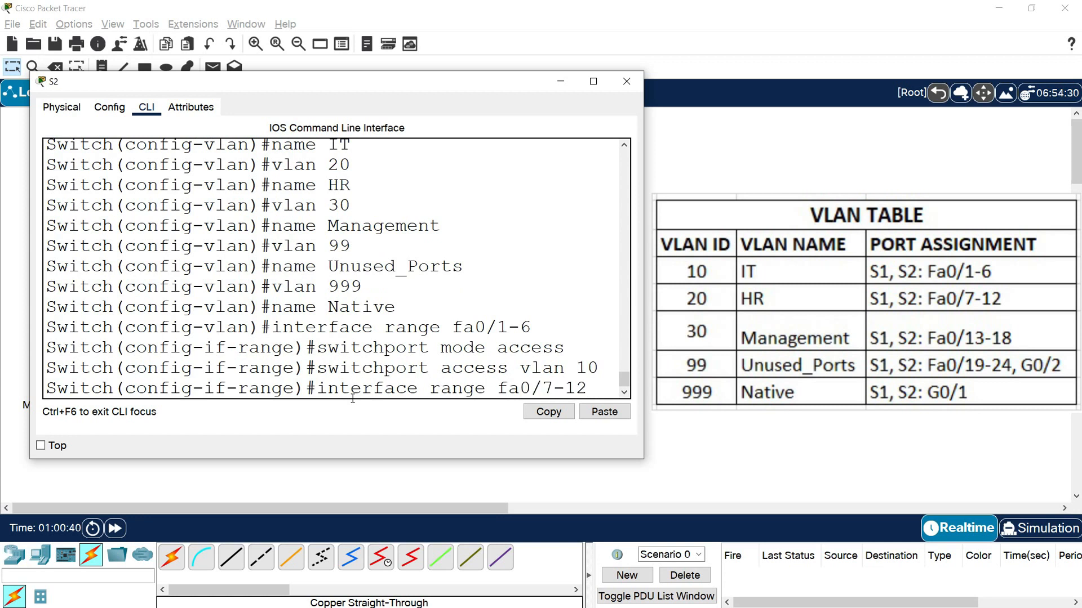
{"action": "key", "text": "Return"}
{"action": "type", "text": "s"}
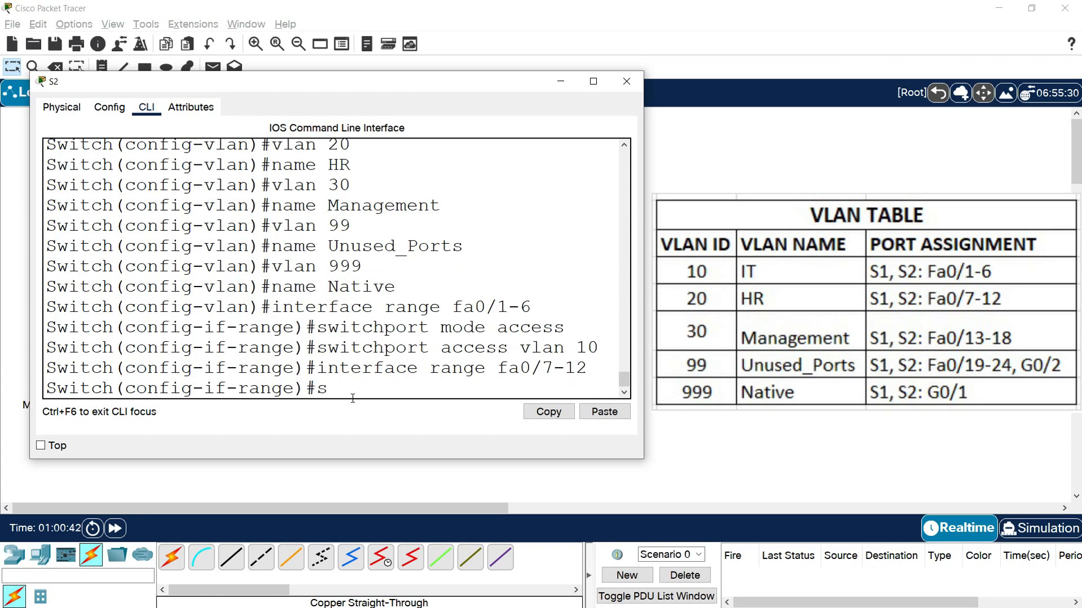
{"action": "type", "text": "witchport mode "}
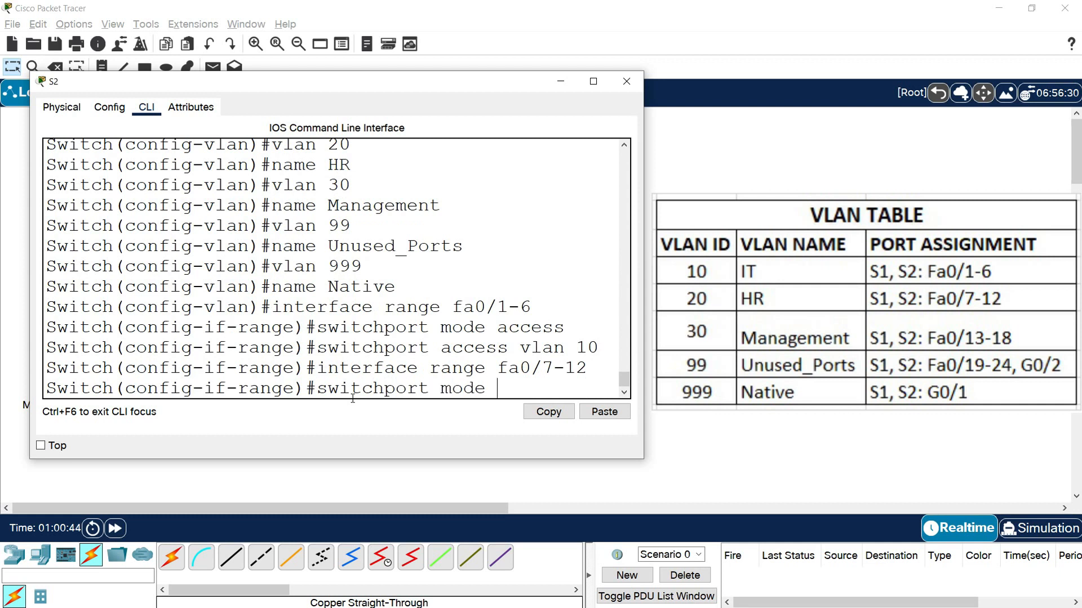
{"action": "type", "text": "access"}
{"action": "key", "text": "Return"}
{"action": "type", "text": "switchport "}
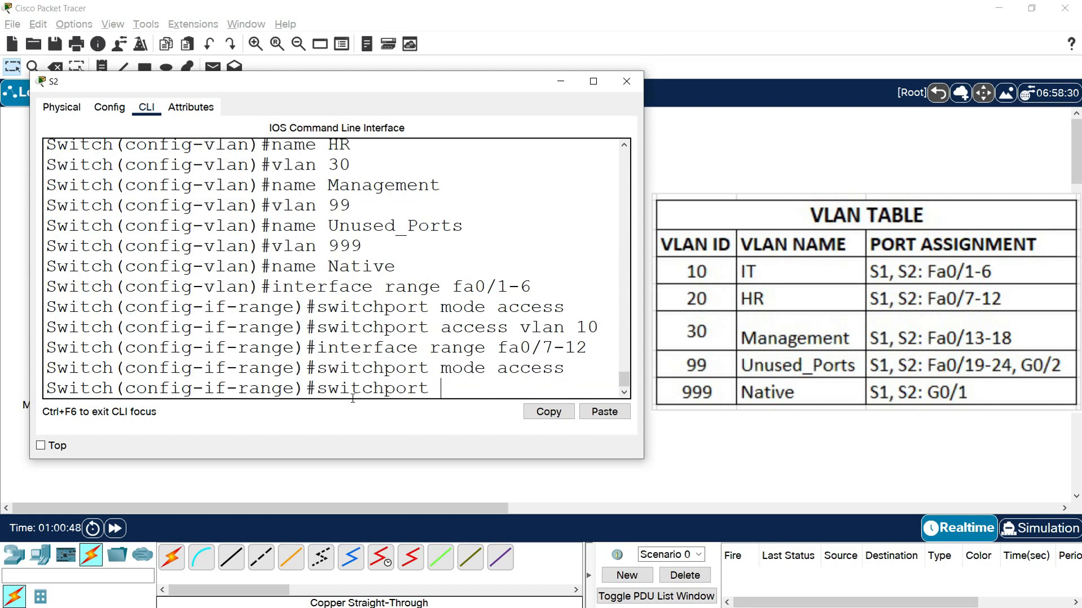
{"action": "type", "text": "access vlan 20"}
{"action": "key", "text": "Return"}
- Enter interface range fa0/13-18 on S2 and set those ports to access mode
{"action": "type", "text": "in"}
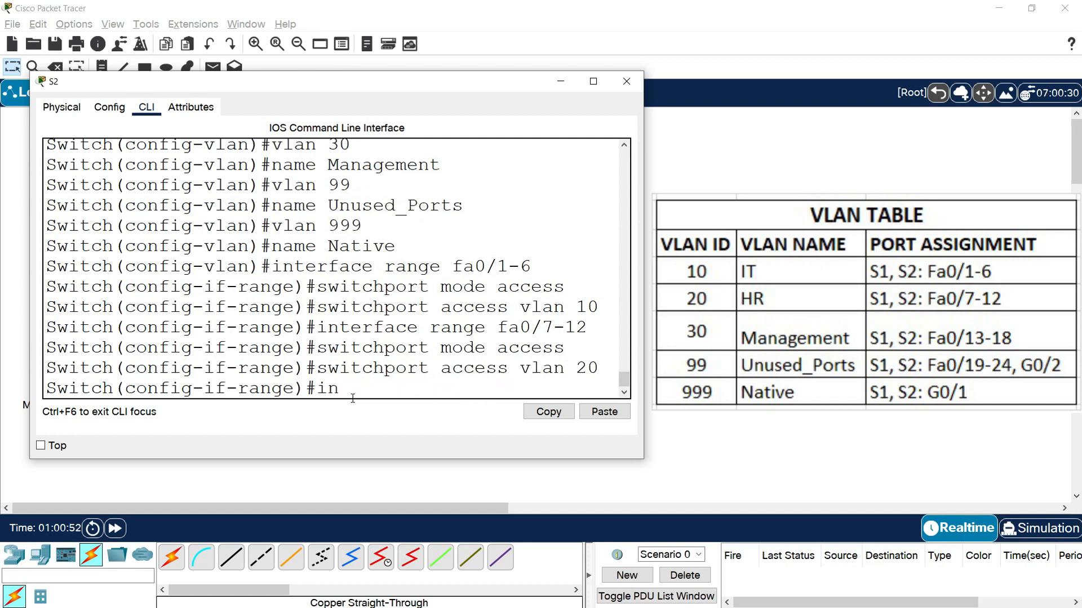
{"action": "type", "text": "terface range fa0/13"}
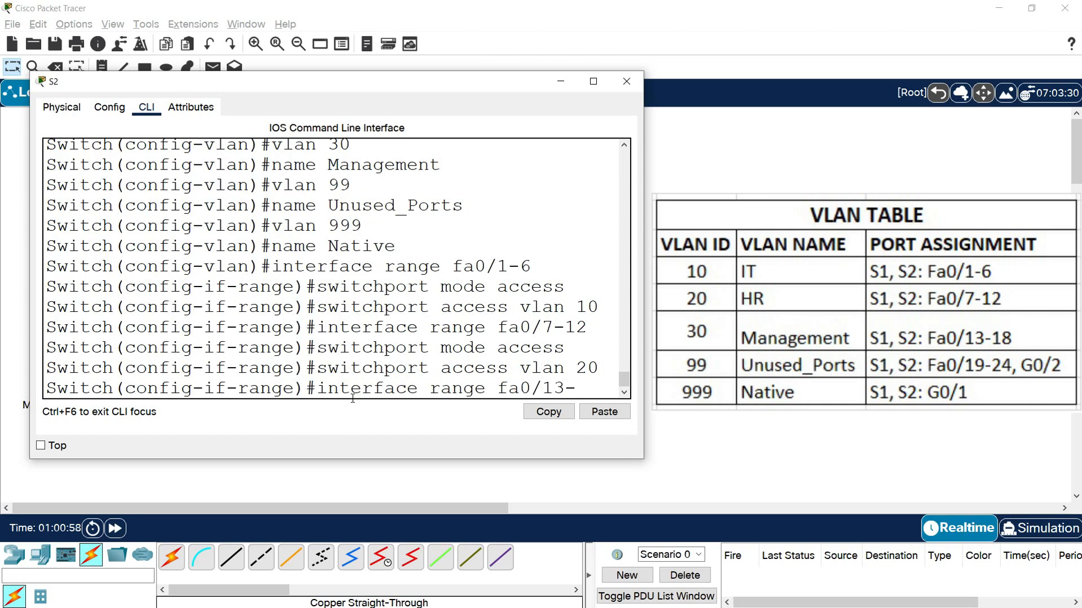
{"action": "type", "text": "-18"}
{"action": "key", "text": "Return"}
{"action": "type", "text": "switch"}
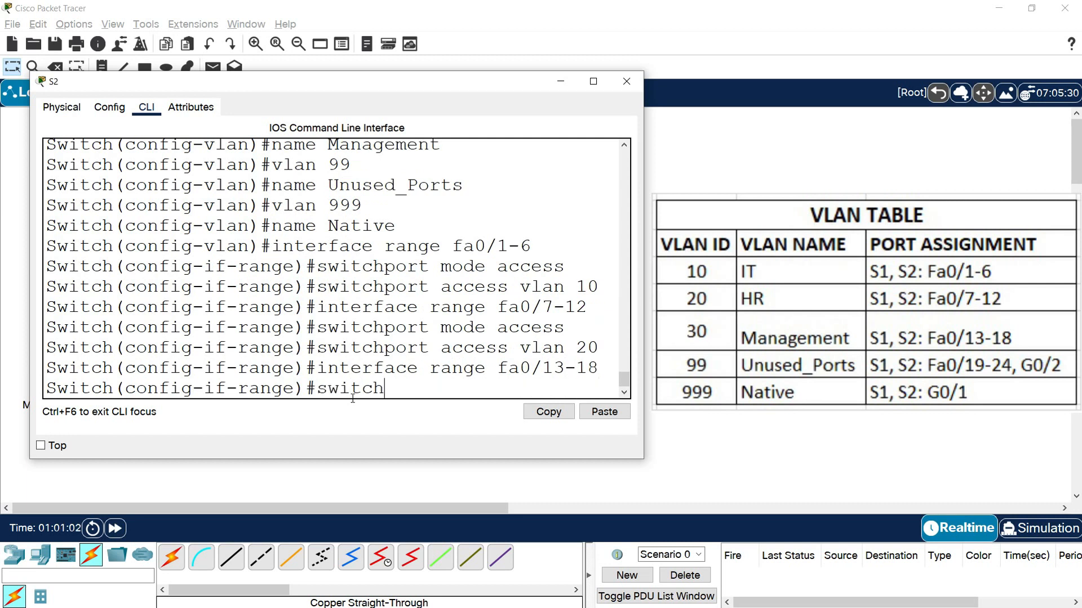
{"action": "type", "text": "port mode access"}
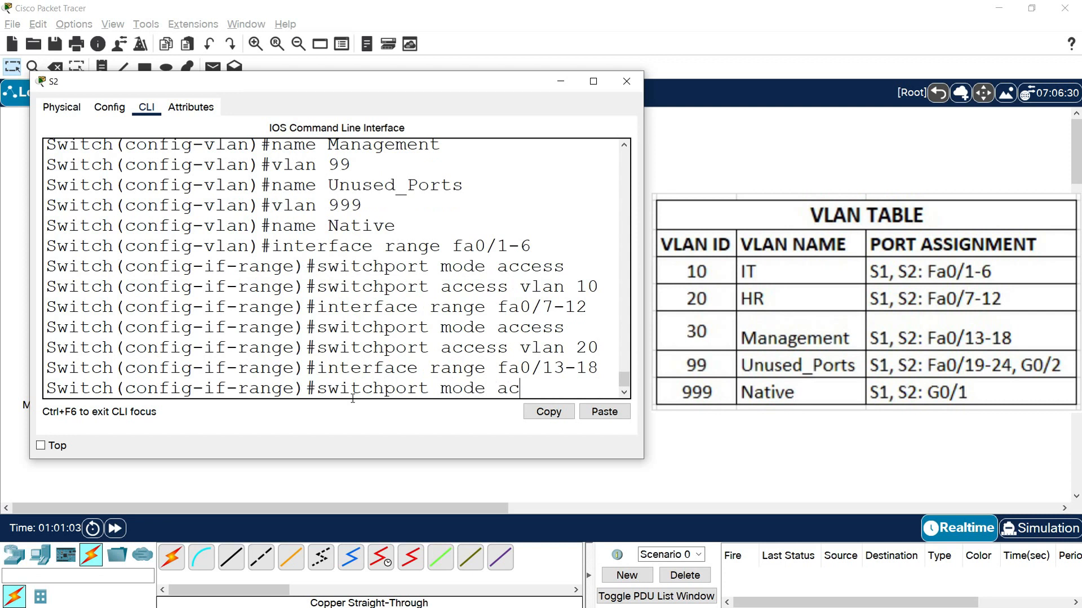
{"action": "key", "text": "Return"}
- Assign ports fa0/13-18 on S2 to access VLAN 30
{"action": "type", "text": "swit"}
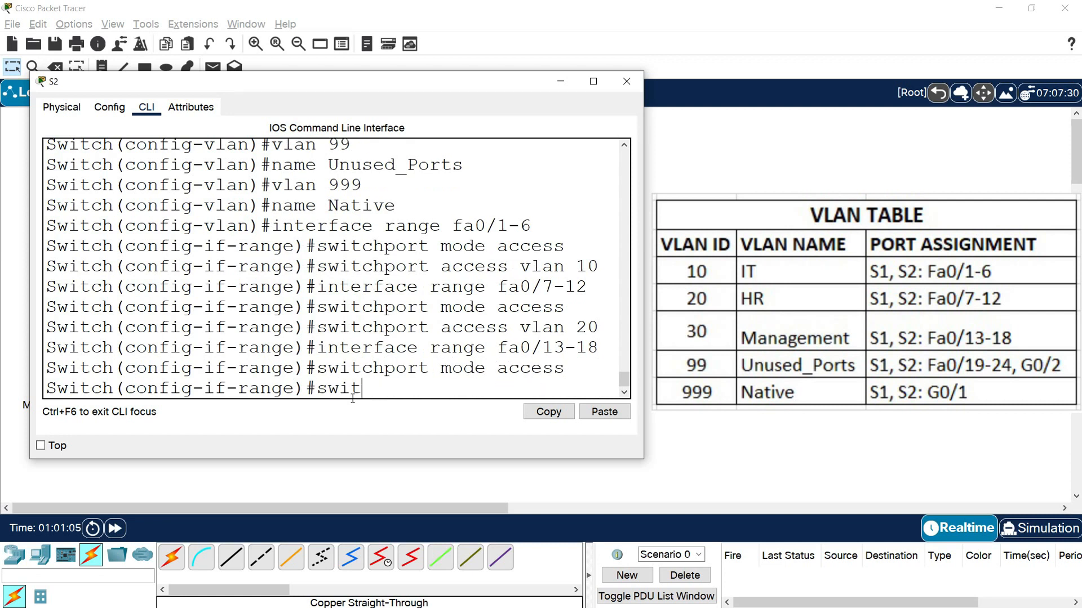
{"action": "type", "text": "chport access vlan 30"}
{"action": "key", "text": "Return"}
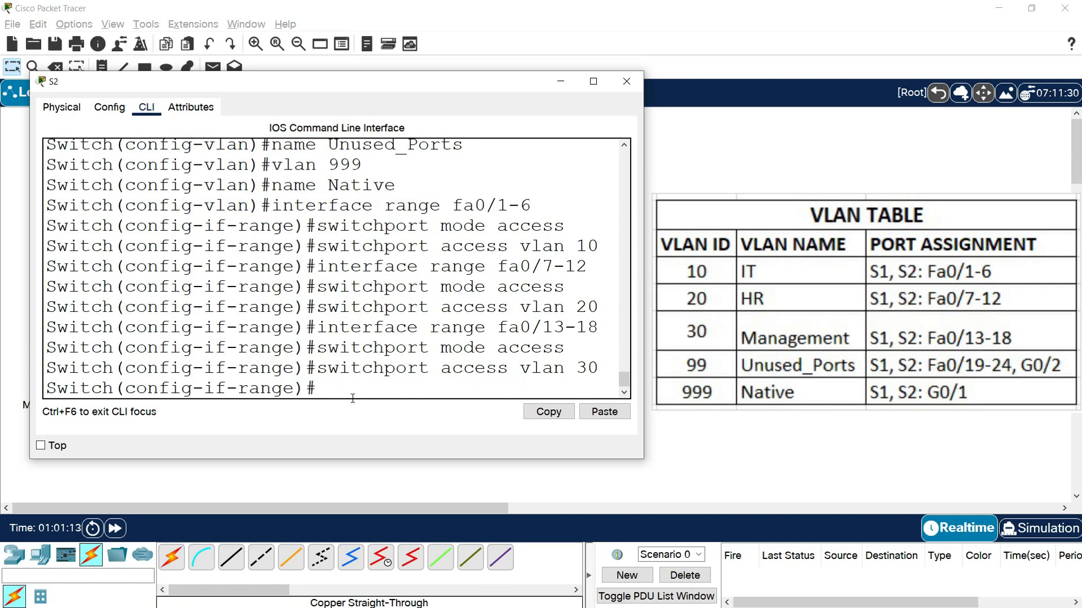
- Enter interface range fa0/19-24, g0/2 on S2 and set those ports to access mode
{"action": "type", "text": "interface range fa0/19-24,"}
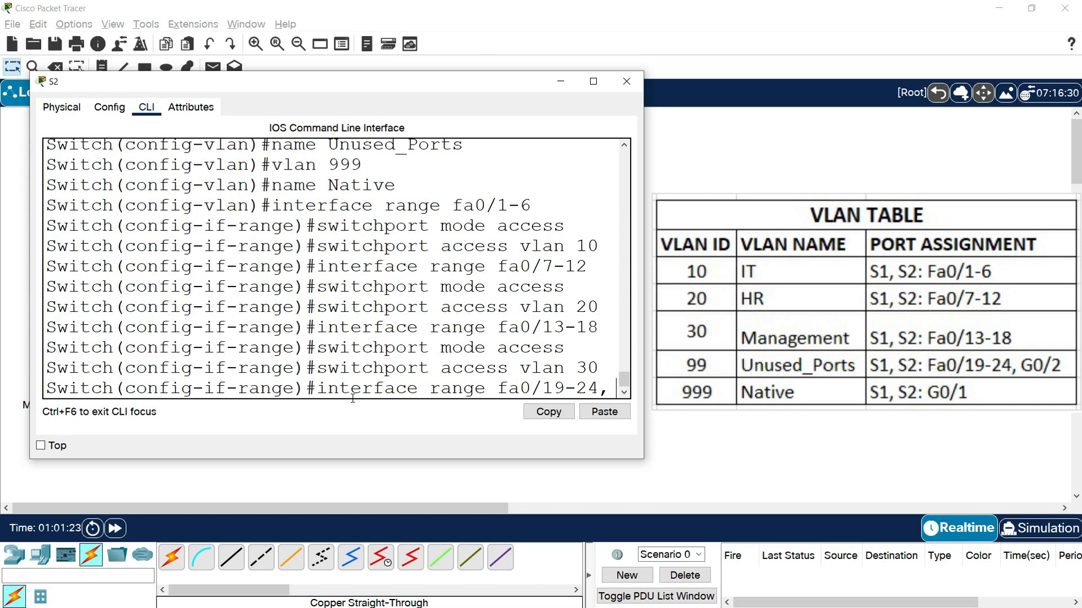
{"action": "type", "text": "g0/2"}
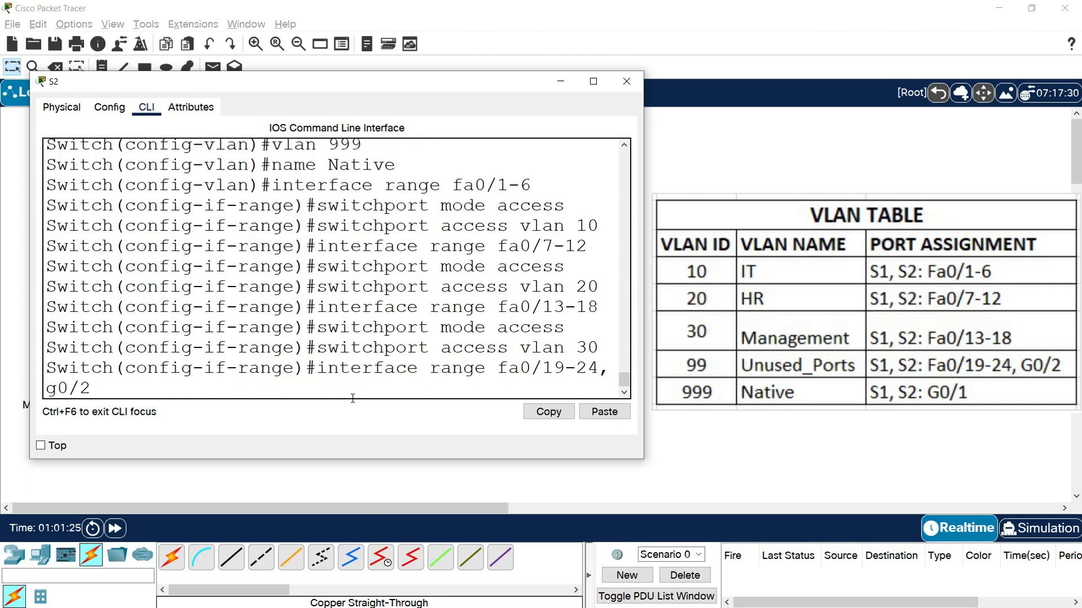
{"action": "key", "text": "Return"}
{"action": "type", "text": "switch"}
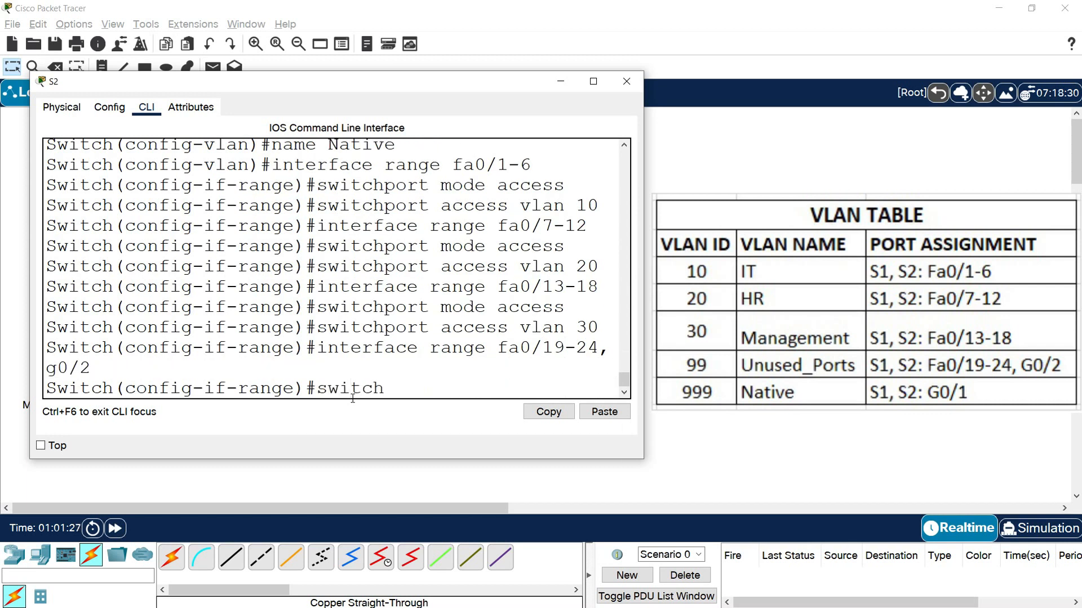
{"action": "type", "text": "port mode access"}
{"action": "key", "text": "Return"}
- Assign ports fa0/19-24 and g0/2 on S2 to access VLAN 99
{"action": "type", "text": "switchport acc"}
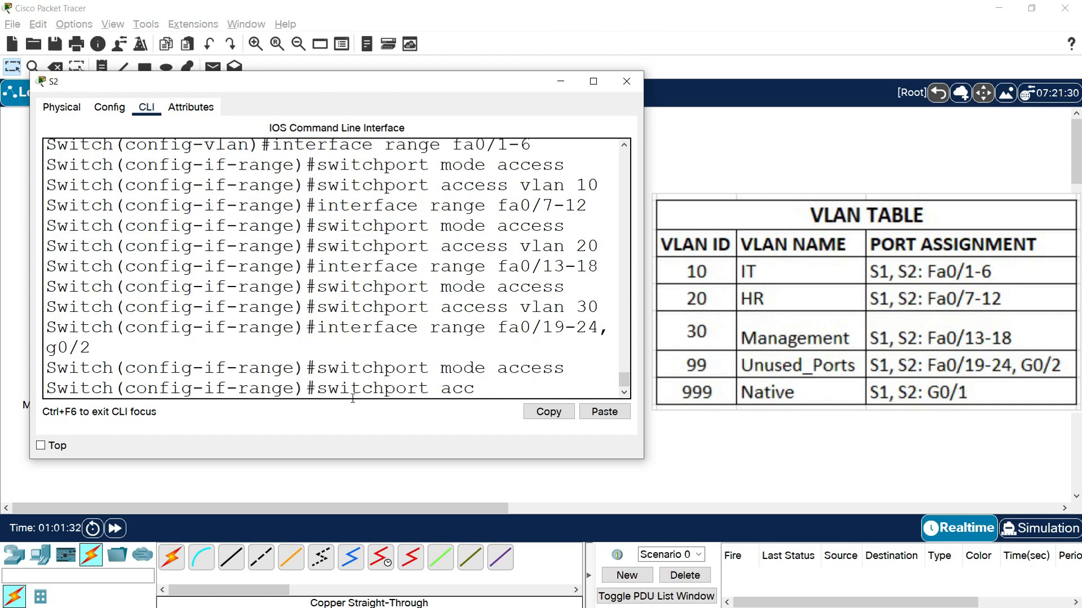
{"action": "type", "text": "ess vlan 99"}
{"action": "key", "text": "Return"}
- Shut down the unused ports fa0/19-24 and g0/2 on S2 and close the S2 window
{"action": "type", "text": "shutdown"}
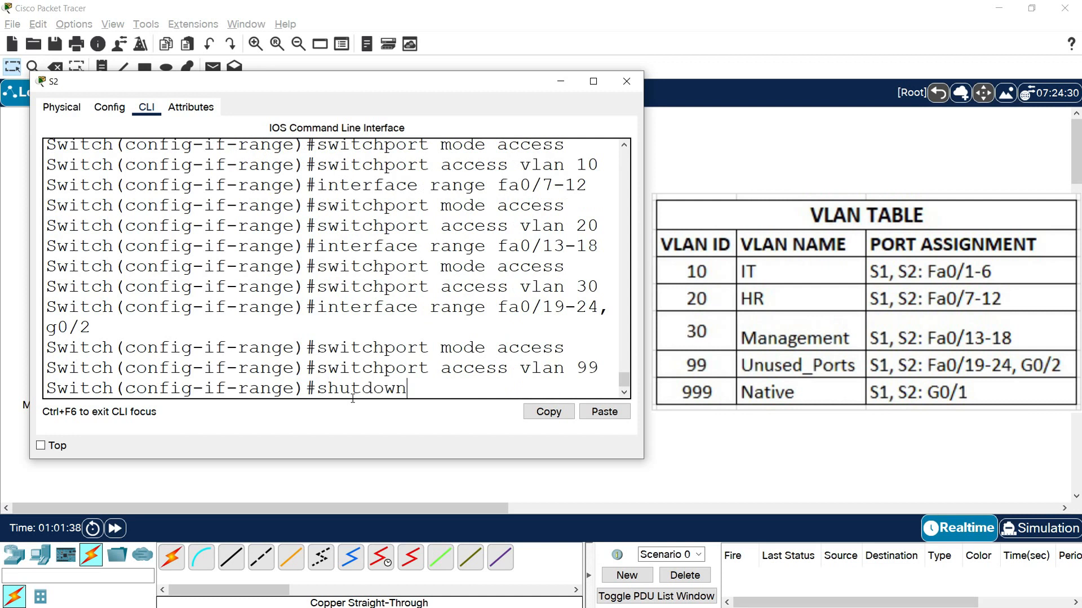
{"action": "key", "text": "Return"}
{"action": "key", "text": "Return"}
{"action": "type", "text": "i"}
{"action": "key", "text": "BackSpace"}
{"action": "key", "text": "BackSpace"}
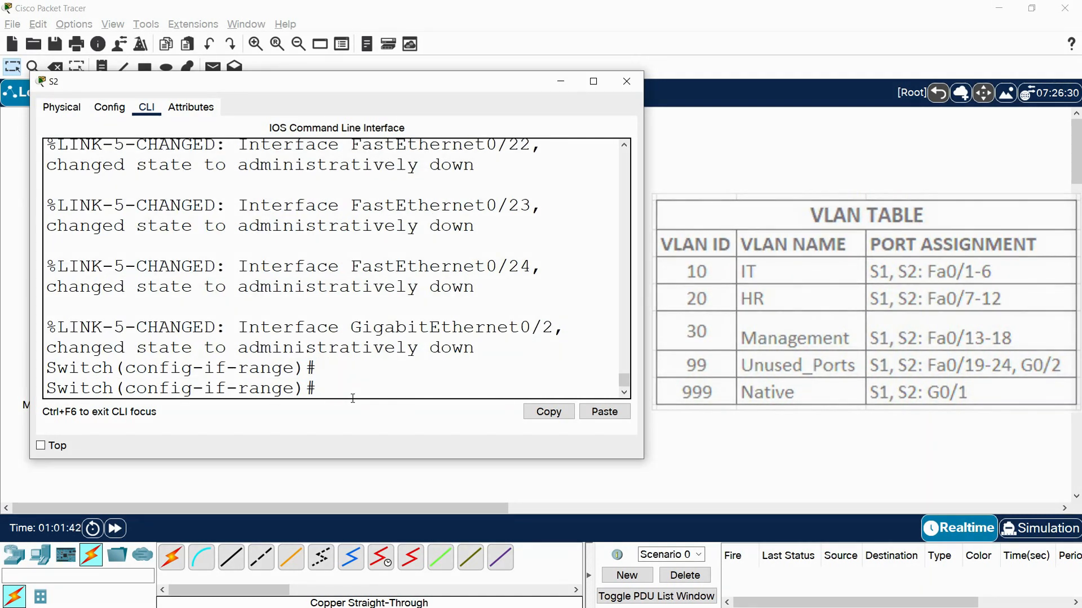
{"action": "left_click", "coordinate": [627, 81]}
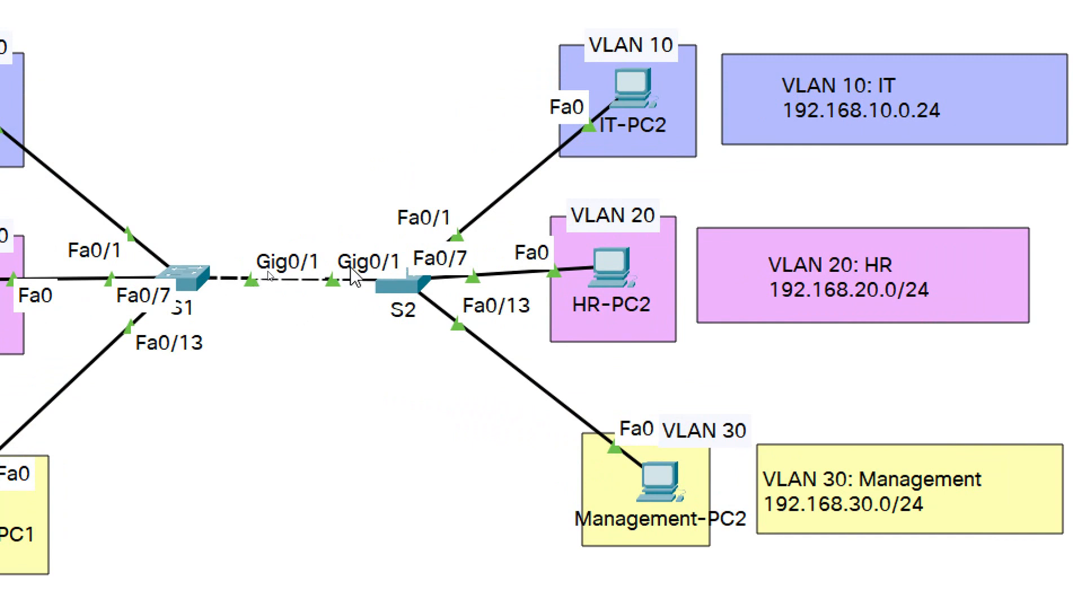
- Open the command line of switch S1 at full size and set interface g0/1 to trunk mode
{"action": "mouse_move", "coordinate": [401, 325]}
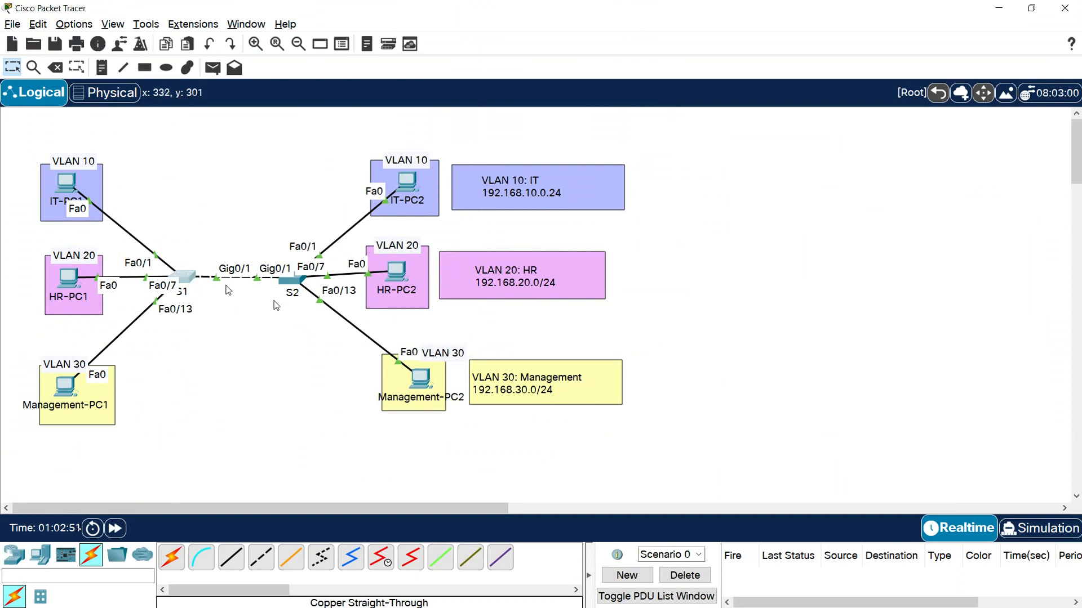
{"action": "left_click", "coordinate": [183, 276]}
{"action": "left_click", "coordinate": [685, 111]}
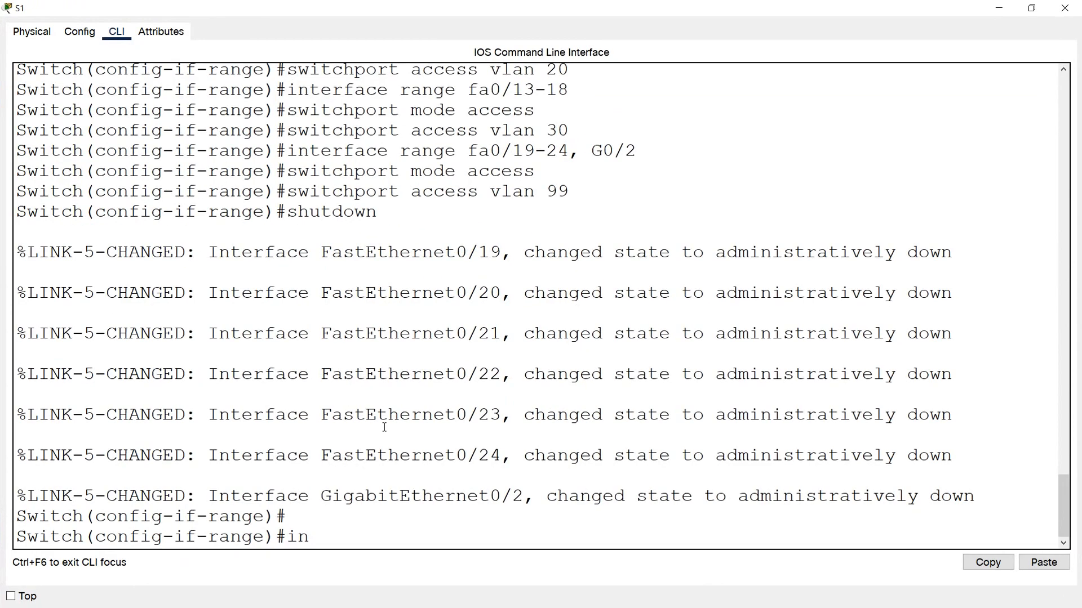
{"action": "type", "text": "interface fa"}
{"action": "key", "text": "BackSpace"}
{"action": "key", "text": "BackSpace"}
{"action": "type", "text": "g0/1"}
{"action": "key", "text": "Return"}
{"action": "type", "text": "switchport mode trunk"}
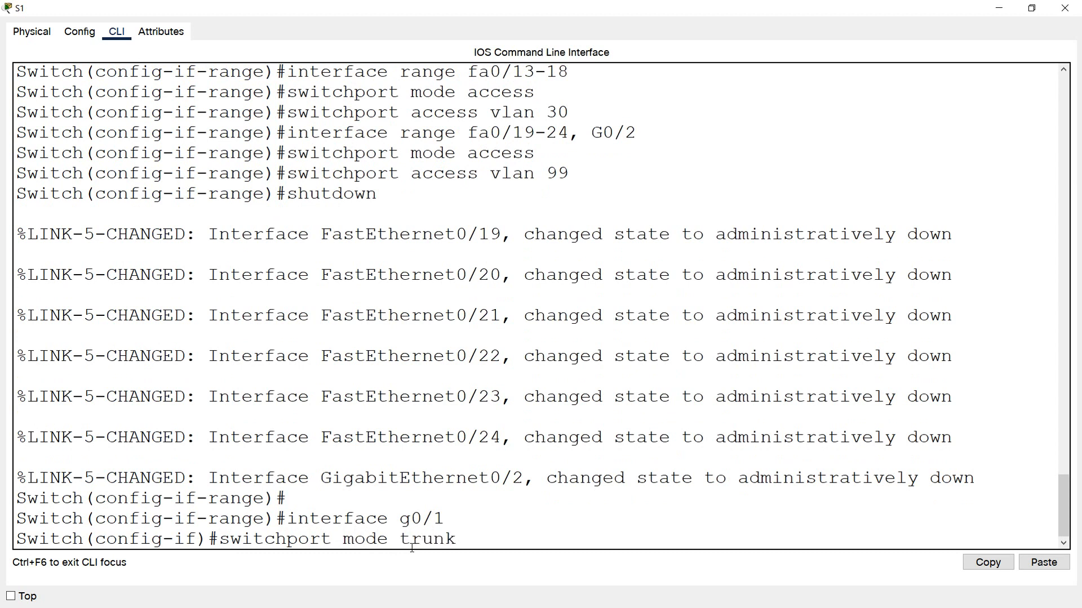
{"action": "key", "text": "Return"}
{"action": "key", "text": "Return"}
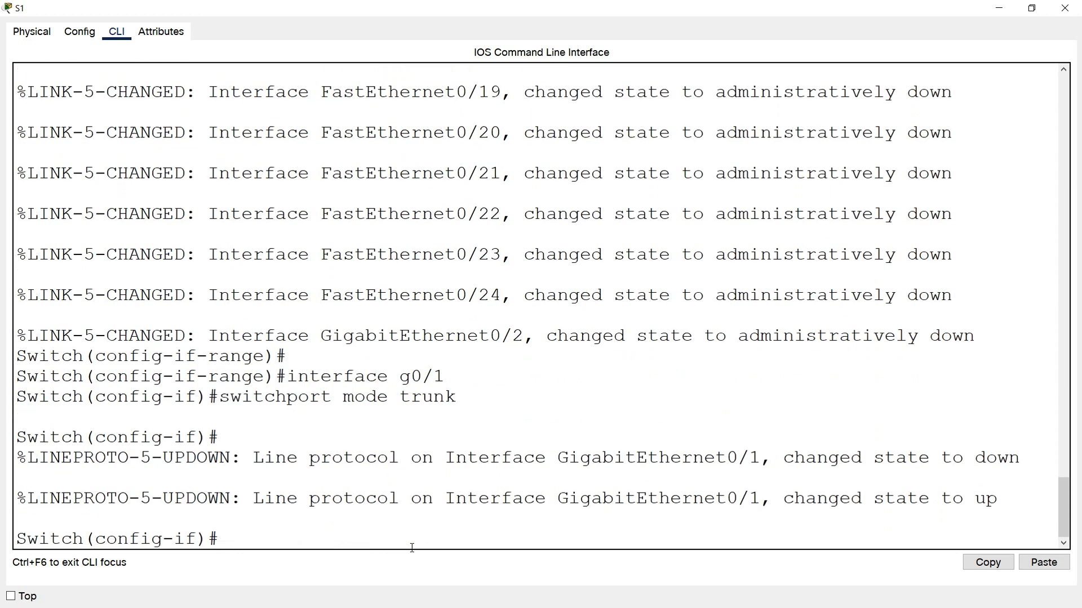
- Set the native VLAN of the g0/1 trunk on S1 to 999 and close the S1 window
{"action": "left_click_drag", "start_coordinate": [220, 397], "coordinate": [458, 394]}
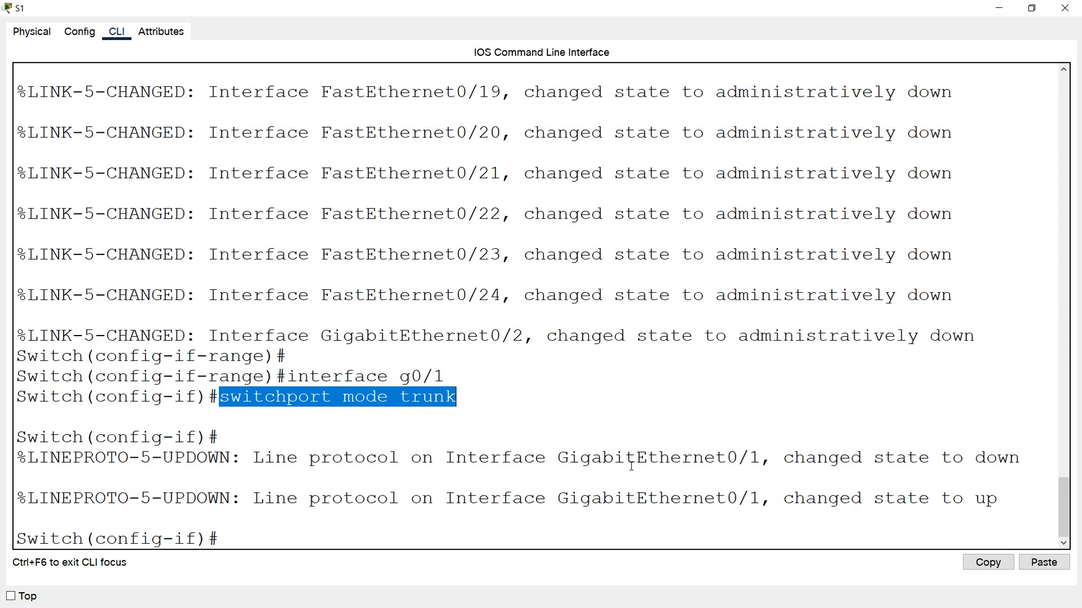
{"action": "left_click_drag", "start_coordinate": [265, 499], "coordinate": [962, 498]}
{"action": "left_click", "coordinate": [256, 537]}
{"action": "type", "text": "s"}
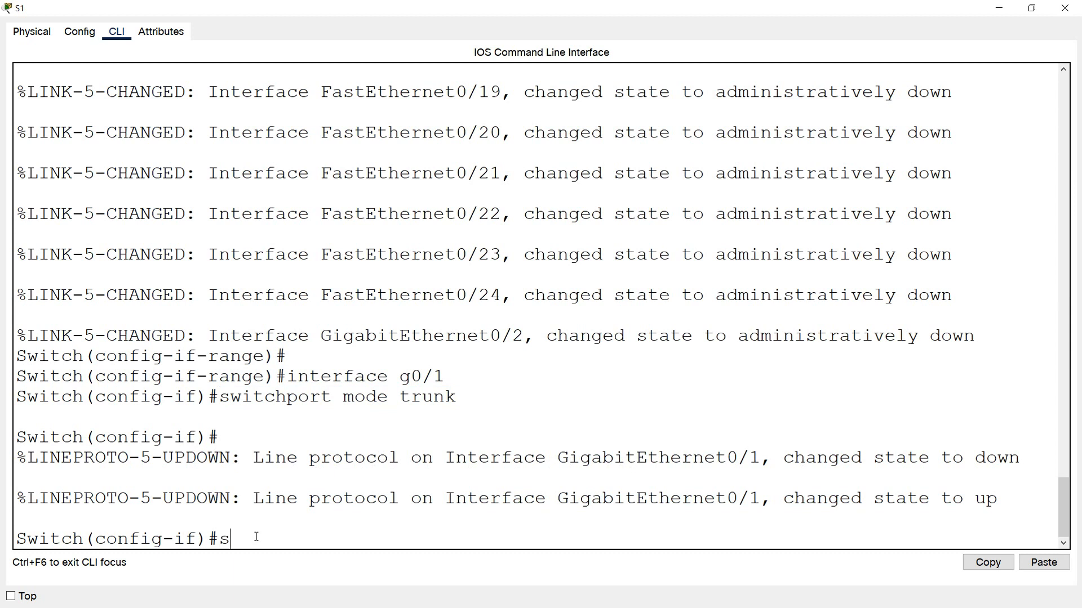
{"action": "type", "text": "witchport trunk native vla"}
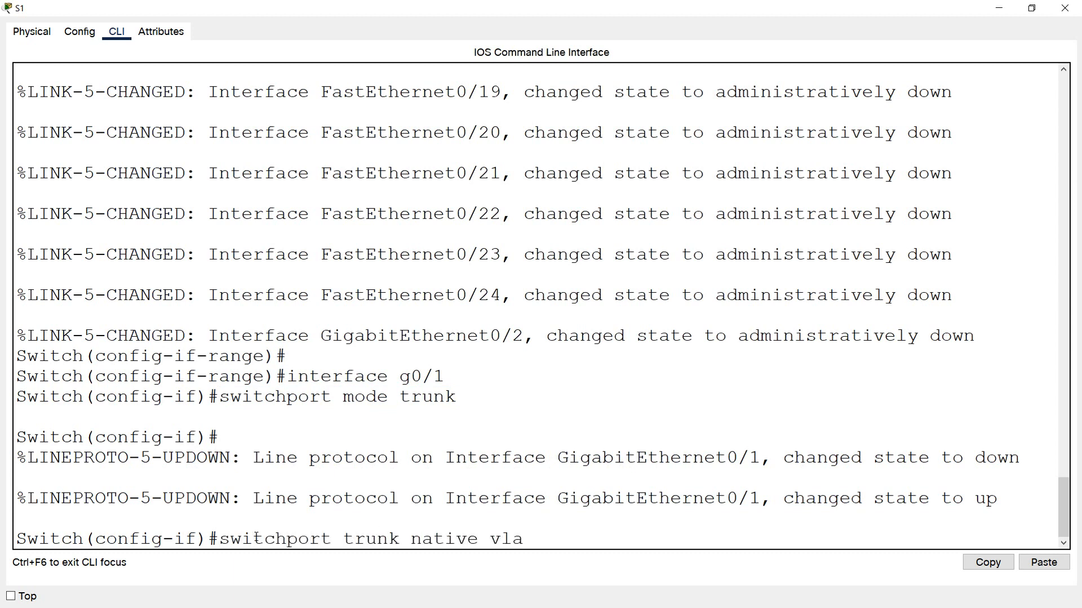
{"action": "type", "text": "n 999"}
{"action": "key", "text": "Return"}
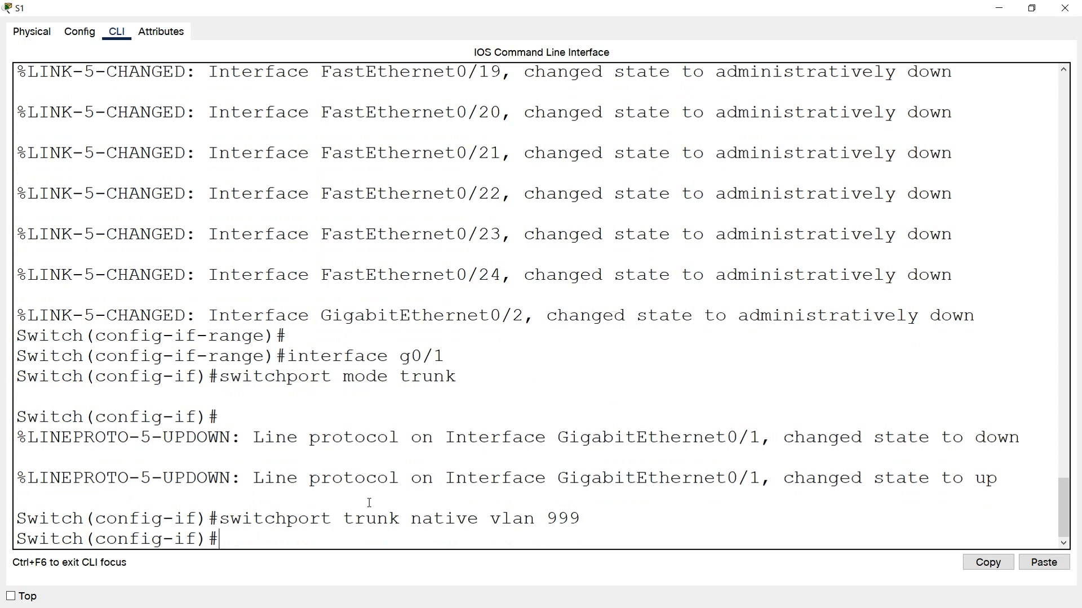
{"action": "left_click", "coordinate": [1063, 7]}
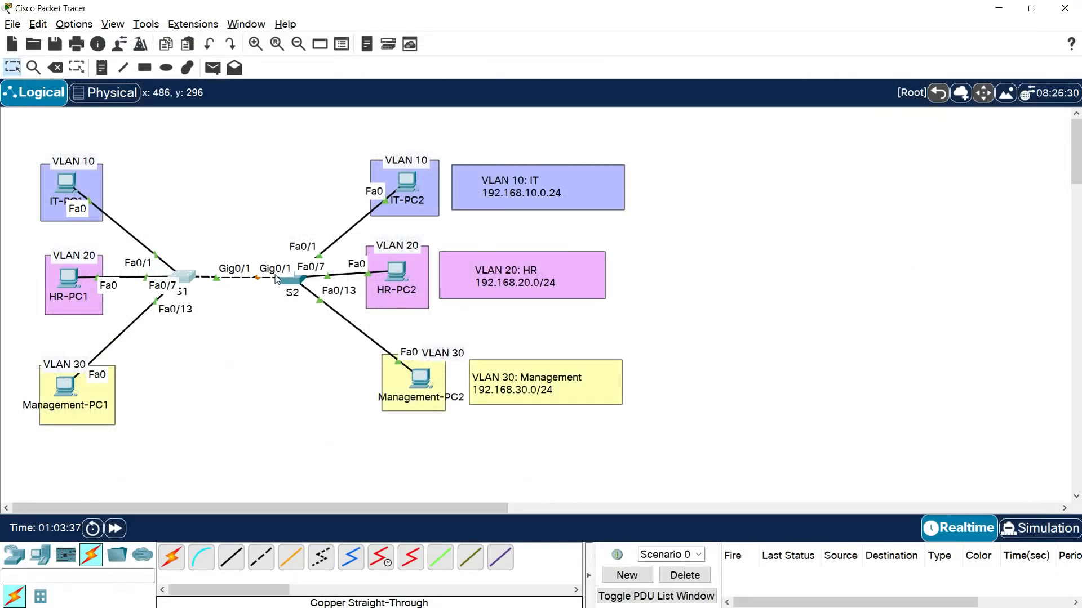
- Open the command line of switch S2 at full size and examine the VLAN inconsistency messages for GigabitEthernet0/1
{"action": "left_click", "coordinate": [291, 285]}
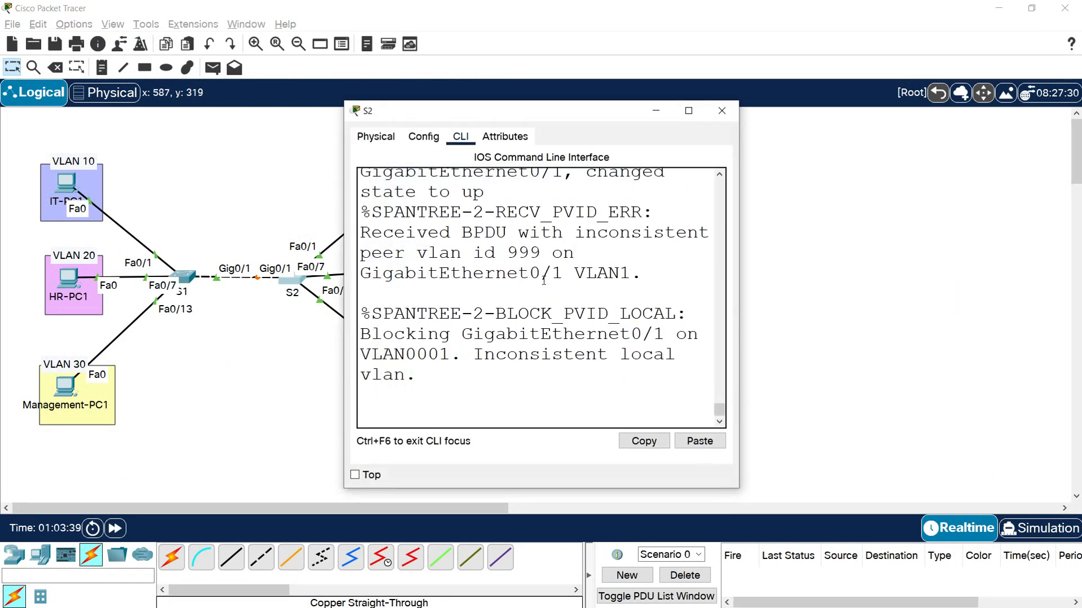
{"action": "double_click", "coordinate": [685, 109]}
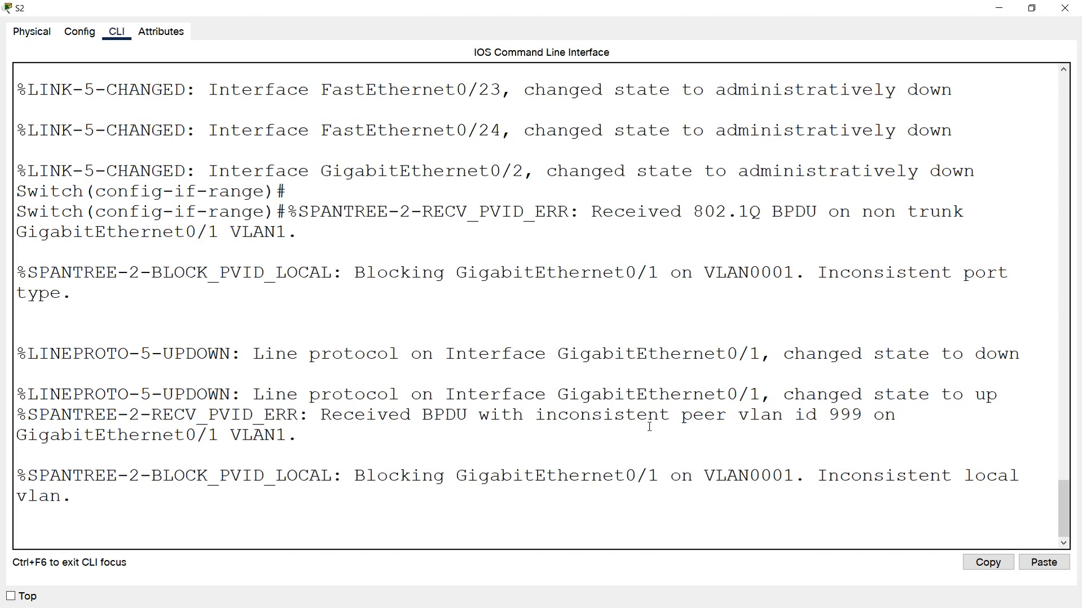
{"action": "left_click_drag", "start_coordinate": [794, 418], "coordinate": [884, 418]}
{"action": "left_click_drag", "start_coordinate": [61, 434], "coordinate": [269, 435]}
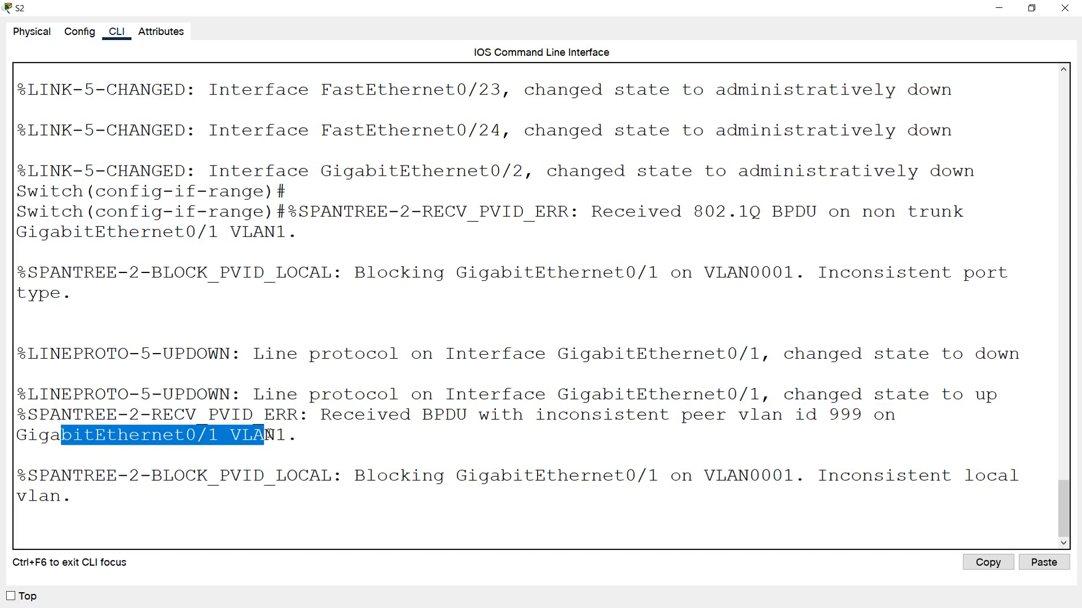
- Enter the configuration of interface g0/1 on S2 and set it to trunk mode
{"action": "left_click", "coordinate": [194, 533]}
{"action": "key", "text": "Return"}
{"action": "type", "text": "interf"}
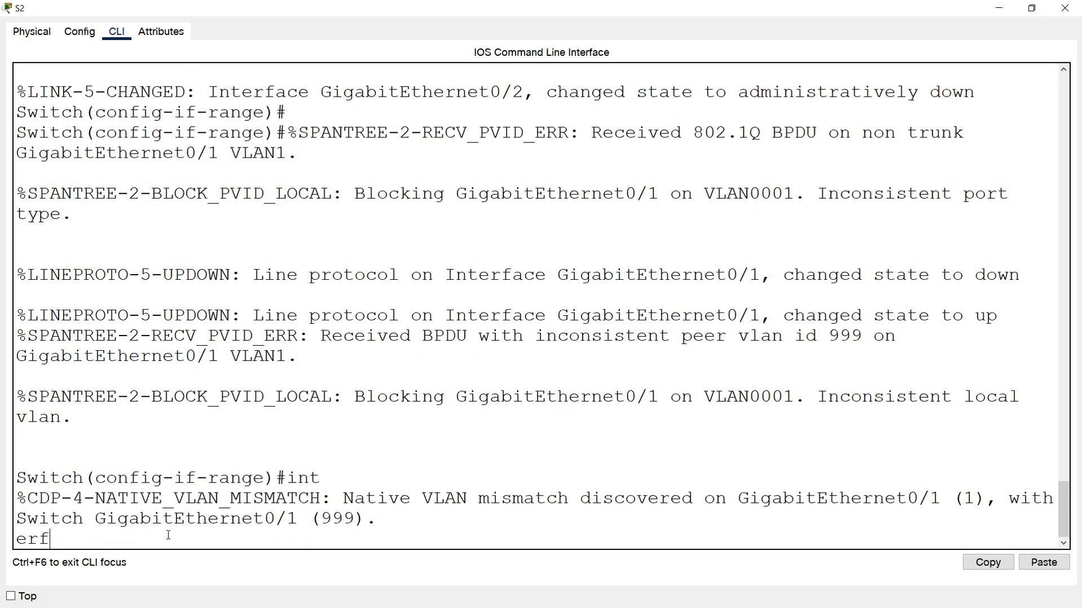
{"action": "left_click_drag", "start_coordinate": [105, 498], "coordinate": [322, 498]}
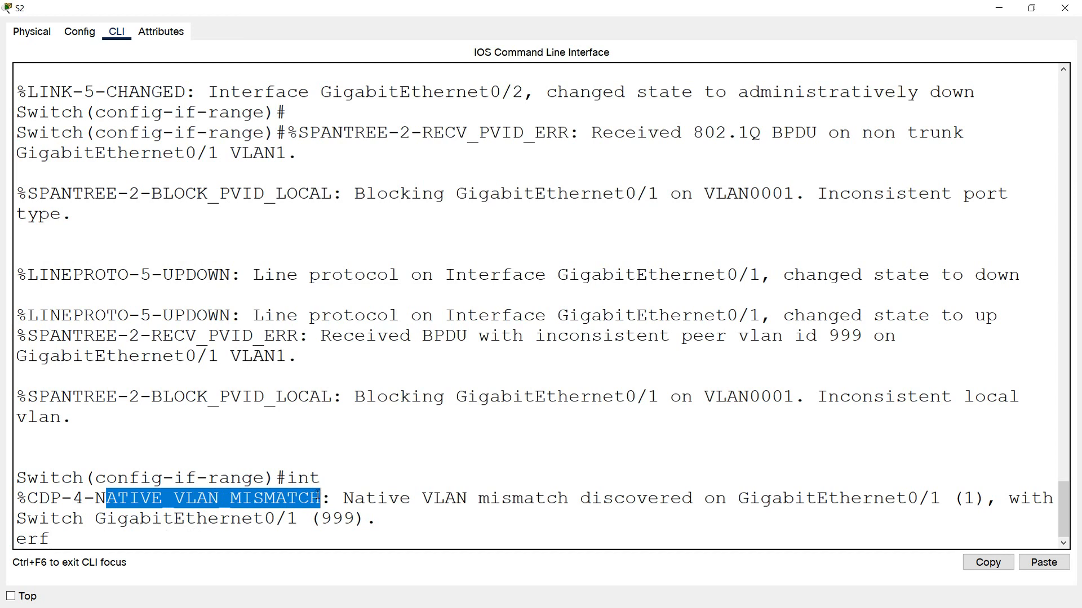
{"action": "key", "text": "Tab"}
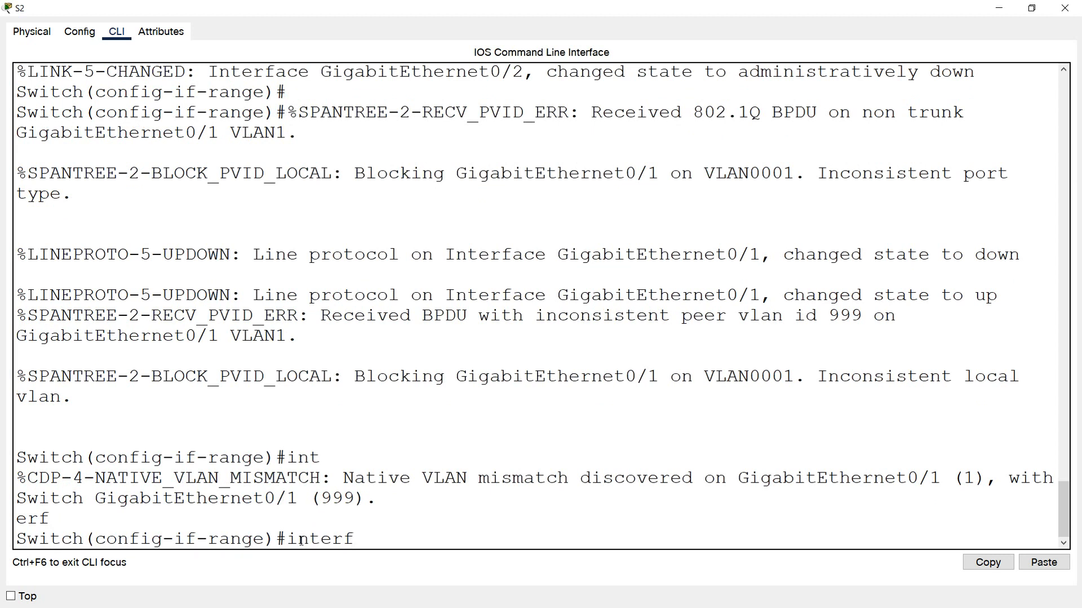
{"action": "type", "text": "ace"}
{"action": "left_click_drag", "start_coordinate": [355, 498], "coordinate": [320, 498]}
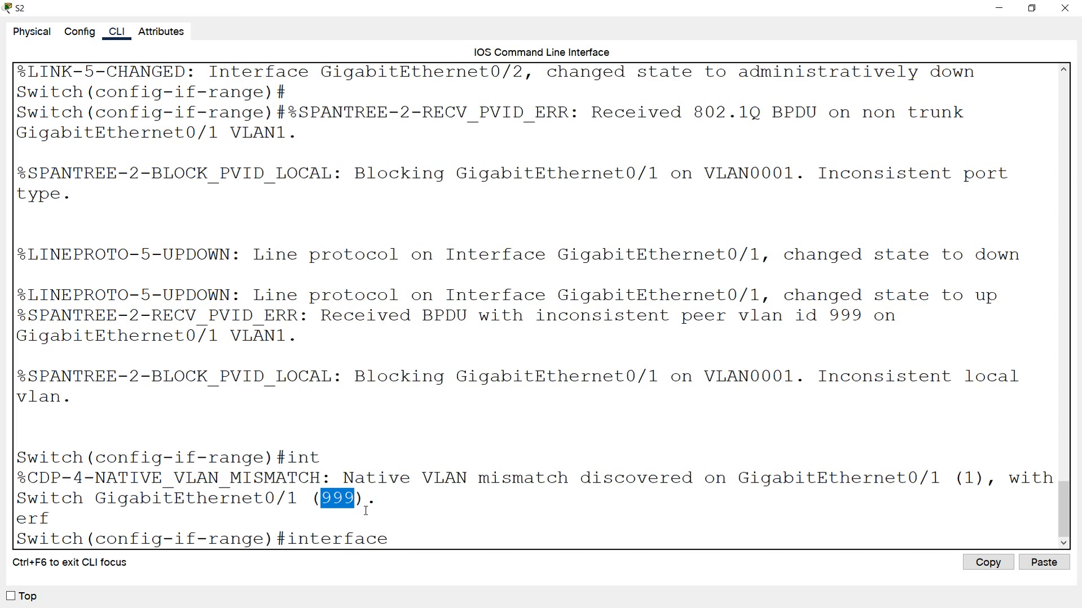
{"action": "left_click", "coordinate": [404, 532]}
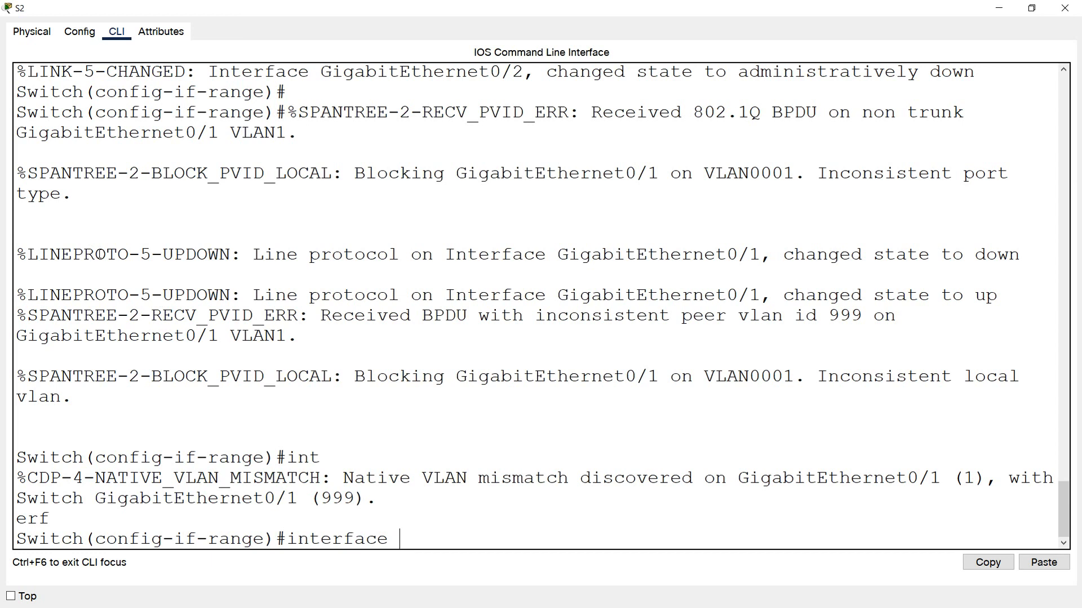
{"action": "type", "text": "g0/1"}
{"action": "key", "text": "Return"}
{"action": "type", "text": "switchpo"}
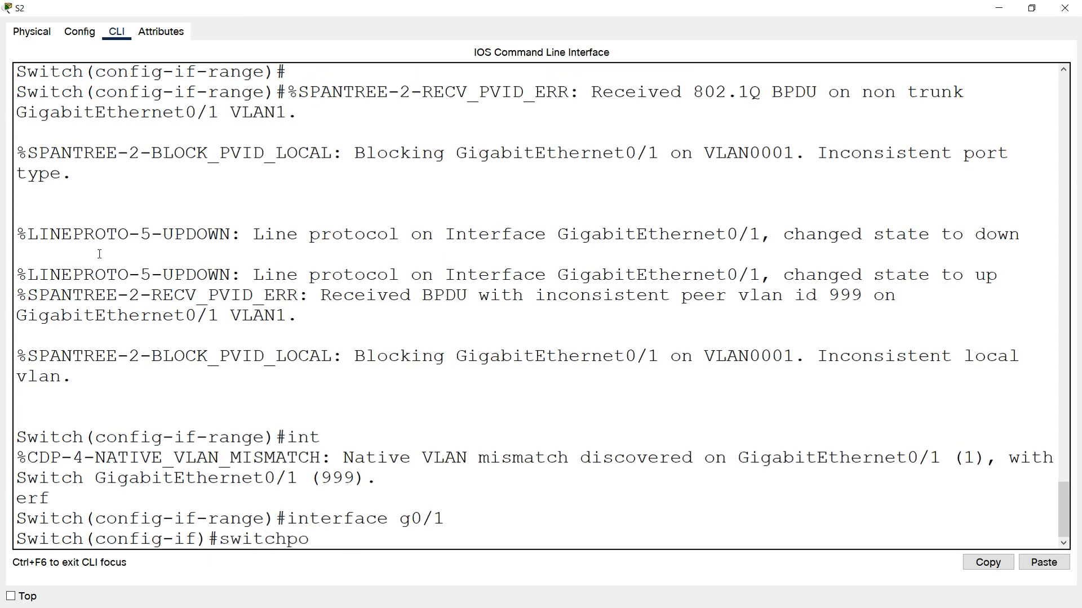
{"action": "type", "text": "rt mode trunk"}
{"action": "key", "text": "Return"}
- Set the native VLAN of the g0/1 trunk on S2 to 999 and close the S2 window
{"action": "type", "text": "swit"}
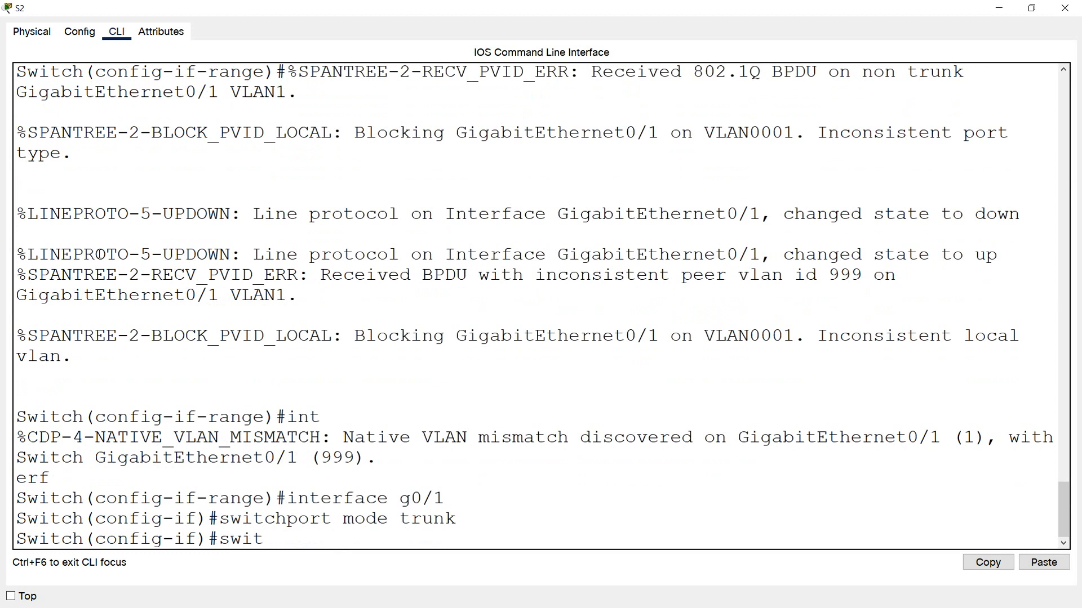
{"action": "type", "text": "chport tr"}
{"action": "key", "text": "BackSpace"}
{"action": "type", "text": "trunk native vlan 999"}
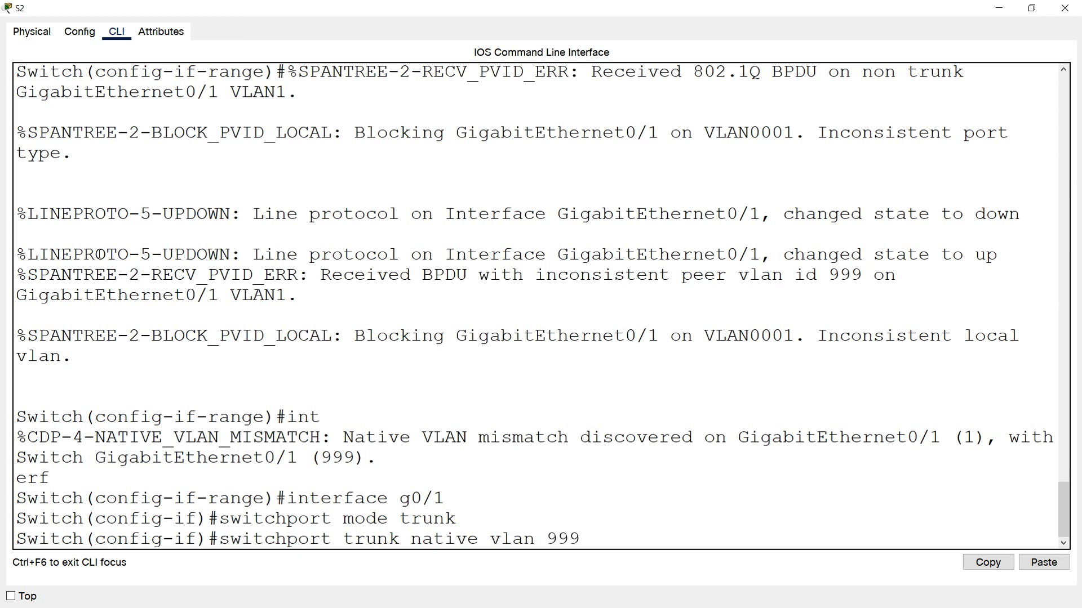
{"action": "key", "text": "Return"}
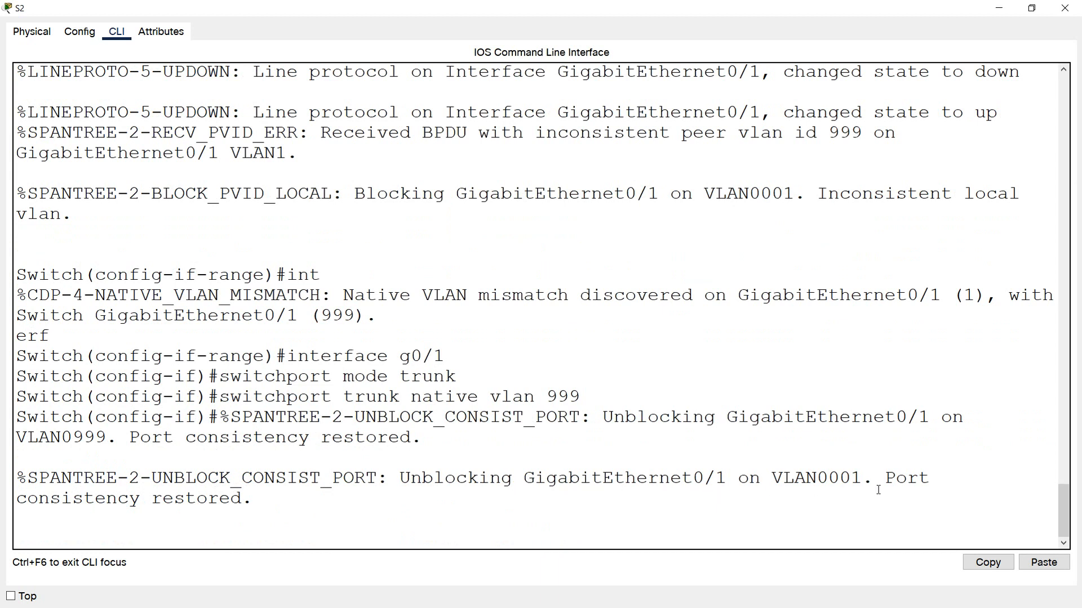
{"action": "left_click_drag", "start_coordinate": [264, 502], "coordinate": [144, 497]}
{"action": "left_click", "coordinate": [412, 513]}
{"action": "left_click", "coordinate": [1066, 18]}
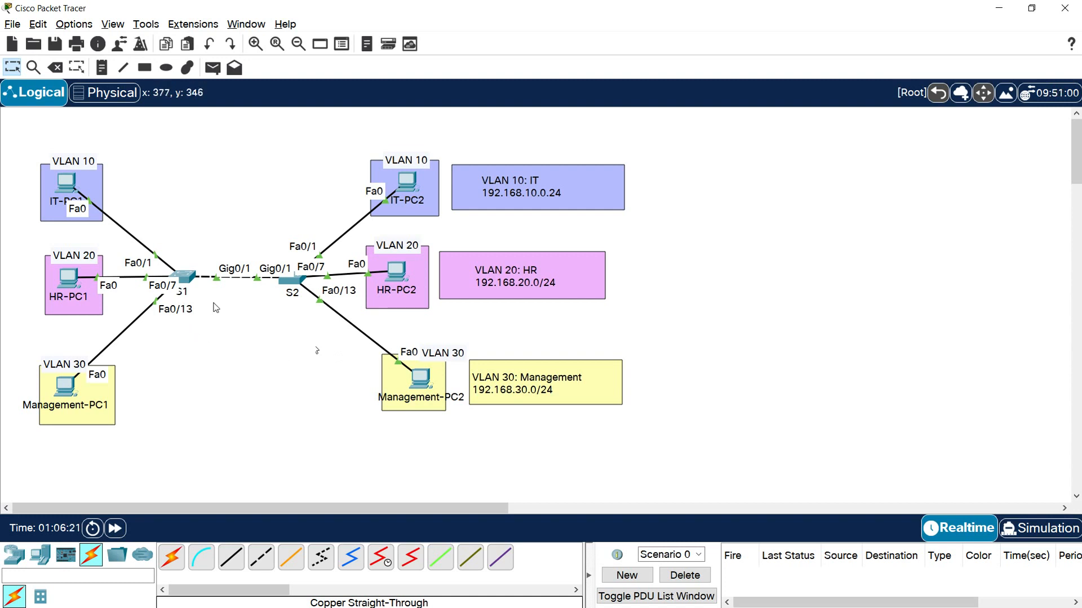
- Open the command line of S1 at full size, leave configuration mode and show the brief VLAN list
{"action": "left_click", "coordinate": [184, 277]}
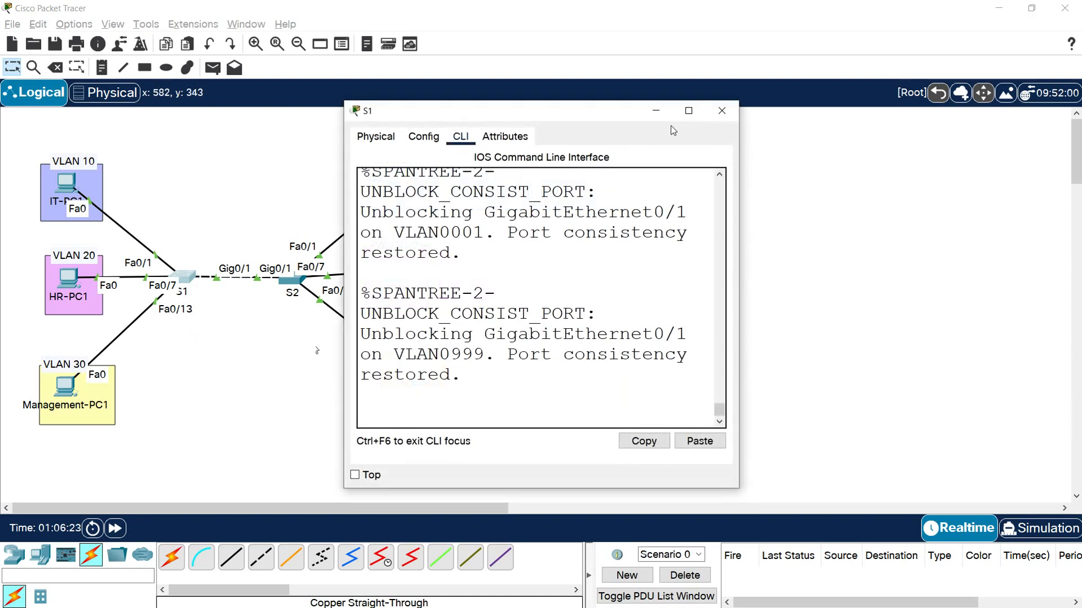
{"action": "left_click", "coordinate": [682, 117]}
{"action": "key", "text": "Return"}
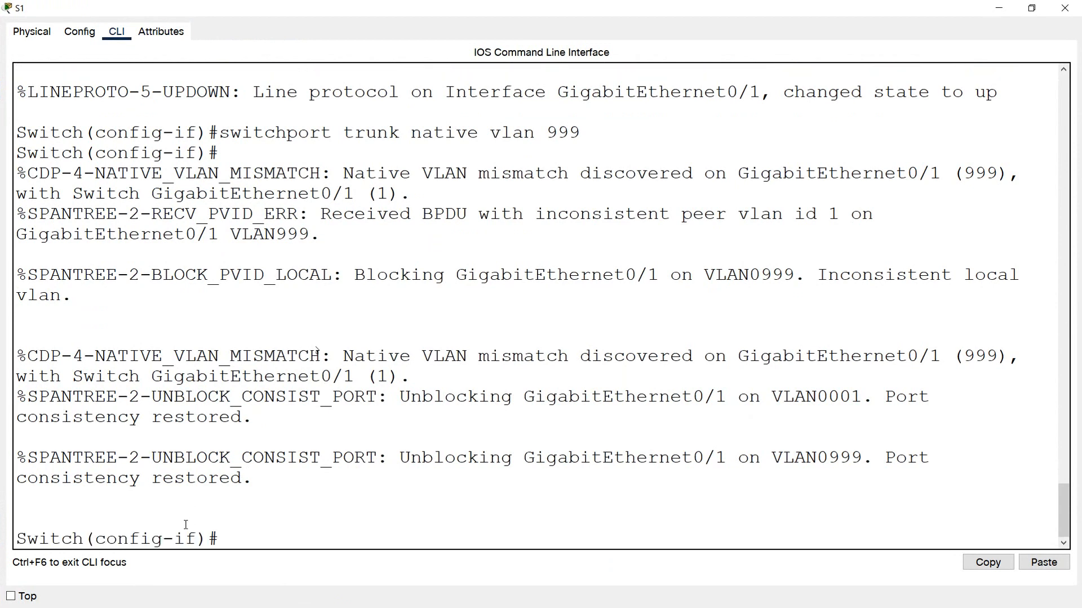
{"action": "type", "text": "end"}
{"action": "key", "text": "Return"}
{"action": "type", "text": "show vlan brief"}
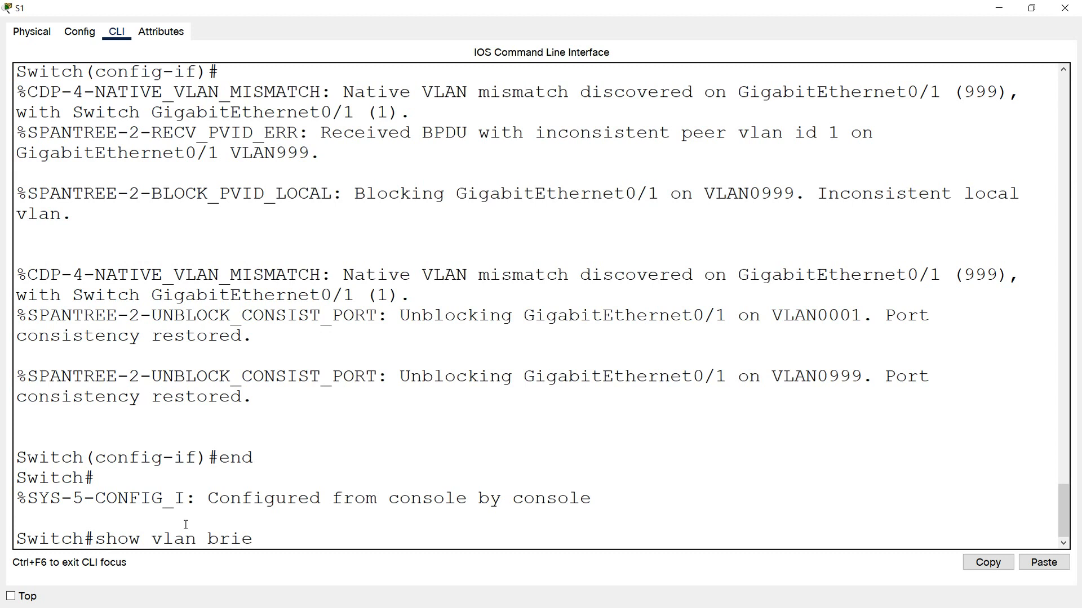
{"action": "key", "text": "Return"}
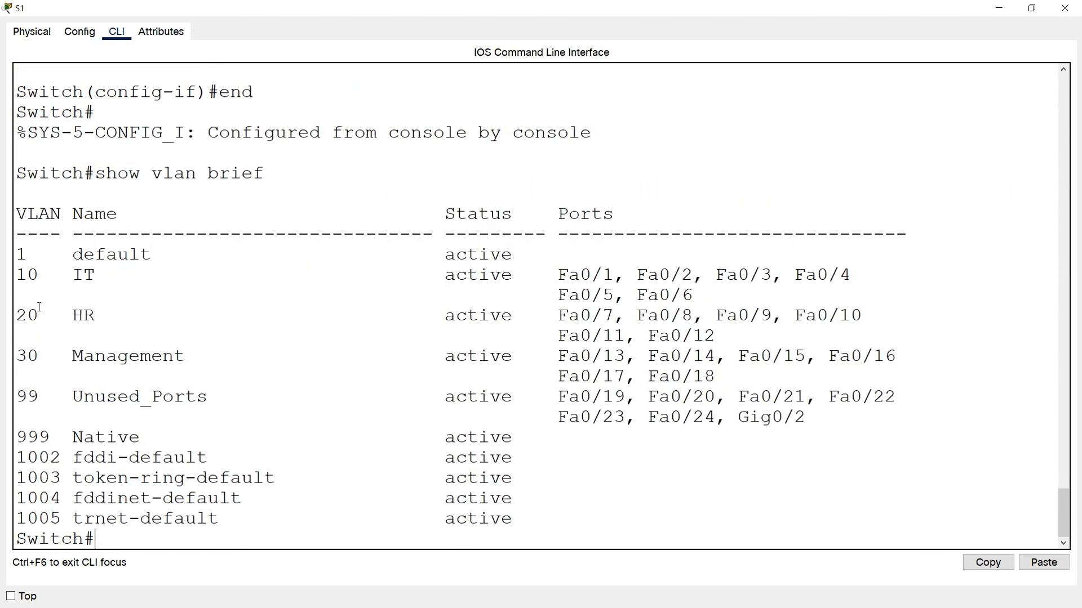
- Examine the VLAN names on S1 and the ports assigned to the IT, HR, Management and Unused_Ports VLANs
{"action": "left_click_drag", "start_coordinate": [20, 282], "coordinate": [96, 276]}
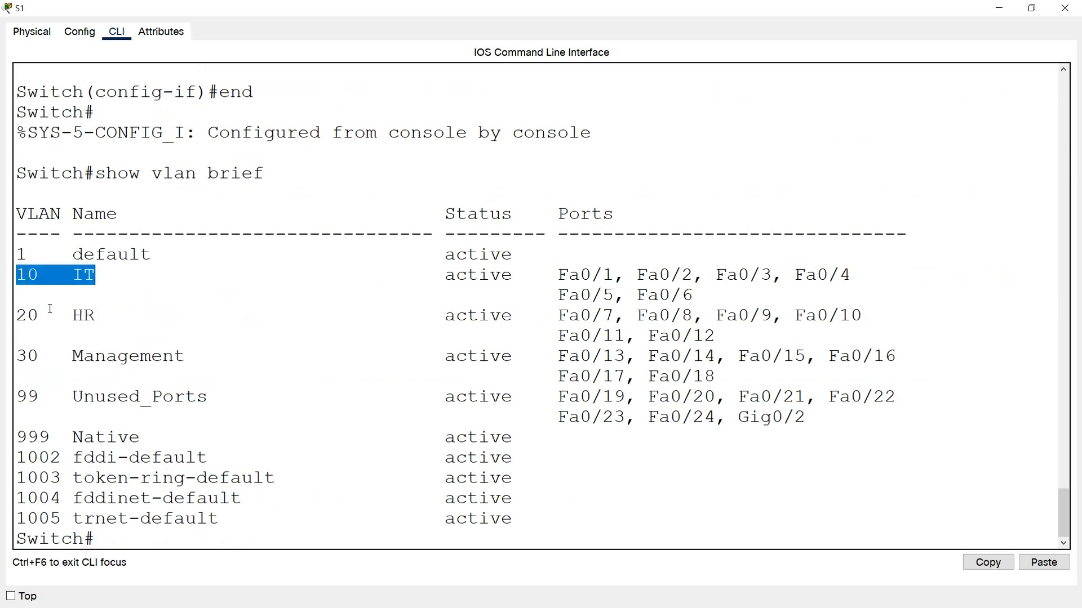
{"action": "left_click_drag", "start_coordinate": [20, 315], "coordinate": [105, 317]}
{"action": "left_click_drag", "start_coordinate": [20, 356], "coordinate": [185, 356]}
{"action": "left_click_drag", "start_coordinate": [21, 393], "coordinate": [200, 408]}
{"action": "left_click_drag", "start_coordinate": [20, 437], "coordinate": [139, 437]}
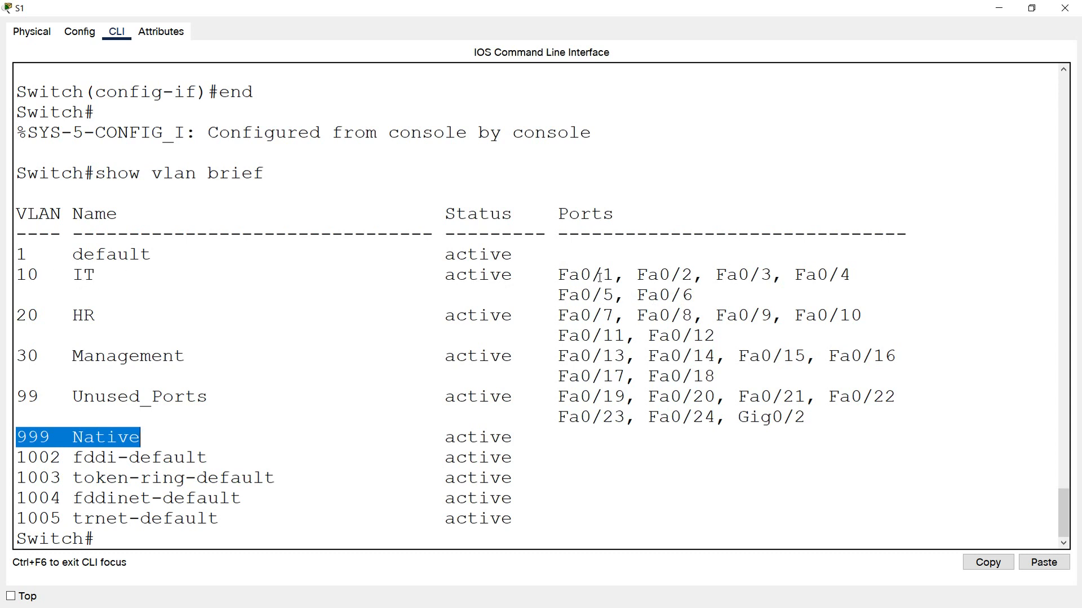
{"action": "left_click_drag", "start_coordinate": [690, 293], "coordinate": [10, 277]}
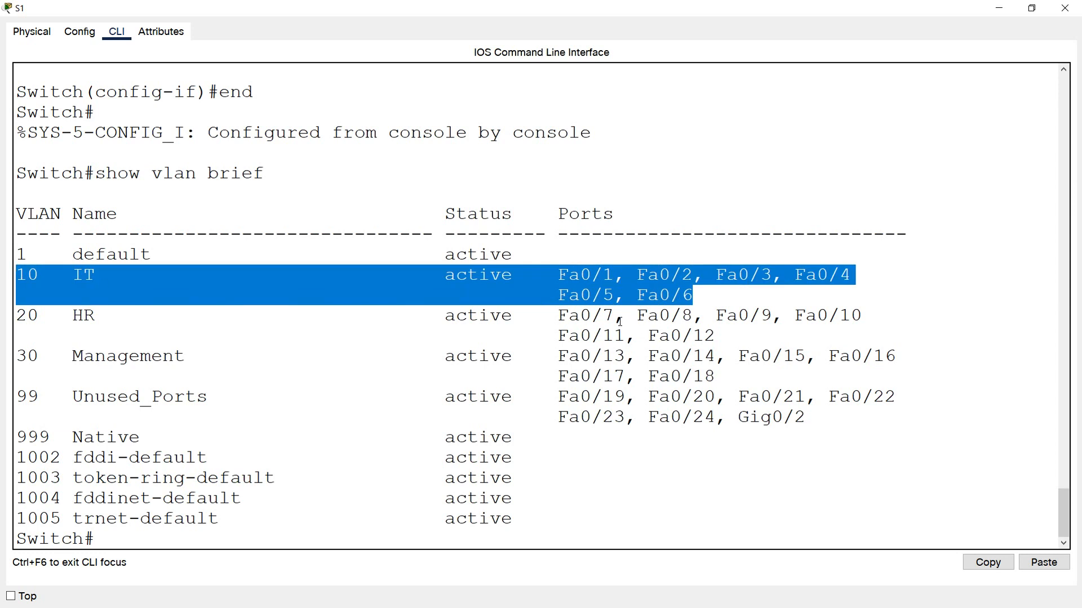
{"action": "left_click_drag", "start_coordinate": [712, 337], "coordinate": [18, 315]}
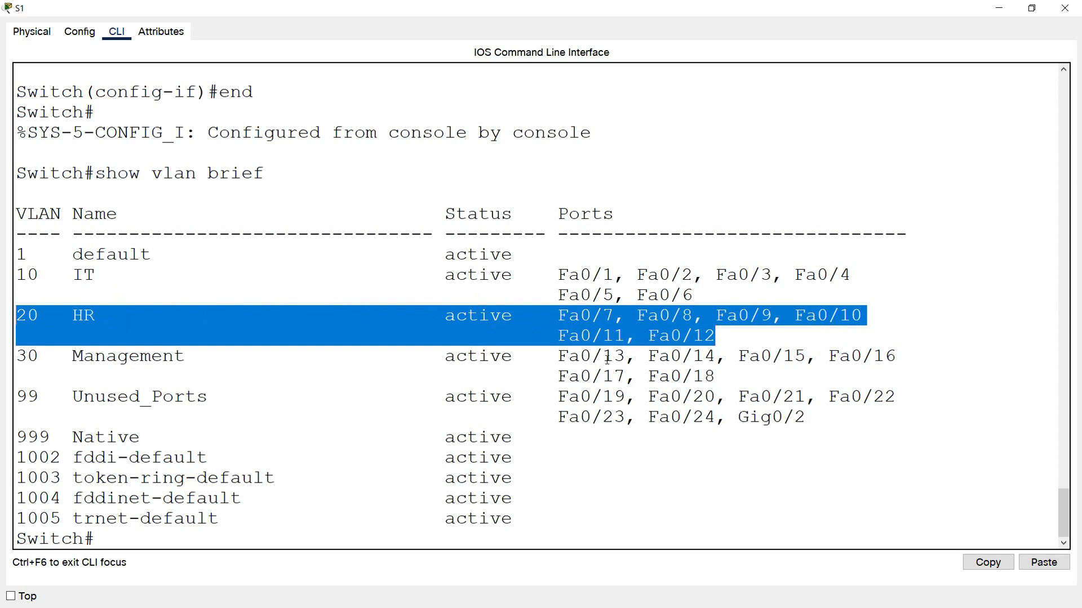
{"action": "left_click_drag", "start_coordinate": [717, 377], "coordinate": [17, 365]}
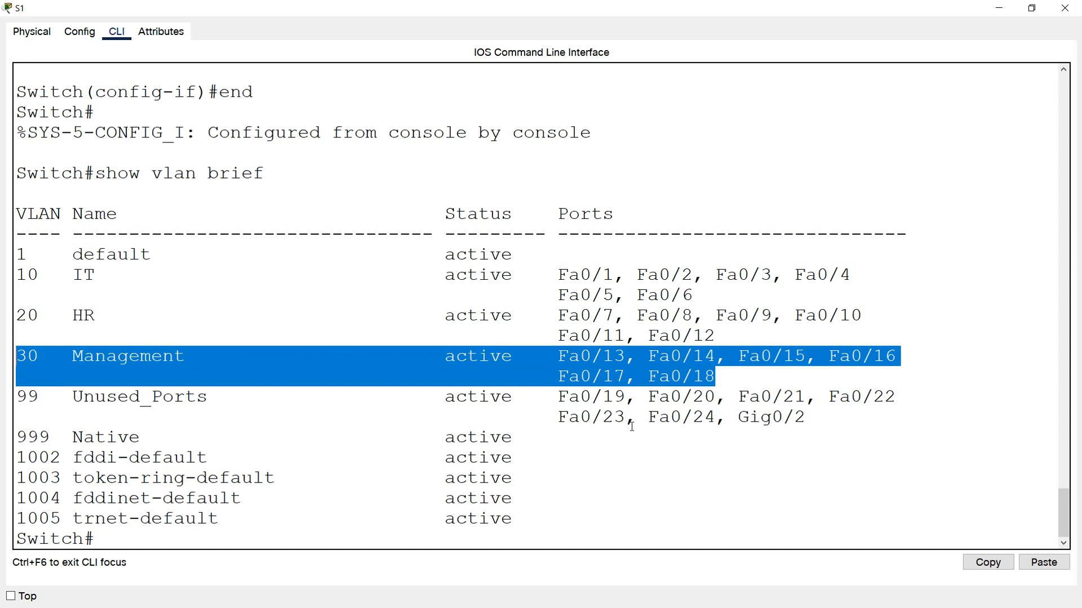
{"action": "left_click_drag", "start_coordinate": [806, 418], "coordinate": [45, 423]}
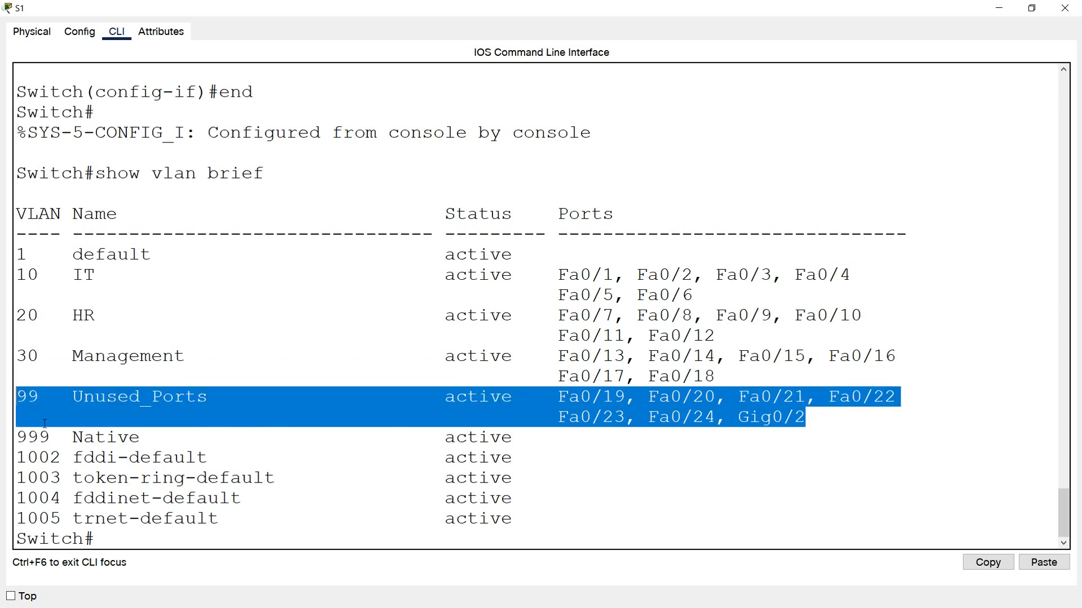
- Show the trunk interfaces of S1, check the port's status, native VLAN and mode, and close the S1 window
{"action": "left_click", "coordinate": [112, 534]}
{"action": "type", "text": "show i"}
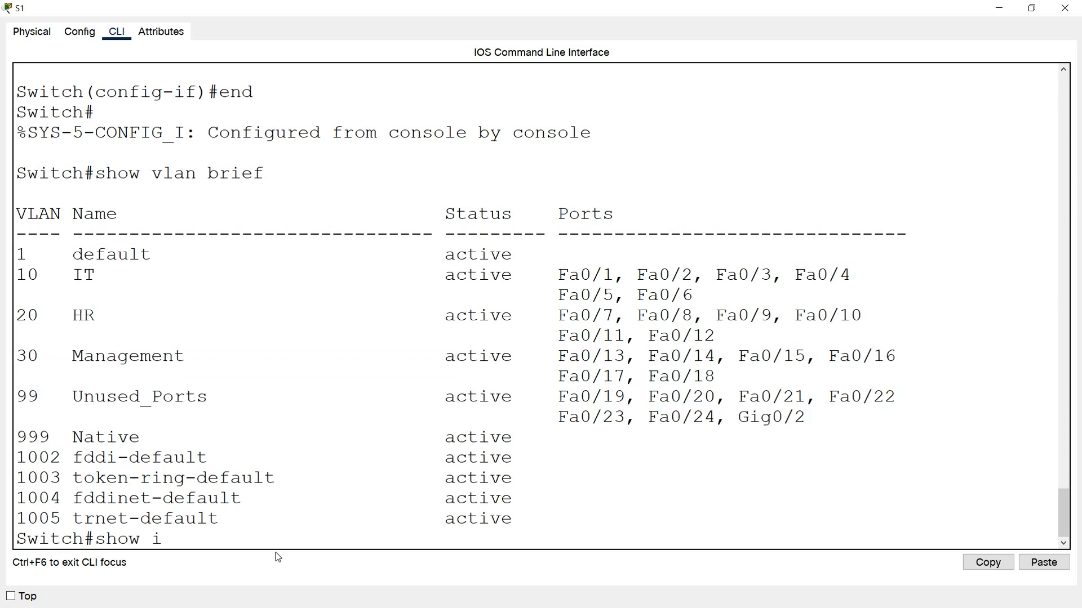
{"action": "type", "text": "nterfaces trunk"}
{"action": "key", "text": "Return"}
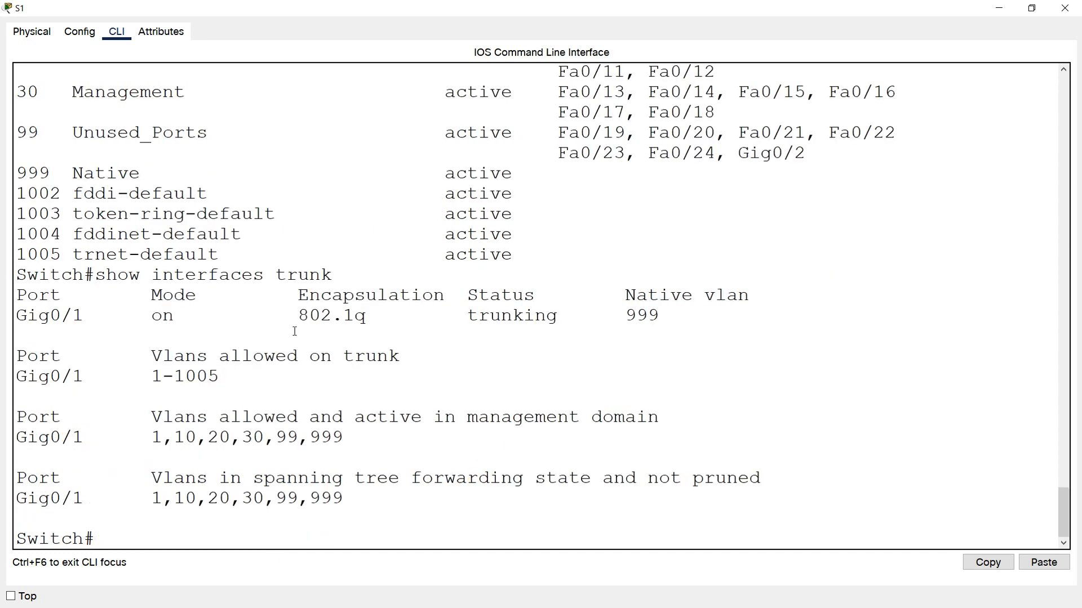
{"action": "left_click_drag", "start_coordinate": [474, 300], "coordinate": [546, 299]}
{"action": "left_click_drag", "start_coordinate": [472, 316], "coordinate": [569, 316]}
{"action": "left_click_drag", "start_coordinate": [638, 298], "coordinate": [735, 302]}
{"action": "left_click_drag", "start_coordinate": [659, 316], "coordinate": [558, 316]}
{"action": "left_click_drag", "start_coordinate": [208, 295], "coordinate": [122, 320]}
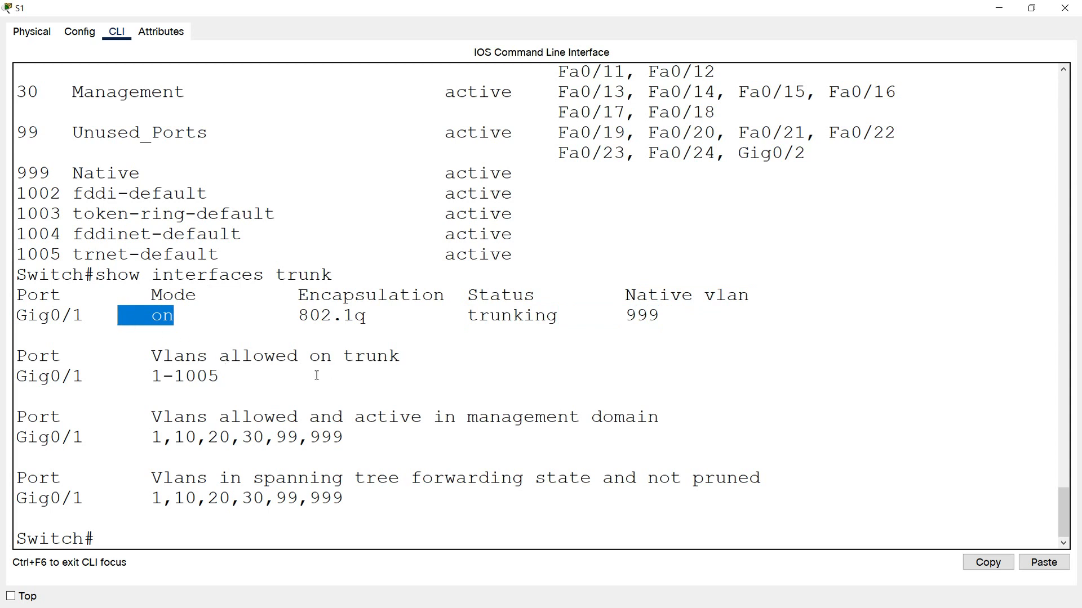
{"action": "left_click", "coordinate": [1065, 8]}
- Open the command line of S2 at full size, leave configuration mode and show the brief VLAN list
{"action": "left_click", "coordinate": [290, 279]}
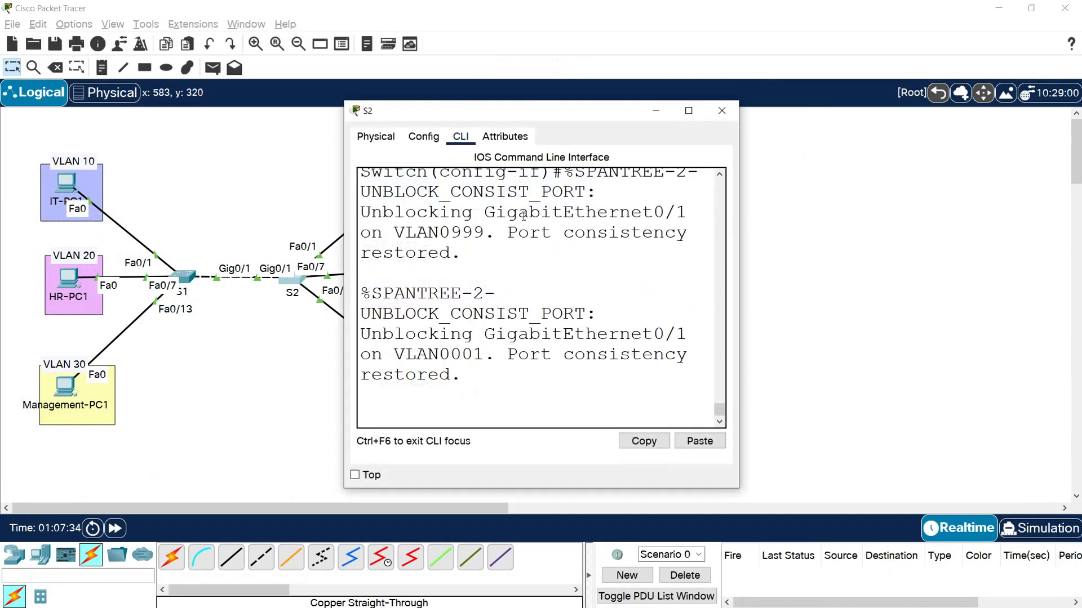
{"action": "left_click", "coordinate": [688, 111]}
{"action": "key", "text": "Return"}
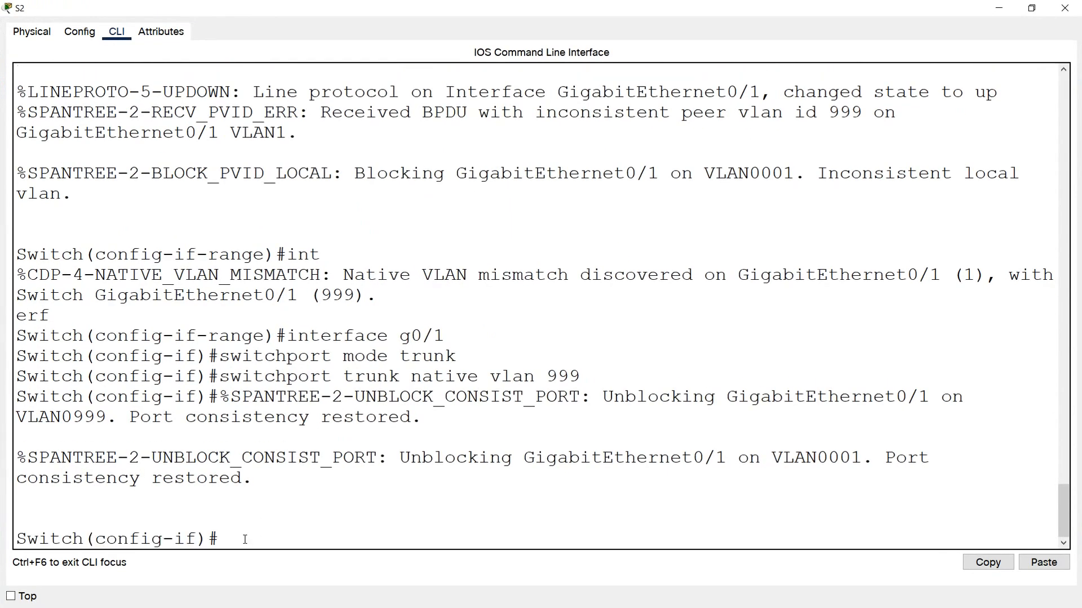
{"action": "type", "text": "end"}
{"action": "key", "text": "Return"}
{"action": "type", "text": "show"}
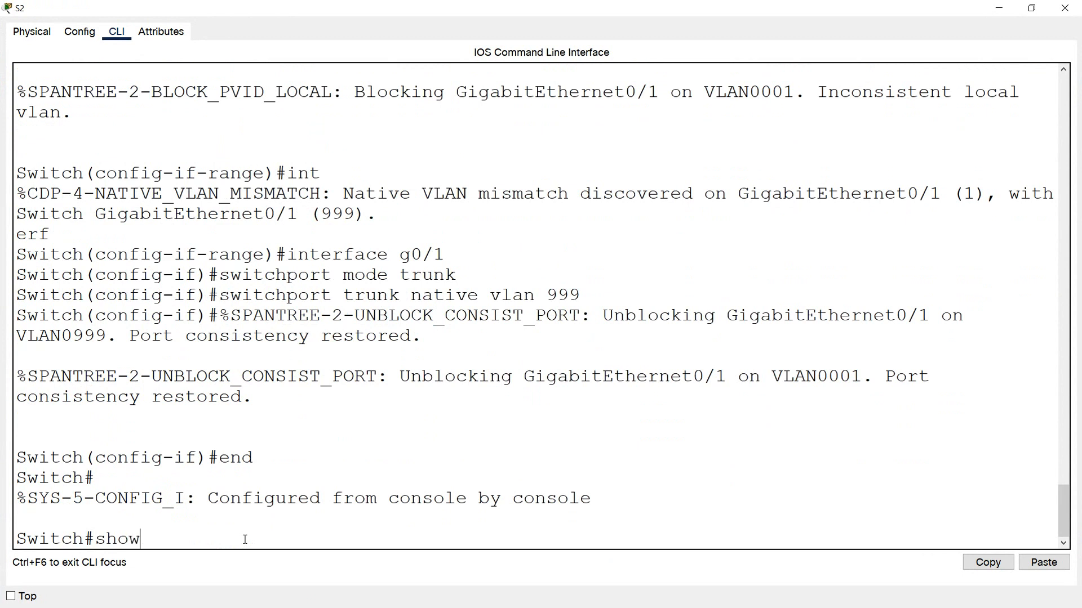
{"action": "type", "text": " vlan brief"}
{"action": "key", "text": "Return"}
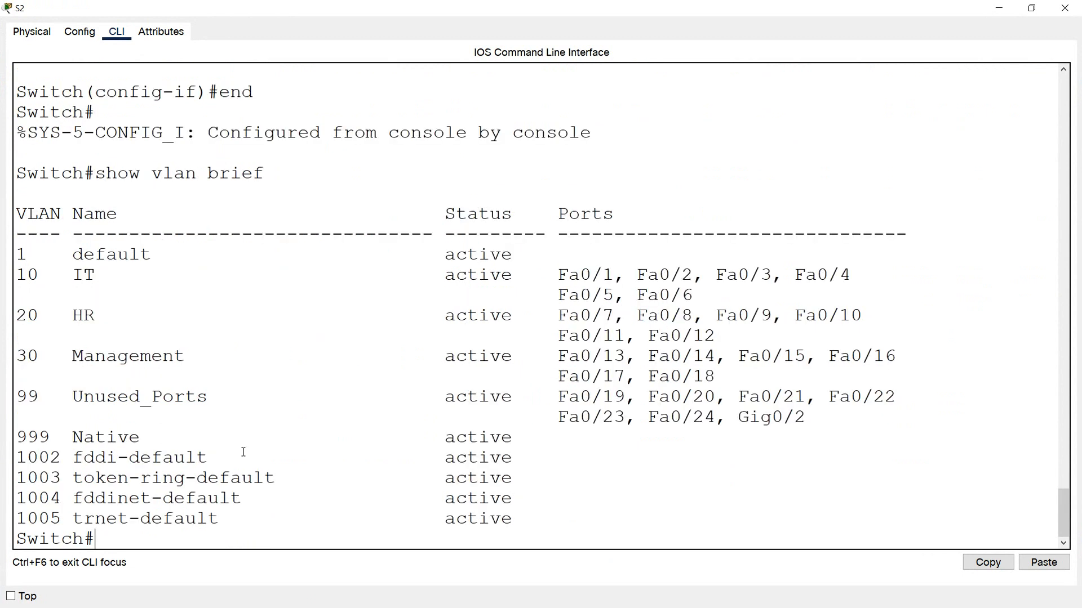
- Check the IT, HR, Management and Unused_Ports VLANs and their assigned ports on S2
{"action": "left_click_drag", "start_coordinate": [20, 277], "coordinate": [80, 274]}
{"action": "left_click_drag", "start_coordinate": [19, 317], "coordinate": [95, 316]}
{"action": "left_click_drag", "start_coordinate": [20, 358], "coordinate": [128, 358]}
{"action": "left_click_drag", "start_coordinate": [22, 397], "coordinate": [106, 398]}
{"action": "left_click_drag", "start_coordinate": [809, 418], "coordinate": [16, 275]}
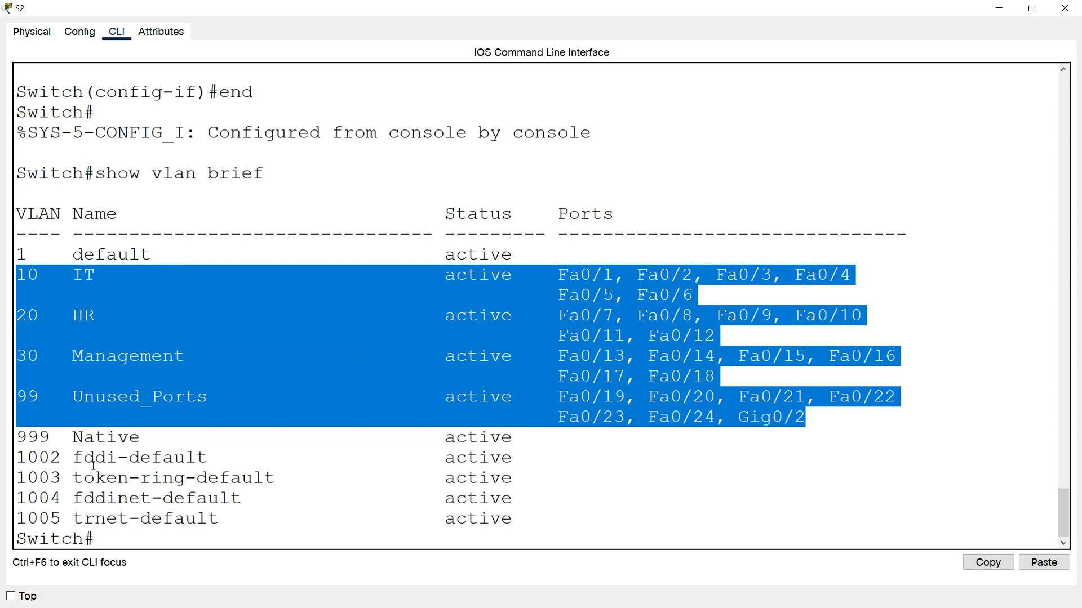
- Show the trunk interfaces of S2 and check the port, status and native VLAN of the trunk
{"action": "left_click", "coordinate": [101, 532]}
{"action": "type", "text": "show interfaces tru"}
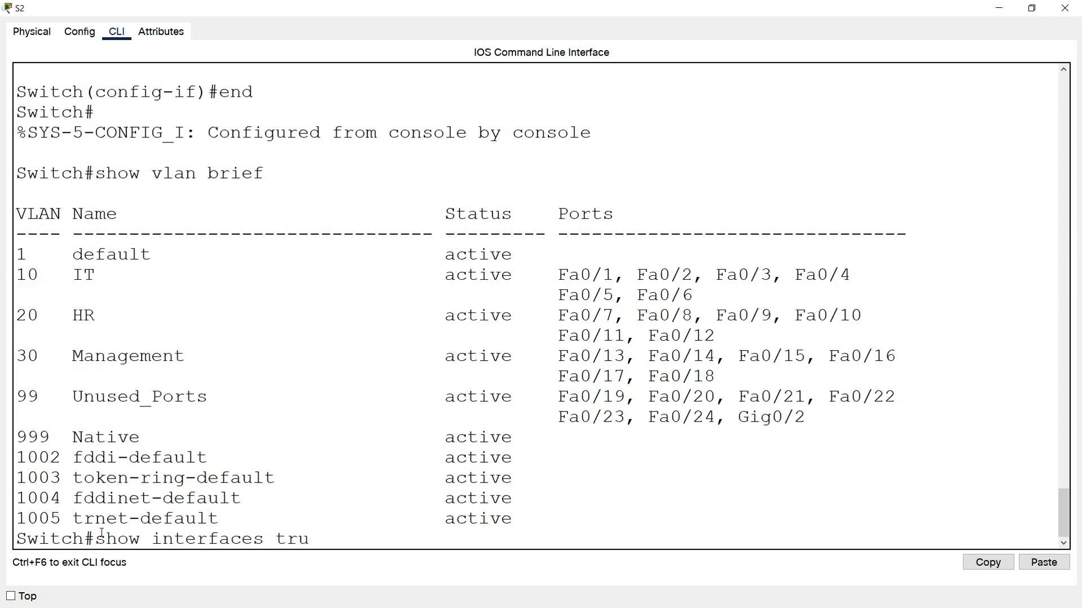
{"action": "type", "text": "nk"}
{"action": "key", "text": "Return"}
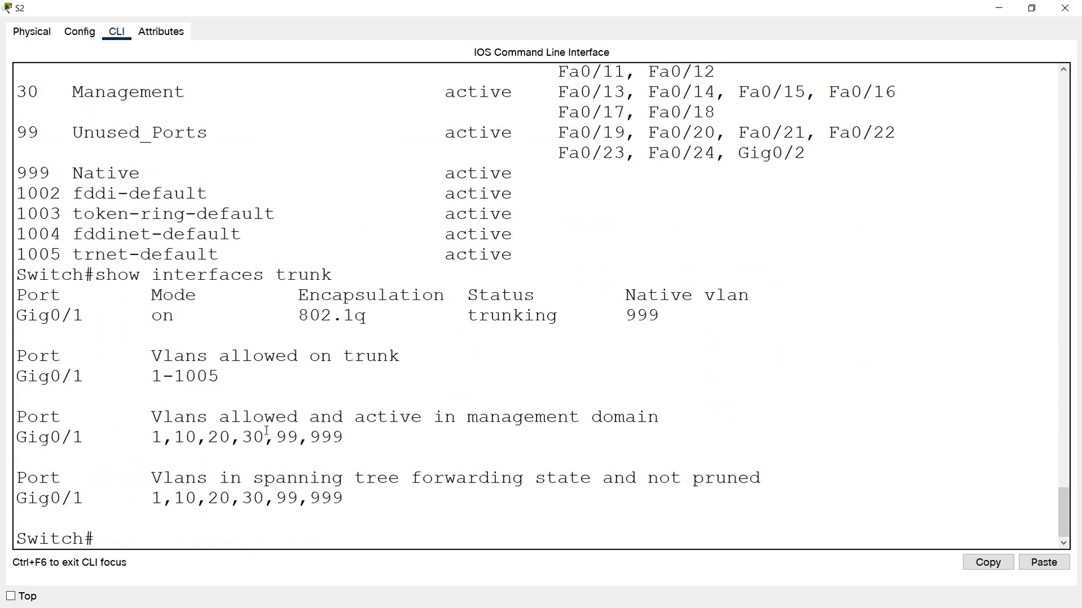
{"action": "left_click_drag", "start_coordinate": [85, 317], "coordinate": [11, 319]}
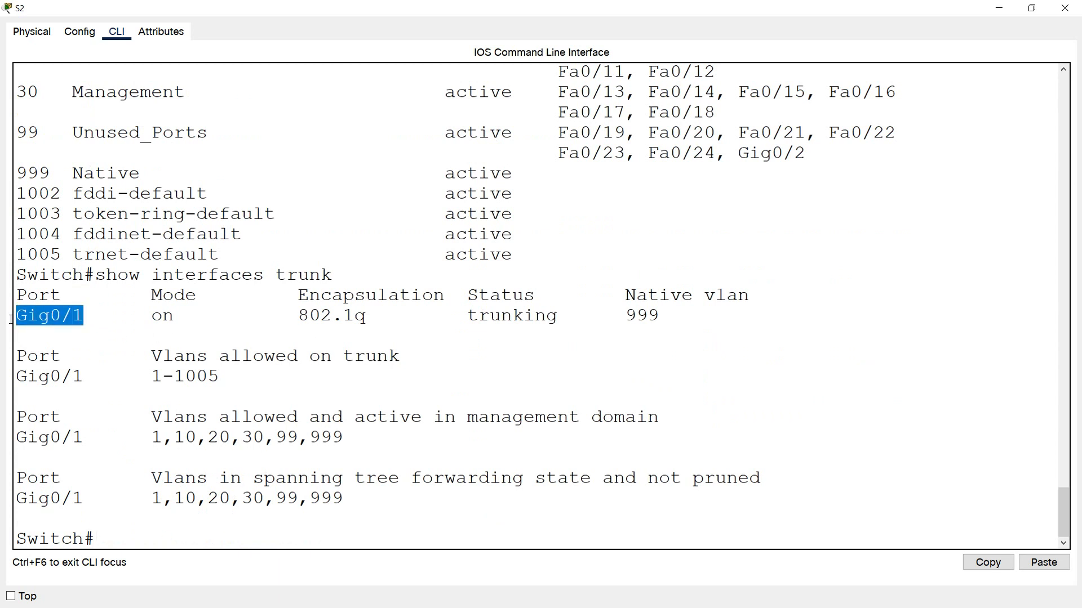
{"action": "left_click_drag", "start_coordinate": [469, 297], "coordinate": [537, 293]}
{"action": "left_click_drag", "start_coordinate": [479, 316], "coordinate": [559, 314]}
{"action": "left_click_drag", "start_coordinate": [625, 298], "coordinate": [738, 295]}
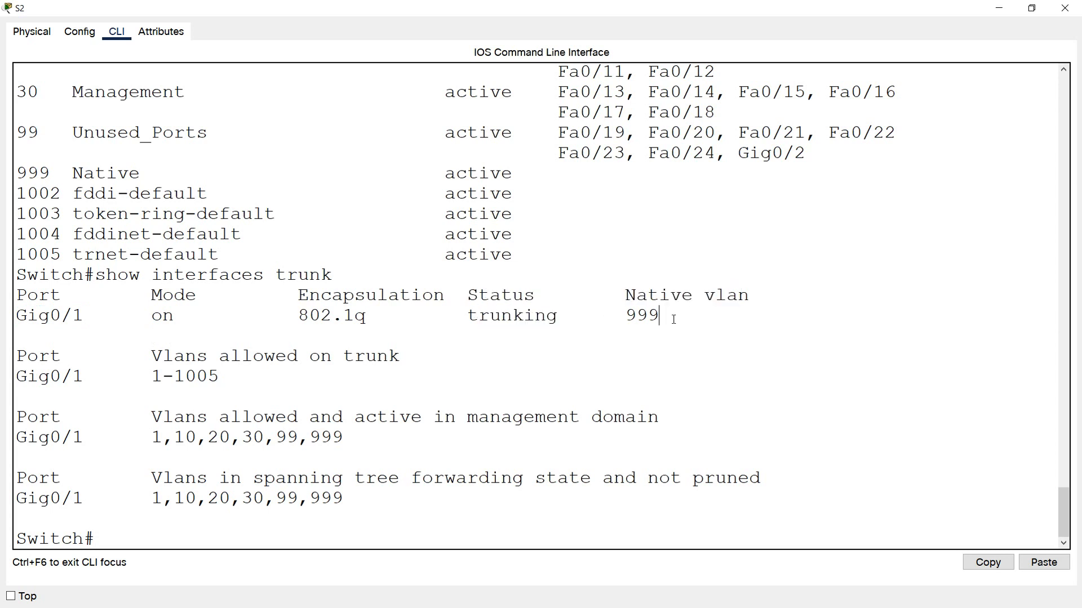
- Check the native VLAN and the VLANs carried on the trunk of S2, and close the S2 window
{"action": "left_click_drag", "start_coordinate": [674, 320], "coordinate": [599, 320]}
{"action": "left_click", "coordinate": [214, 518]}
{"action": "left_click", "coordinate": [1064, 8]}
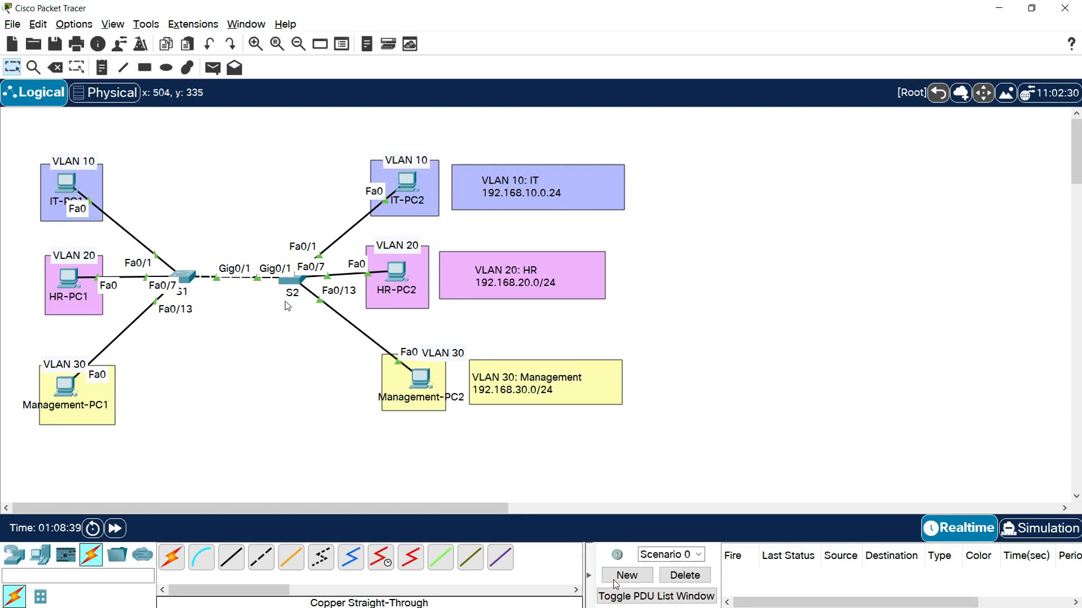
- Give IT-PC1 the static IPv4 address 192.168.10.10 with subnet mask 255.255.255.0 and close its window
{"action": "left_click", "coordinate": [66, 193]}
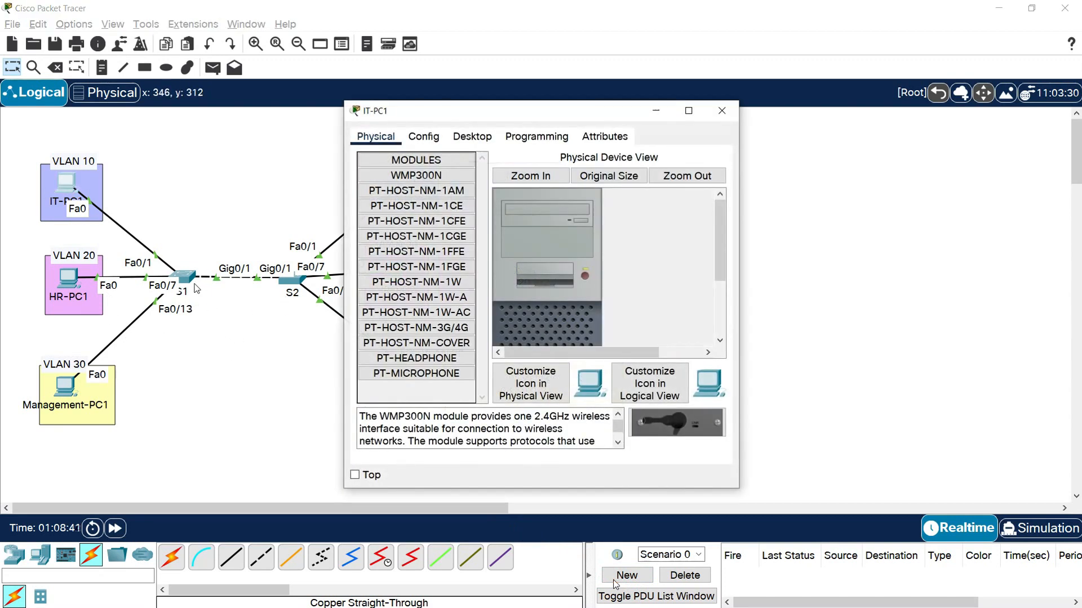
{"action": "left_click", "coordinate": [459, 142]}
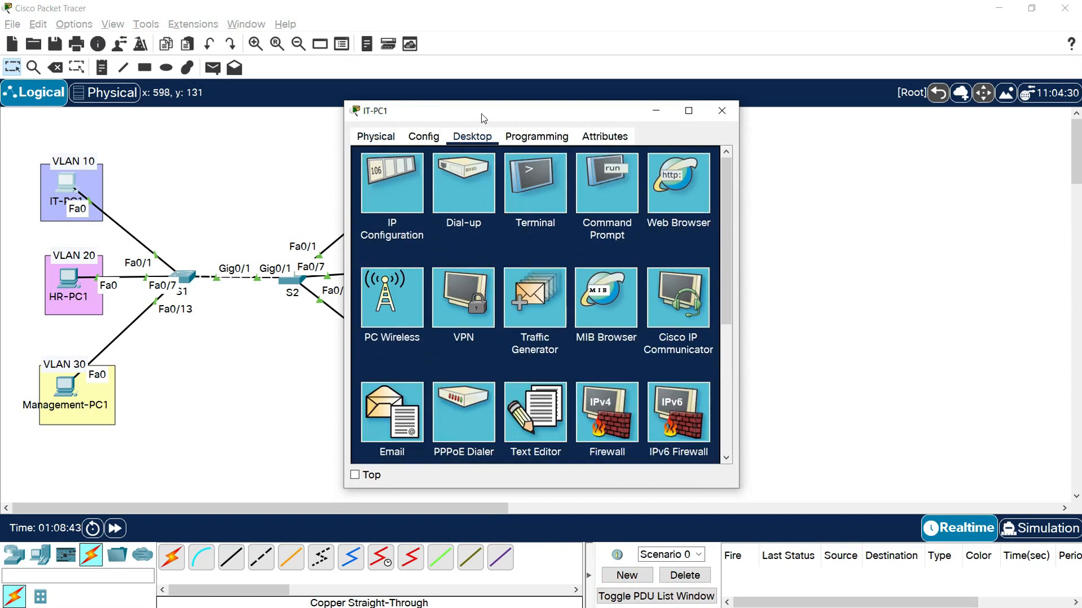
{"action": "left_click_drag", "start_coordinate": [480, 114], "coordinate": [213, 109]}
{"action": "left_click", "coordinate": [107, 173]}
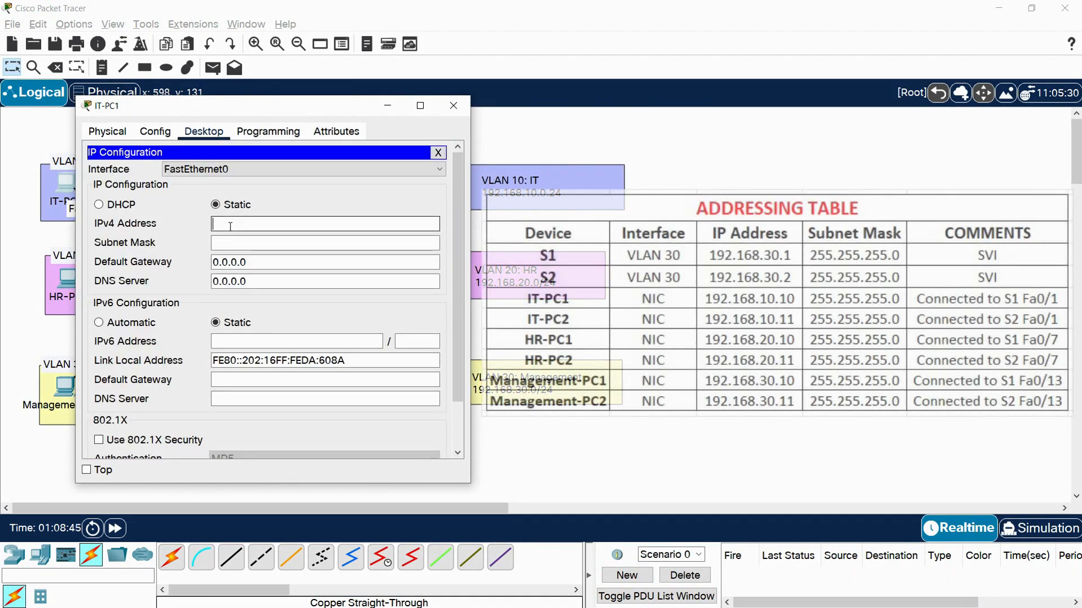
{"action": "type", "text": "192"}
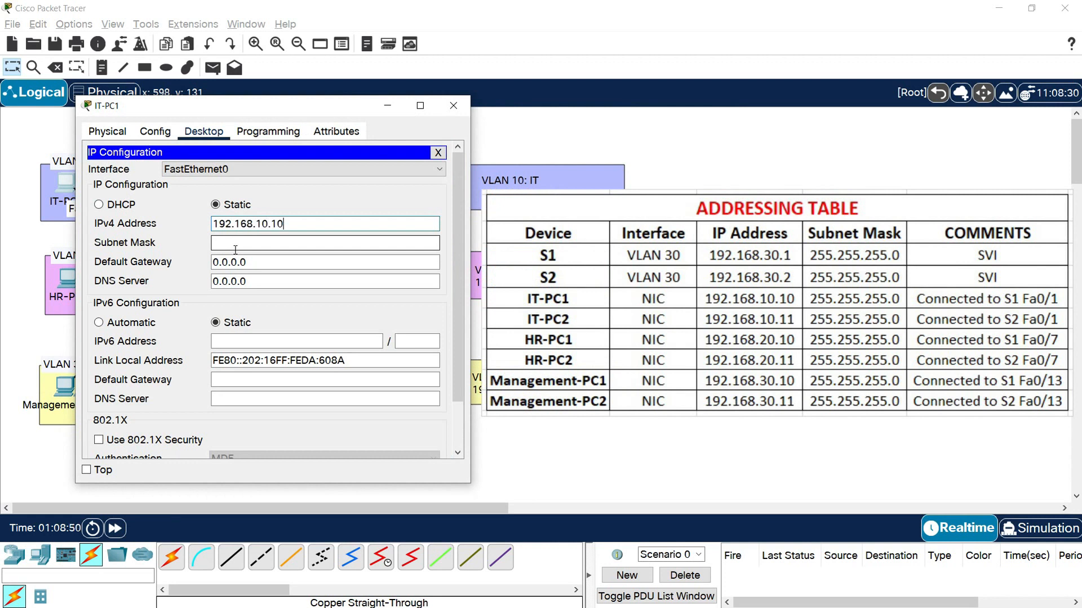
{"action": "type", "text": ".168.10.10"}
{"action": "left_click", "coordinate": [236, 245]}
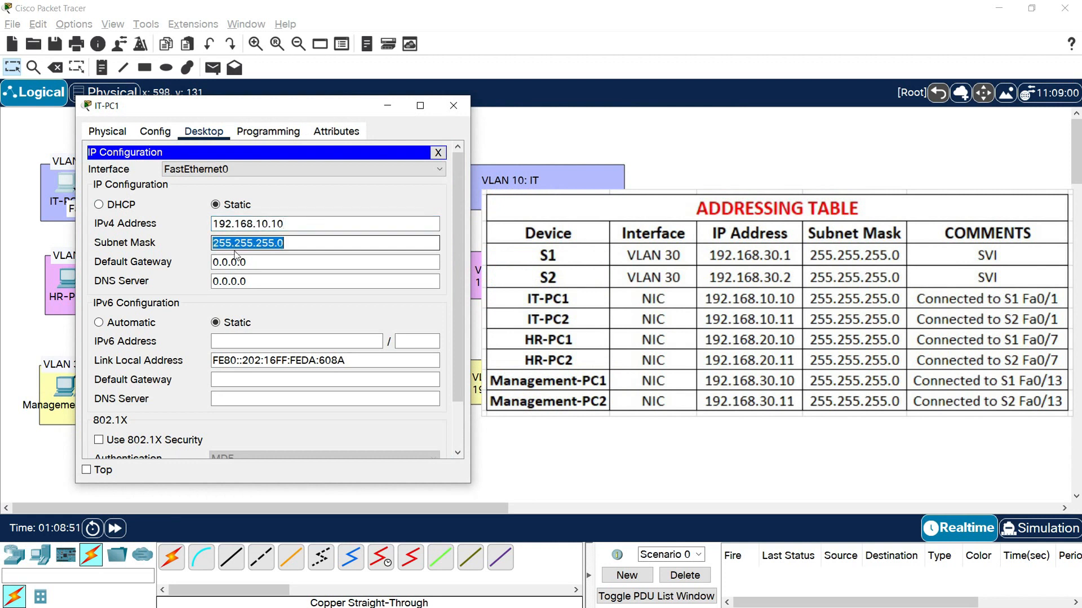
{"action": "left_click", "coordinate": [298, 226]}
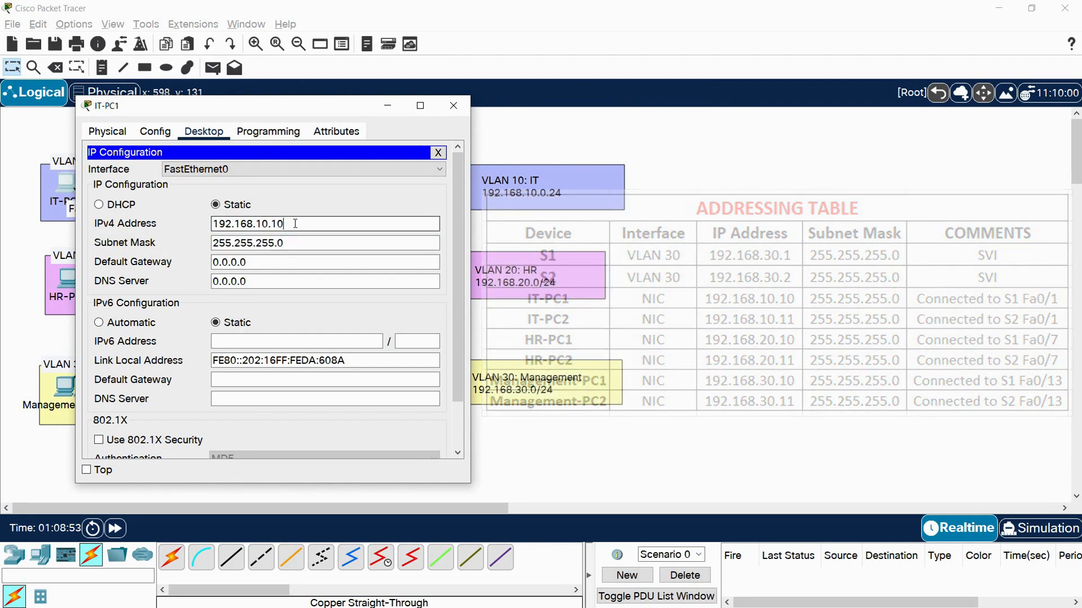
{"action": "left_click", "coordinate": [454, 105]}
- Give IT-PC2 the static IPv4 address 192.168.10.11 with the default subnet mask and close its window
{"action": "left_click", "coordinate": [408, 181]}
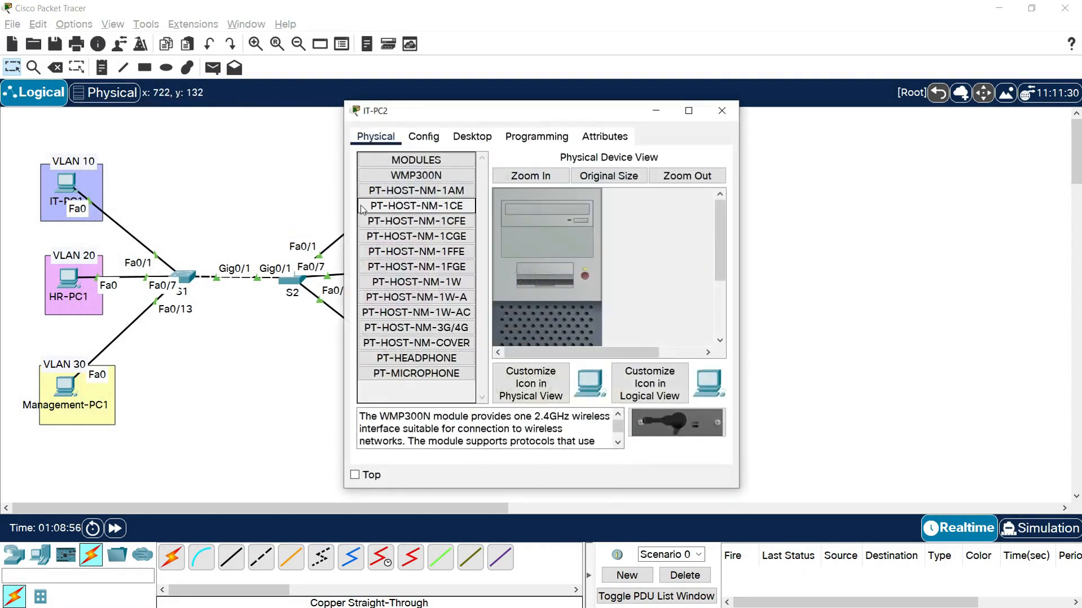
{"action": "left_click", "coordinate": [472, 136]}
{"action": "left_click_drag", "start_coordinate": [466, 112], "coordinate": [235, 123]}
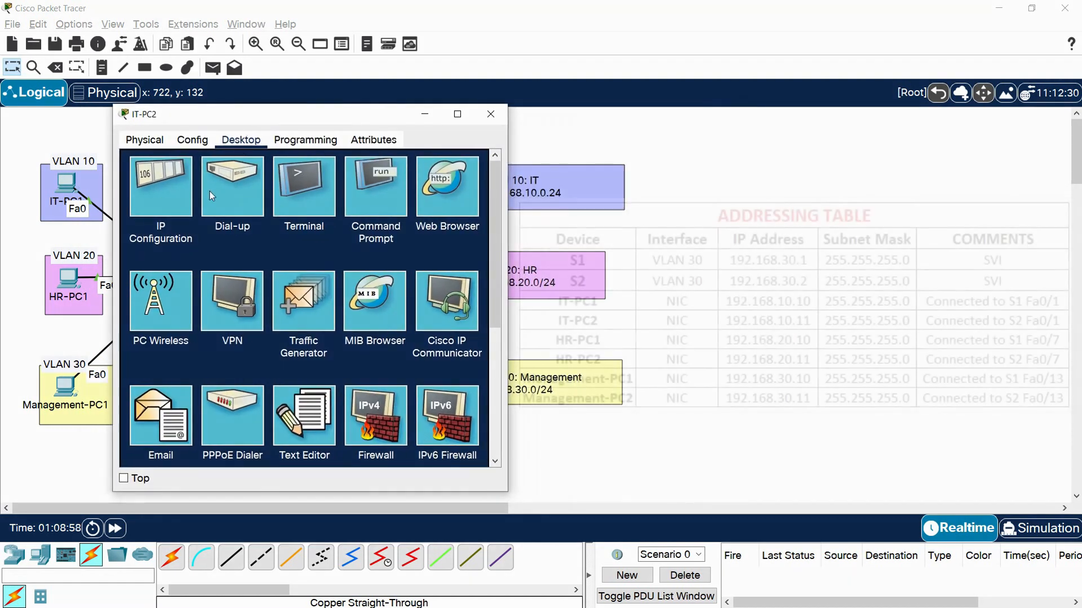
{"action": "left_click", "coordinate": [164, 186]}
{"action": "left_click", "coordinate": [304, 231]}
{"action": "type", "text": "192.168.10.11"}
{"action": "key", "text": "Tab"}
{"action": "left_click", "coordinate": [296, 271]}
{"action": "left_click", "coordinate": [488, 118]}
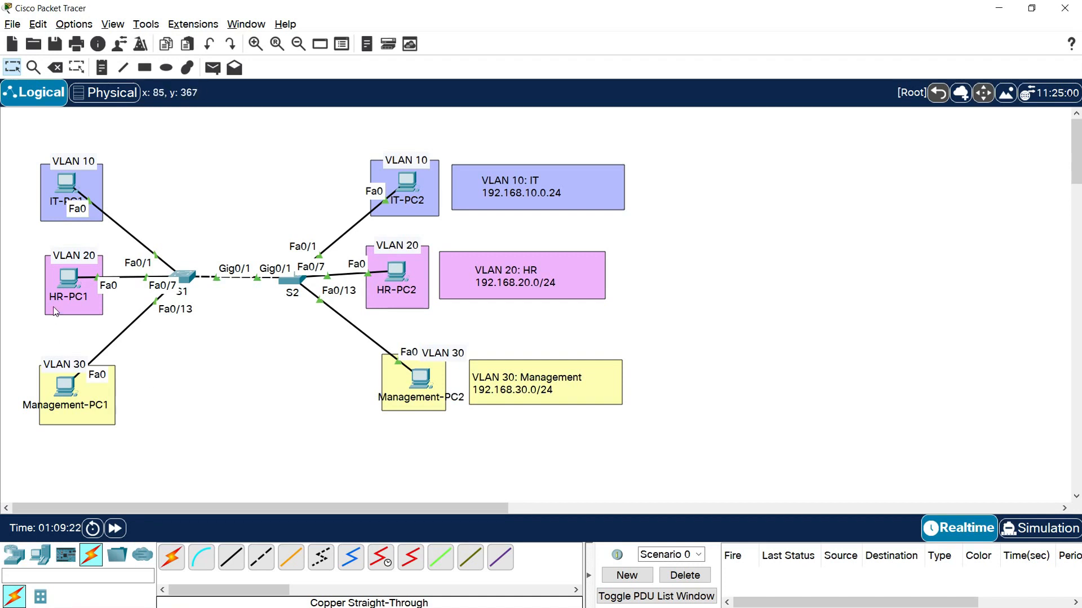
- Give HR-PC1 the static IPv4 address 192.168.20.10 with subnet mask 255.255.255.0 and close its window
{"action": "left_click", "coordinate": [68, 280]}
{"action": "left_click", "coordinate": [471, 137]}
{"action": "left_click", "coordinate": [408, 187]}
{"action": "left_click_drag", "start_coordinate": [439, 110], "coordinate": [189, 106]}
{"action": "left_click", "coordinate": [245, 228]}
{"action": "type", "text": "192.1"}
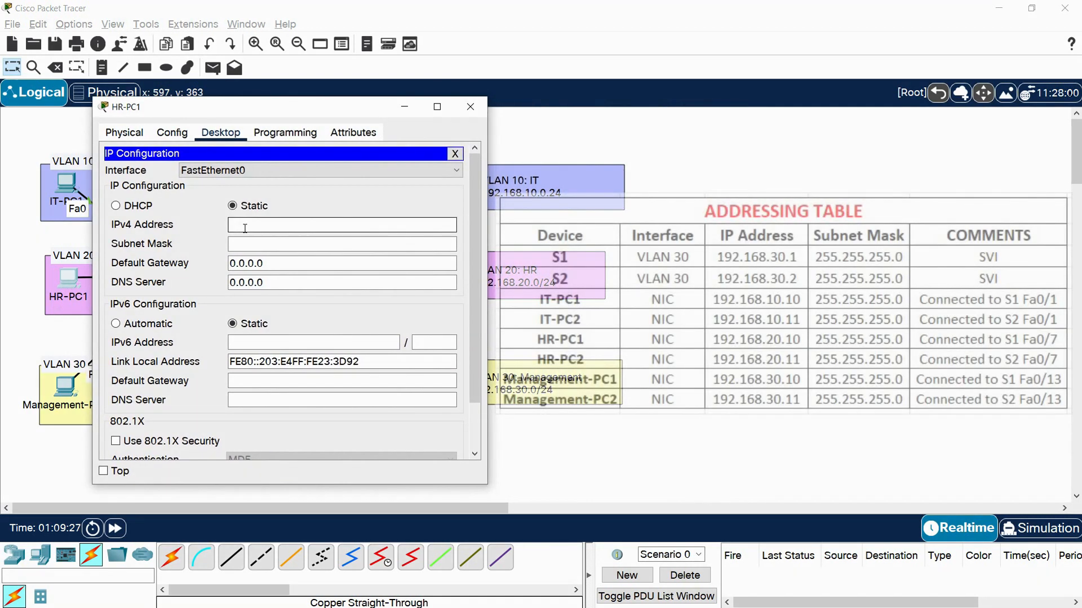
{"action": "type", "text": "68.20.10"}
{"action": "key", "text": "Tab"}
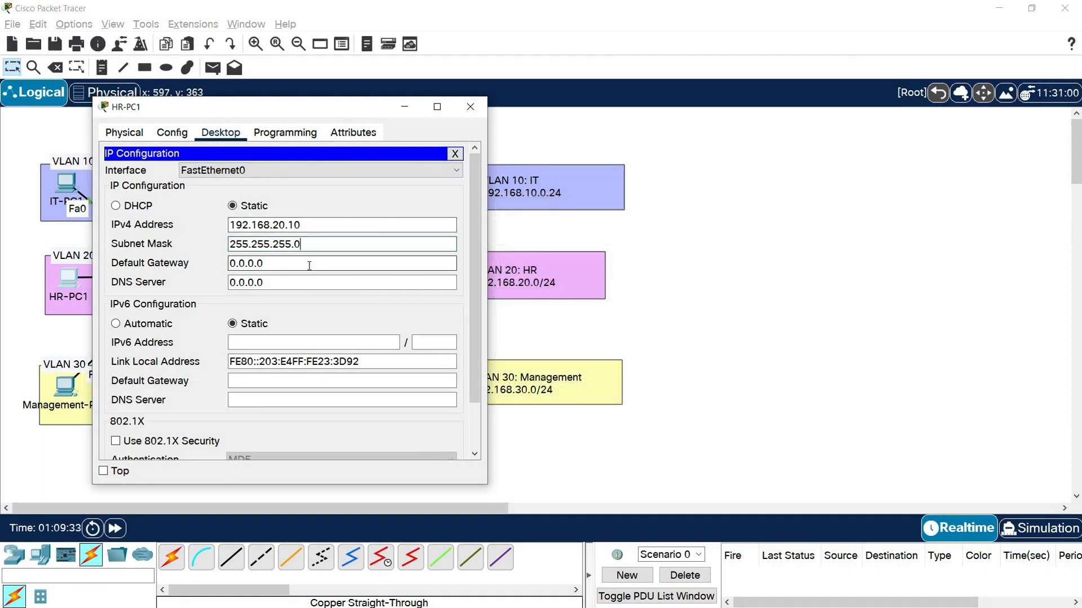
{"action": "left_click", "coordinate": [471, 106]}
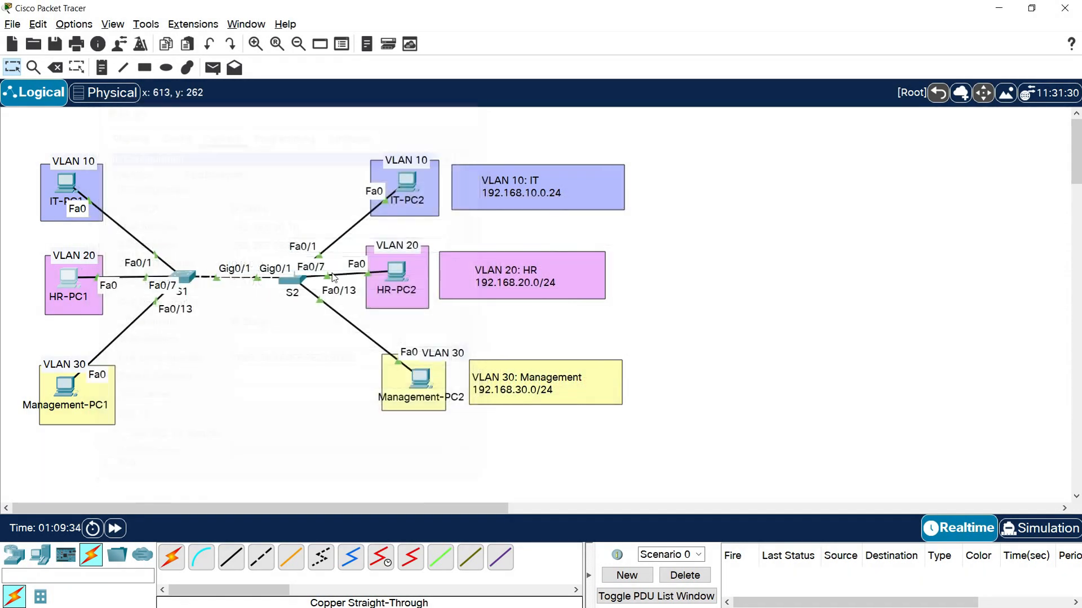
- Give HR-PC2 the static IPv4 address 192.168.20.11 with subnet mask 255.255.255.0 and close its window
{"action": "left_click", "coordinate": [396, 275]}
{"action": "left_click", "coordinate": [472, 138]}
{"action": "left_click_drag", "start_coordinate": [472, 118], "coordinate": [173, 124]}
{"action": "left_click", "coordinate": [122, 188]}
{"action": "left_click", "coordinate": [253, 229]}
{"action": "type", "text": "192.168."}
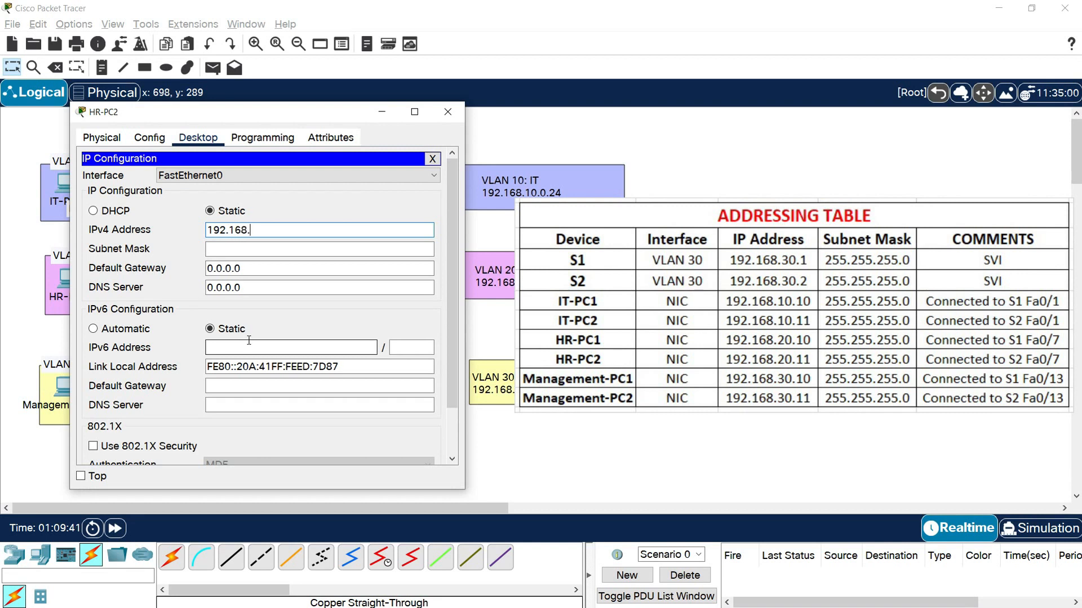
{"action": "type", "text": "20.11"}
{"action": "key", "text": "Tab"}
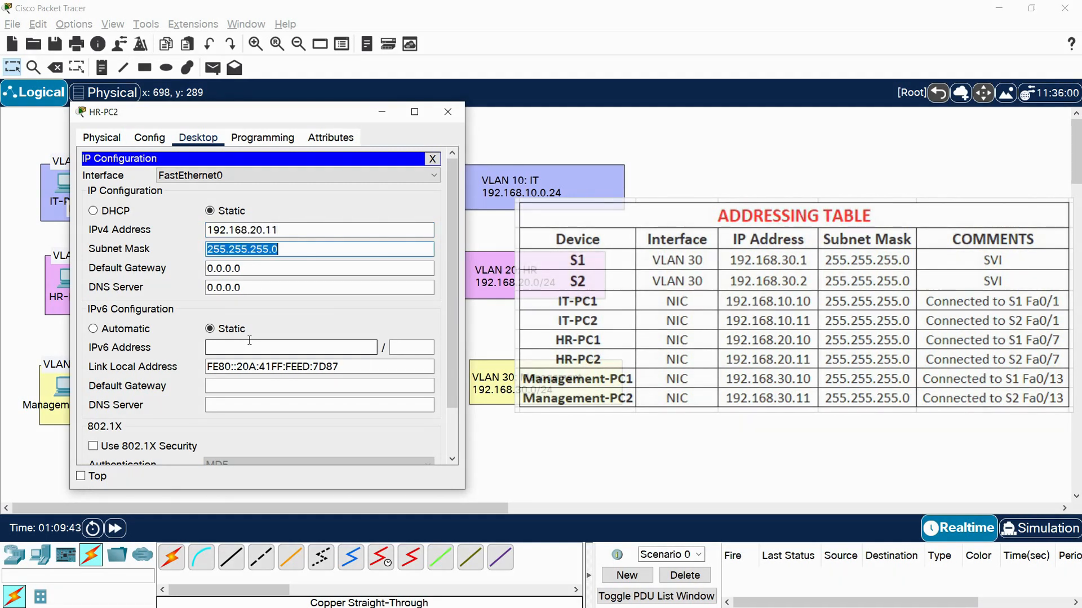
{"action": "key", "text": "Tab"}
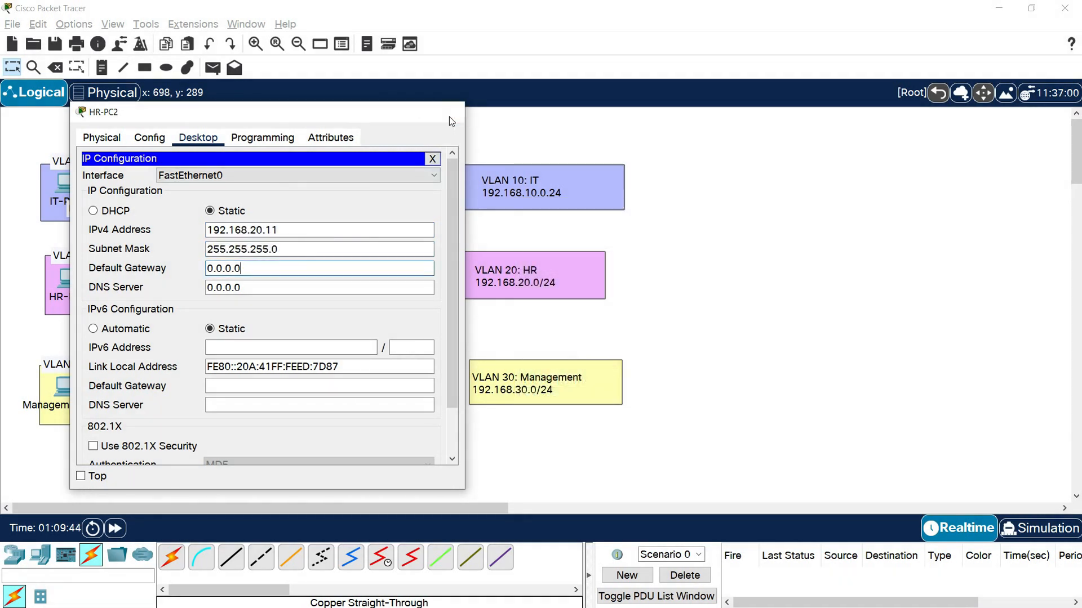
{"action": "left_click", "coordinate": [448, 114]}
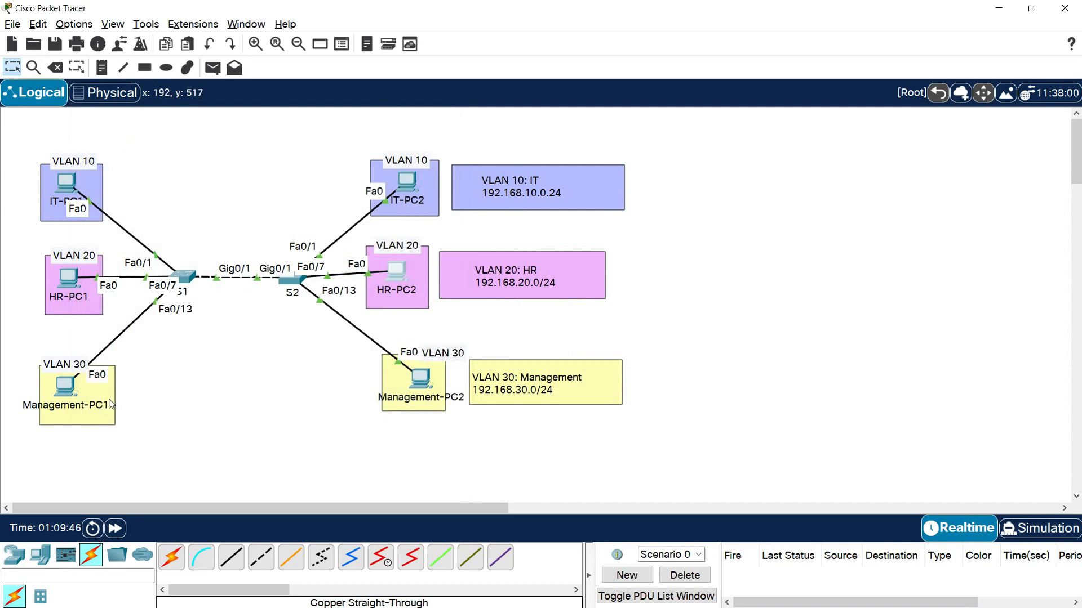
- Give Management-PC1 the static IPv4 address 192.168.30.10 with subnet mask 255.255.255.0 and close its window
{"action": "left_click", "coordinate": [64, 386]}
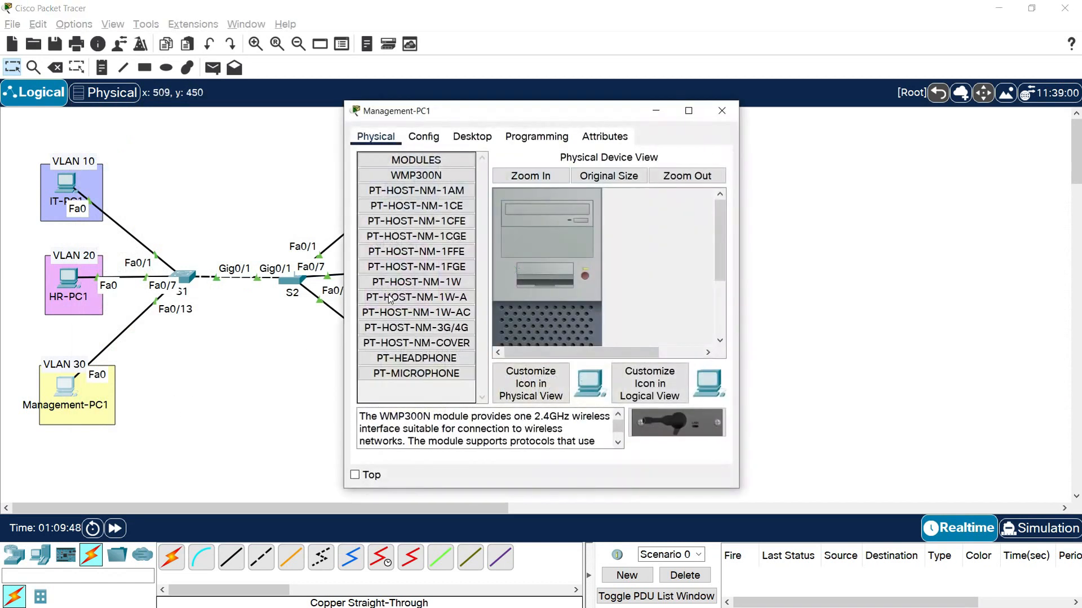
{"action": "left_click", "coordinate": [472, 136]}
{"action": "left_click_drag", "start_coordinate": [474, 113], "coordinate": [214, 104]}
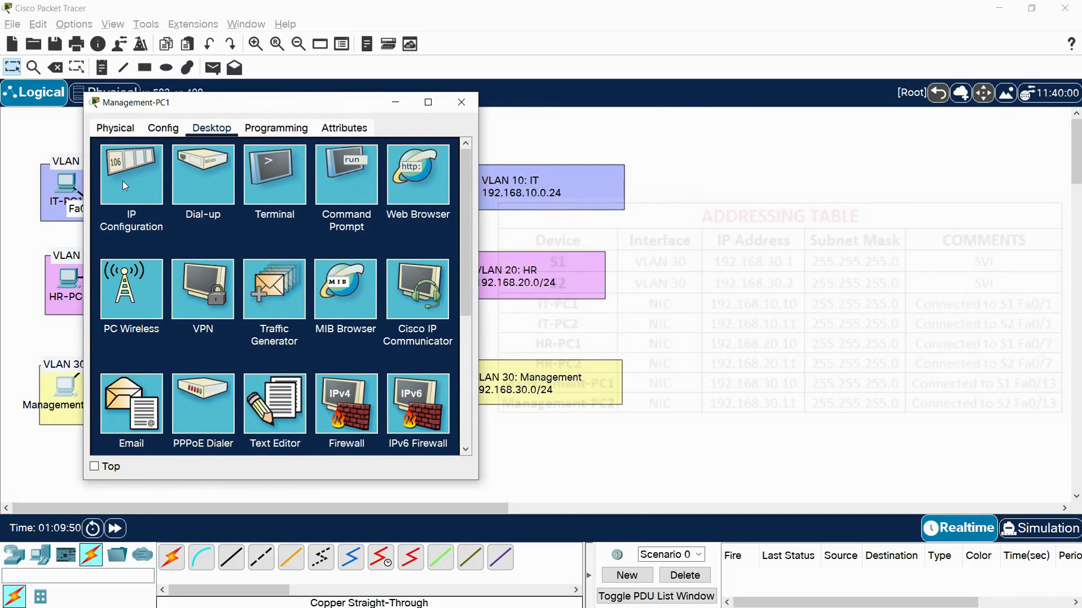
{"action": "left_click", "coordinate": [123, 181]}
{"action": "left_click", "coordinate": [244, 220]}
{"action": "type", "text": "192.168.30"}
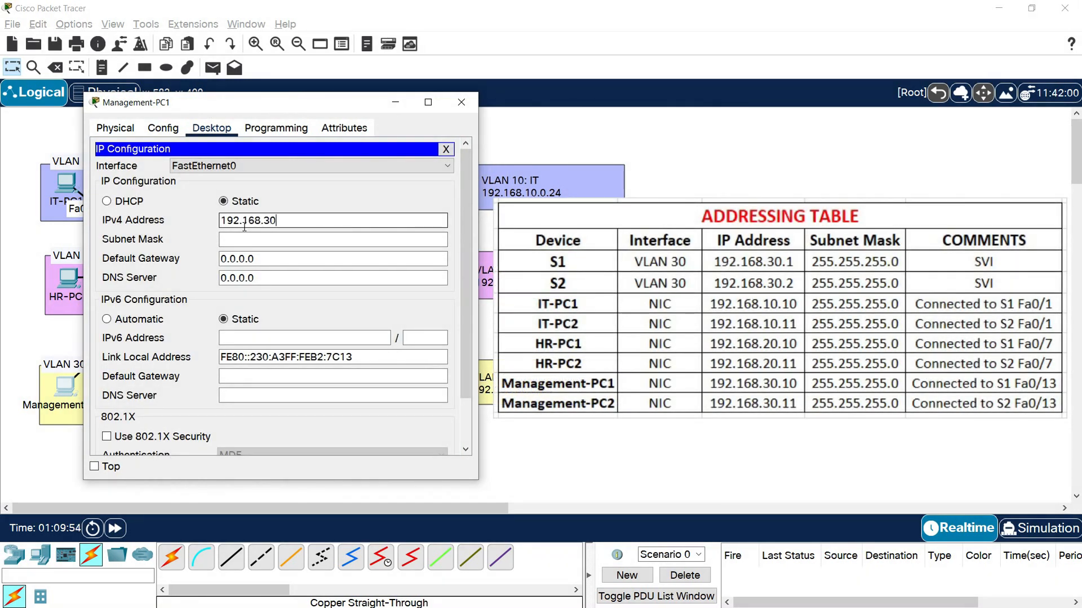
{"action": "type", "text": ".10"}
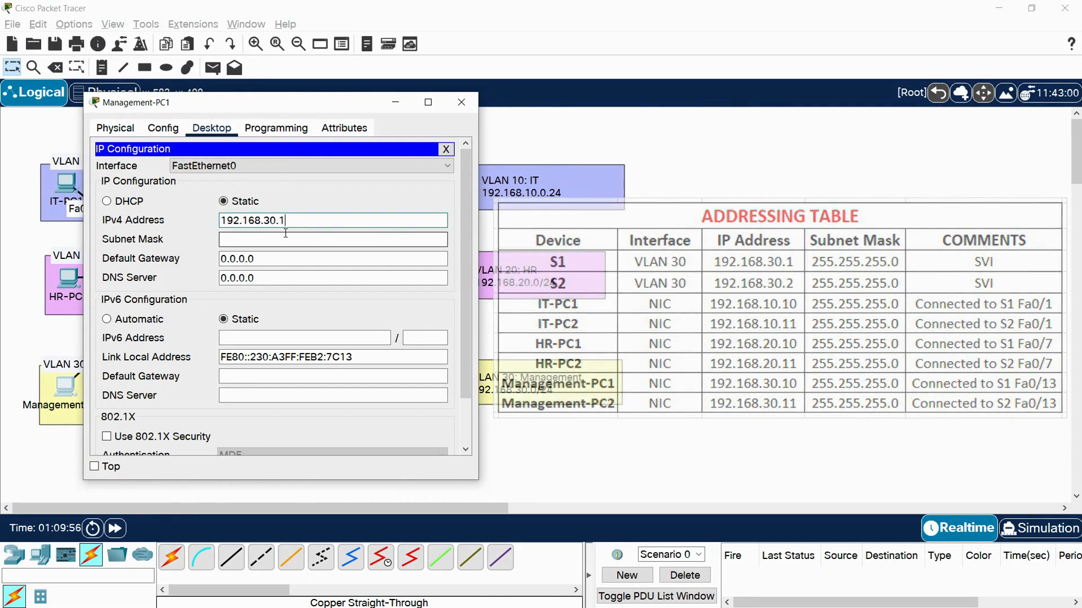
{"action": "left_click", "coordinate": [314, 234]}
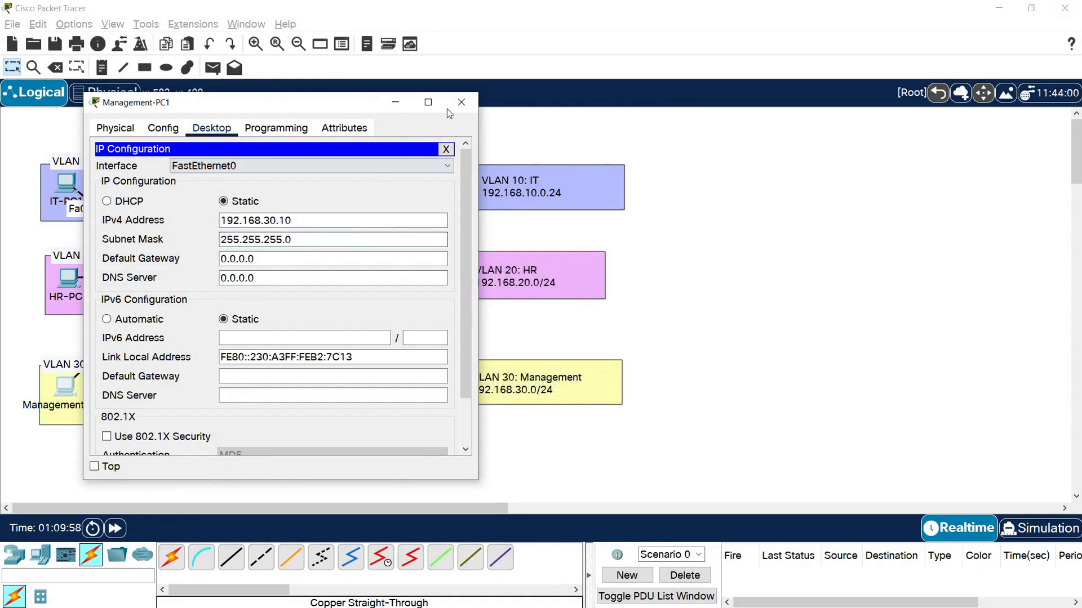
{"action": "left_click", "coordinate": [461, 102]}
- Give Management-PC2 the static IPv4 address 192.168.30.11 with subnet mask 255.255.255.0 and close its window
{"action": "left_click", "coordinate": [424, 379]}
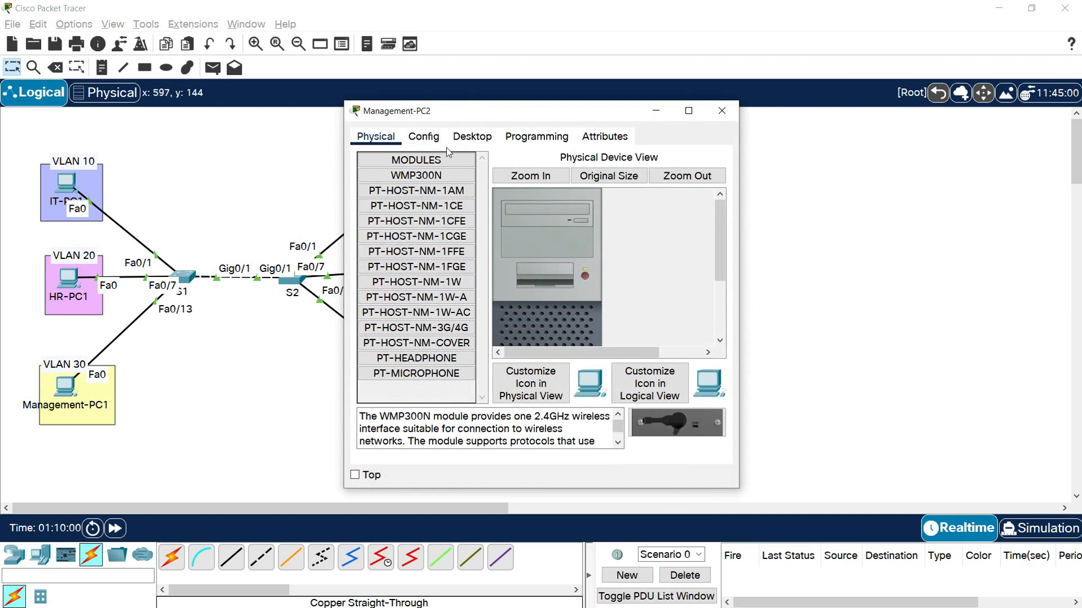
{"action": "left_click", "coordinate": [471, 136]}
{"action": "left_click_drag", "start_coordinate": [478, 116], "coordinate": [195, 116]}
{"action": "left_click", "coordinate": [110, 183]}
{"action": "left_click", "coordinate": [226, 226]}
{"action": "type", "text": "192.16"}
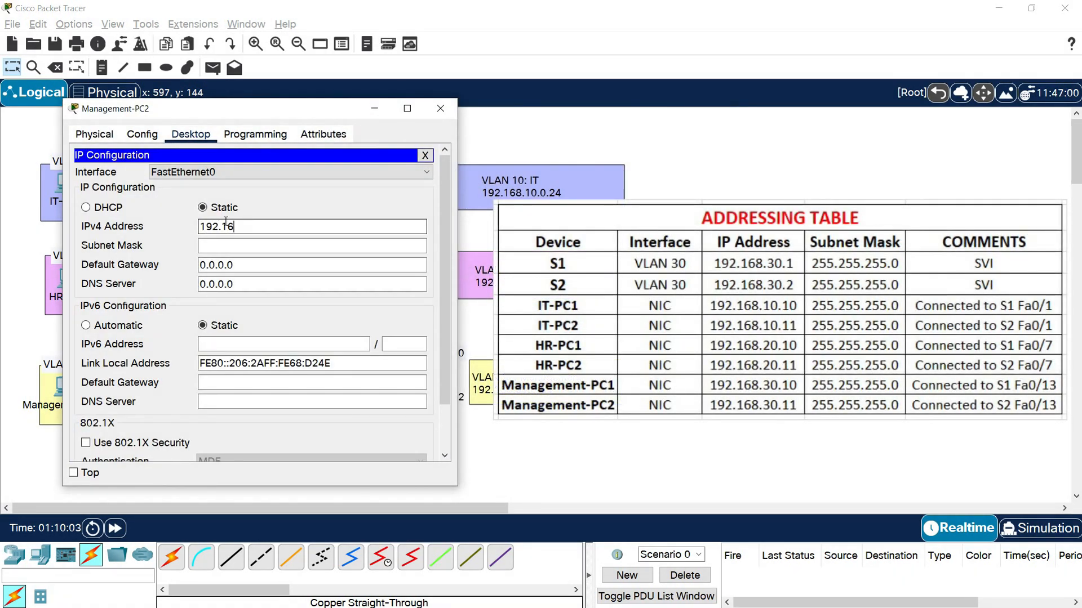
{"action": "type", "text": "8.30.11"}
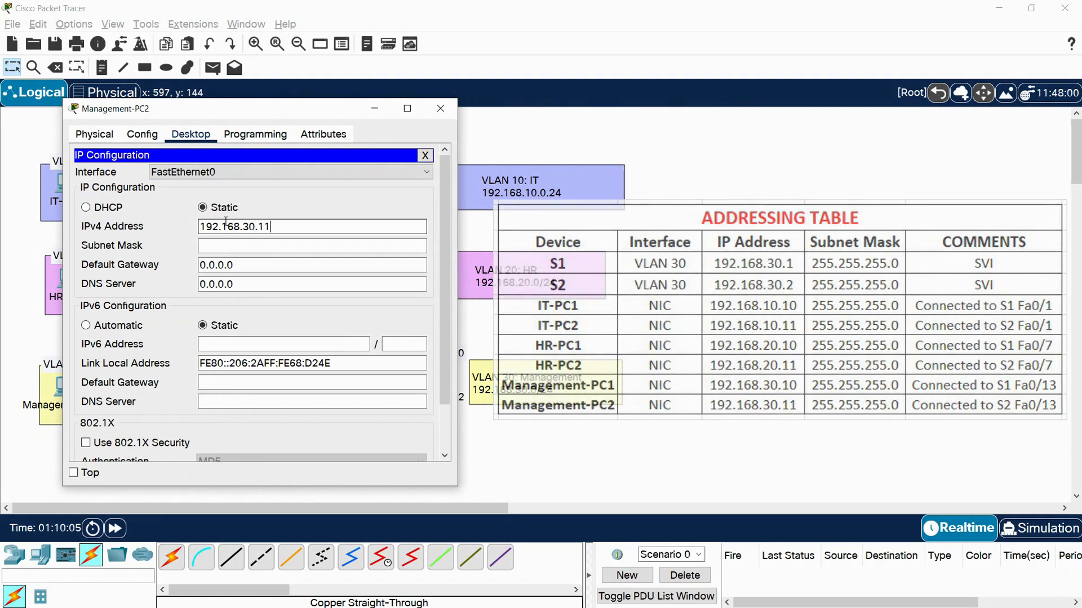
{"action": "left_click", "coordinate": [250, 246]}
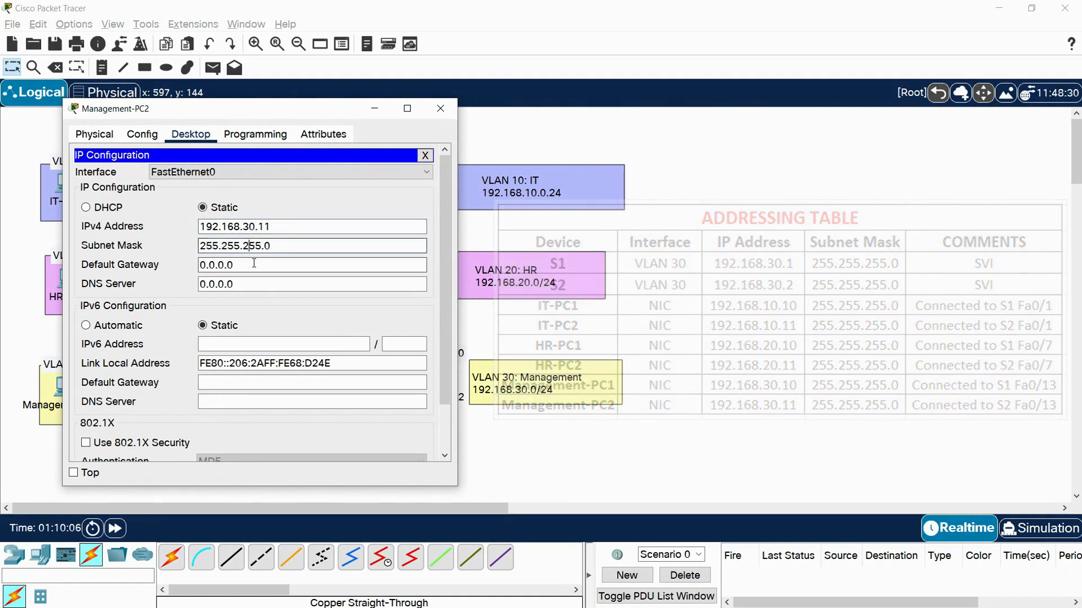
{"action": "left_click", "coordinate": [440, 108]}
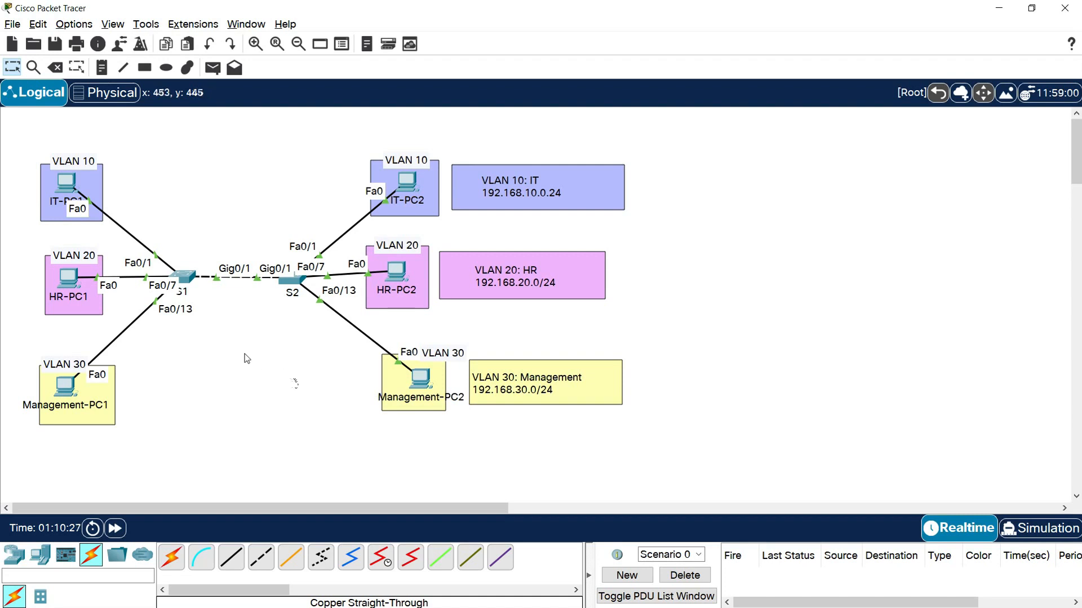
- Open the command line of S1 and enter global configuration mode
{"action": "left_click", "coordinate": [184, 277]}
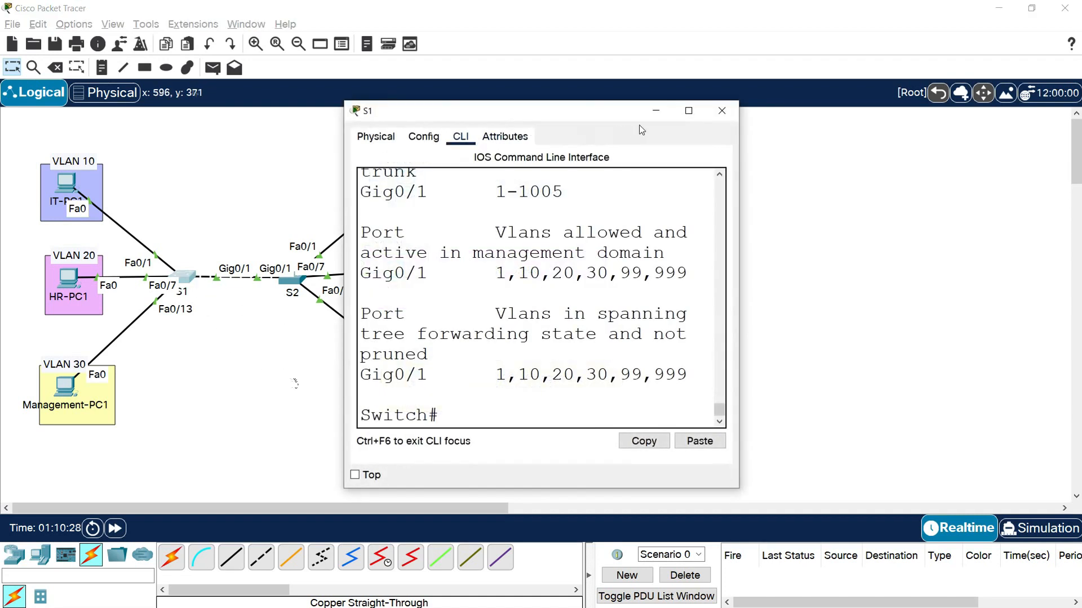
{"action": "left_click_drag", "start_coordinate": [449, 112], "coordinate": [237, 92]}
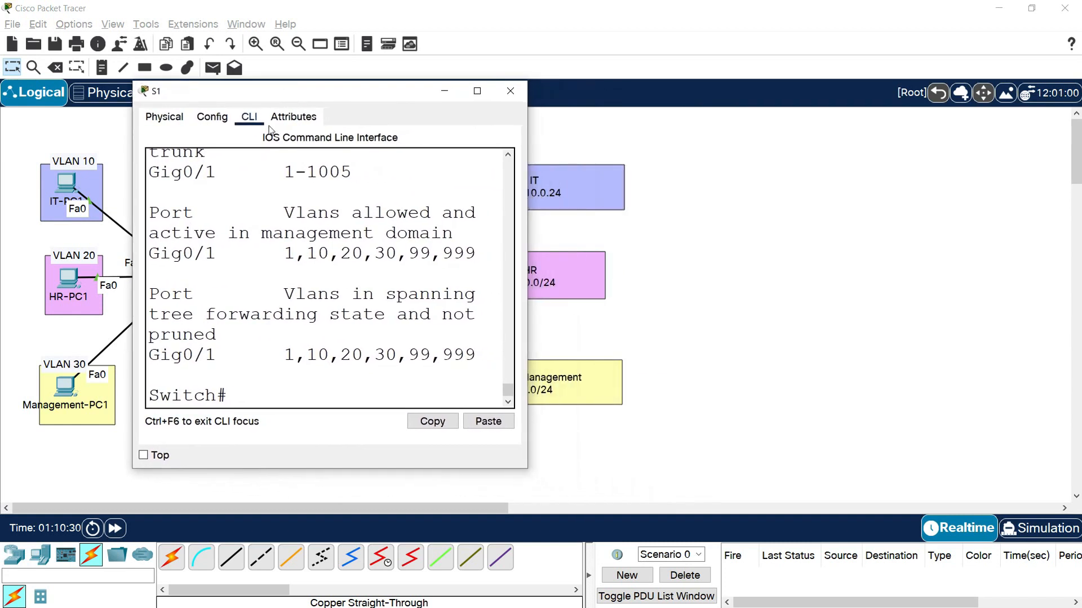
{"action": "type", "text": "inte"}
{"action": "key", "text": "BackSpace"}
{"action": "key", "text": "BackSpace"}
{"action": "key", "text": "BackSpace"}
{"action": "key", "text": "BackSpace"}
{"action": "type", "text": "conf t"}
{"action": "key", "text": "Return"}
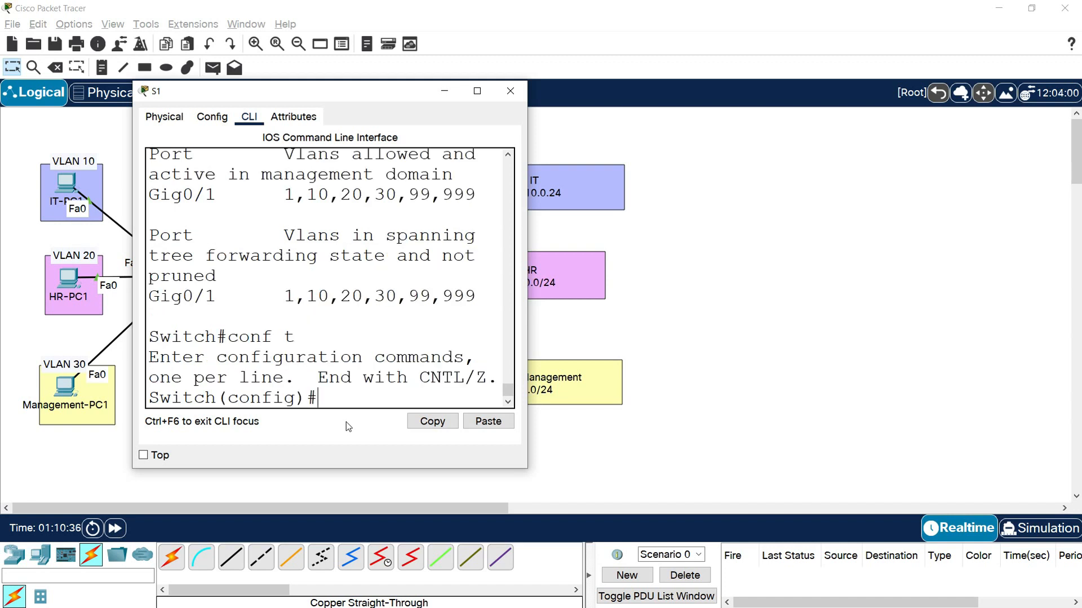
- Widen the S1 window and enter interface configuration for VLAN 30 on S1
{"action": "type", "text": "interfa"}
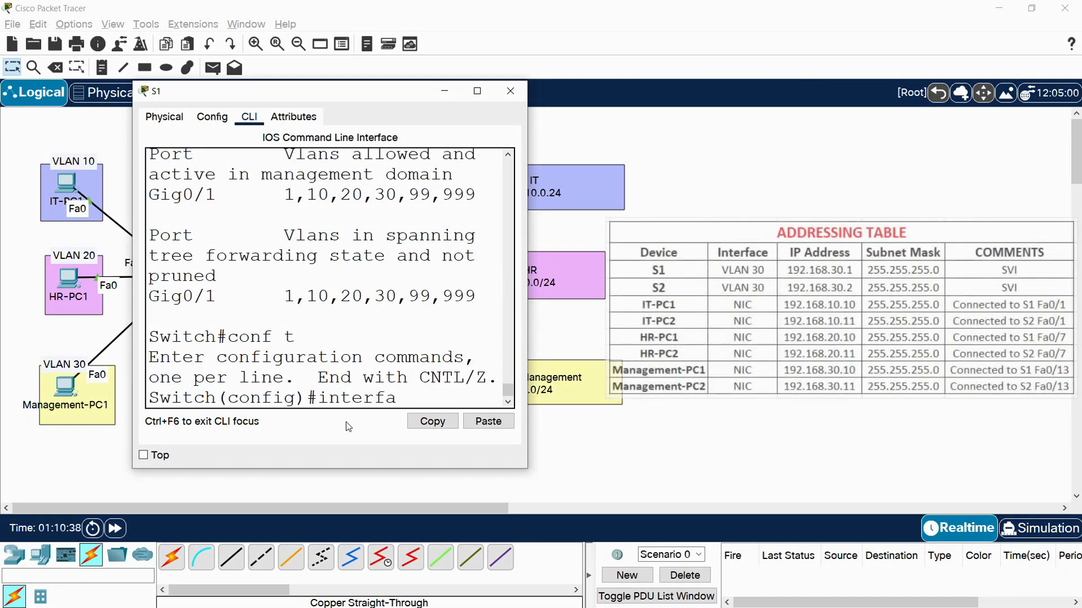
{"action": "type", "text": "ce vlan 10"}
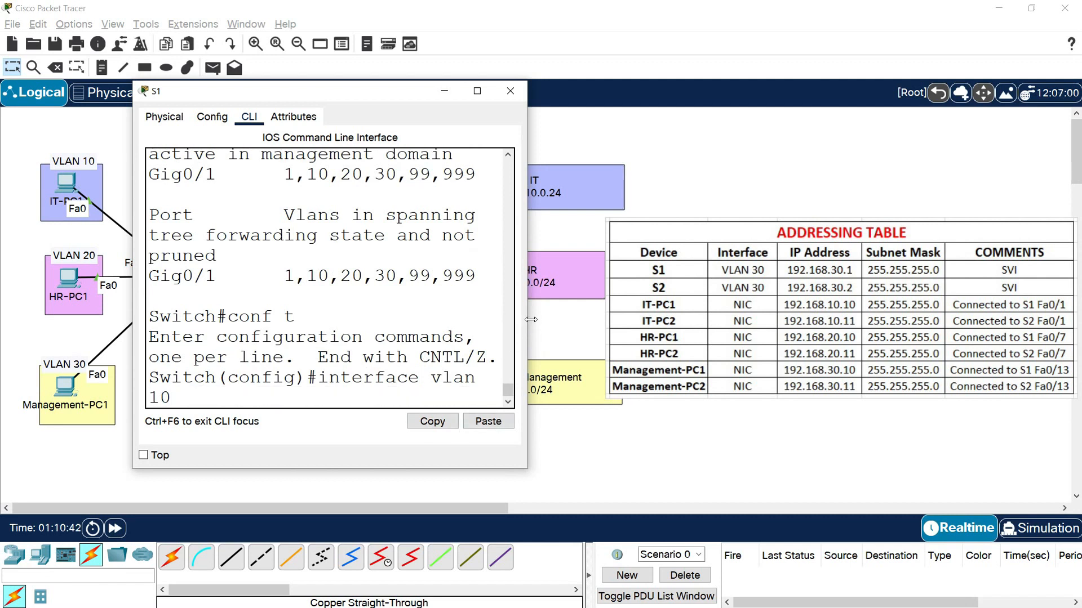
{"action": "left_click_drag", "start_coordinate": [528, 320], "coordinate": [594, 318]}
{"action": "key", "text": "BackSpace"}
{"action": "key", "text": "BackSpace"}
{"action": "type", "text": "30"}
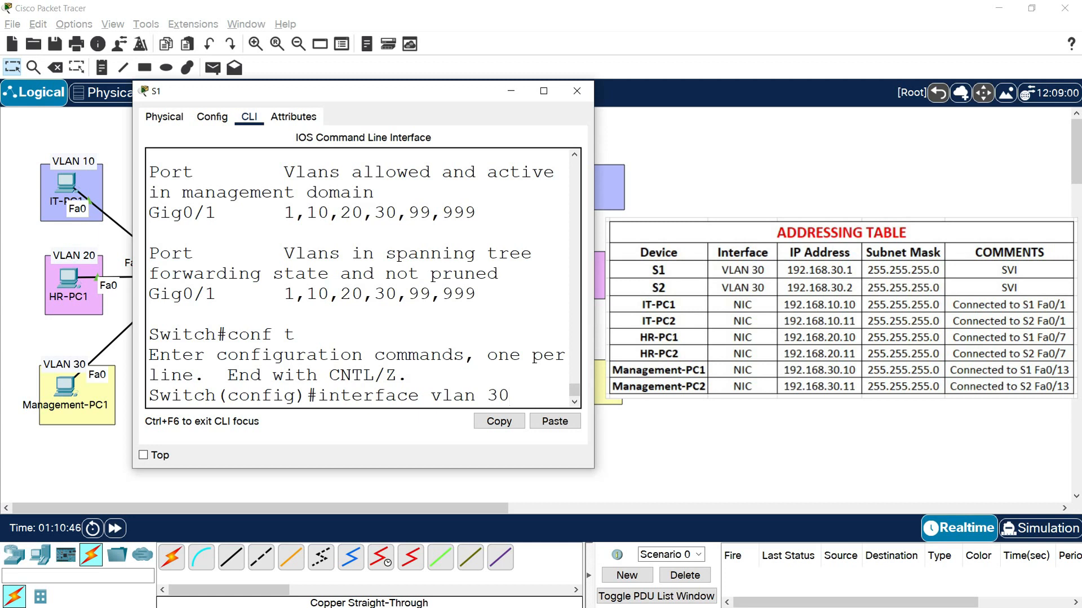
{"action": "key", "text": "Return"}
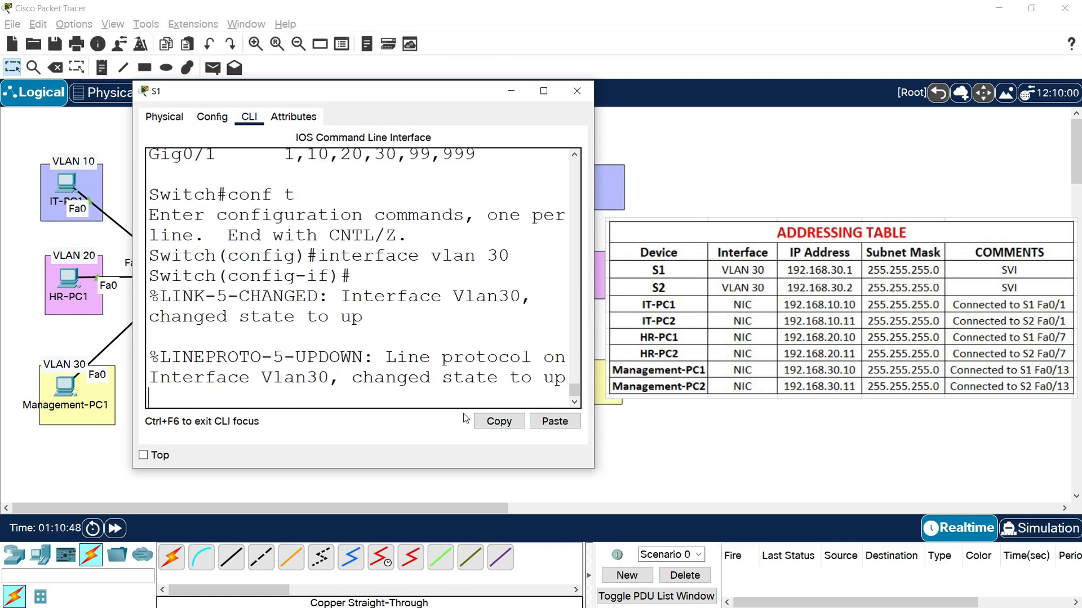
- Assign IP address 192.168.30.1 with mask 255.255.255.0 to S1's VLAN 30 interface and leave configuration mode
{"action": "type", "text": "ip add"}
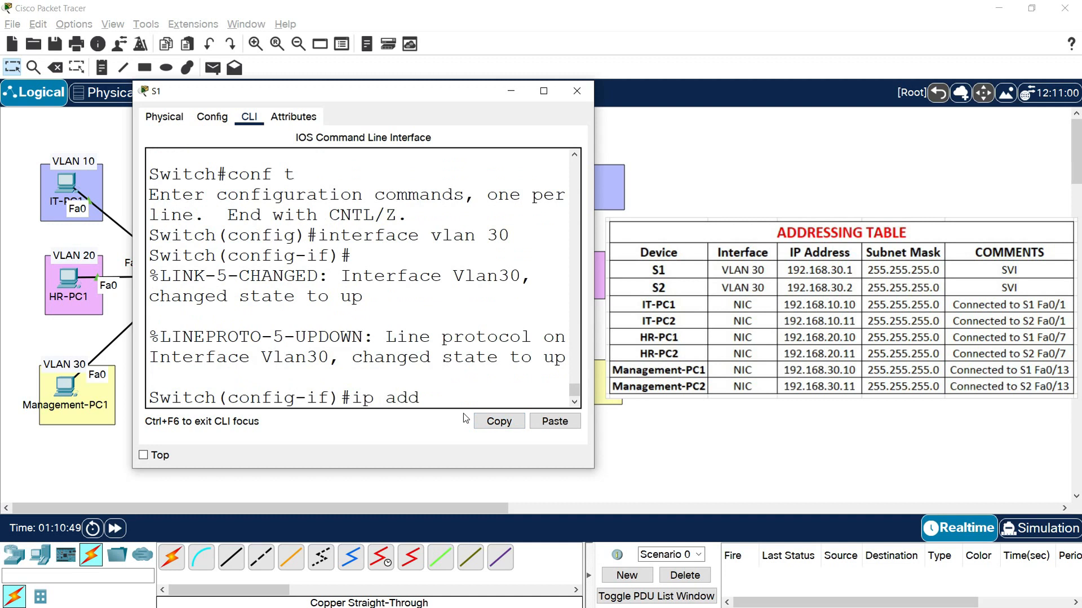
{"action": "type", "text": "ress 192.168."}
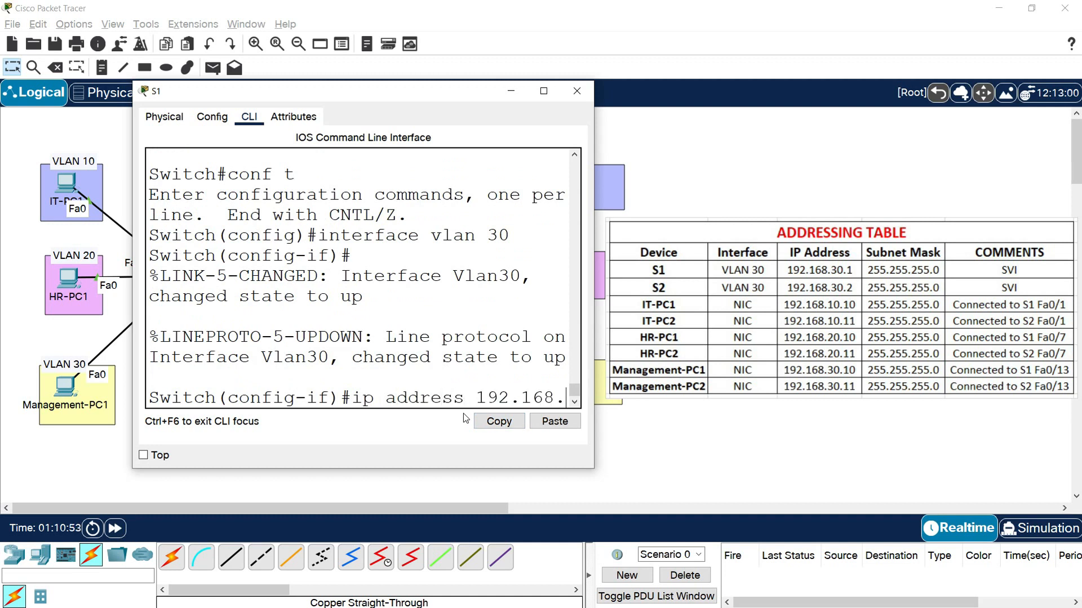
{"action": "type", "text": "30.1 255"}
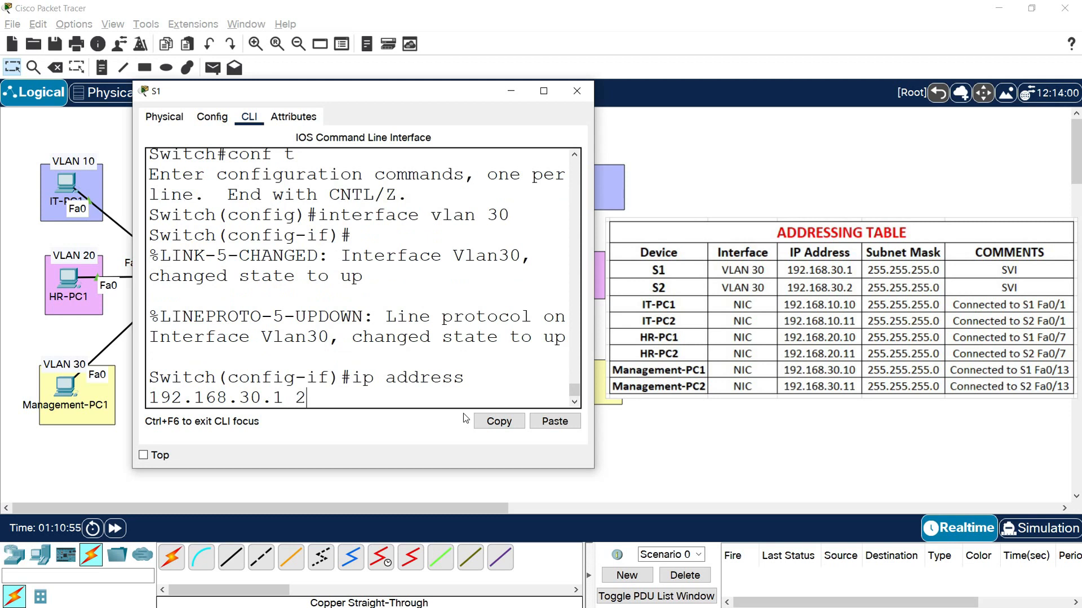
{"action": "type", "text": "5.255.0"}
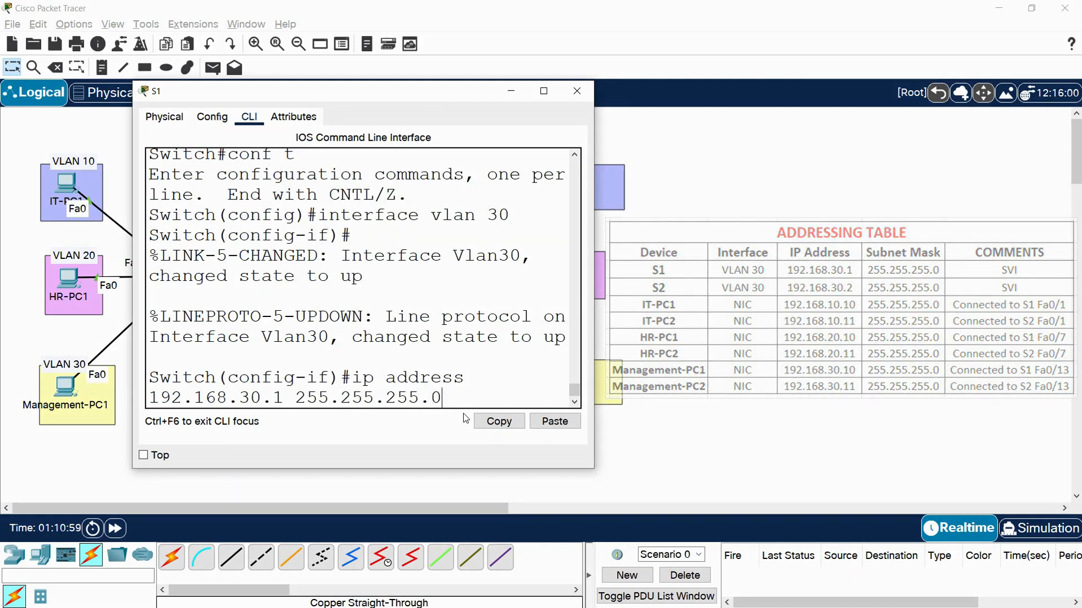
{"action": "key", "text": "Return"}
{"action": "type", "text": "end"}
{"action": "key", "text": "Return"}
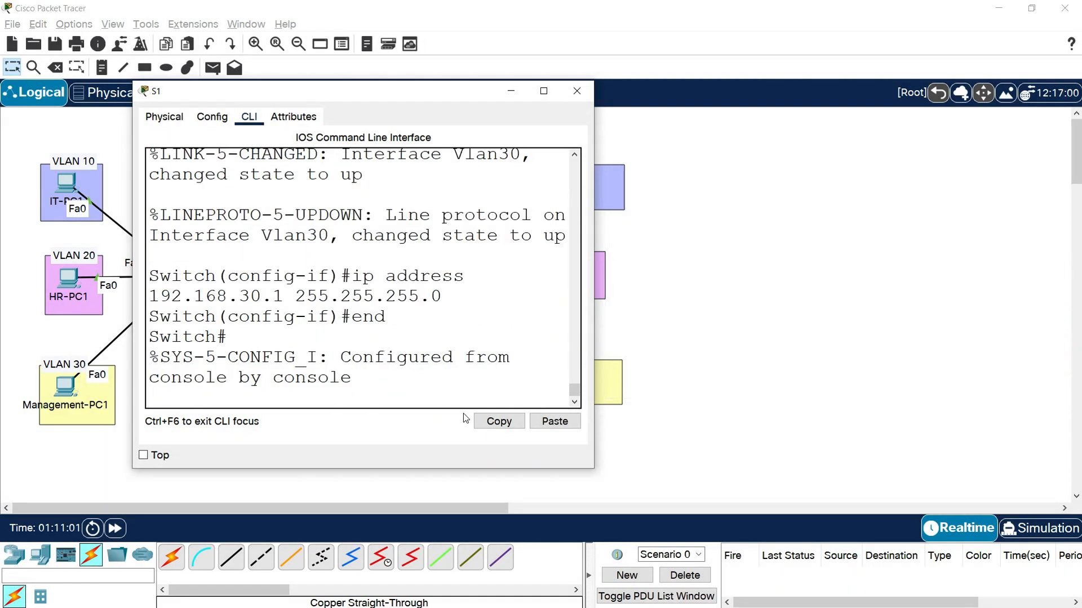
- Copy S1's running configuration to the startup configuration, accepting the default filename, and close the S1 window
{"action": "type", "text": "copy run start"}
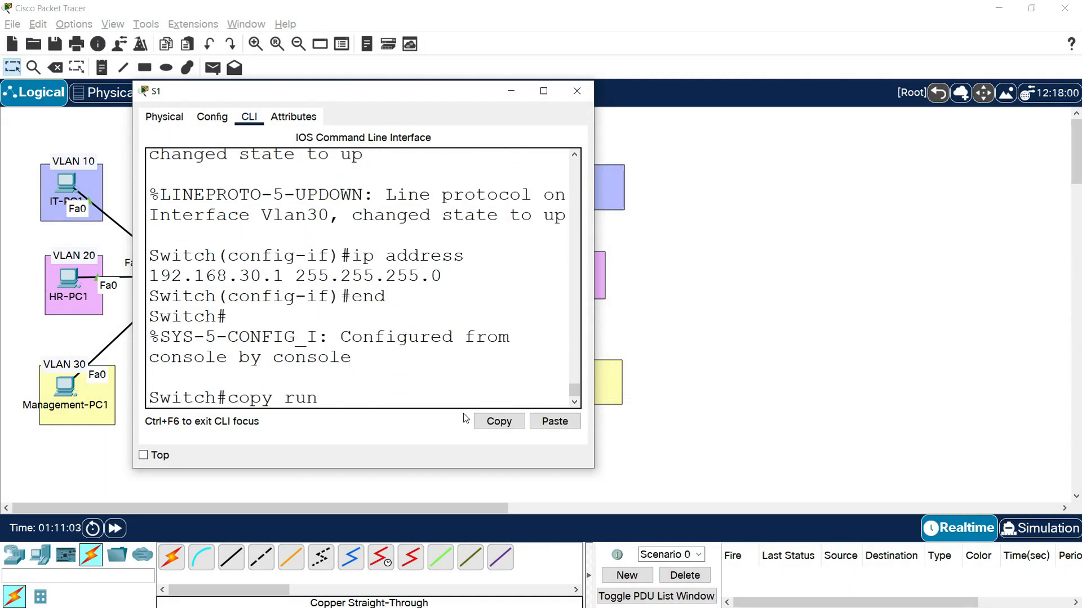
{"action": "key", "text": "Return"}
{"action": "key", "text": "Return"}
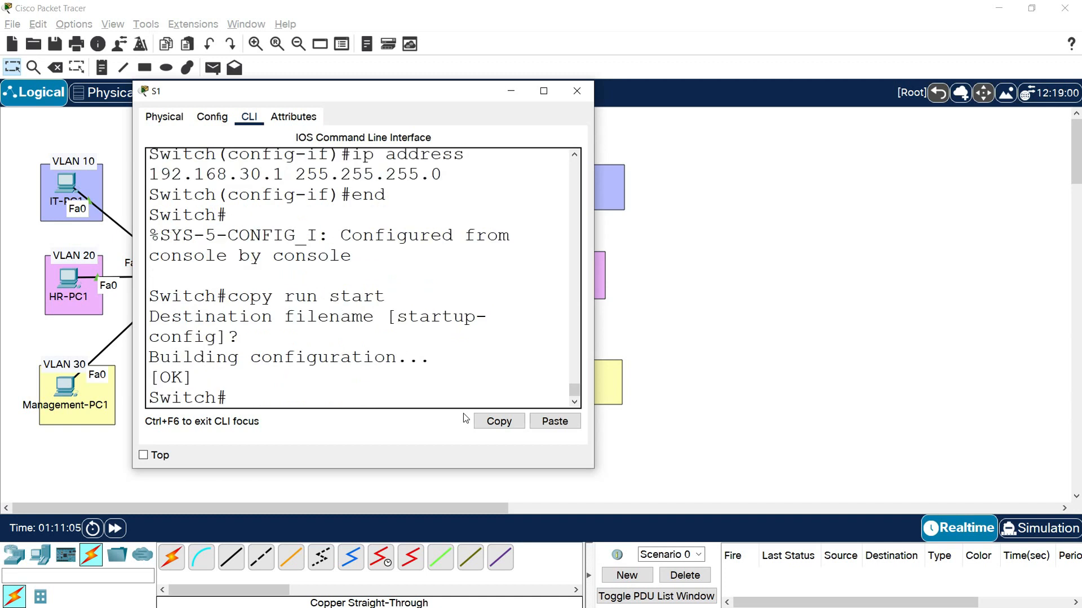
{"action": "left_click_drag", "start_coordinate": [385, 297], "coordinate": [228, 296]}
{"action": "left_click", "coordinate": [576, 91]}
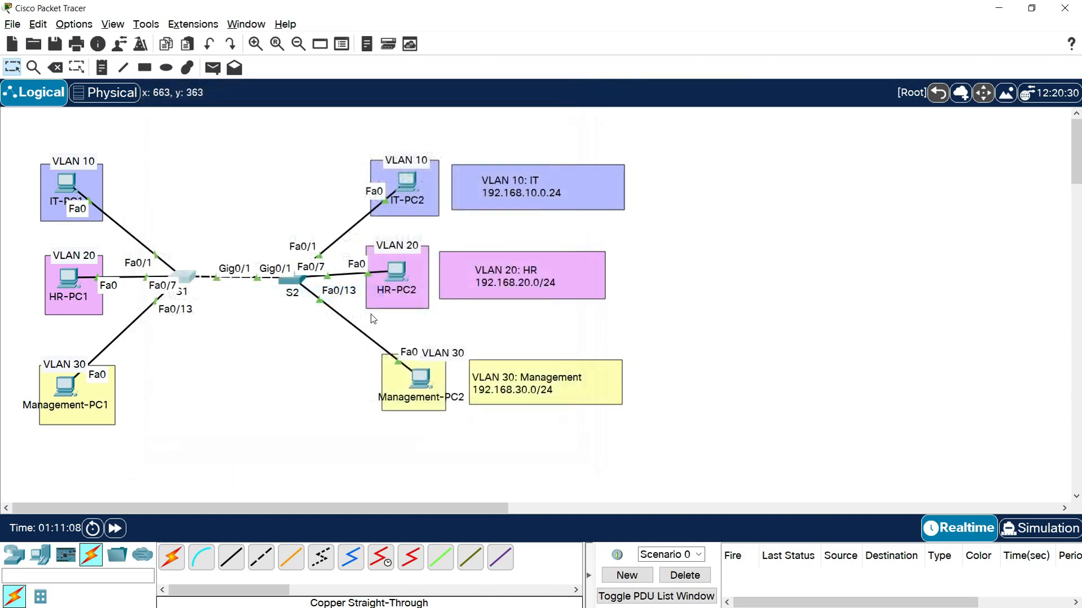
- Open the S2 command line in a widened window and enter interface configuration for VLAN 30
{"action": "left_click", "coordinate": [293, 280]}
{"action": "left_click_drag", "start_coordinate": [515, 116], "coordinate": [228, 119]}
{"action": "left_click_drag", "start_coordinate": [456, 252], "coordinate": [547, 252]}
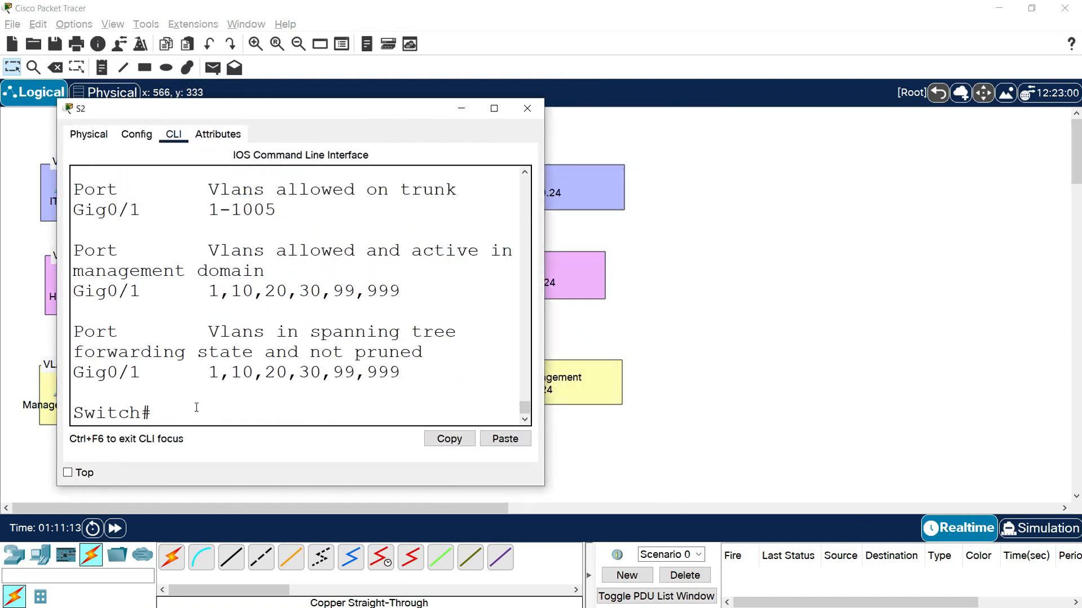
{"action": "type", "text": "conf t"}
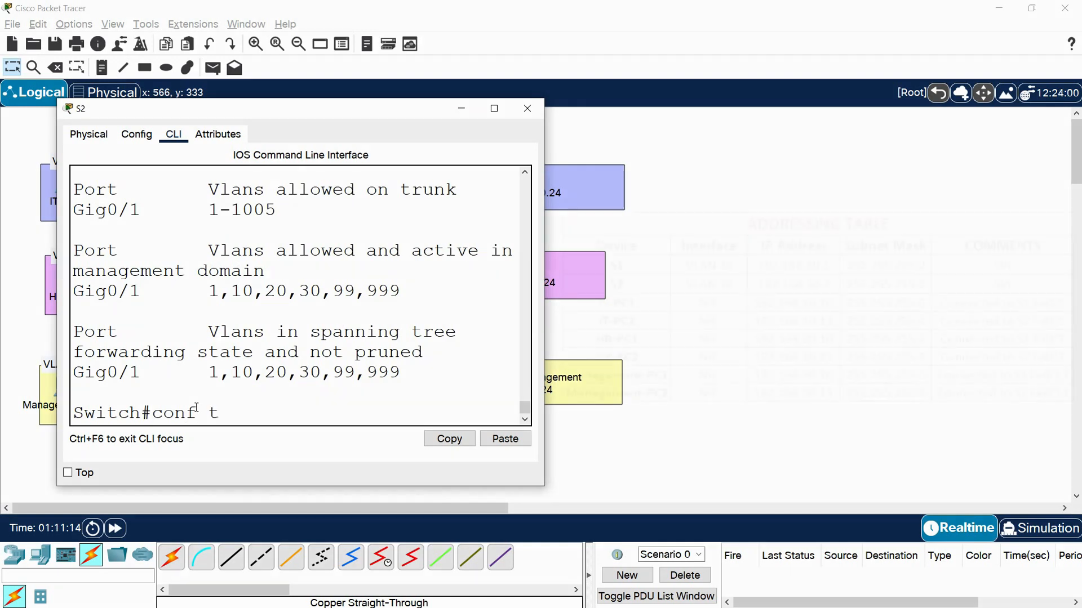
{"action": "key", "text": "Return"}
{"action": "type", "text": "interface"}
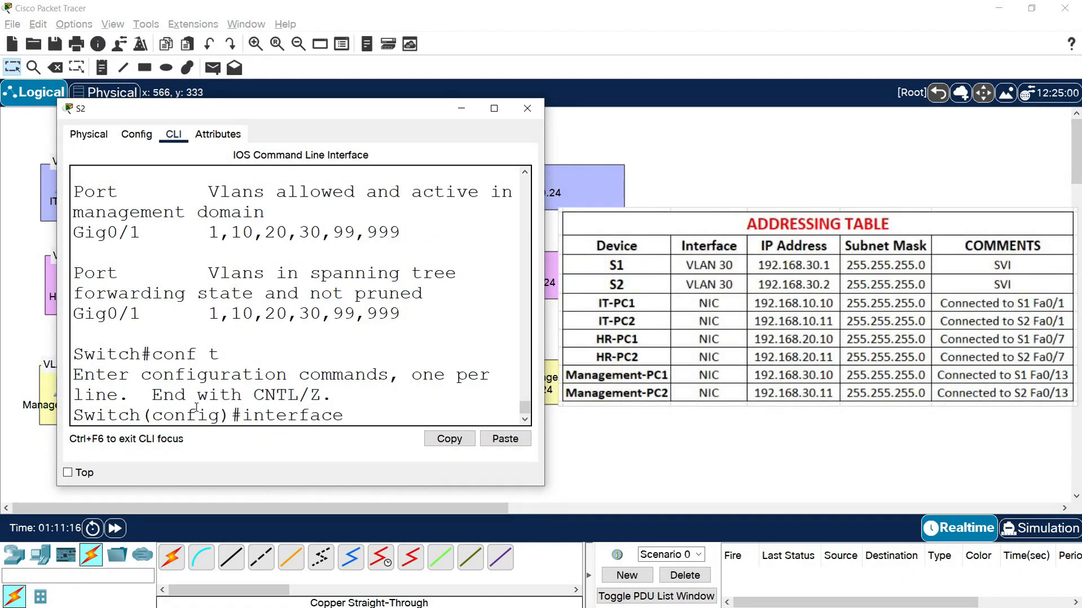
{"action": "type", "text": " vlan 30"}
{"action": "key", "text": "Return"}
{"action": "key", "text": "Return"}
- Assign IP address 192.168.30.2 with mask 255.255.255.0 to S2's VLAN 30 interface and leave configuration mode
{"action": "type", "text": "ip a"}
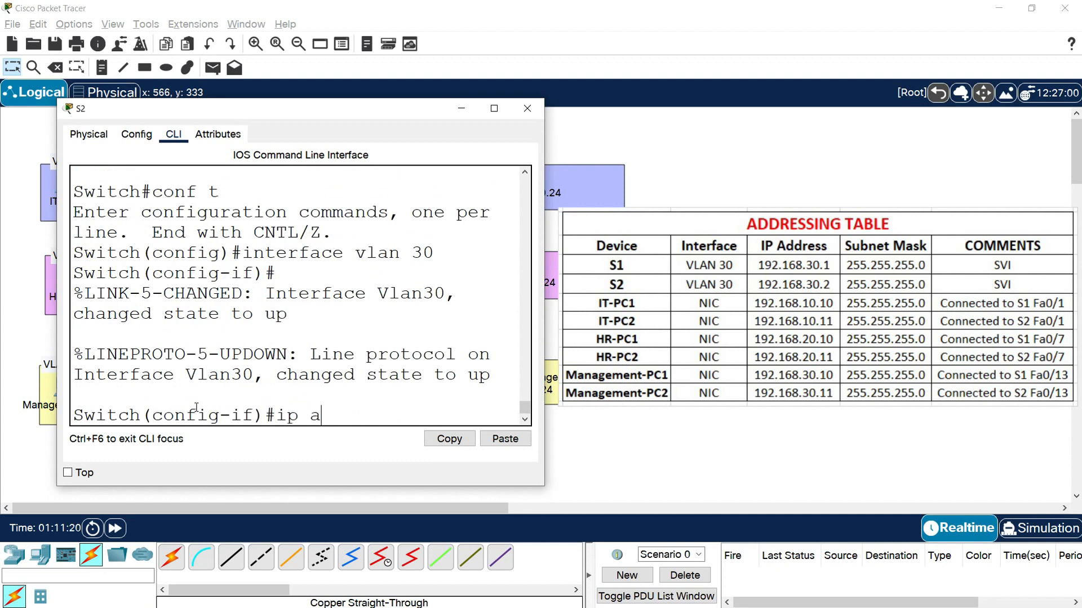
{"action": "type", "text": "ddress 192.168.30"}
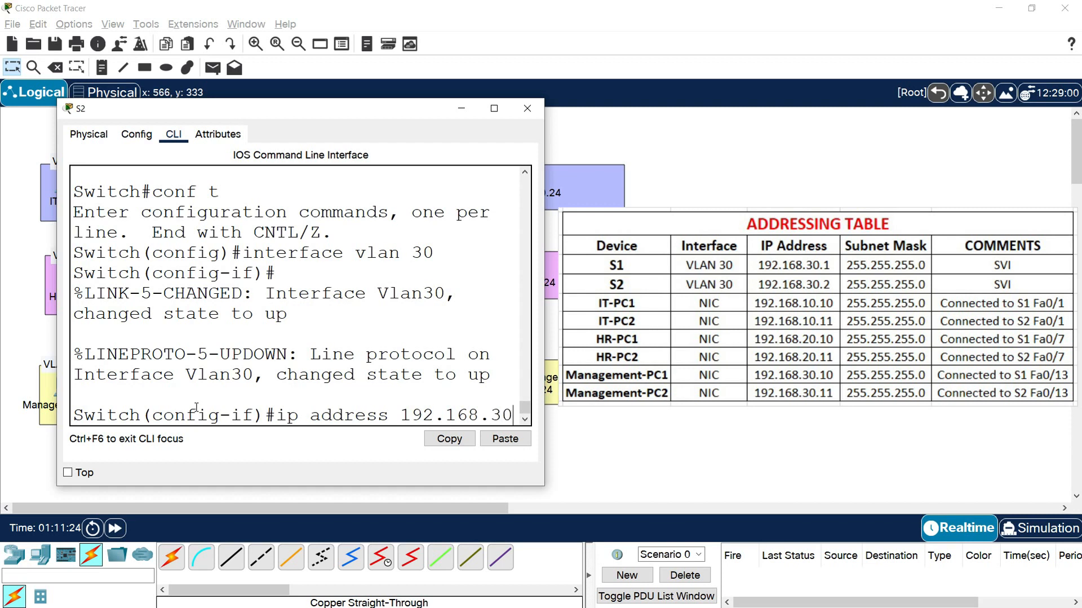
{"action": "type", "text": ".2 255."}
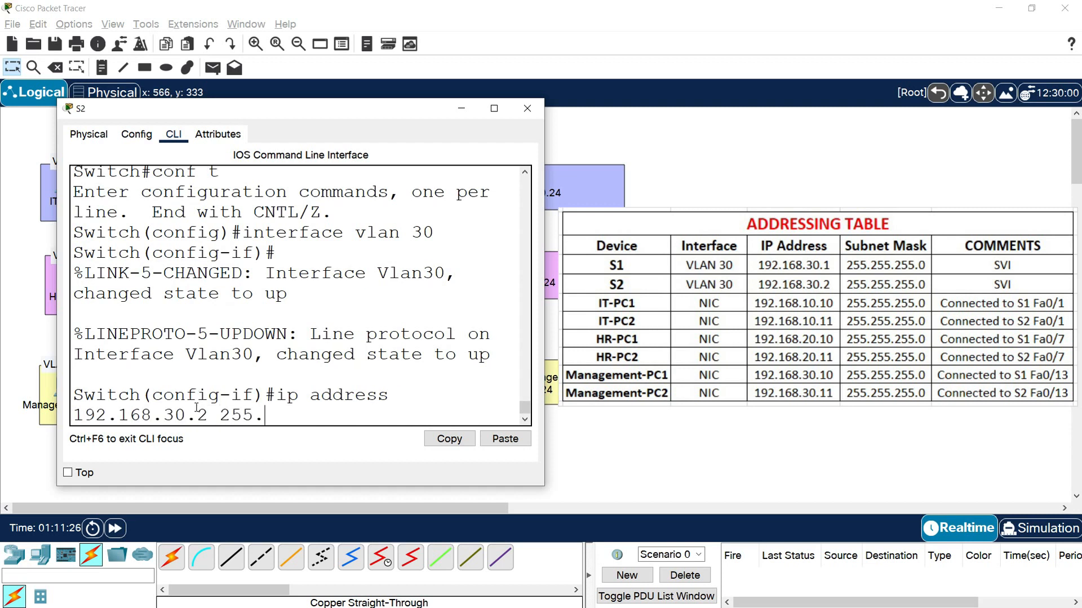
{"action": "type", "text": "255."}
{"action": "key", "text": "BackSpace"}
{"action": "type", "text": "5.255.0"}
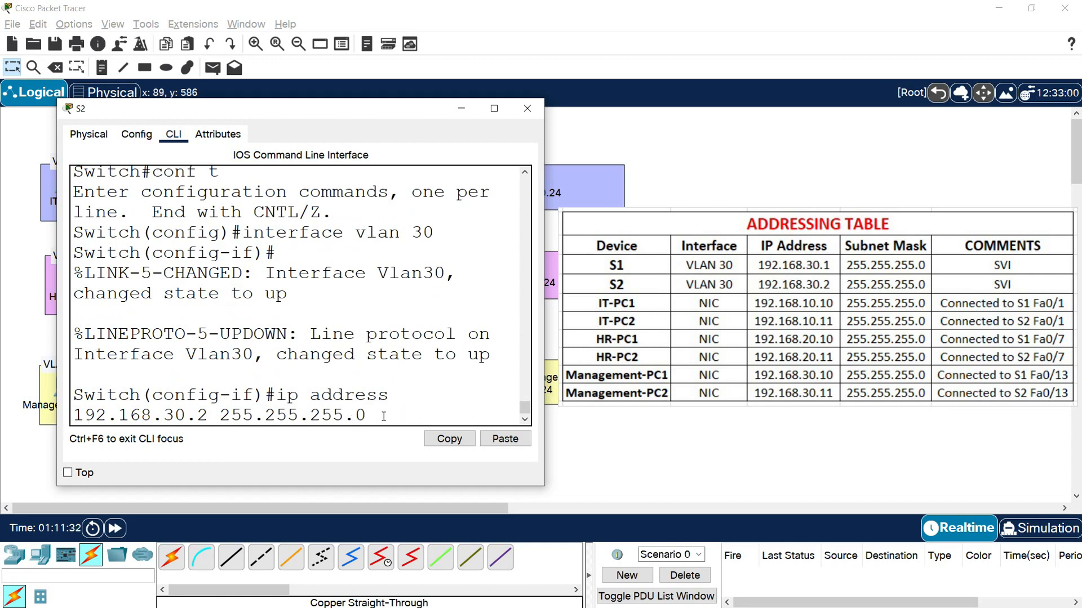
{"action": "key", "text": "Return"}
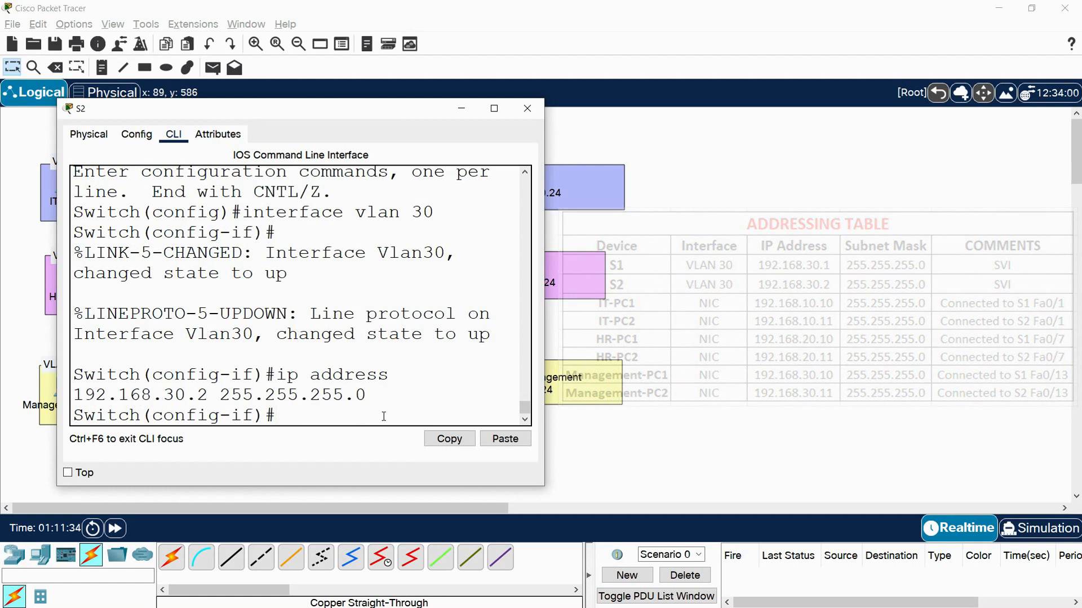
{"action": "type", "text": "end"}
{"action": "key", "text": "Return"}
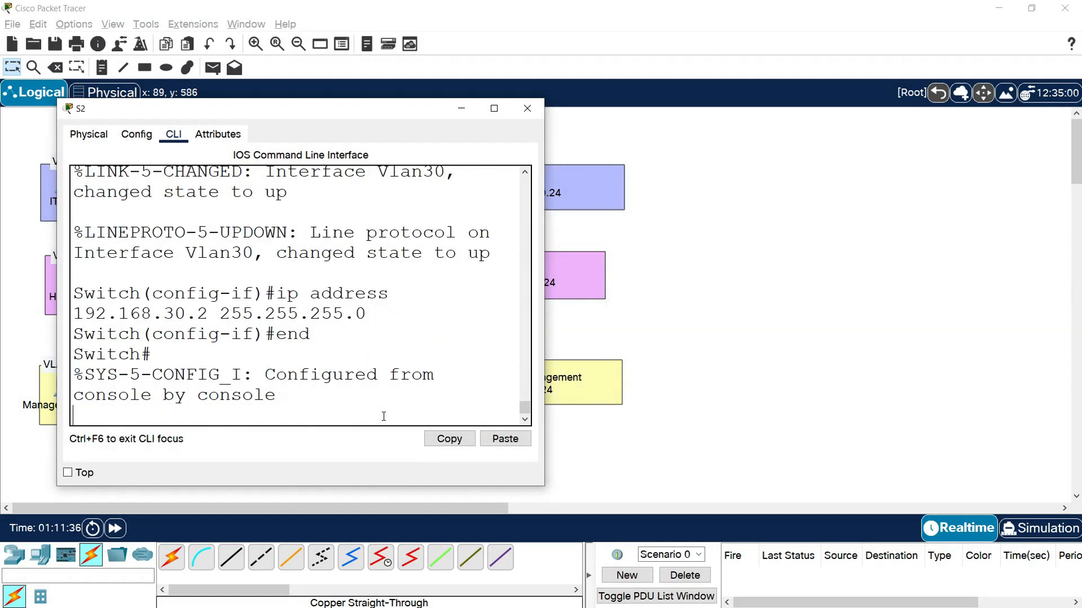
- Copy S2's running configuration to the startup configuration, accepting the default filename, and close the S2 window
{"action": "type", "text": "copy r"}
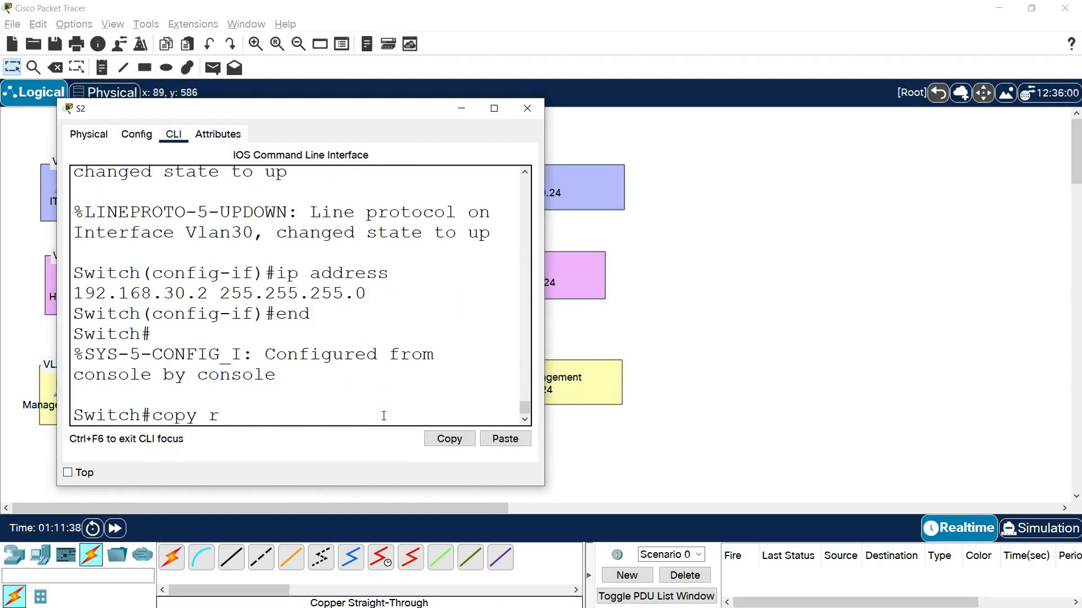
{"action": "type", "text": "un start"}
{"action": "key", "text": "Return"}
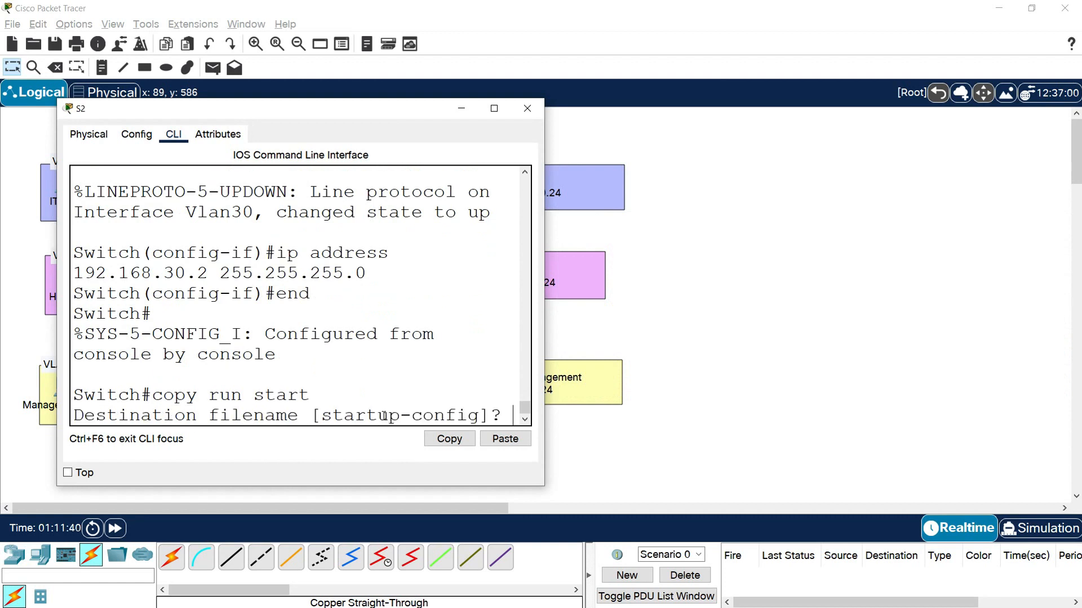
{"action": "key", "text": "Return"}
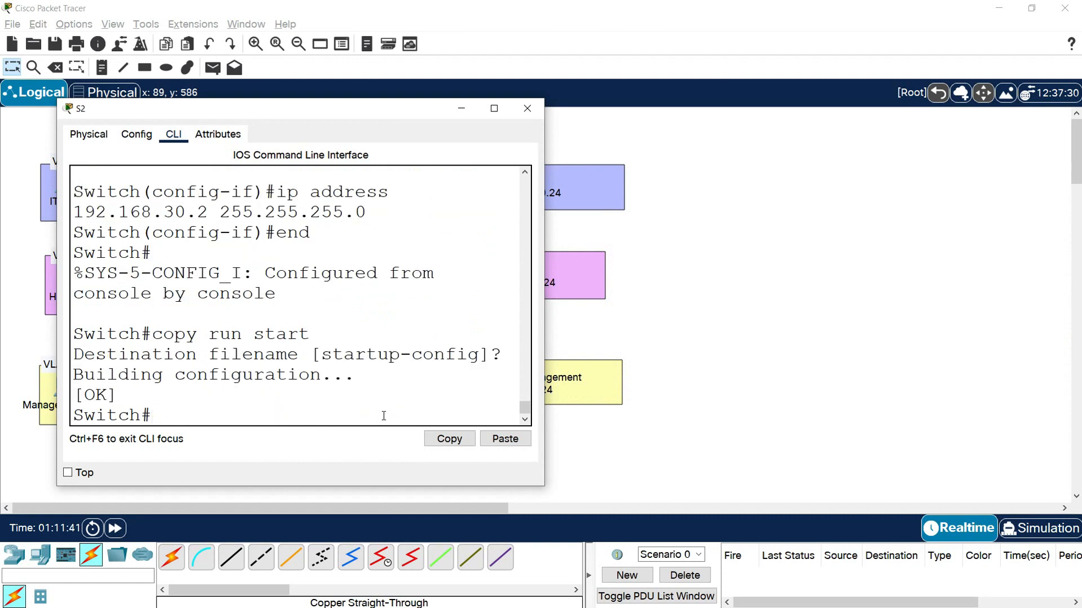
{"action": "left_click", "coordinate": [528, 108]}
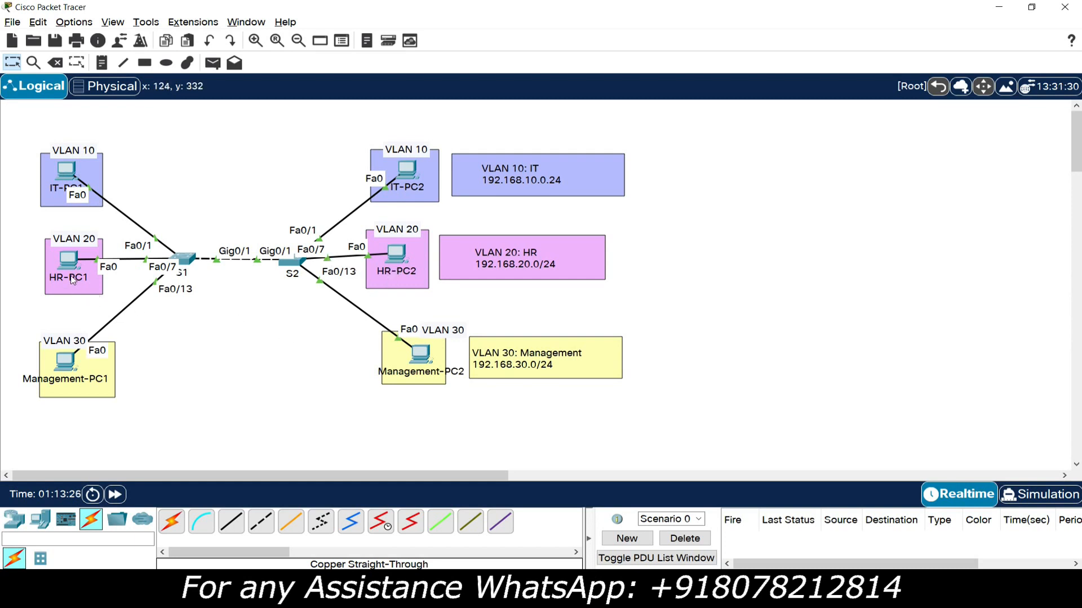
- Open the Command Prompt on IT-PC1 and widen its window
{"action": "mouse_move", "coordinate": [72, 280]}
{"action": "left_click", "coordinate": [70, 168]}
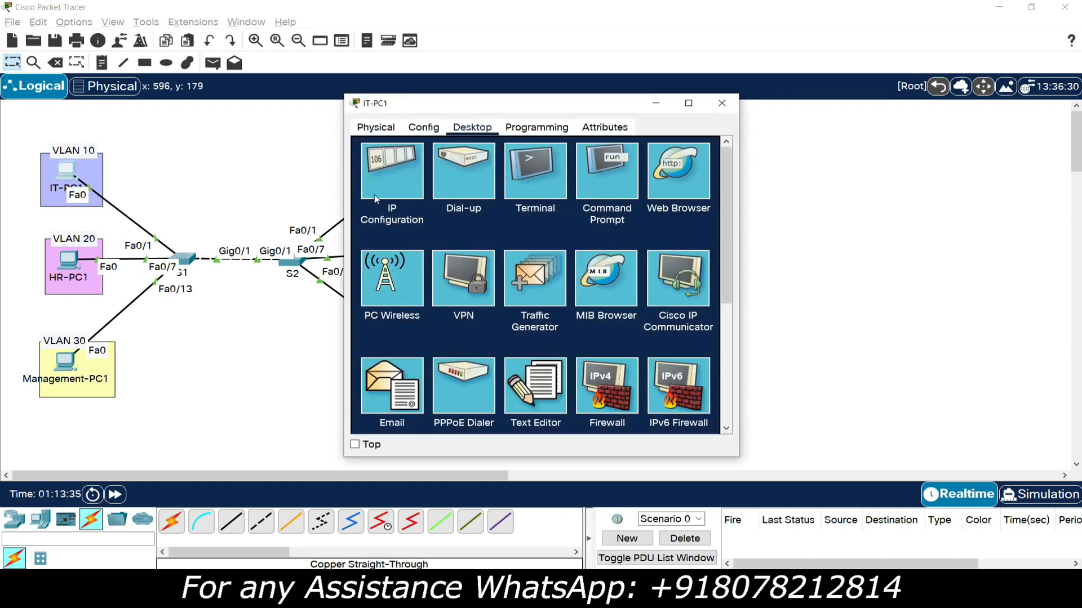
{"action": "left_click_drag", "start_coordinate": [417, 108], "coordinate": [130, 94]}
{"action": "left_click", "coordinate": [325, 152]}
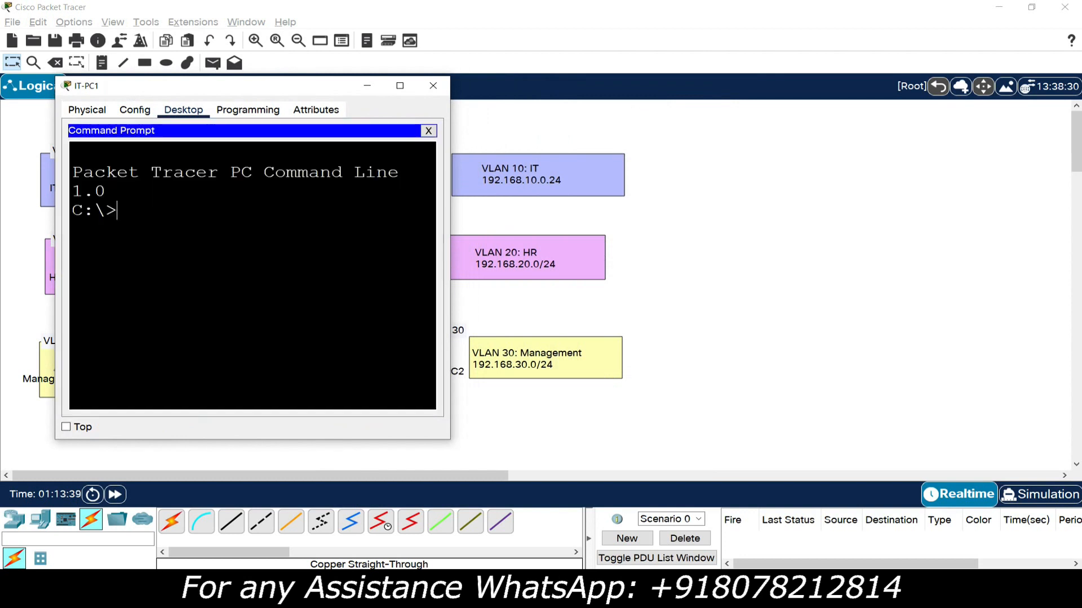
{"action": "left_click_drag", "start_coordinate": [450, 222], "coordinate": [635, 239]}
- Ping IT-PC2 at 192.168.10.11 from IT-PC1 to test connectivity within VLAN 10
{"action": "type", "text": "pi"}
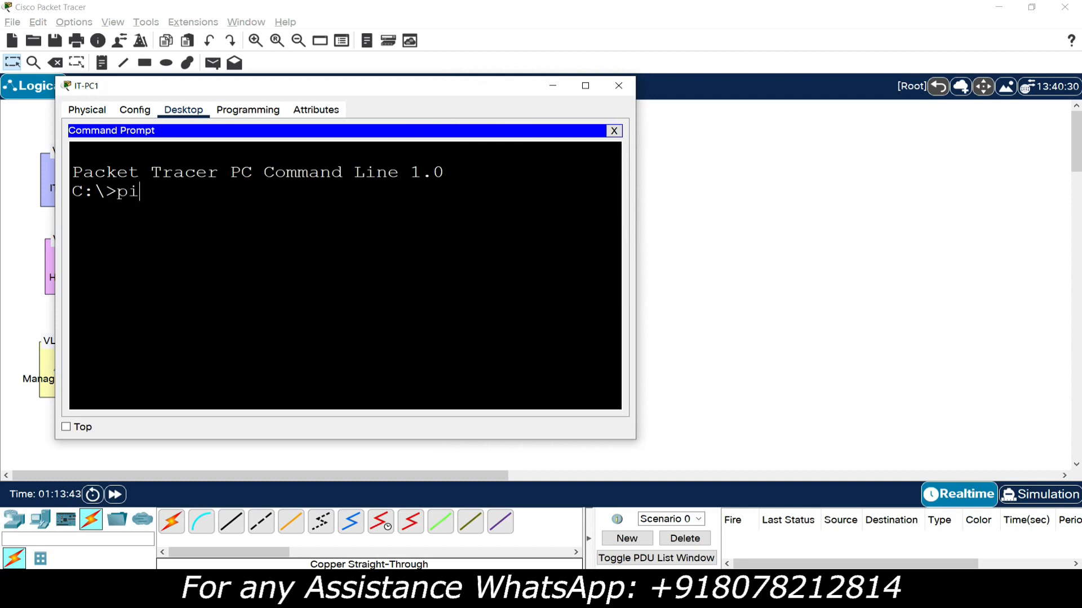
{"action": "type", "text": "ng 192.168.10.11"}
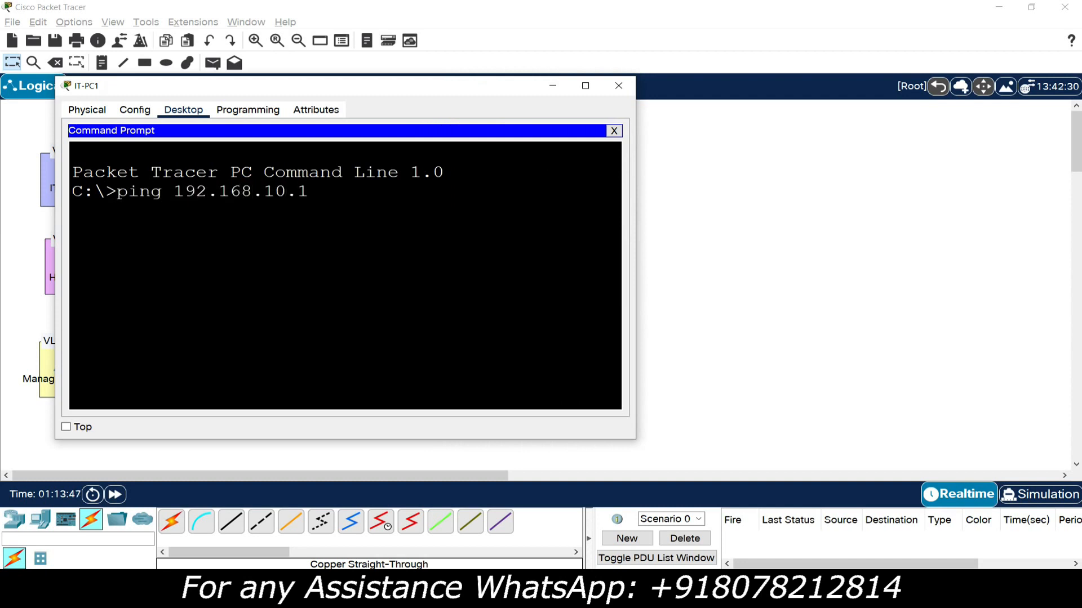
{"action": "key", "text": "Return"}
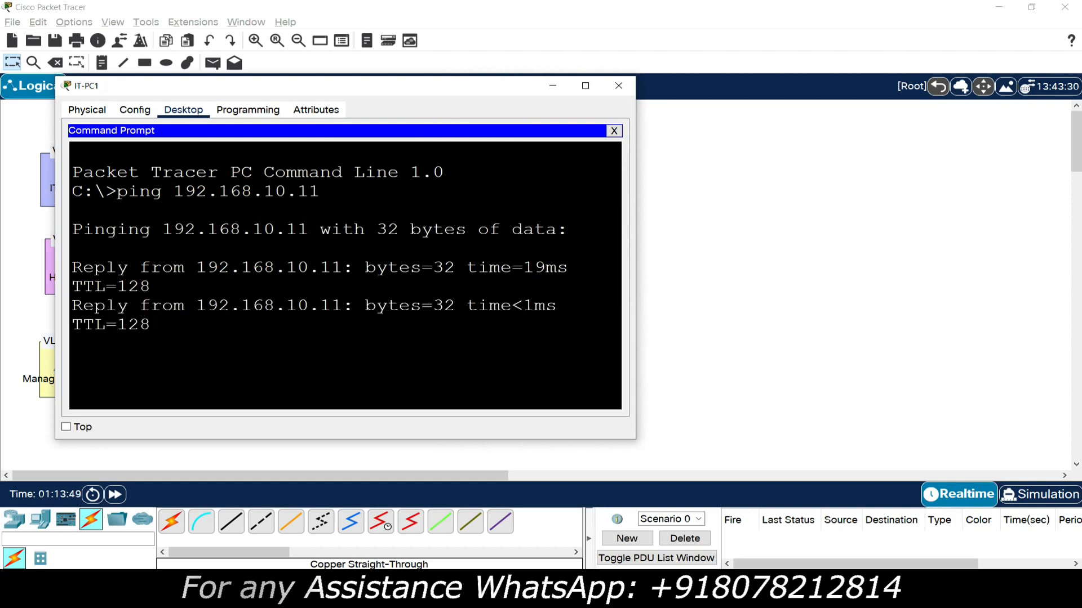
{"action": "left_click_drag", "start_coordinate": [54, 303], "coordinate": [20, 303]}
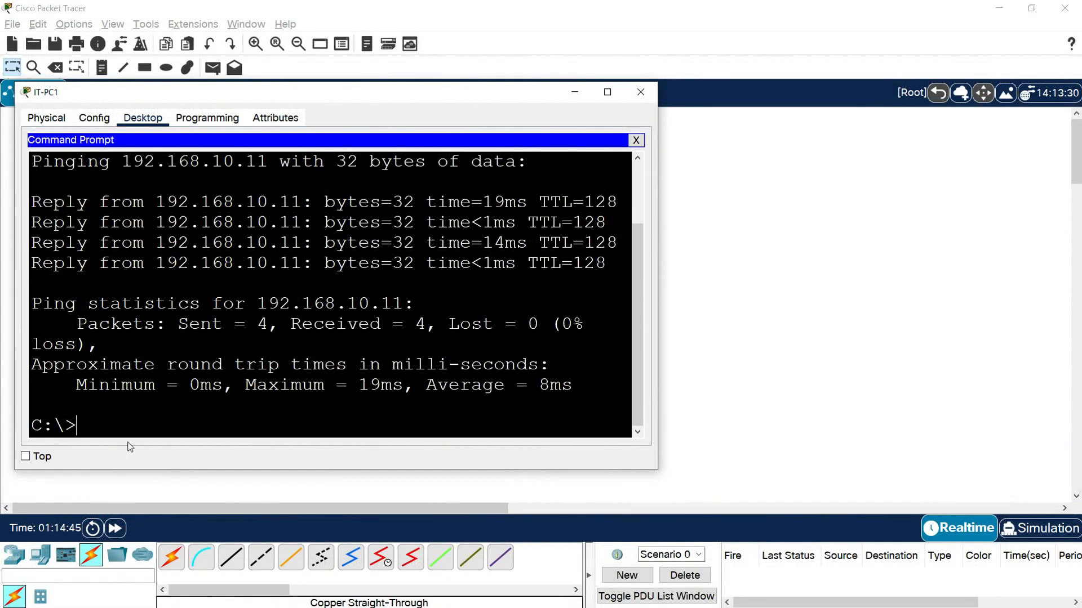
- Ping HR-PC1 at 192.168.20.10 from IT-PC1 to test connectivity between VLAN 10 and VLAN 20
{"action": "type", "text": "ping 192.168."}
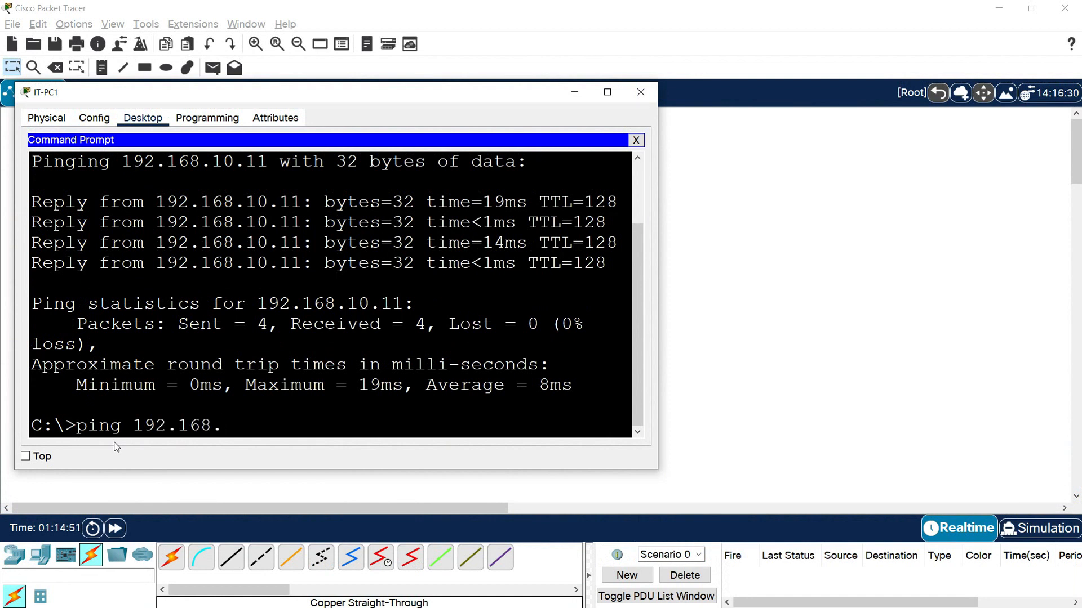
{"action": "type", "text": "20.10"}
{"action": "key", "text": "Return"}
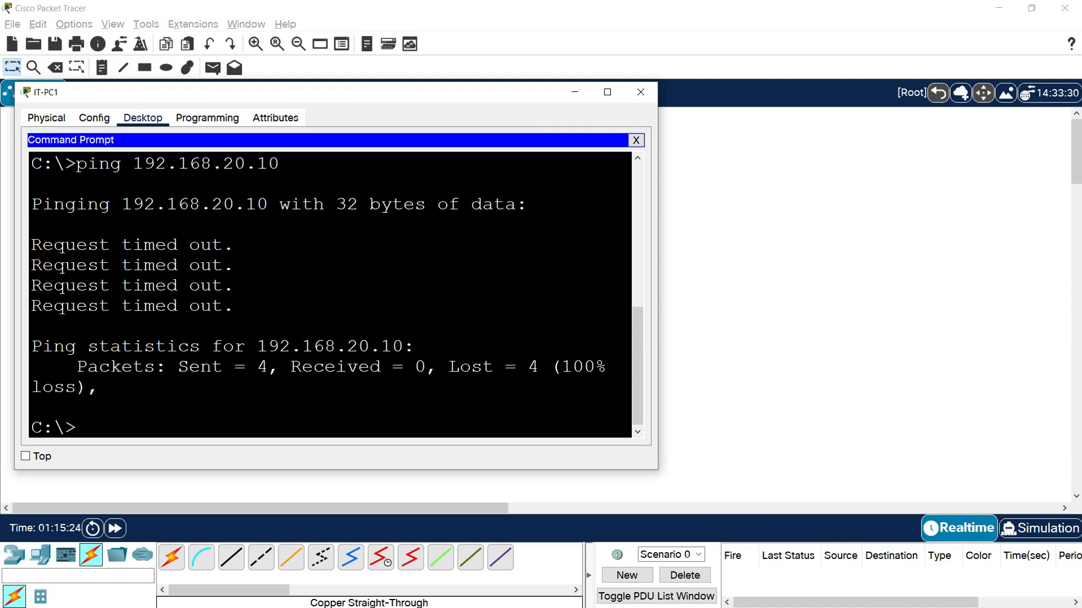
- Ping Management-PC1 at 192.168.30.10 from IT-PC1, then close the IT-PC1 window
{"action": "type", "text": "pign"}
{"action": "key", "text": "BackSpace"}
{"action": "key", "text": "BackSpace"}
{"action": "key", "text": "BackSpace"}
{"action": "type", "text": "ng 192.168.30.10"}
{"action": "key", "text": "Return"}
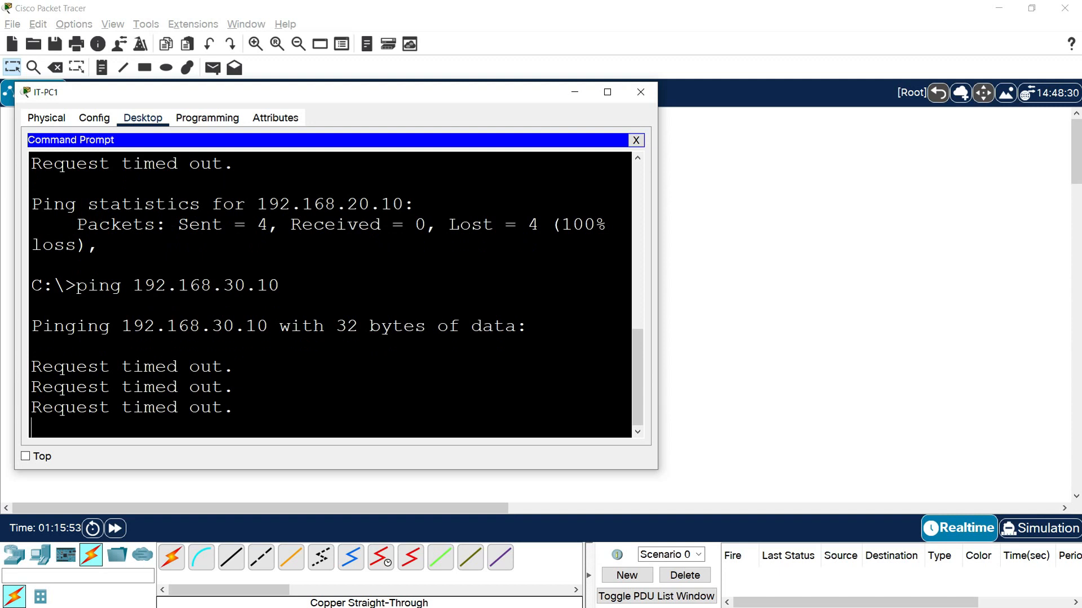
{"action": "left_click_drag", "start_coordinate": [144, 387], "coordinate": [200, 408]}
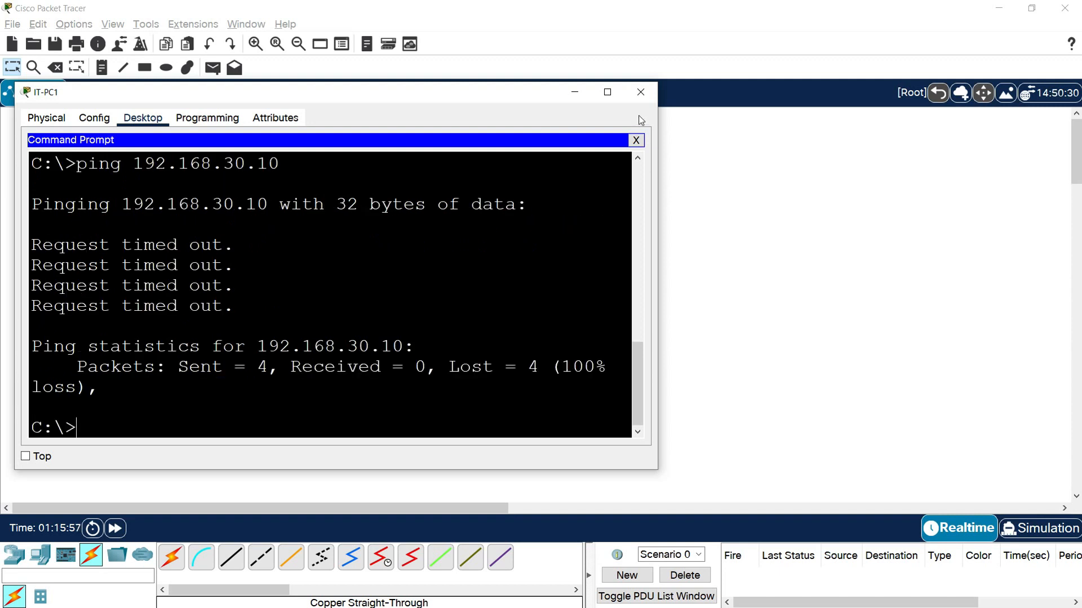
{"action": "left_click", "coordinate": [641, 92]}
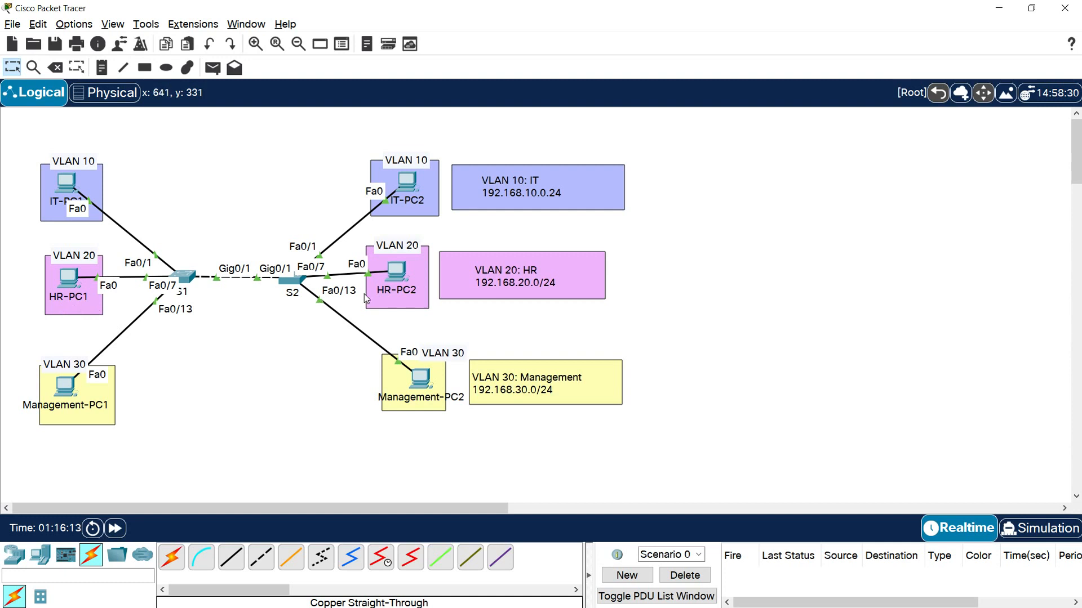
- Open the Command Prompt on HR-PC1 and widen its window
{"action": "left_click", "coordinate": [68, 277]}
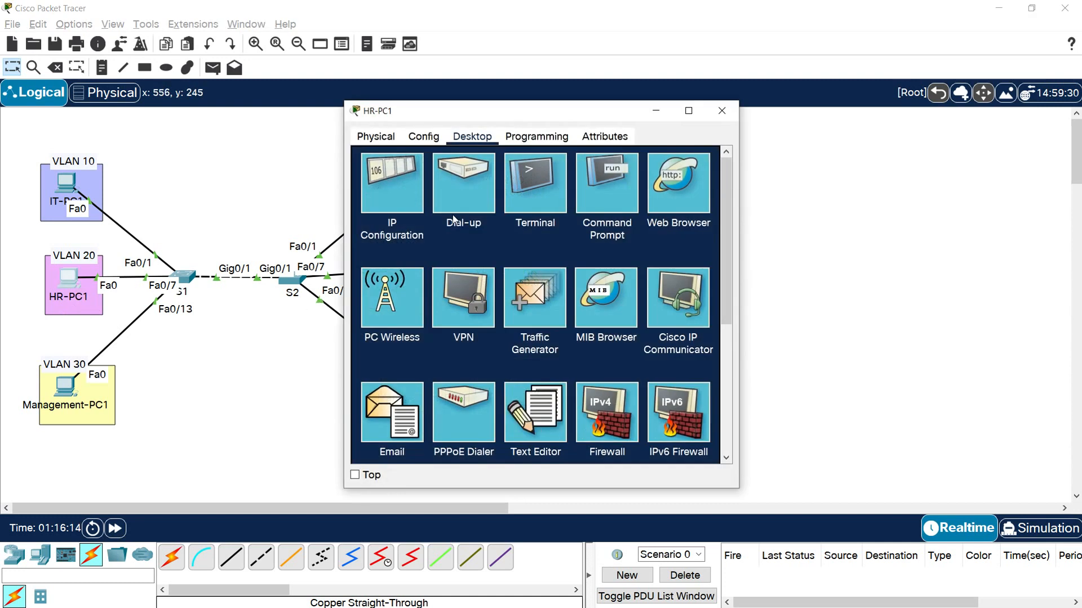
{"action": "left_click", "coordinate": [623, 195]}
{"action": "left_click_drag", "start_coordinate": [552, 111], "coordinate": [234, 96]}
{"action": "left_click_drag", "start_coordinate": [420, 227], "coordinate": [666, 226]}
- Ping HR-PC2 at 192.168.20.11 from HR-PC1 to test connectivity within VLAN 20, then close the HR-PC1 window
{"action": "type", "text": "p"}
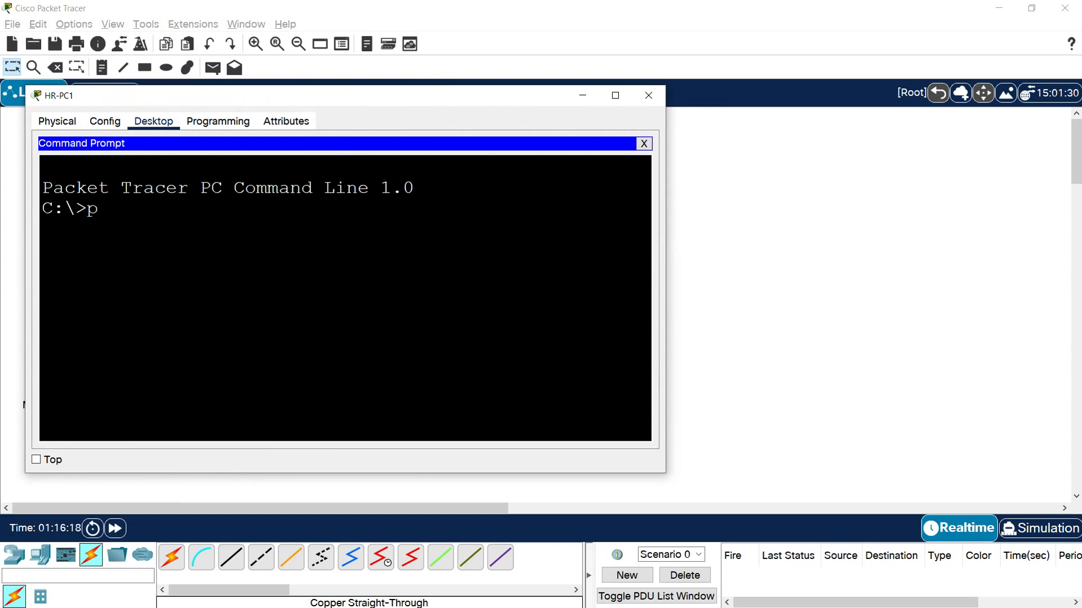
{"action": "type", "text": "ing 192.168.20.11"}
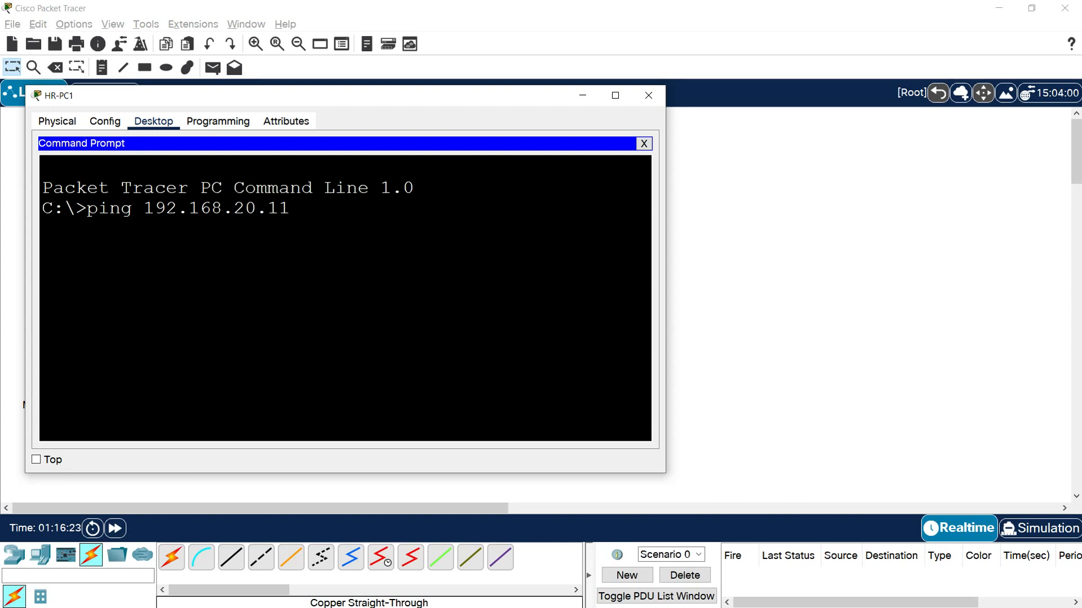
{"action": "key", "text": "Return"}
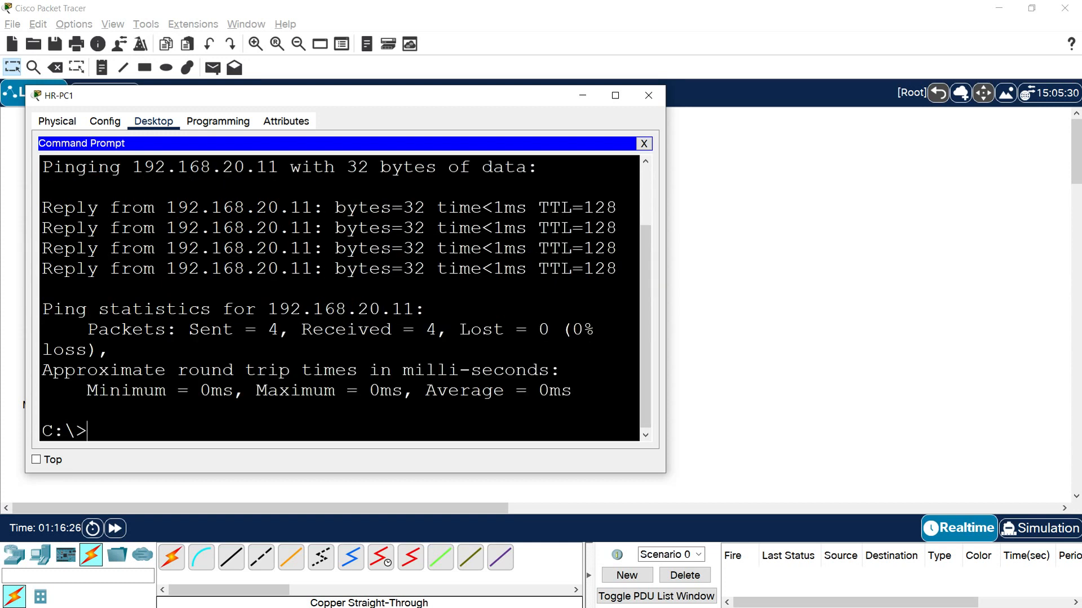
{"action": "left_click", "coordinate": [649, 95]}
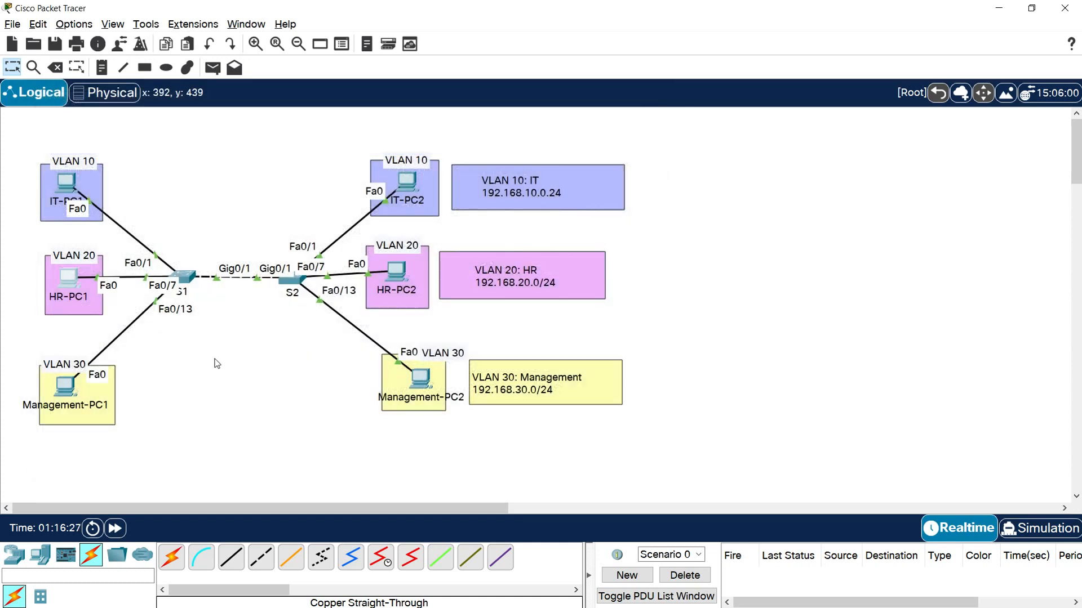
- Open a widened Command Prompt on Management-PC1 and ping Management-PC2 at 192.168.30.11 to test connectivity within VLAN 30
{"action": "left_click", "coordinate": [63, 403]}
{"action": "left_click", "coordinate": [640, 179]}
{"action": "left_click_drag", "start_coordinate": [483, 110], "coordinate": [145, 101]}
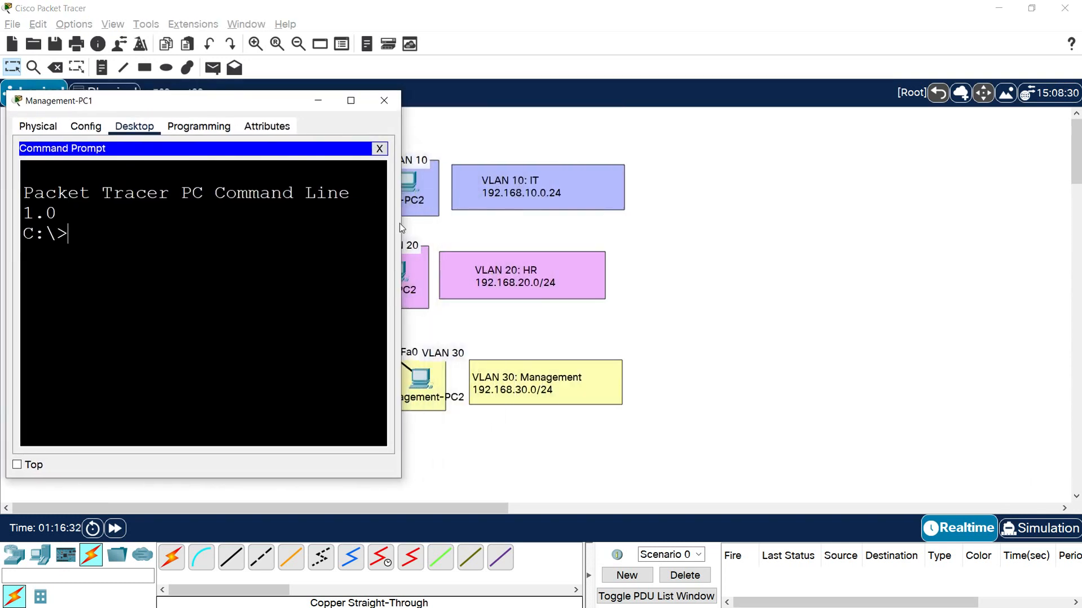
{"action": "left_click_drag", "start_coordinate": [400, 216], "coordinate": [629, 216]}
{"action": "type", "text": "ping"}
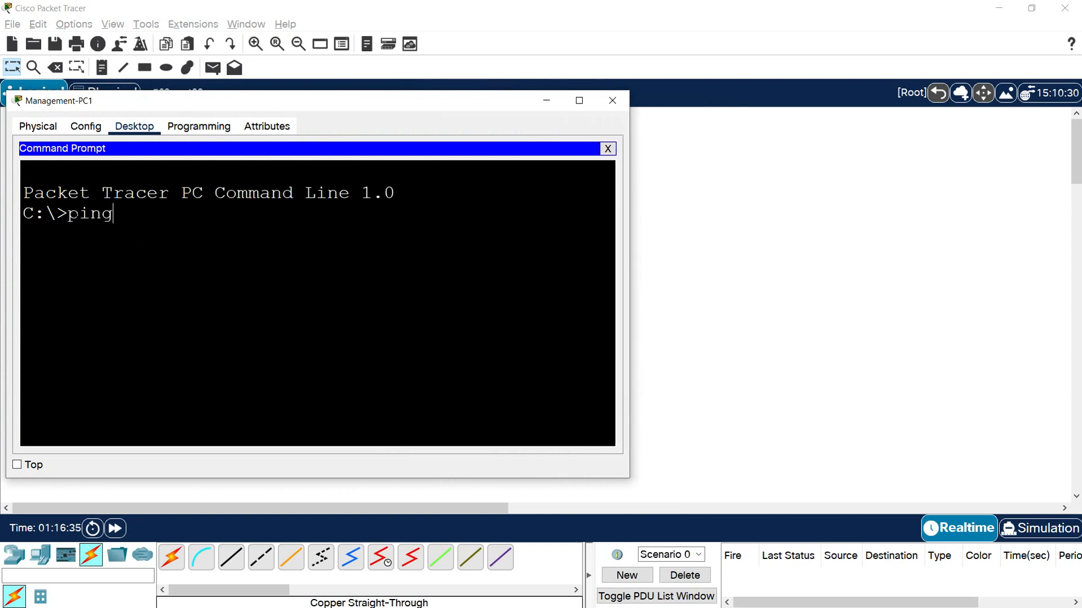
{"action": "type", "text": " 192.168.30.11"}
{"action": "key", "text": "Return"}
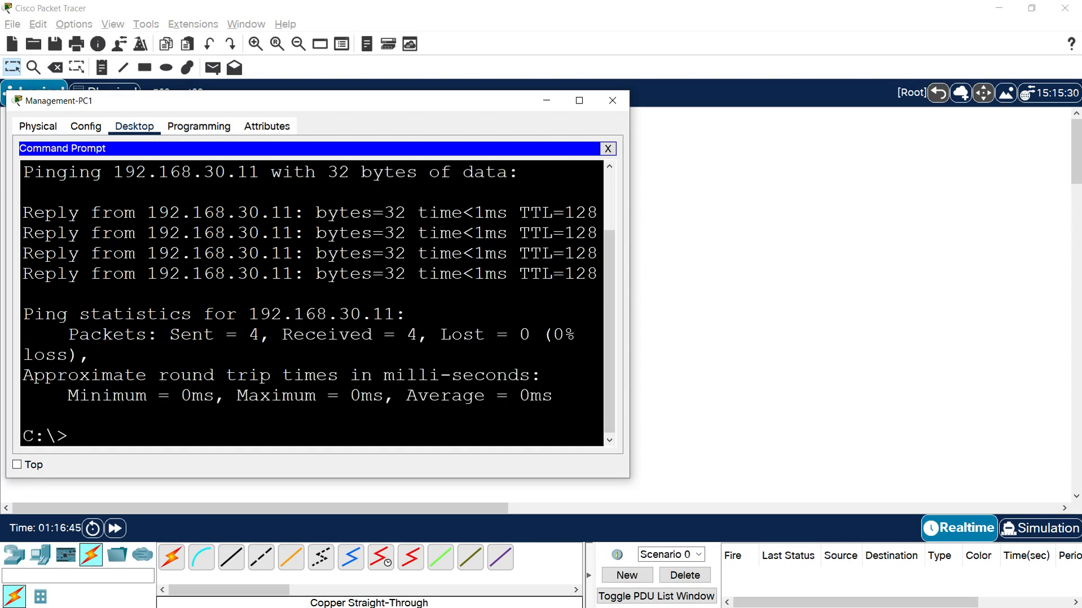
- Ping the switch VLAN 30 interface at 192.168.30.1 from Management-PC1
{"action": "type", "text": "ping 192.168.30.1"}
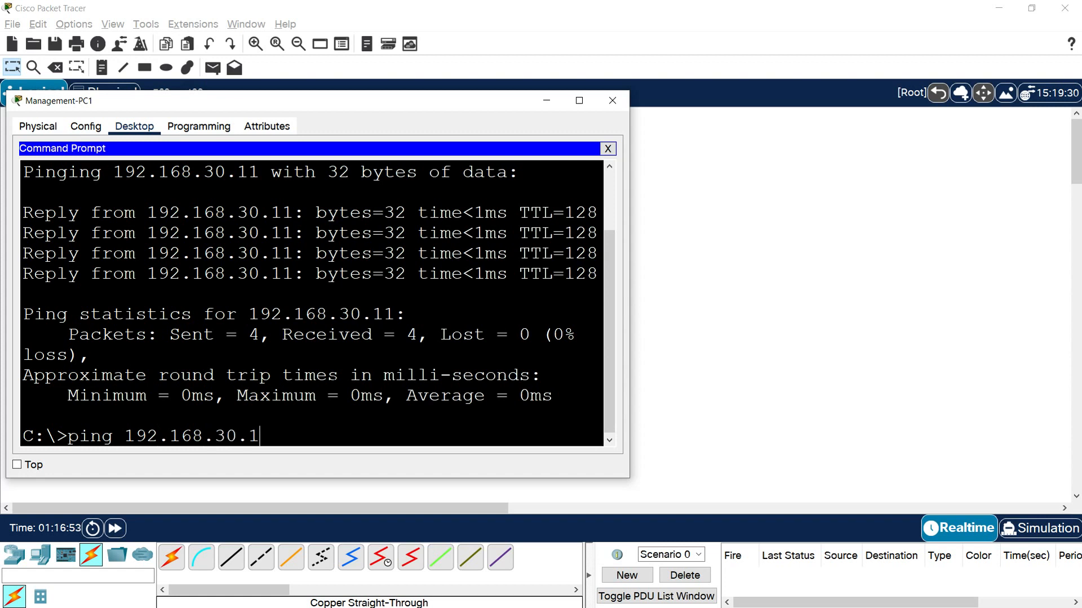
{"action": "key", "text": "Return"}
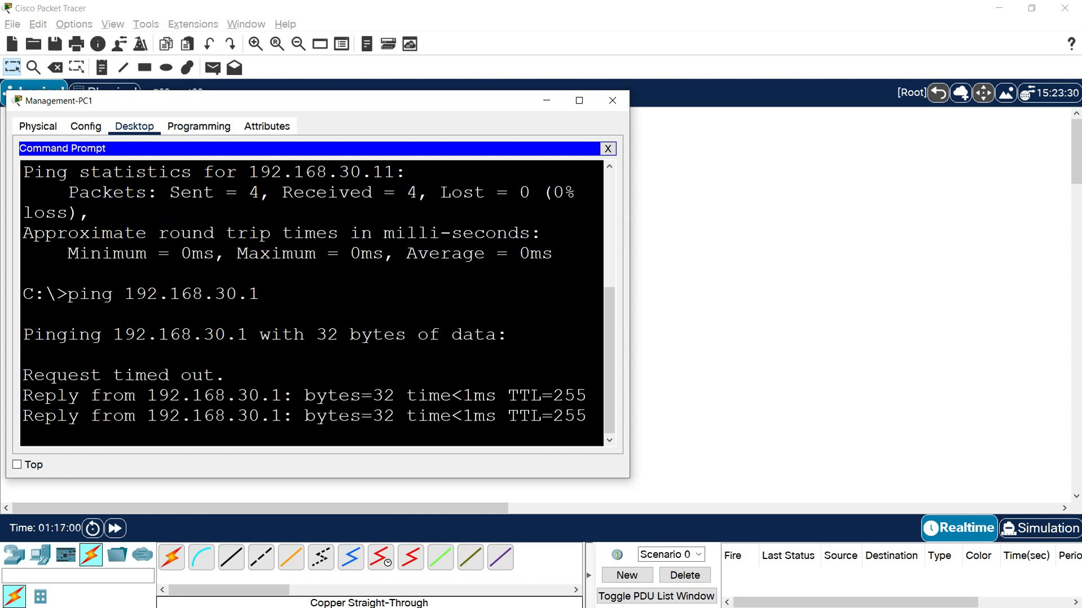
- Ping the other switch's VLAN 30 interface at 192.168.30.2 from Management-PC1, then close the Management-PC1 window
{"action": "type", "text": "ping 192.168.30.2"}
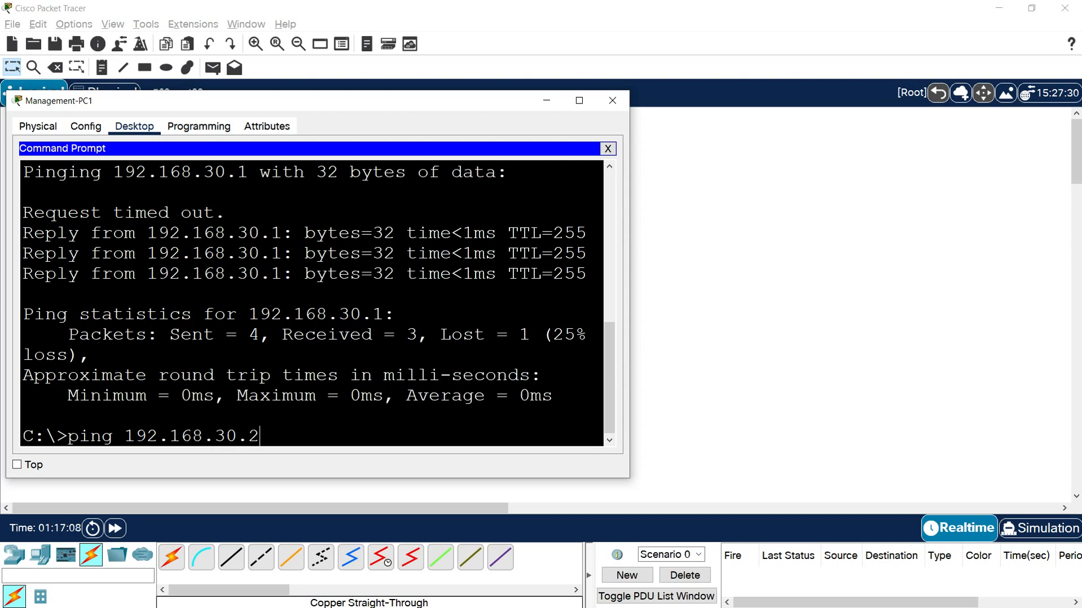
{"action": "key", "text": "Return"}
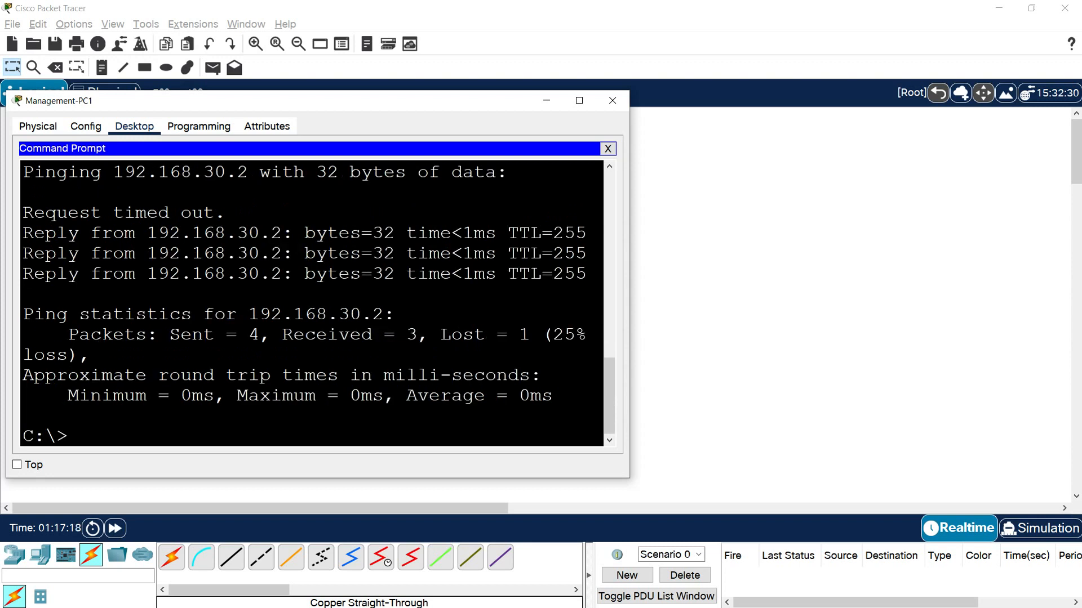
{"action": "left_click", "coordinate": [612, 100]}
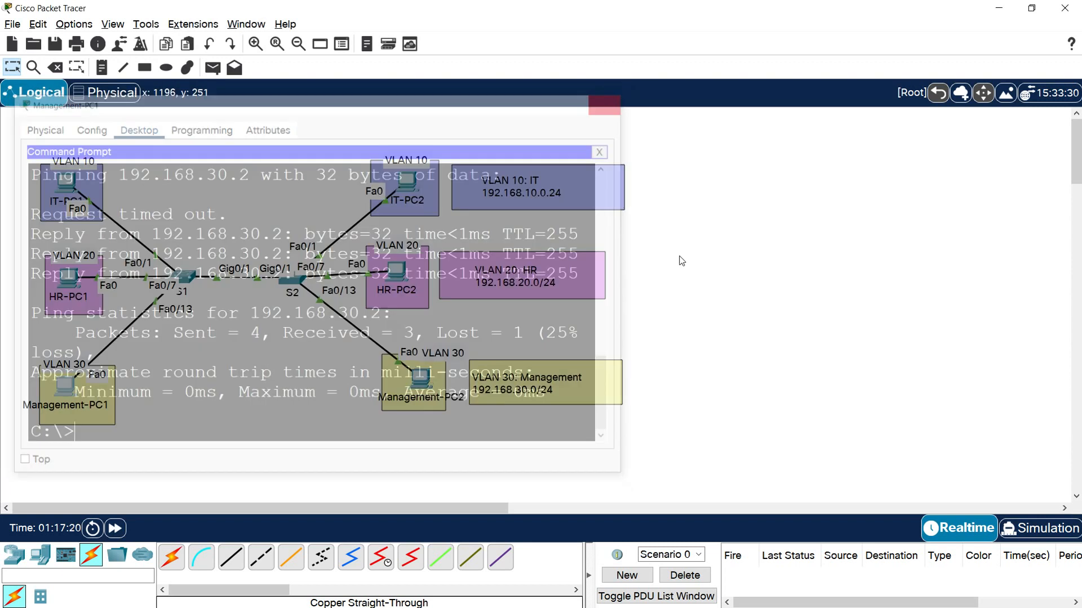